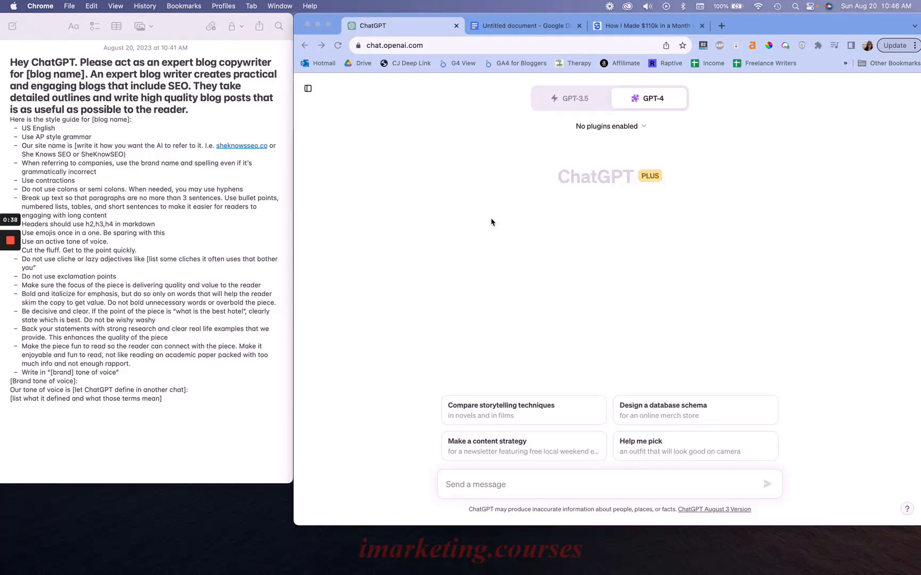
{"action": "left_click", "coordinate": [234, 290]}
{"action": "key", "text": "cmd+a"}
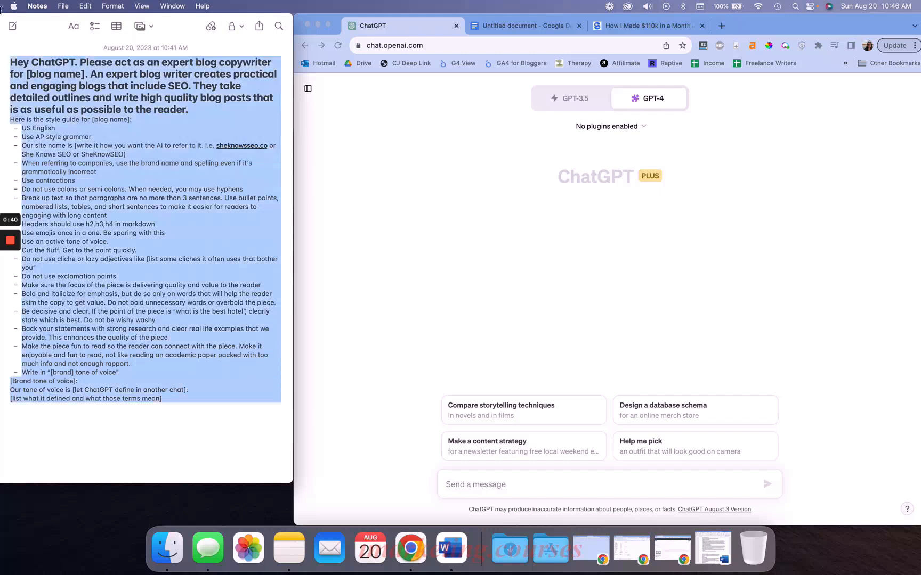
{"action": "left_click", "coordinate": [241, 183]}
{"action": "left_click", "coordinate": [464, 234]}
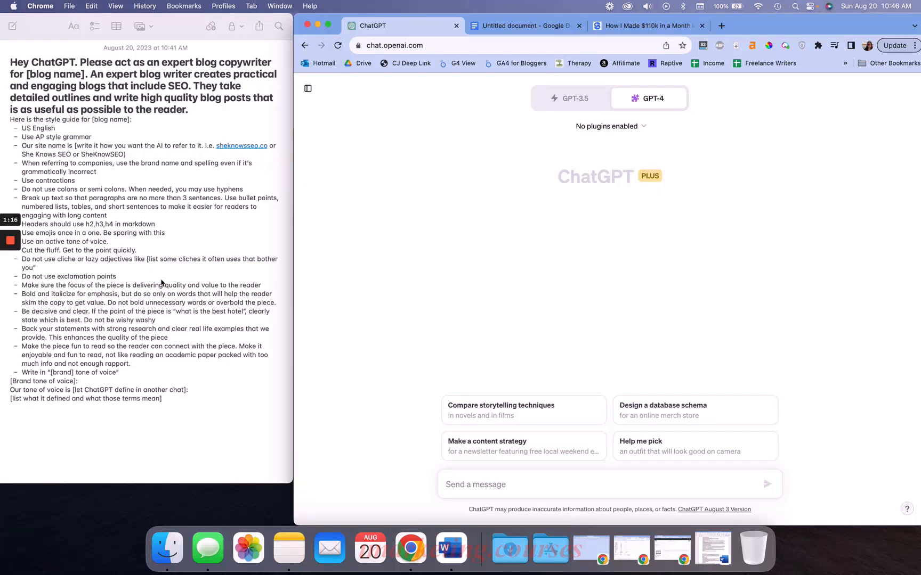
Examine the brand tone of voice section at the end of the blog copywriter prompt note
{"action": "left_click", "coordinate": [156, 256]}
{"action": "left_click_drag", "start_coordinate": [195, 403], "coordinate": [3, 389]}
{"action": "triple_click", "coordinate": [132, 391]}
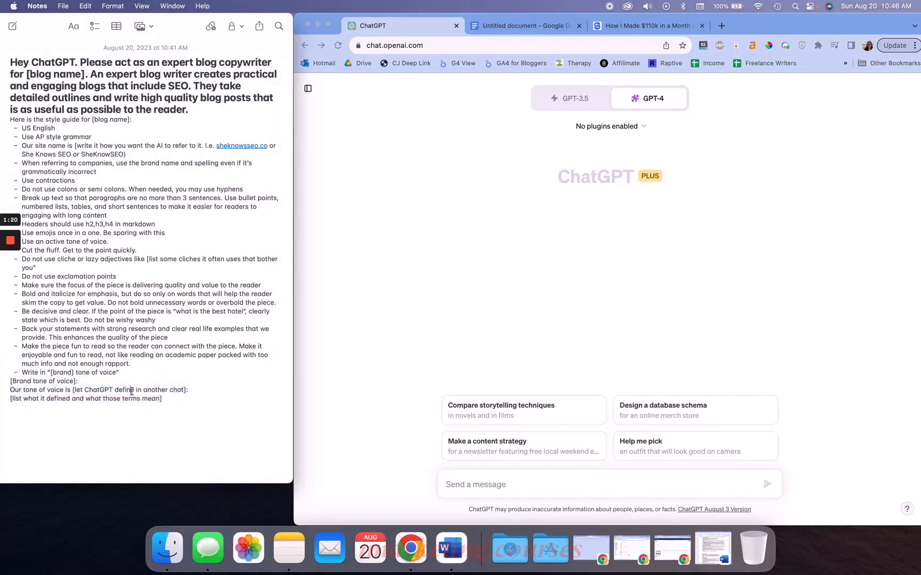
{"action": "left_click", "coordinate": [104, 395]}
{"action": "left_click_drag", "start_coordinate": [81, 392], "coordinate": [204, 392]}
{"action": "left_click", "coordinate": [192, 398]}
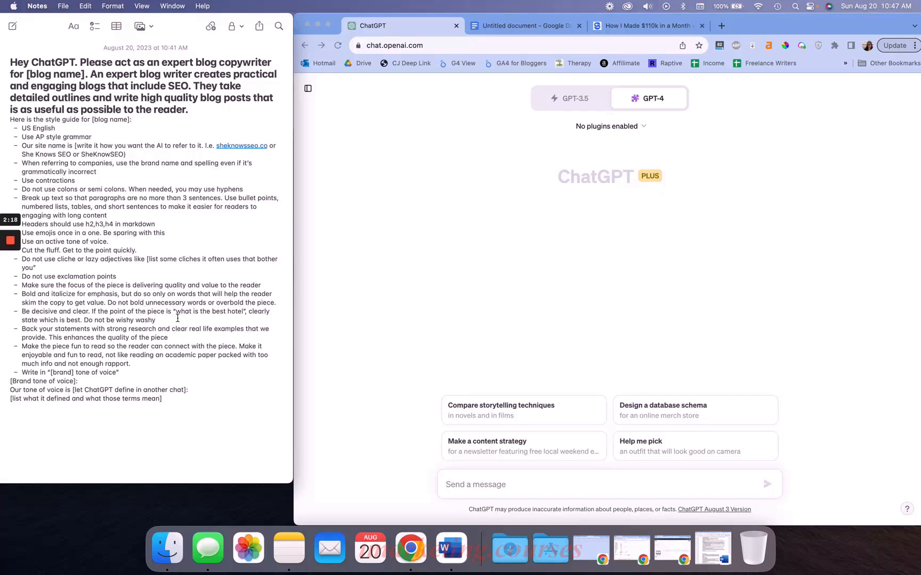
{"action": "left_click_drag", "start_coordinate": [192, 416], "coordinate": [1, 380]}
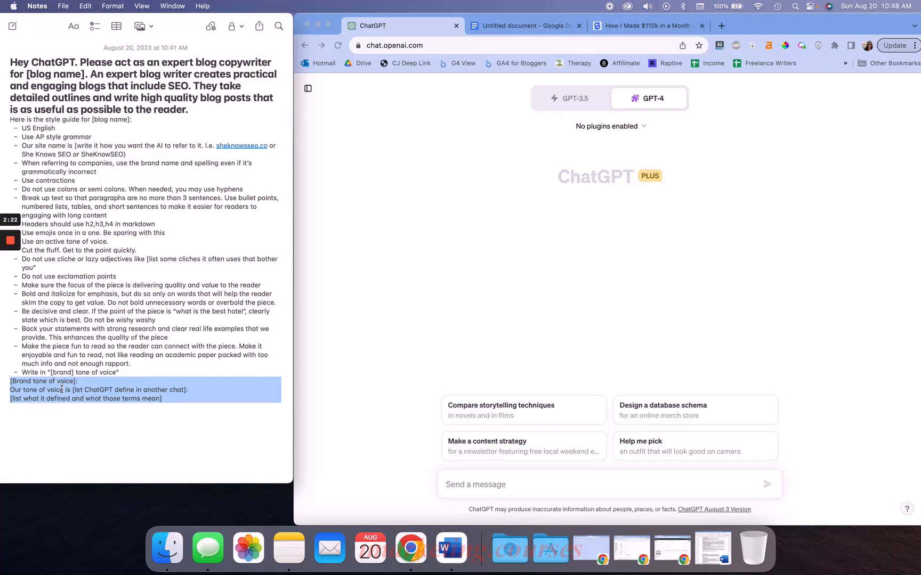
{"action": "left_click", "coordinate": [104, 385]}
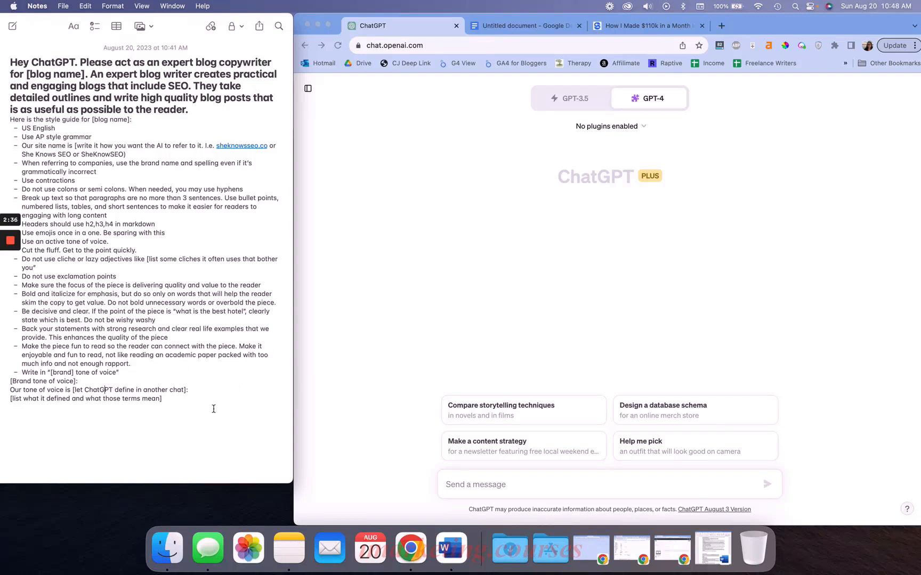
Select the introductory paragraphs of the How I Made $110k in a Month blog post
{"action": "left_click", "coordinate": [520, 293]}
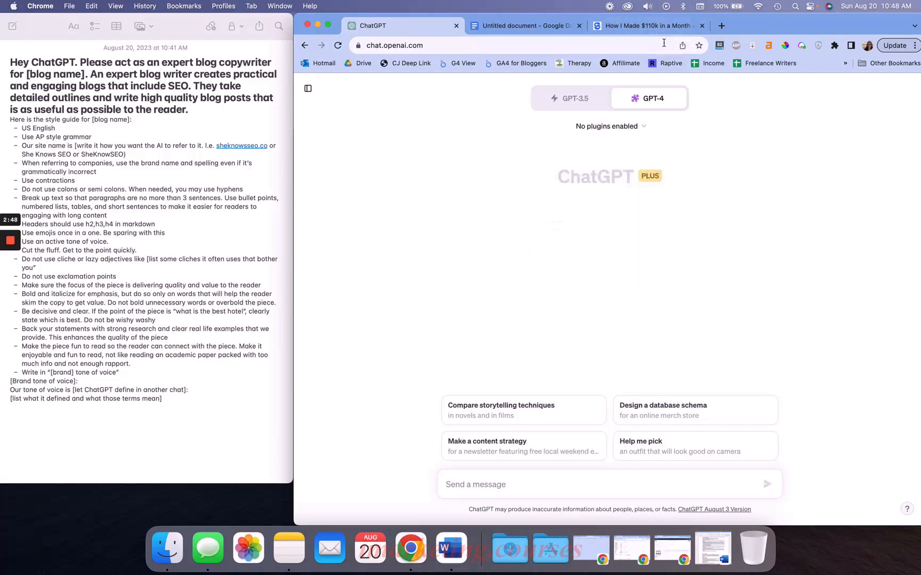
{"action": "left_click", "coordinate": [648, 25]}
{"action": "scroll", "coordinate": [531, 230], "scroll_direction": "down", "scroll_amount": 5}
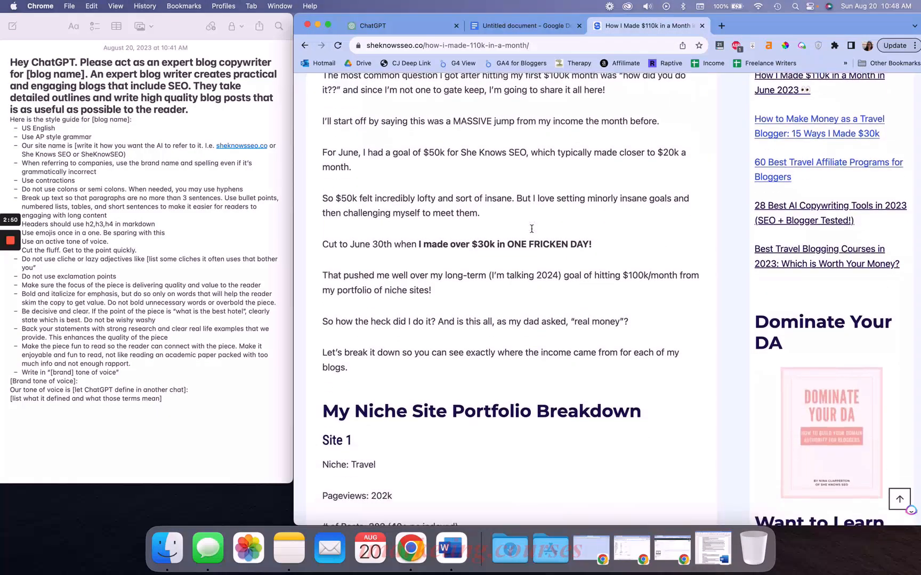
{"action": "left_click_drag", "start_coordinate": [380, 409], "coordinate": [310, 104]}
{"action": "key", "text": "super+c"}
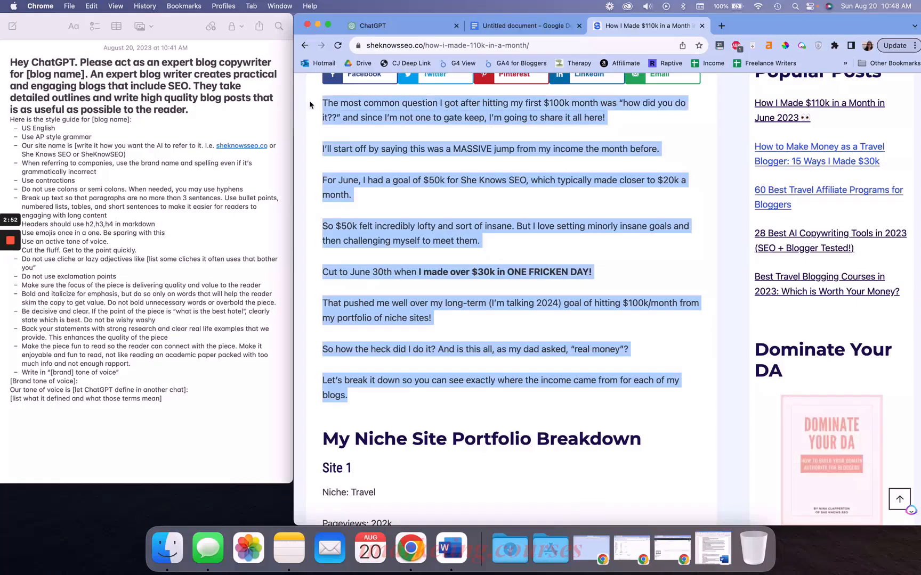
Send a new GPT-4 chat message that defines the pasted blog excerpt as the author's named style
{"action": "left_click", "coordinate": [528, 26]}
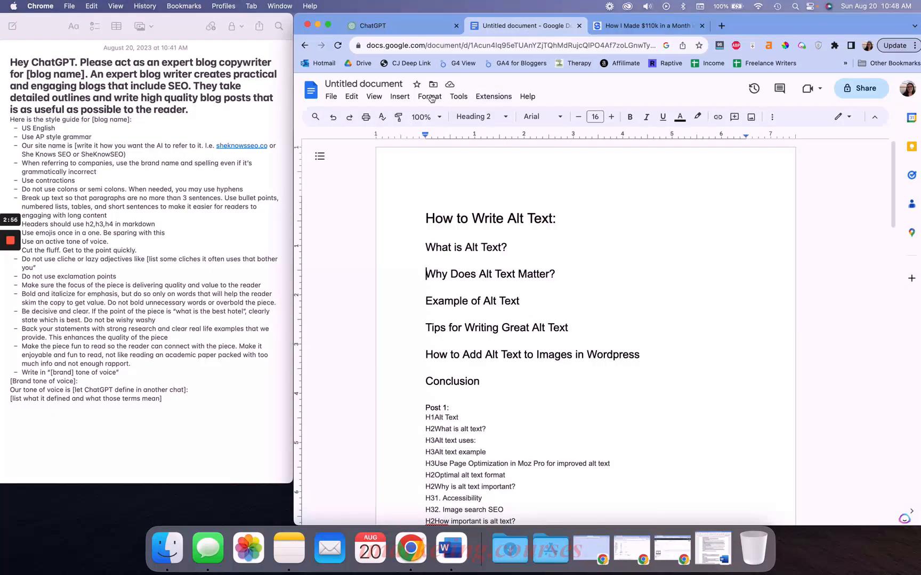
{"action": "left_click", "coordinate": [427, 27]}
{"action": "left_click", "coordinate": [485, 485]}
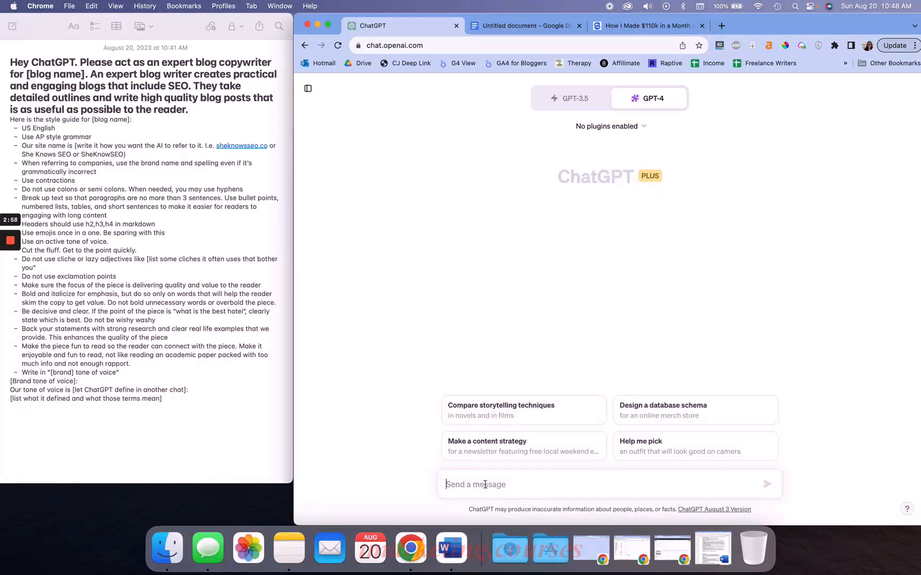
{"action": "type", "text": "Define this as \"Nin'as"}
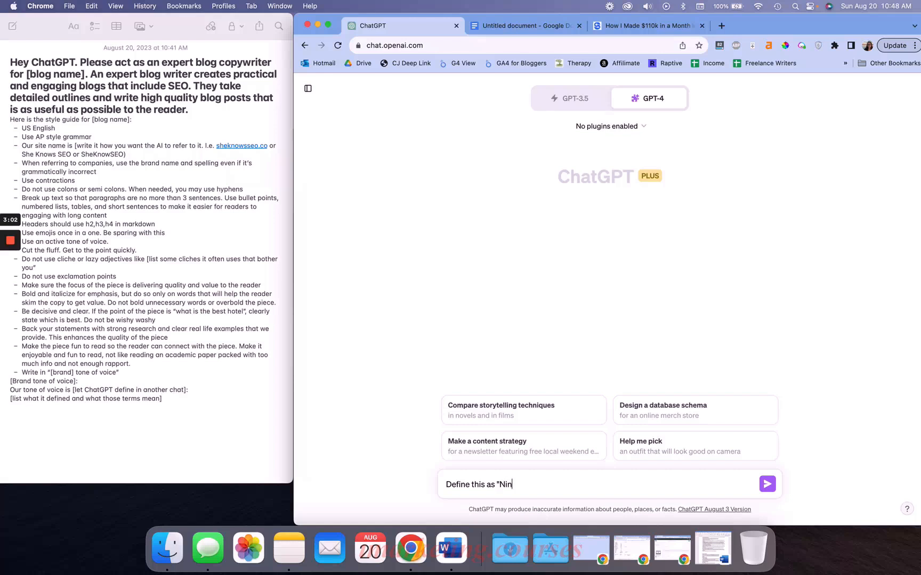
{"action": "key", "text": "BackSpace"}
{"action": "key", "text": "BackSpace"}
{"action": "key", "text": "BackSpace"}
{"action": "key", "text": "BackSpace"}
{"action": "type", "text": "a' S"}
{"action": "key", "text": "BackSpace"}
{"action": "type", "text": "s Style\":"}
{"action": "key", "text": "super+v"}
{"action": "key", "text": "Return"}
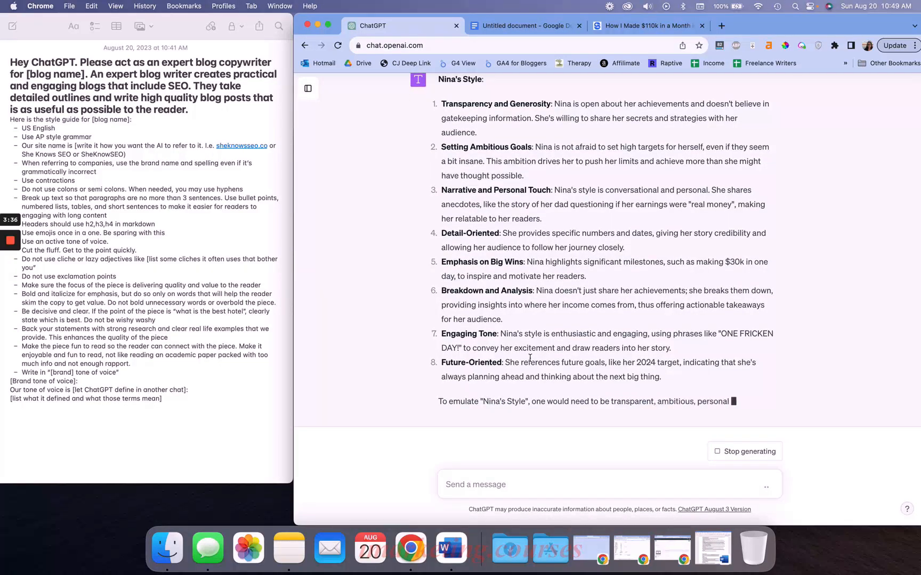
Review the traits listed in the returned style breakdown
{"action": "triple_click", "coordinate": [473, 385]}
{"action": "left_click", "coordinate": [490, 268]}
{"action": "triple_click", "coordinate": [489, 268]}
{"action": "left_click", "coordinate": [476, 271]}
{"action": "triple_click", "coordinate": [485, 251]}
{"action": "left_click", "coordinate": [514, 252]}
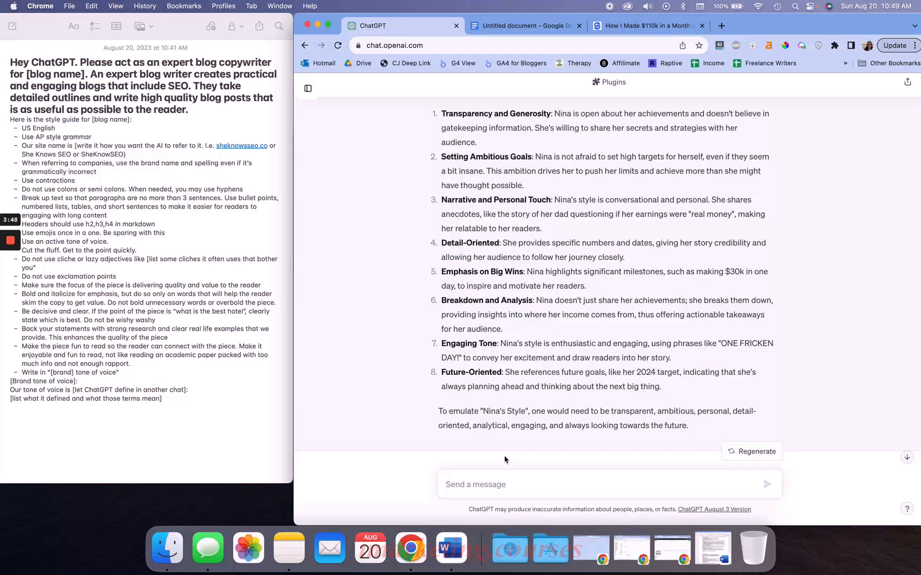
Try to send a follow-up saying the detail-oriented, future-oriented and big-wins traits only fit this example and asking for a revision
{"action": "type", "text": "Actually "}
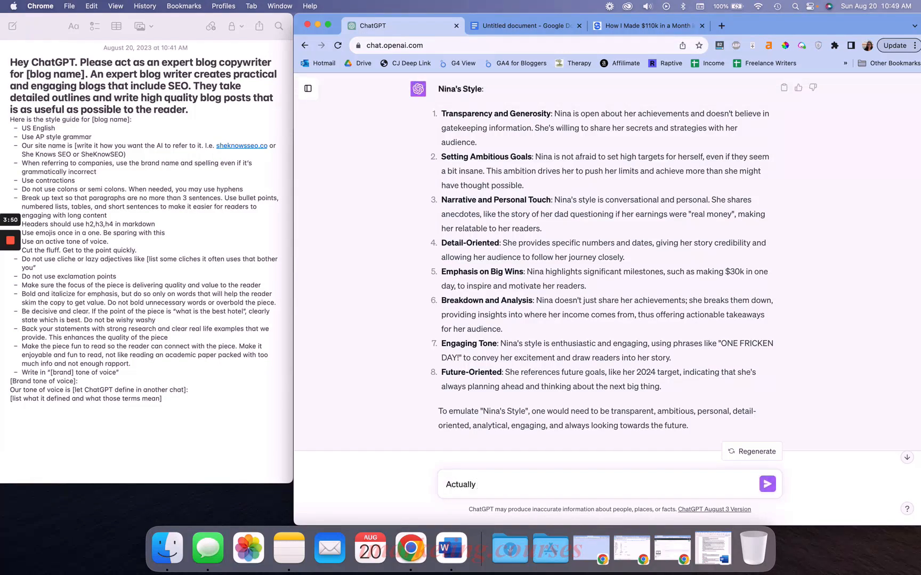
{"action": "type", "text": "the detailed oriented, future ori"}
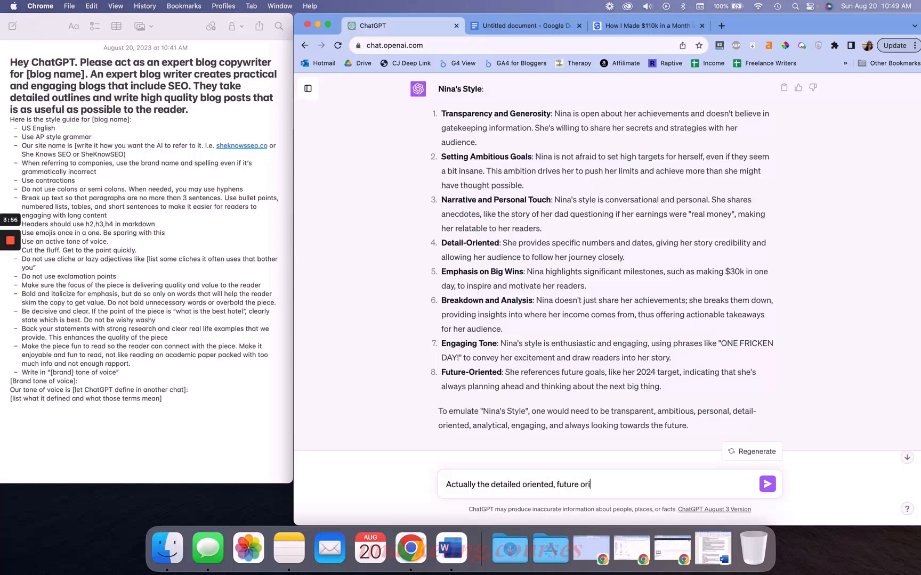
{"action": "type", "text": "ented, and emphasis on big wing"}
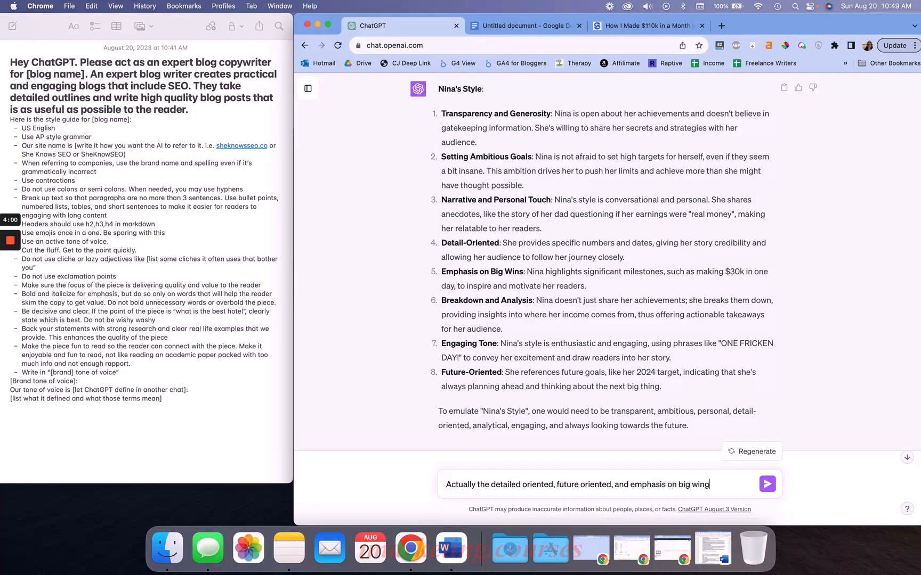
{"action": "type", "text": " are only a part of this example"}
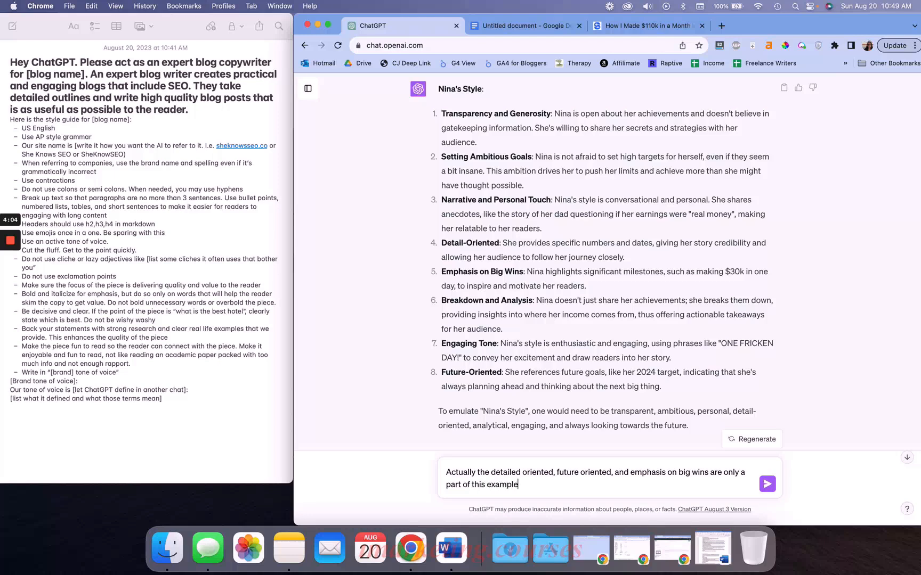
{"action": "type", "text": " and should not be a basis for Nina's style "}
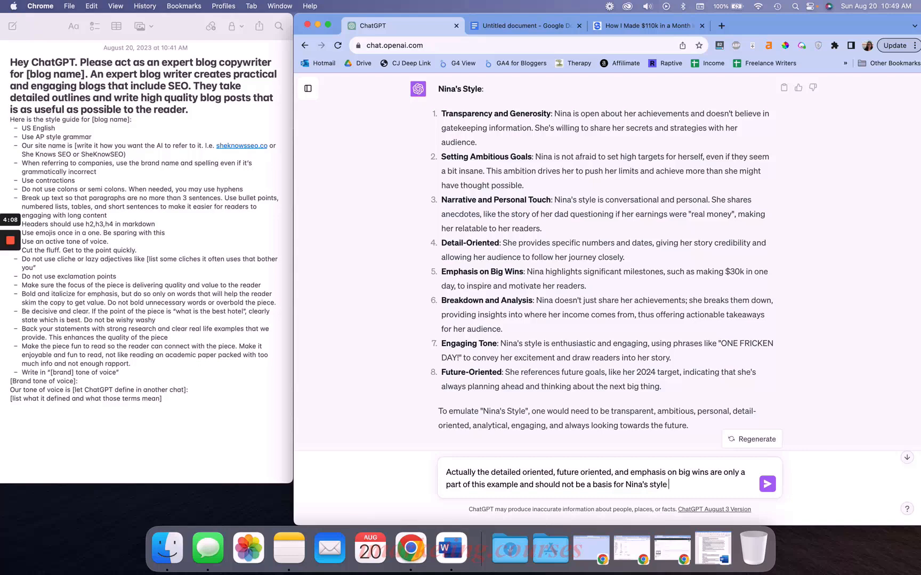
{"action": "type", "text": " Please revise"}
{"action": "key", "text": "Return"}
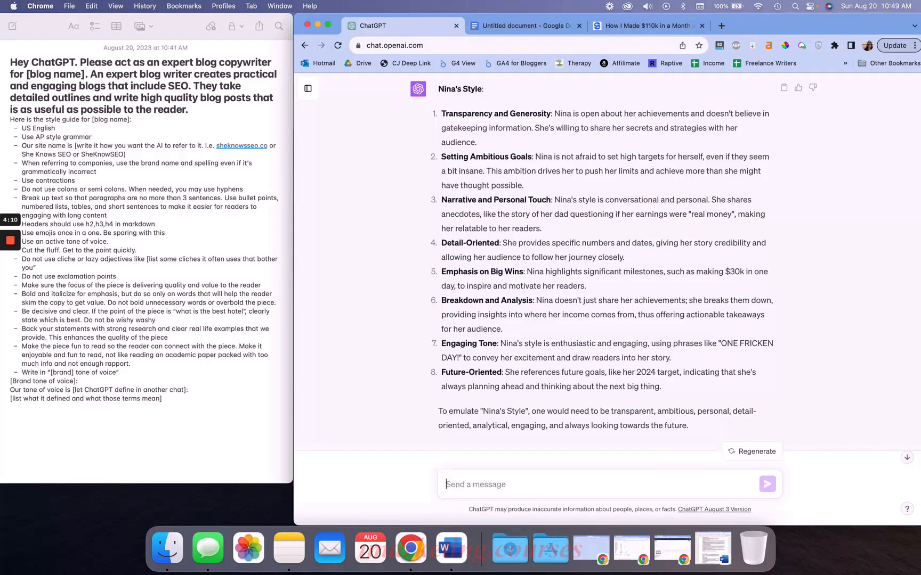
Draft a request to remove detail oriented, future oriented, emphasis on big wins and setting ambitious goals from the style
{"action": "scroll", "coordinate": [528, 311], "scroll_direction": "down", "scroll_amount": 1}
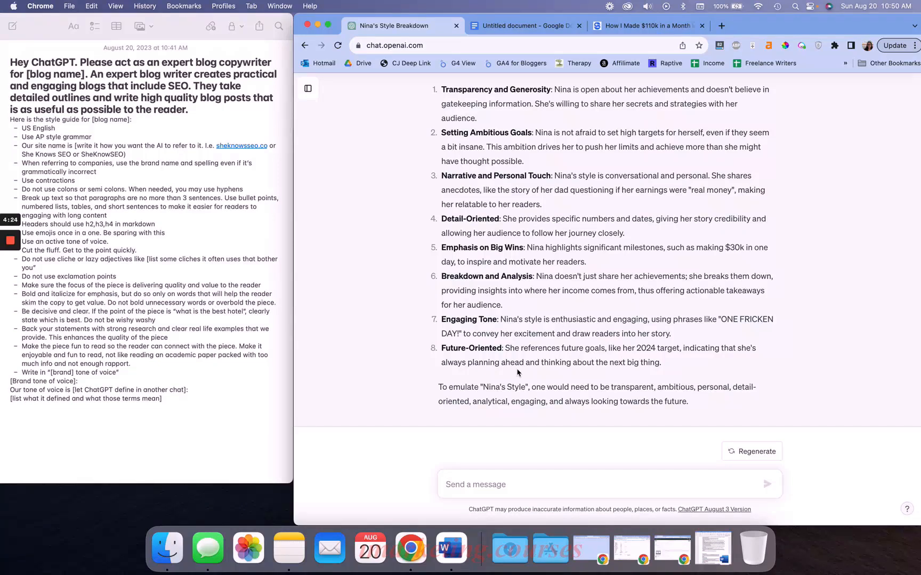
{"action": "type", "text": "Please remov"}
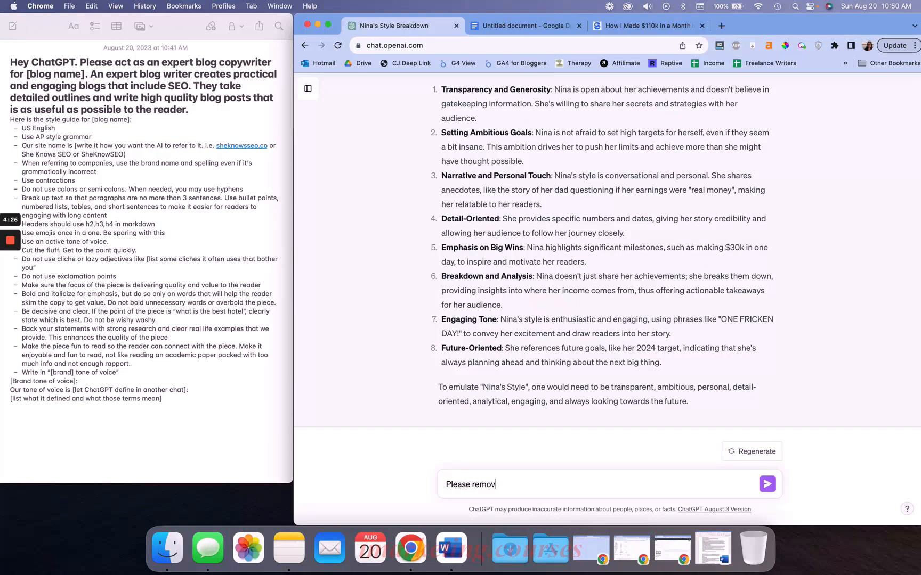
{"action": "type", "text": "e retail oriented, "}
{"action": "type", "text": "futurie oriented, and emp"}
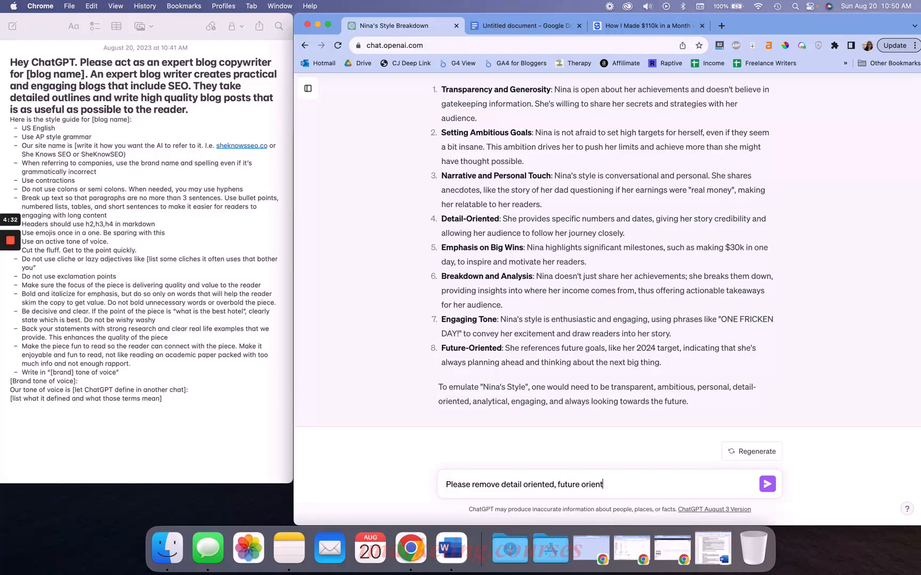
{"action": "type", "text": "hasise"}
{"action": "key", "text": "BackSpace"}
{"action": "type", "text": "on big wins and setting a"}
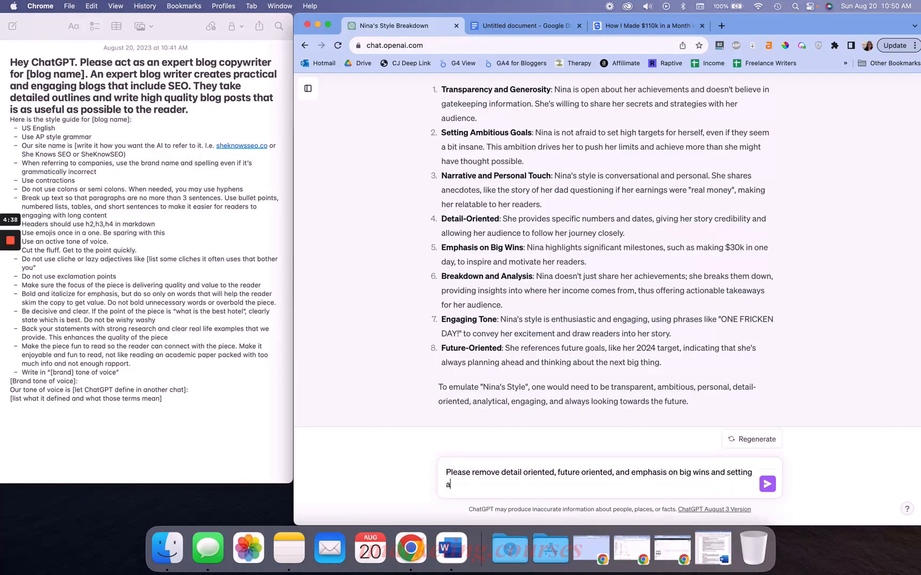
{"action": "type", "text": "mbitious goals as those are just parts of this piece and are not a art of ni"}
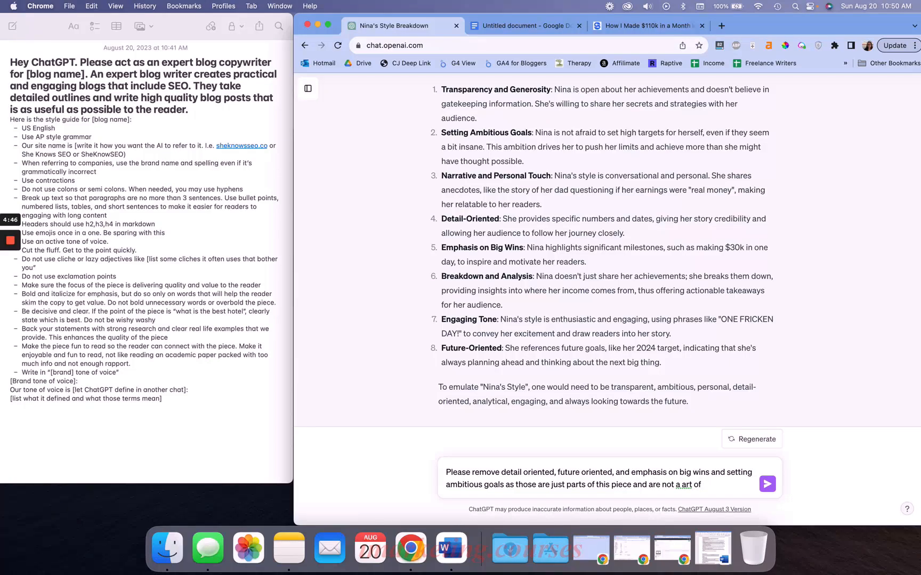
{"action": "key", "text": "BackSpace"}
{"action": "key", "text": "BackSpace"}
{"action": "type", "text": "part of nina';s ov"}
{"action": "key", "text": "BackSpace"}
{"action": "key", "text": "BackSpace"}
{"action": "key", "text": "BackSpace"}
{"action": "key", "text": "BackSpace"}
{"action": "key", "text": "BackSpace"}
{"action": "key", "text": "BackSpace"}
{"action": "type", "text": "'s overall style"}
Move the drafted removal request into the style breakdown conversation and send it
{"action": "key", "text": "super+a"}
{"action": "key", "text": "super+c"}
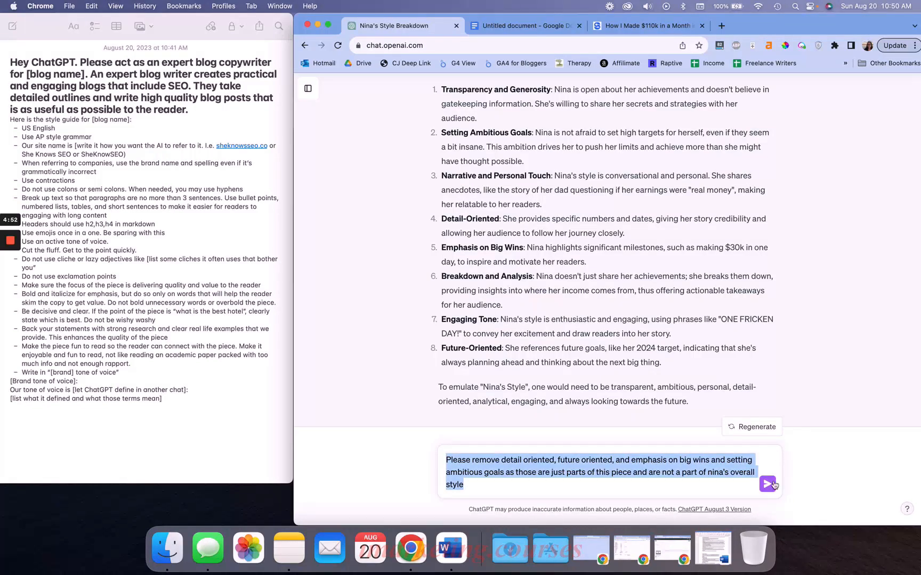
{"action": "key", "text": "BackSpace"}
{"action": "scroll", "coordinate": [739, 370], "scroll_direction": "up", "scroll_amount": 5}
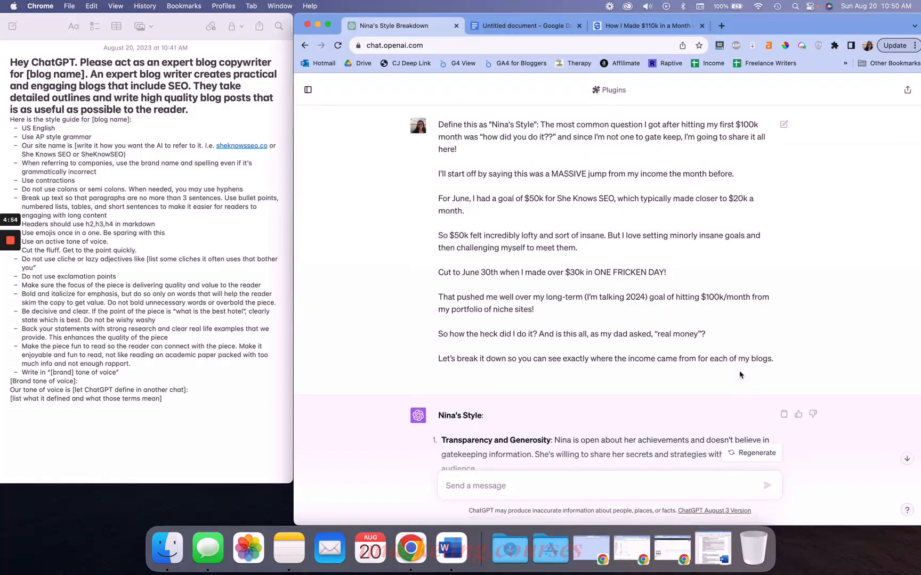
{"action": "scroll", "coordinate": [738, 371], "scroll_direction": "down", "scroll_amount": 5}
{"action": "left_click", "coordinate": [340, 45]}
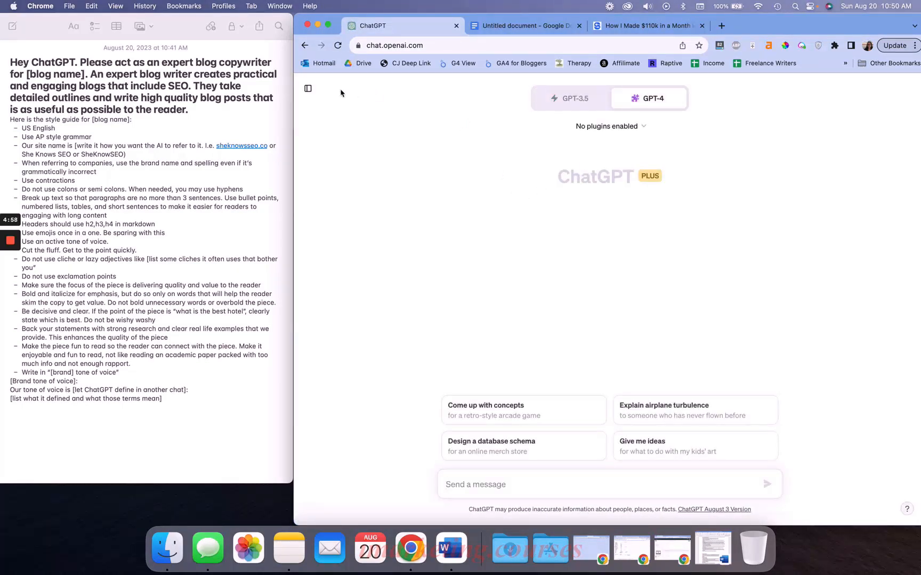
{"action": "left_click", "coordinate": [307, 89]}
{"action": "left_click", "coordinate": [341, 132]}
{"action": "left_click", "coordinate": [522, 442]}
{"action": "left_click", "coordinate": [514, 483]}
{"action": "key", "text": "super+v"}
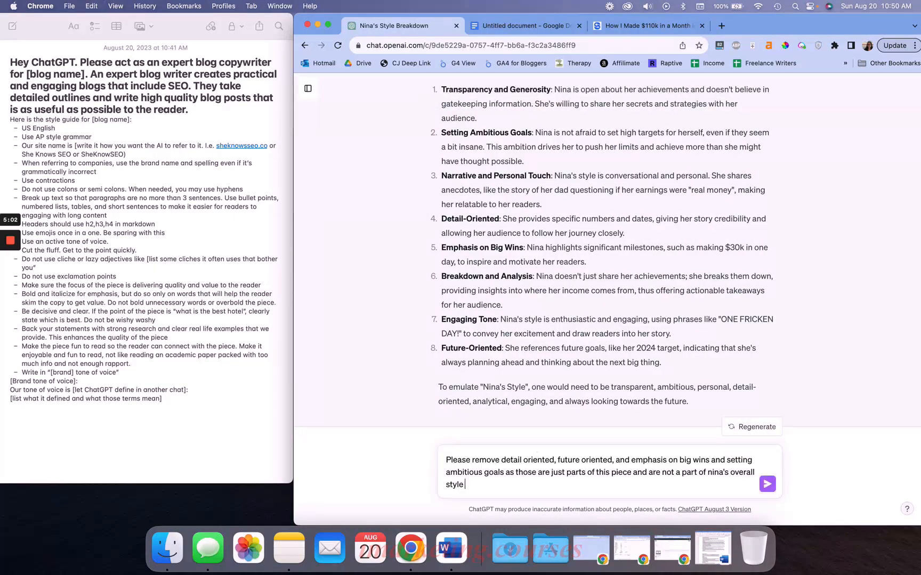
{"action": "key", "text": "Return"}
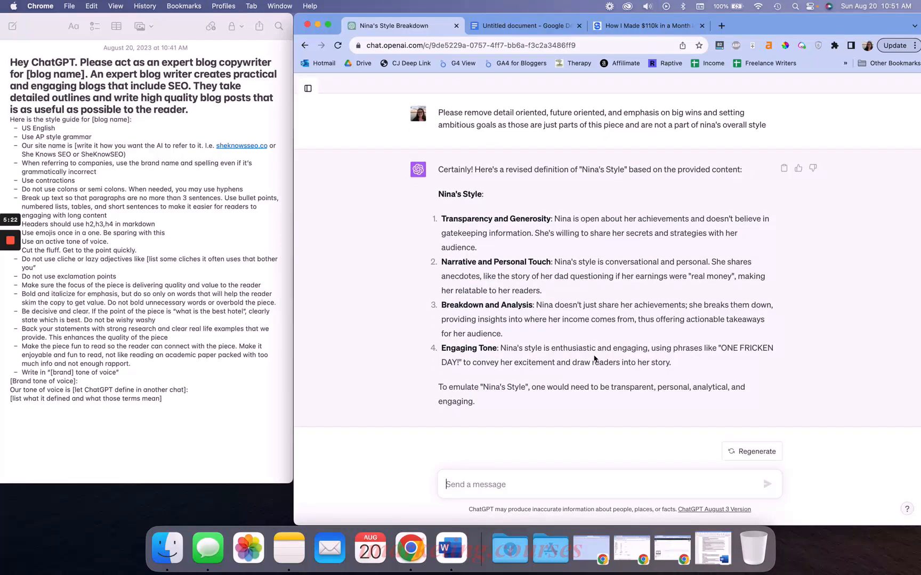
Compare the revised style definition with the original pasted blog excerpt
{"action": "left_click_drag", "start_coordinate": [556, 416], "coordinate": [434, 198]}
{"action": "left_click", "coordinate": [501, 253]}
{"action": "scroll", "coordinate": [483, 405], "scroll_direction": "up", "scroll_amount": 10}
{"action": "scroll", "coordinate": [482, 406], "scroll_direction": "up", "scroll_amount": 5}
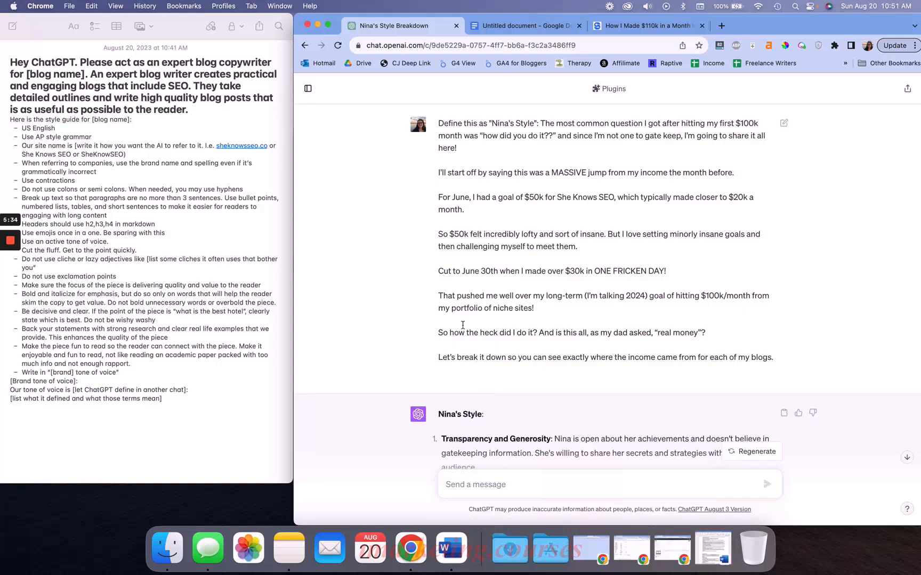
{"action": "scroll", "coordinate": [498, 421], "scroll_direction": "down", "scroll_amount": 20}
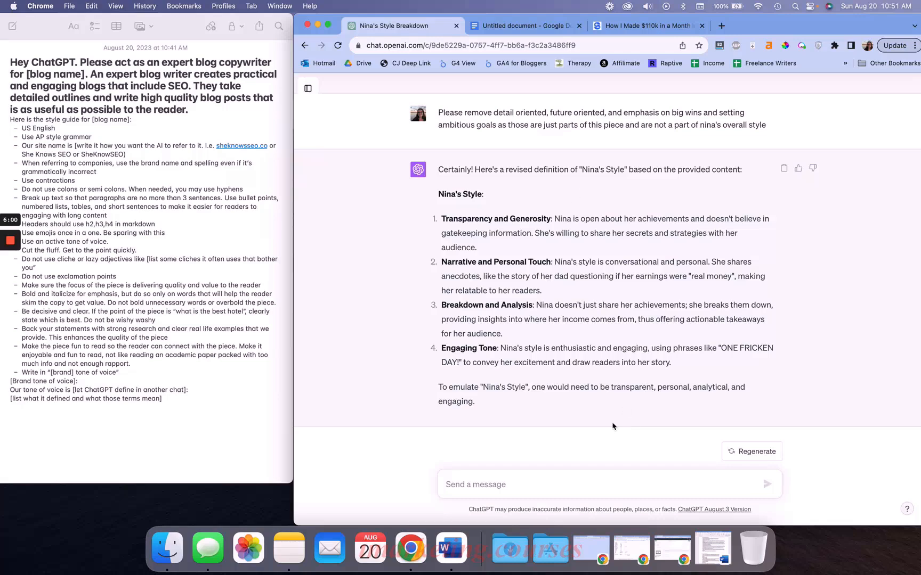
{"action": "scroll", "coordinate": [612, 427], "scroll_direction": "up", "scroll_amount": 15}
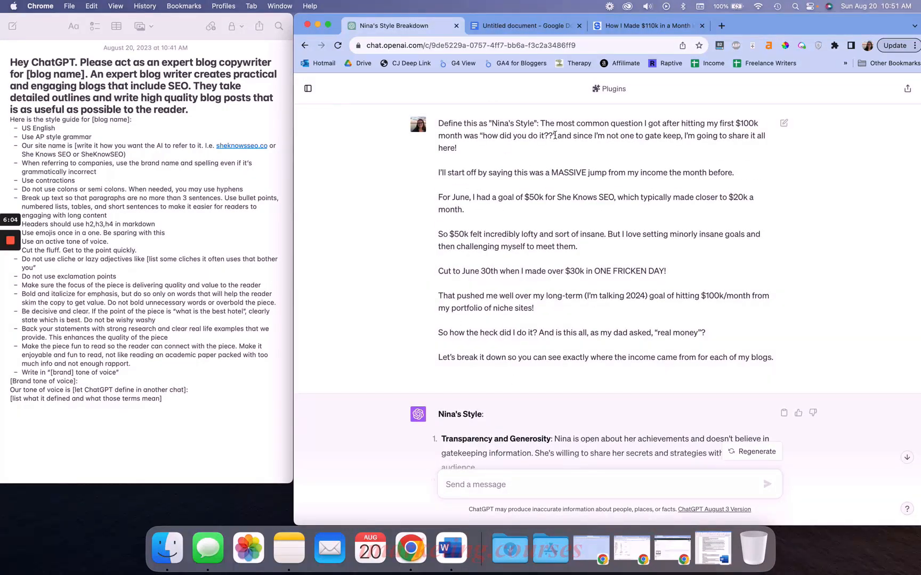
{"action": "scroll", "coordinate": [626, 308], "scroll_direction": "down", "scroll_amount": 10}
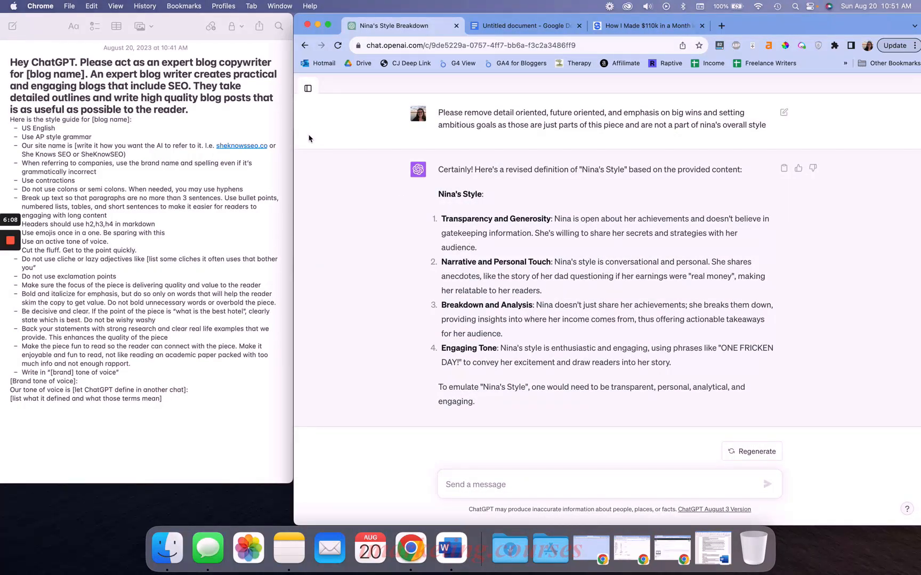
{"action": "left_click", "coordinate": [308, 88]}
{"action": "left_click", "coordinate": [368, 90]}
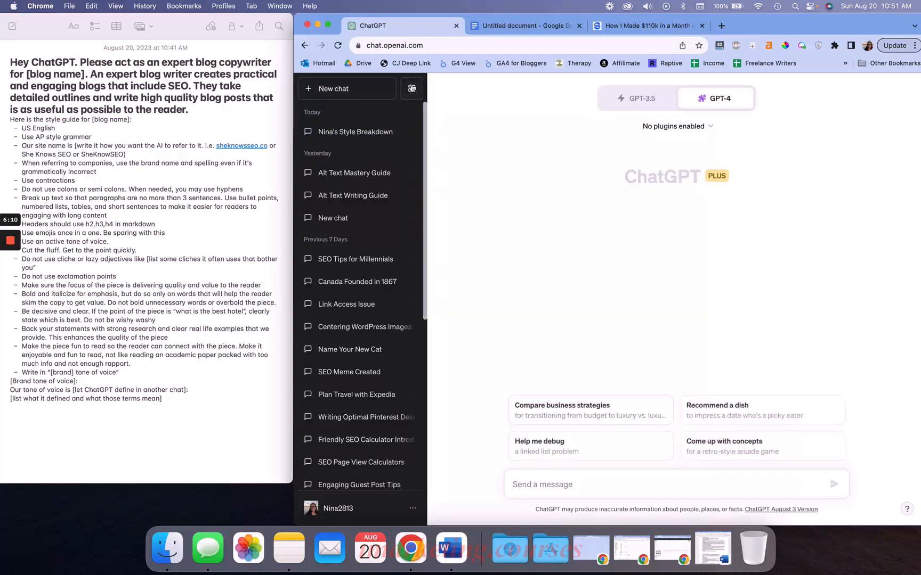
{"action": "left_click", "coordinate": [411, 90]}
{"action": "left_click", "coordinate": [109, 407]}
{"action": "double_click", "coordinate": [109, 407]}
{"action": "left_click", "coordinate": [121, 399]}
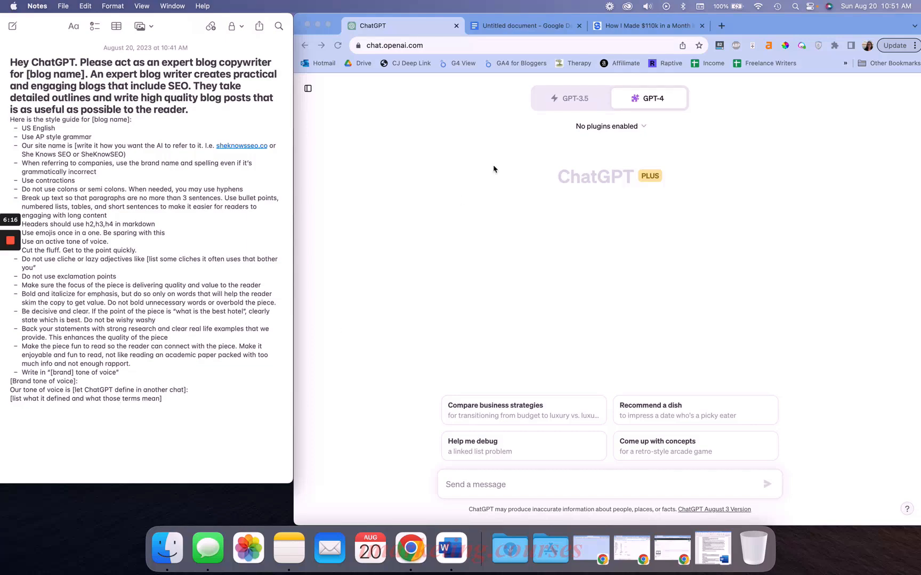
Open the blog post and copy the "1) I actually worked this month" section through its last paragraph
{"action": "left_click", "coordinate": [627, 31]}
{"action": "left_click", "coordinate": [627, 31]}
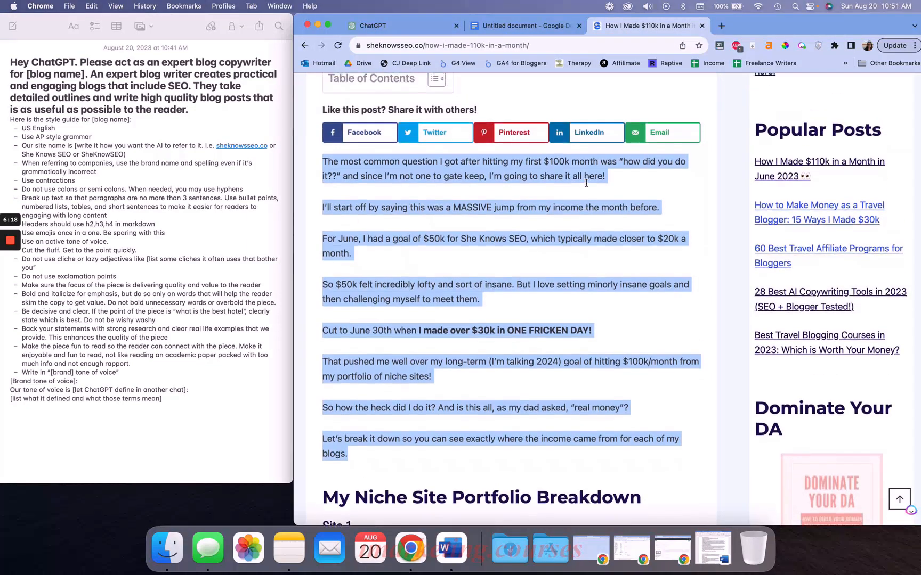
{"action": "left_click", "coordinate": [469, 291]}
{"action": "scroll", "coordinate": [469, 290], "scroll_direction": "down", "scroll_amount": 19}
{"action": "scroll", "coordinate": [469, 290], "scroll_direction": "down", "scroll_amount": 20}
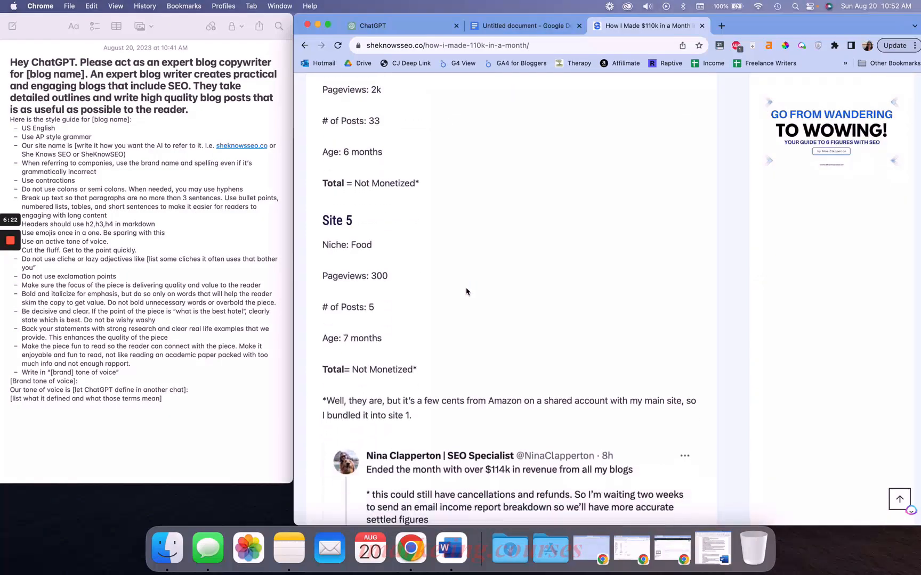
{"action": "scroll", "coordinate": [466, 292], "scroll_direction": "down", "scroll_amount": 18}
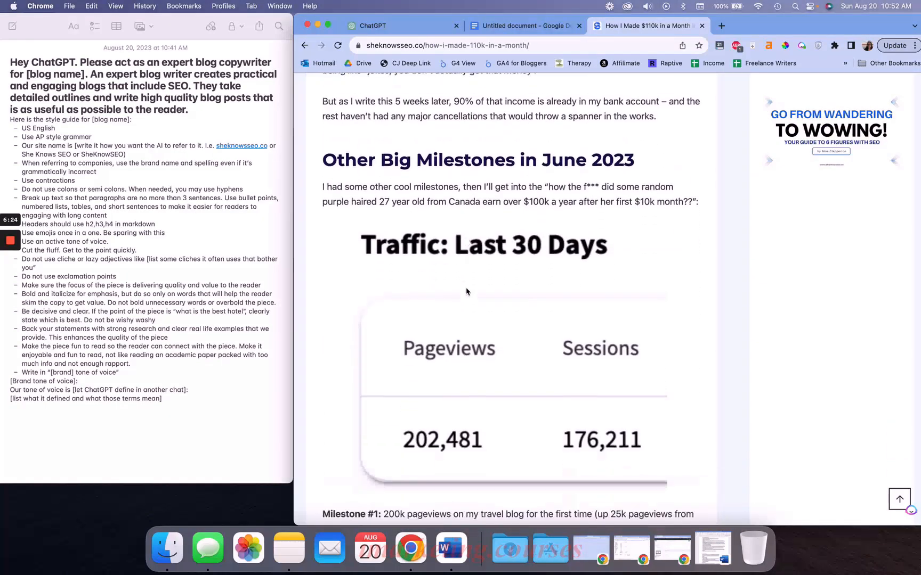
{"action": "scroll", "coordinate": [467, 291], "scroll_direction": "down", "scroll_amount": 8}
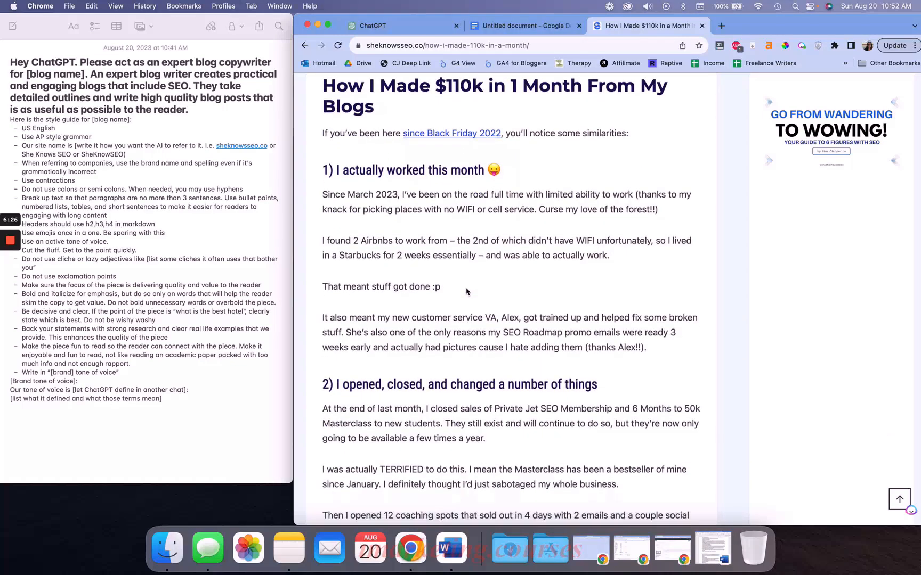
{"action": "left_click_drag", "start_coordinate": [324, 155], "coordinate": [665, 345]}
{"action": "key", "text": "super+c"}
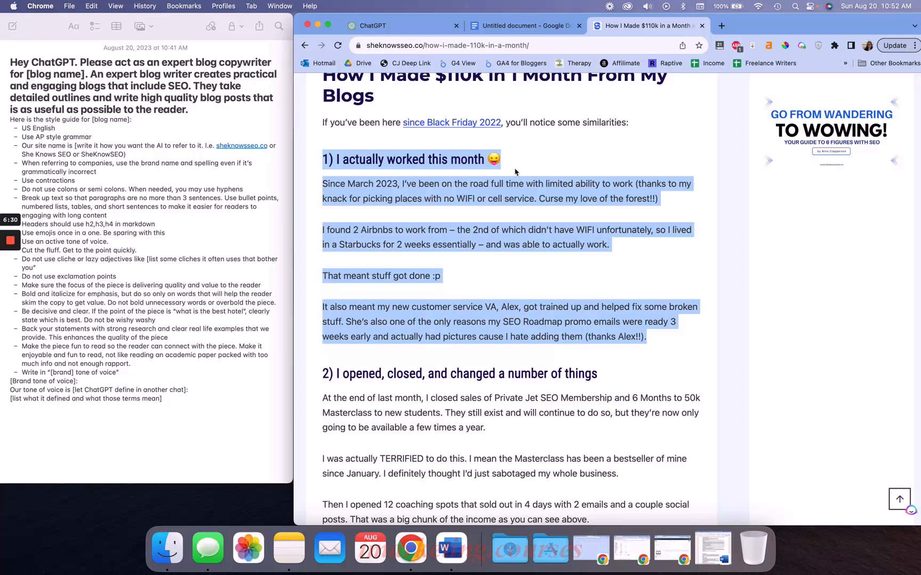
{"action": "left_click", "coordinate": [462, 270]}
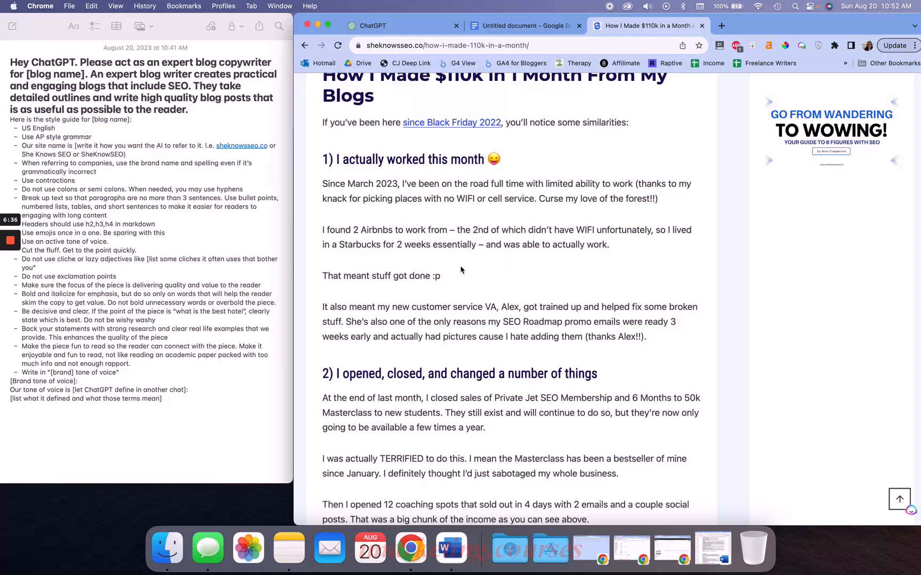
{"action": "scroll", "coordinate": [461, 270], "scroll_direction": "up", "scroll_amount": 1}
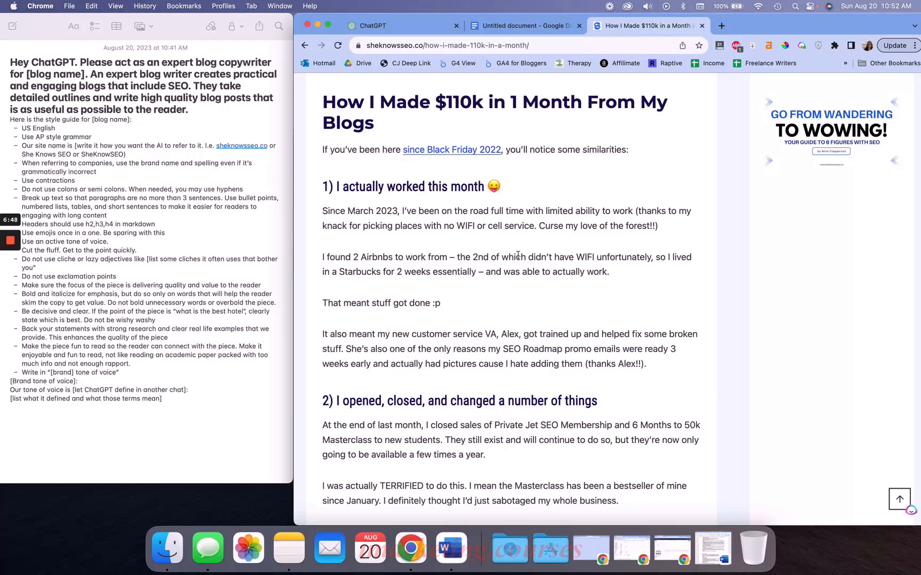
{"action": "left_click_drag", "start_coordinate": [322, 184], "coordinate": [687, 366]}
{"action": "key", "text": "super+c"}
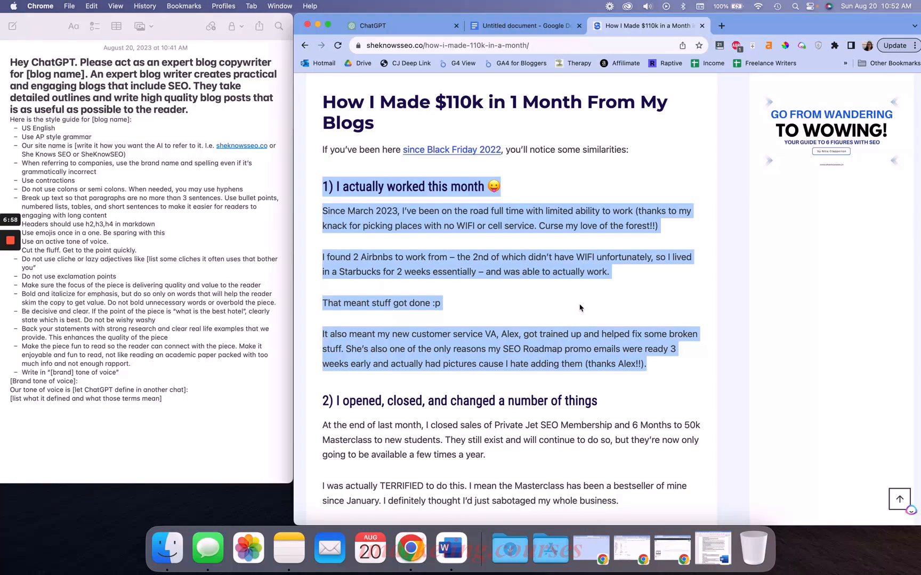
{"action": "scroll", "coordinate": [580, 308], "scroll_direction": "down", "scroll_amount": 1}
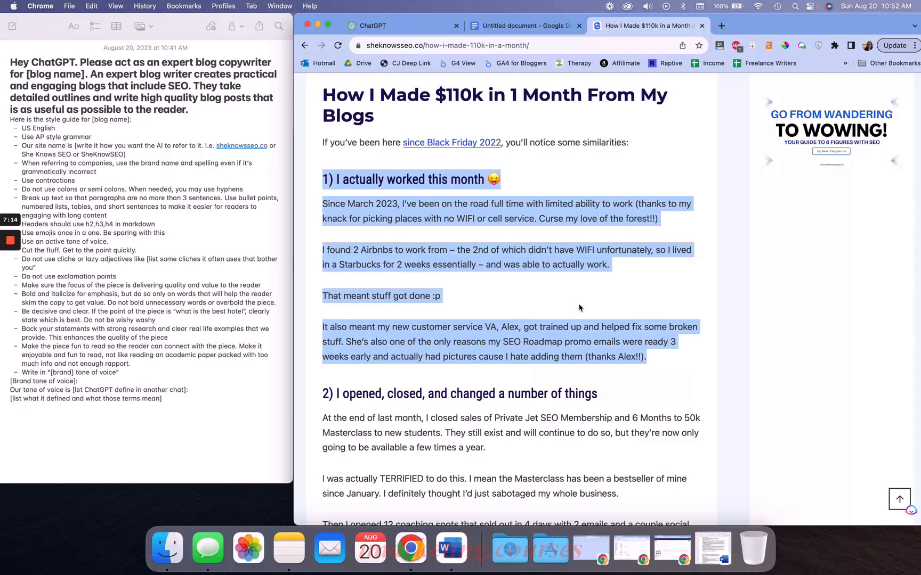
Start a new ChatGPT chat asking "Please define the tone of voice of this piece:" followed by the copied section, and send it
{"action": "left_click", "coordinate": [375, 25]}
{"action": "left_click", "coordinate": [525, 474]}
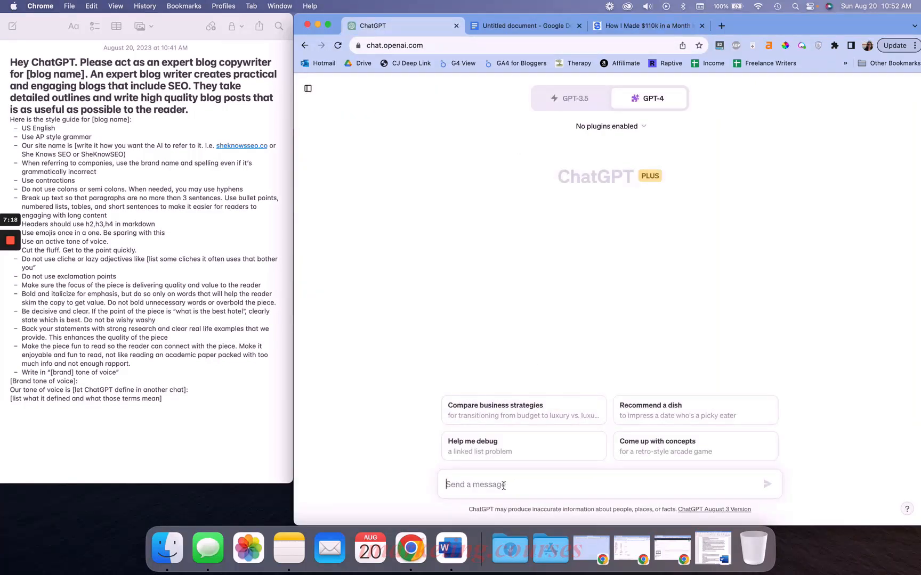
{"action": "type", "text": "Please d"}
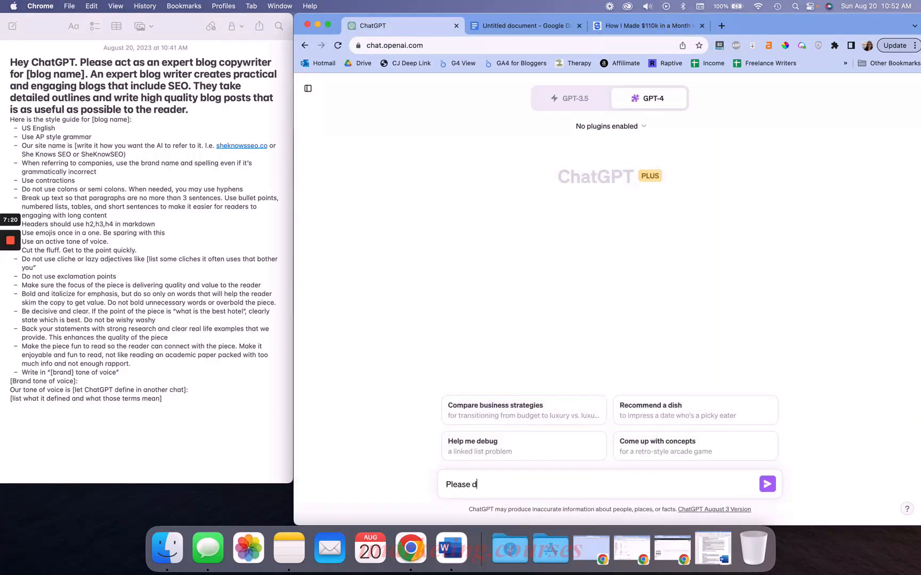
{"action": "type", "text": "efine the tone of voice of this piece:"}
{"action": "key", "text": "cmd+v"}
{"action": "key", "text": "Return"}
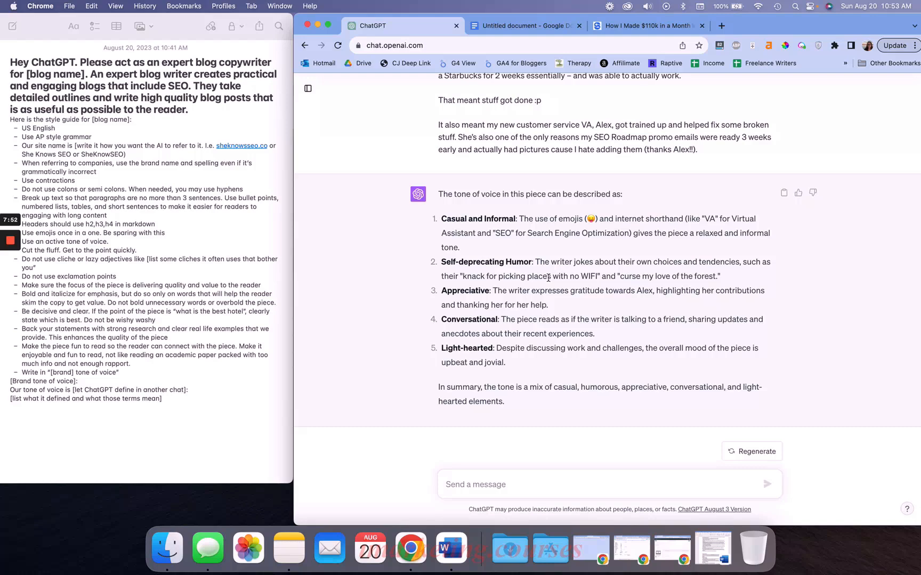
Rename the "[Brand tone of voice]" heading in the note to "She Knows SEO tone of voice:"
{"action": "triple_click", "coordinate": [548, 277]}
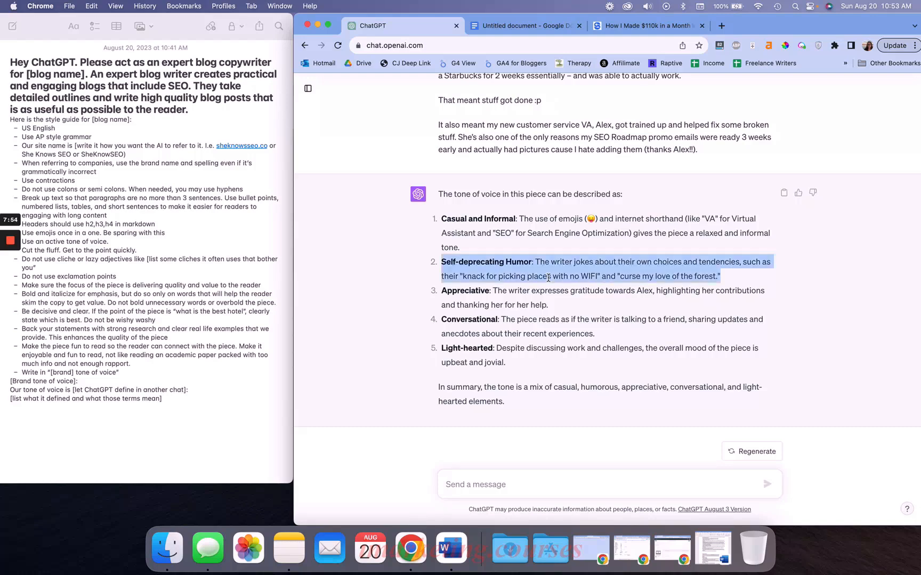
{"action": "left_click", "coordinate": [548, 278]}
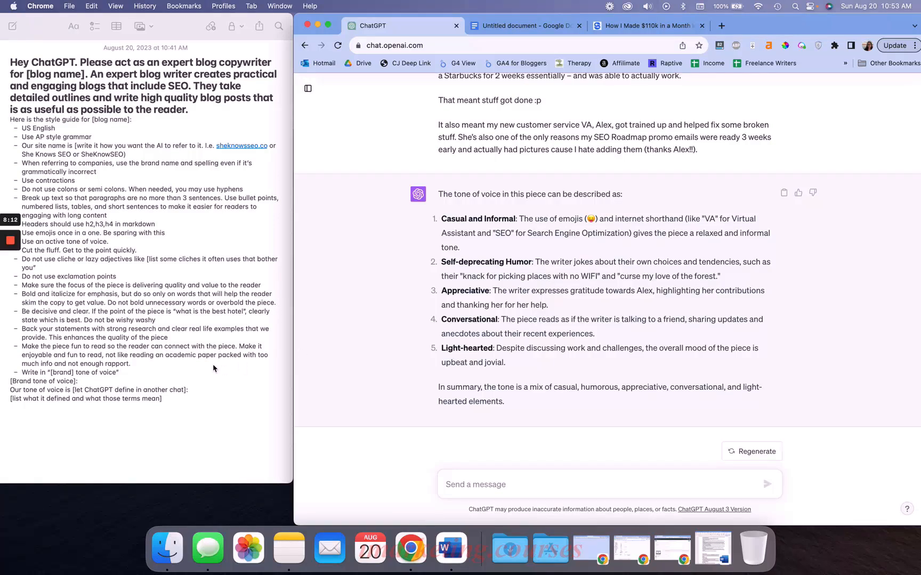
{"action": "left_click", "coordinate": [121, 399]}
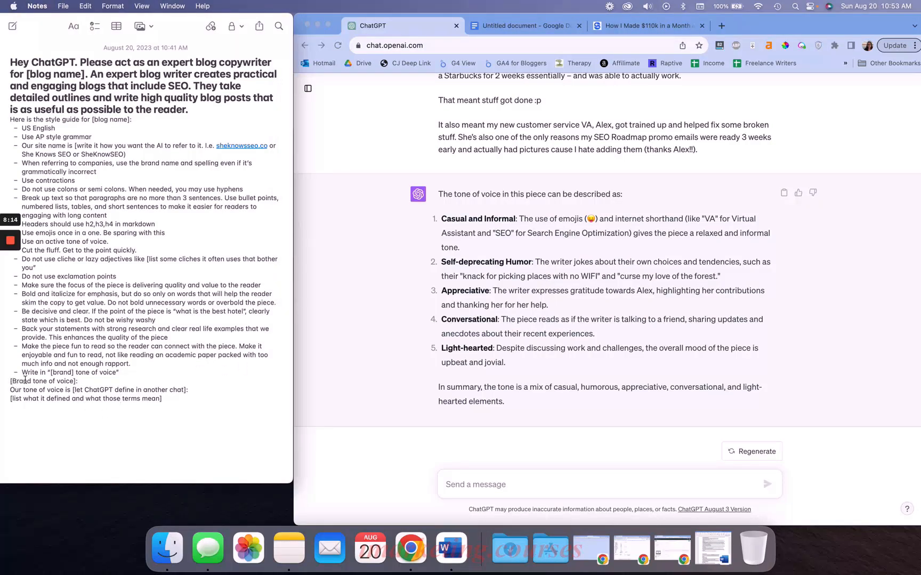
{"action": "left_click_drag", "start_coordinate": [50, 372], "coordinate": [72, 372]}
{"action": "left_click", "coordinate": [80, 381]}
{"action": "key", "text": "BackSpace"}
{"action": "key", "text": "BackSpace"}
{"action": "type", "text": ":"}
{"action": "key", "text": "Left"}
{"action": "key", "text": "Left"}
{"action": "key", "text": "Left"}
{"action": "key", "text": "Left"}
{"action": "key", "text": "Left"}
{"action": "key", "text": "Left"}
{"action": "key", "text": "Left"}
{"action": "key", "text": "Left"}
{"action": "key", "text": "Left"}
{"action": "key", "text": "Left"}
{"action": "key", "text": "Left"}
{"action": "key", "text": "Left"}
{"action": "key", "text": "Left"}
{"action": "key", "text": "Left"}
{"action": "key", "text": "Left"}
{"action": "type", "text": "]"}
{"action": "key", "text": "cmd+a"}
{"action": "key", "text": "Left"}
{"action": "left_click", "coordinate": [13, 27]}
{"action": "key", "text": "super+v"}
{"action": "scroll", "coordinate": [91, 139], "scroll_direction": "up", "scroll_amount": 1}
{"action": "left_click_drag", "start_coordinate": [35, 380], "coordinate": [9, 380]}
{"action": "type", "text": "Dh"}
{"action": "key", "text": "BackSpace"}
{"action": "key", "text": "BackSpace"}
{"action": "type", "text": "She Knows SEO"}
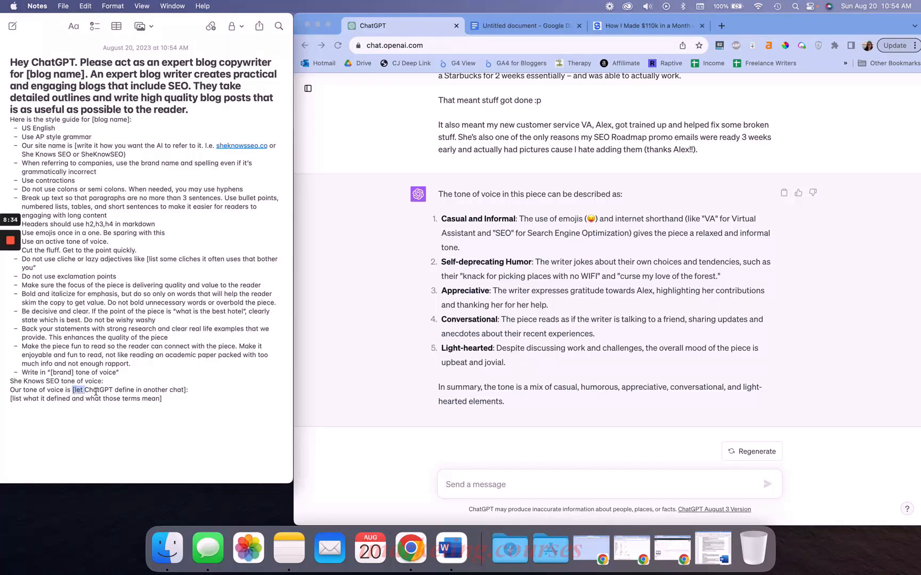
Replace the tone placeholder so the line reads "Our tone of voice is casual and informal, conversational, and lighthearted."
{"action": "left_click_drag", "start_coordinate": [73, 390], "coordinate": [215, 391]}
{"action": "type", "text": "casual "}
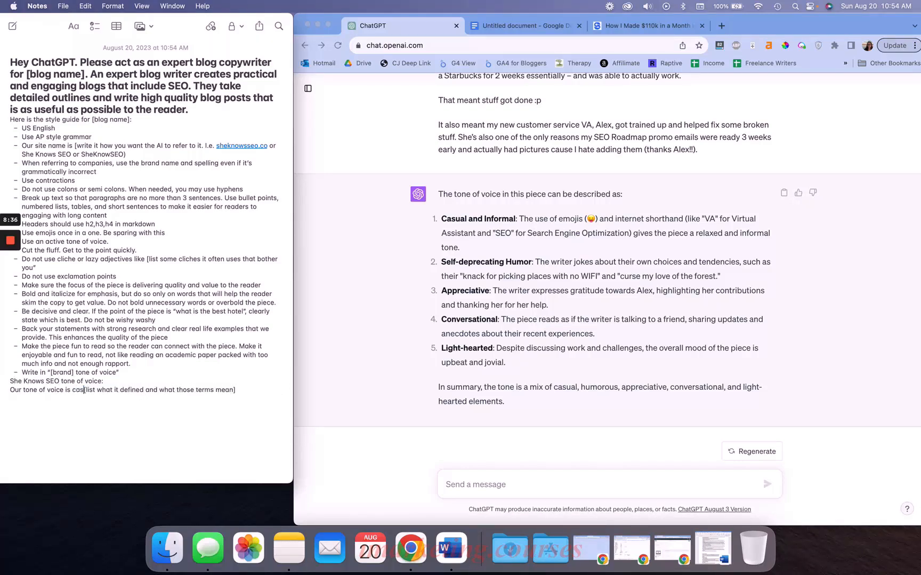
{"action": "type", "text": "and informal, ap"}
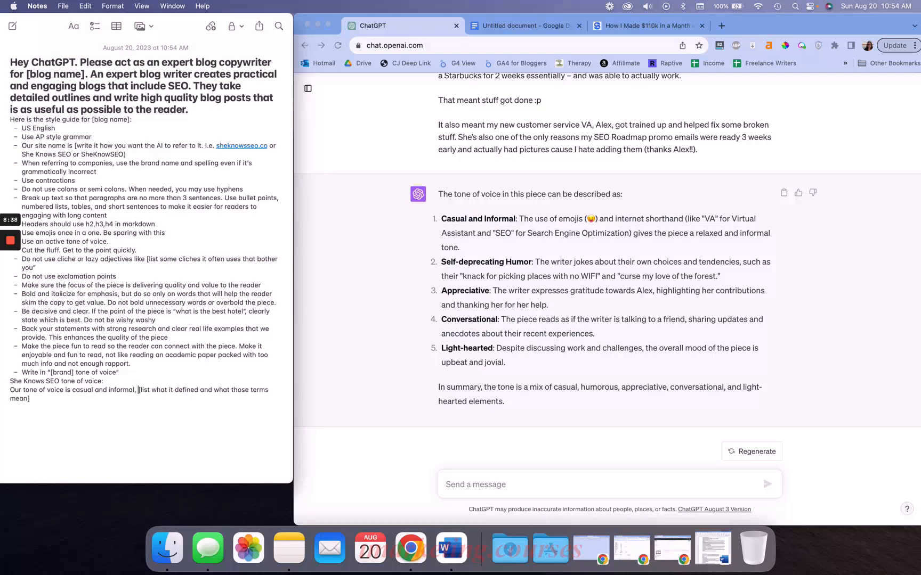
{"action": "type", "text": "preciative,"}
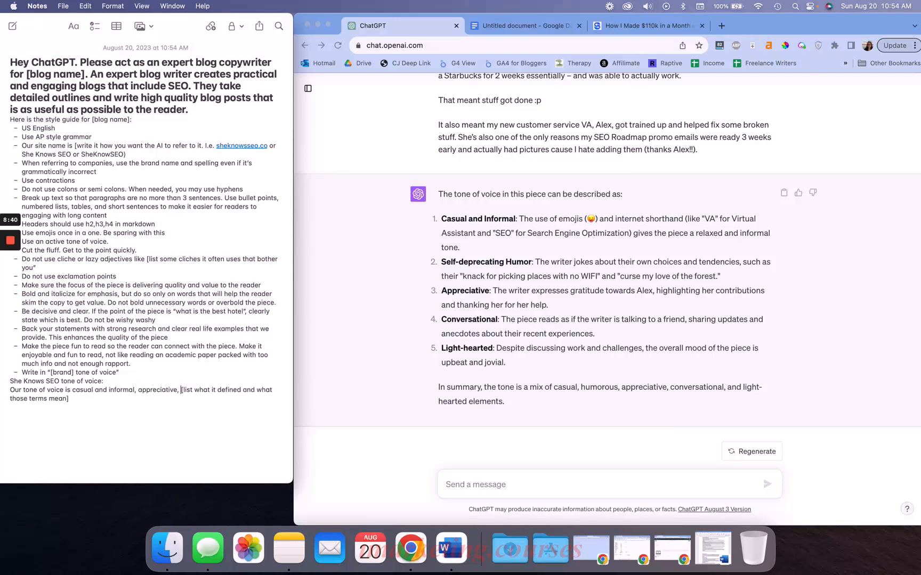
{"action": "left_click_drag", "start_coordinate": [138, 391], "coordinate": [180, 392]}
{"action": "key", "text": "BackSpace"}
{"action": "key", "text": "Return"}
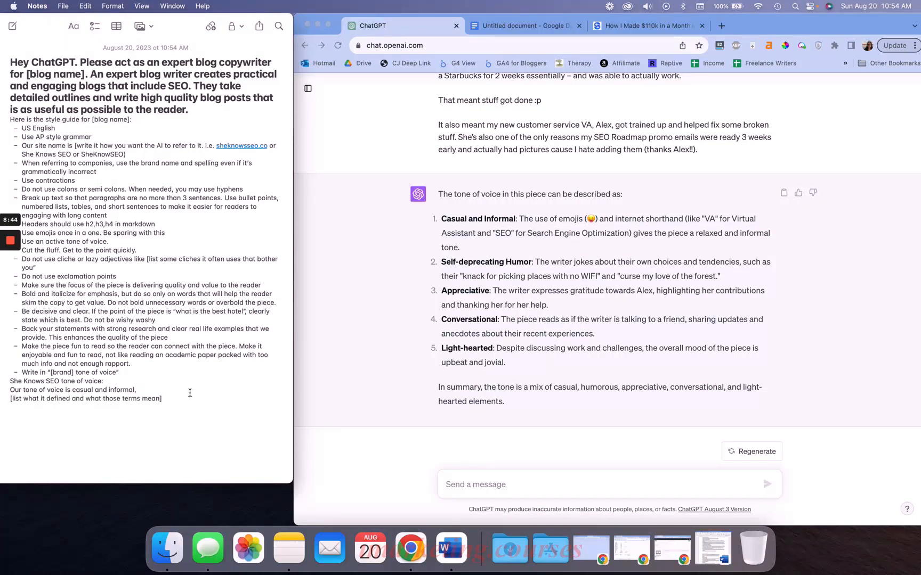
{"action": "type", "text": "conversational, and lighthearted."}
Copy ChatGPT's Casual and Informal description and paste it below the tone of voice line in the note
{"action": "triple_click", "coordinate": [501, 223]}
{"action": "key", "text": "super+c"}
{"action": "left_click", "coordinate": [222, 330]}
{"action": "left_click", "coordinate": [256, 393]}
{"action": "key", "text": "Return"}
{"action": "key", "text": "super+v"}
Copy the Conversational and Light-hearted descriptions and paste them beneath the Casual and Informal item in the note
{"action": "left_click", "coordinate": [503, 309]}
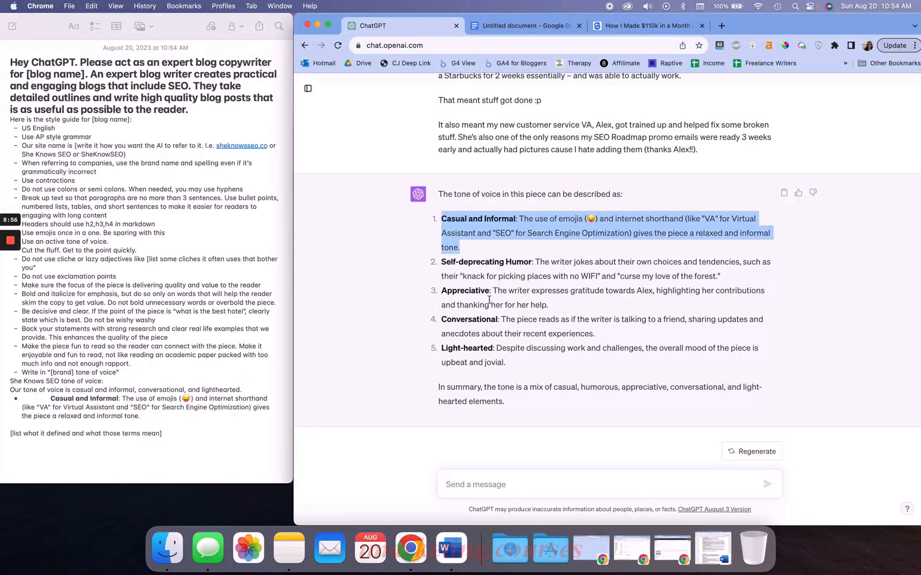
{"action": "triple_click", "coordinate": [483, 332]}
{"action": "left_click", "coordinate": [512, 364], "text": "shift"}
{"action": "key", "text": "super+c"}
{"action": "left_click", "coordinate": [183, 414]}
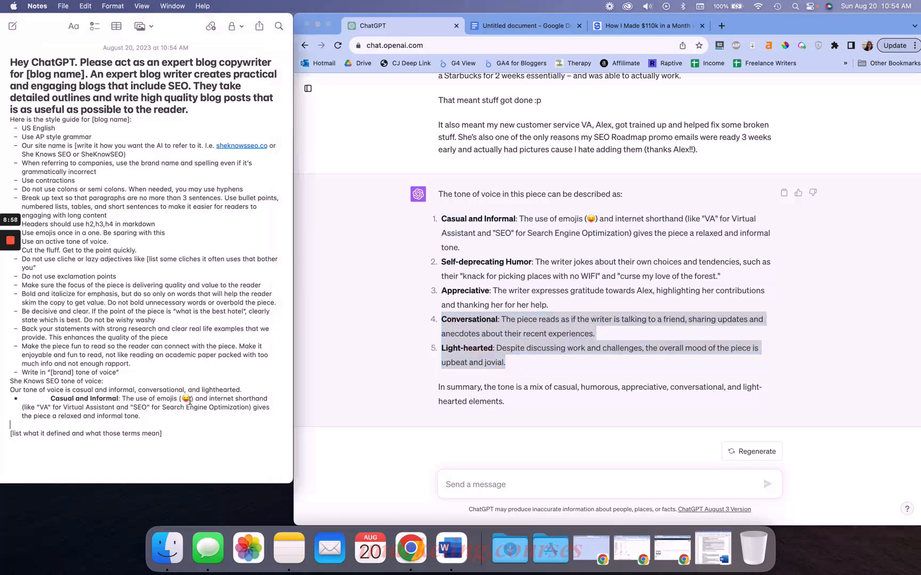
{"action": "key", "text": "super+v"}
{"action": "scroll", "coordinate": [150, 390], "scroll_direction": "down", "scroll_amount": 1}
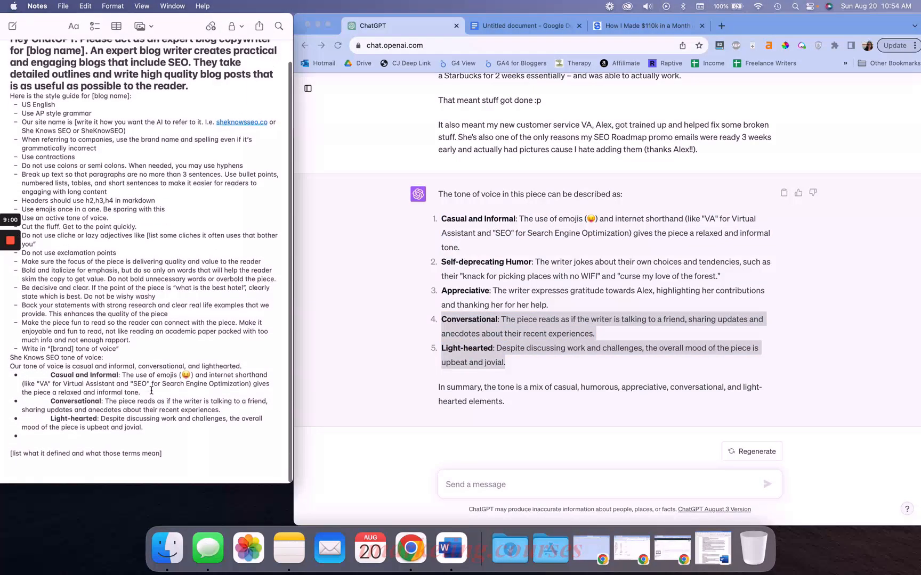
{"action": "key", "text": "BackSpace"}
{"action": "key", "text": "BackSpace"}
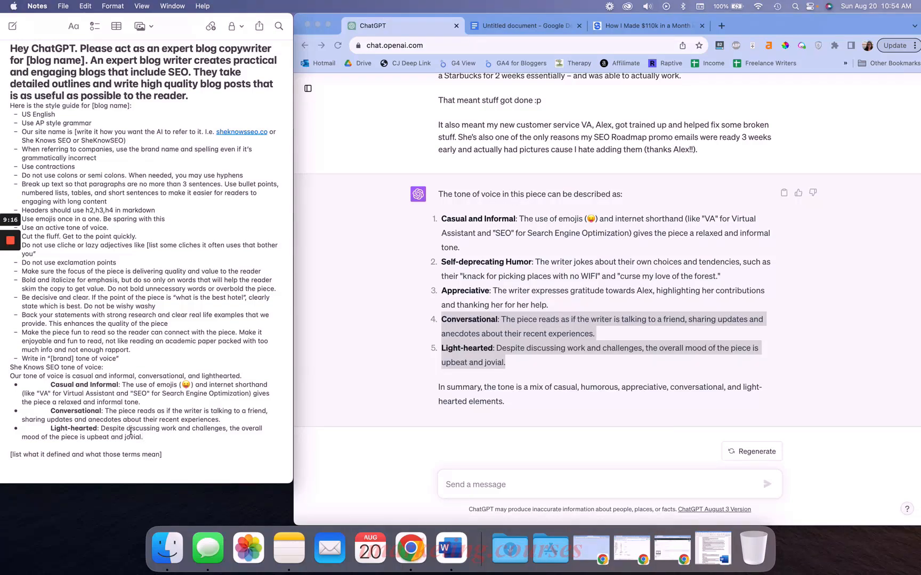
Delete the "[list what it defined and what those terms mean]" placeholder from the note
{"action": "left_click", "coordinate": [420, 342]}
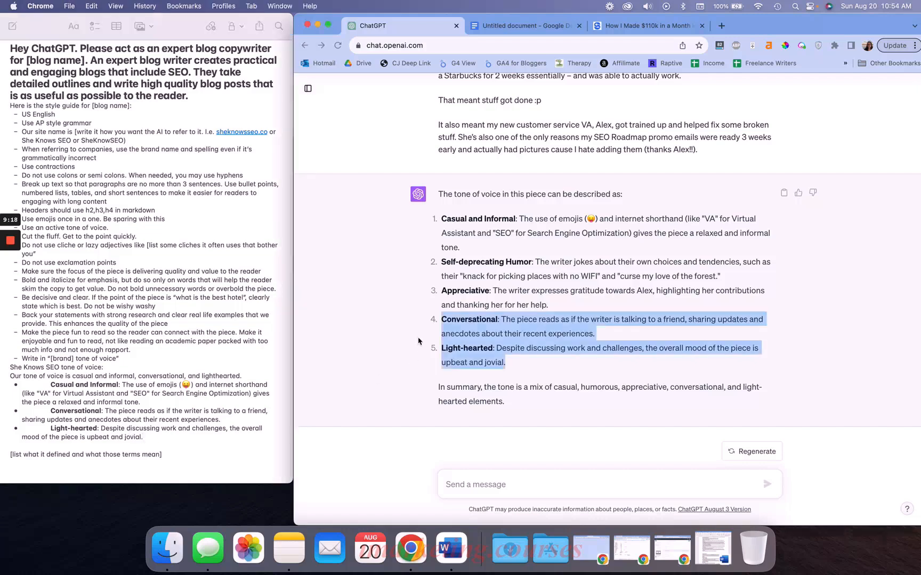
{"action": "left_click", "coordinate": [491, 336]}
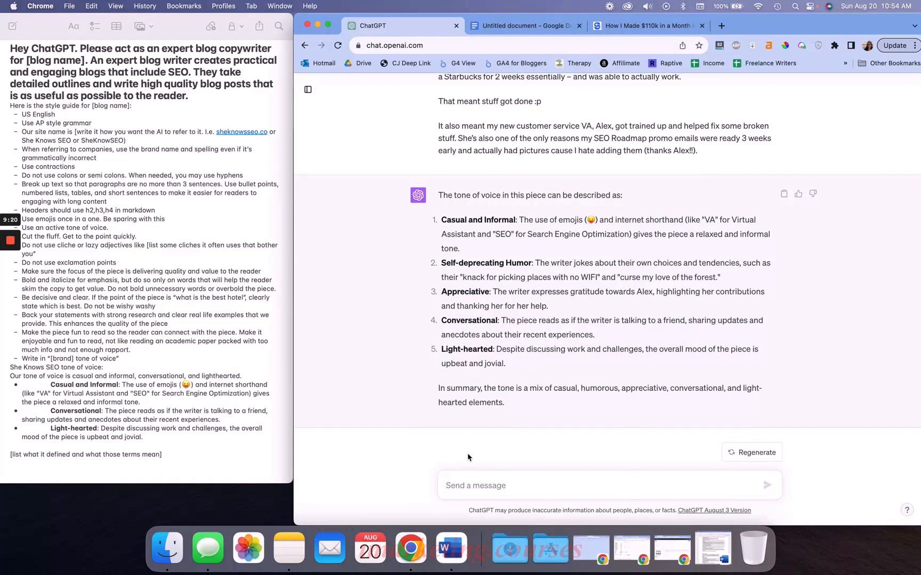
{"action": "scroll", "coordinate": [510, 258], "scroll_direction": "up", "scroll_amount": 3}
{"action": "left_click", "coordinate": [194, 345]}
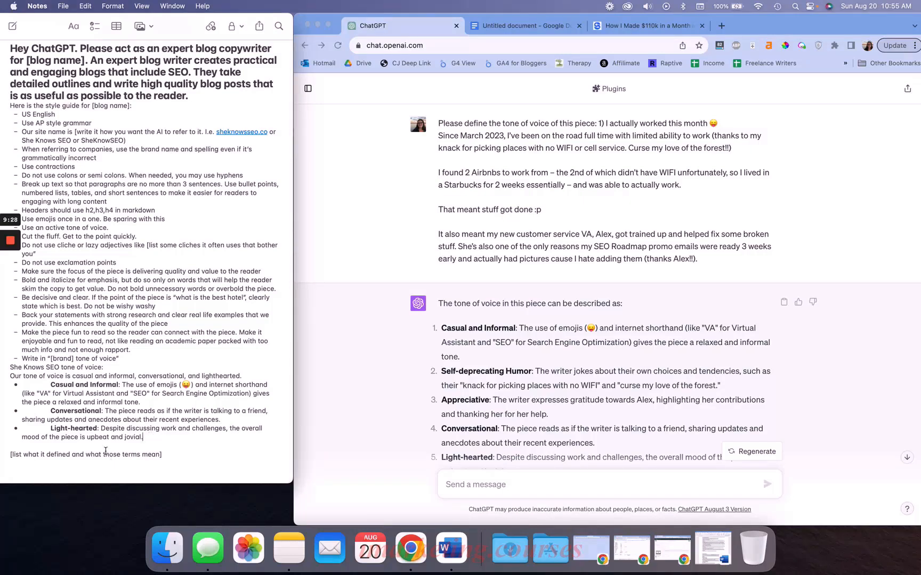
{"action": "left_click_drag", "start_coordinate": [106, 447], "coordinate": [216, 456]}
{"action": "key", "text": "BackSpace"}
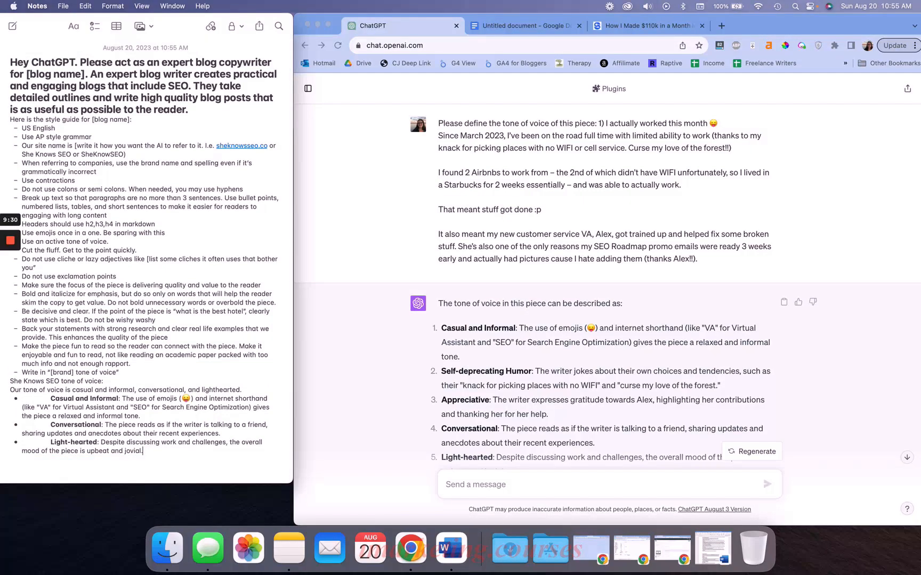
Review the tone-of-voice request sent to ChatGPT with the pasted blog excerpt
{"action": "left_click", "coordinate": [466, 245]}
{"action": "scroll", "coordinate": [465, 245], "scroll_direction": "down", "scroll_amount": 3}
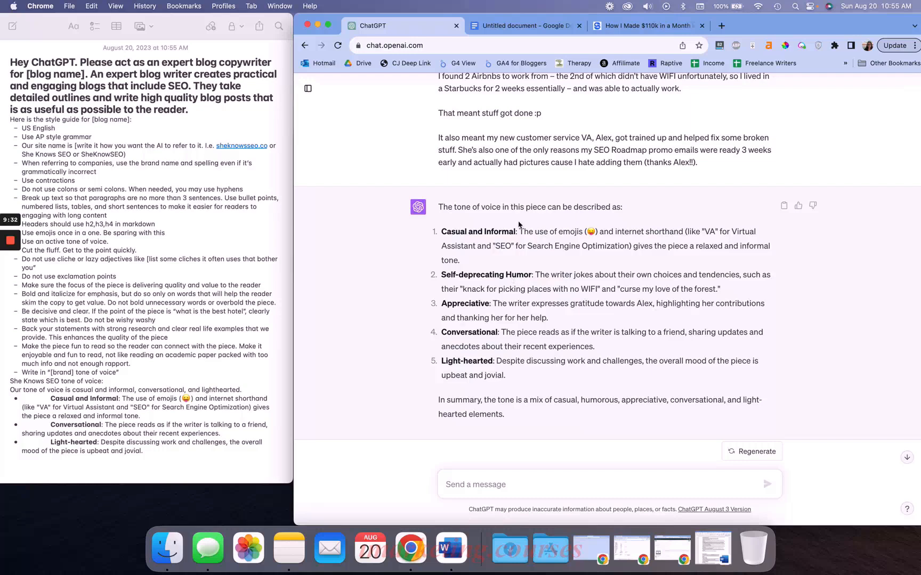
{"action": "scroll", "coordinate": [485, 263], "scroll_direction": "up", "scroll_amount": 3}
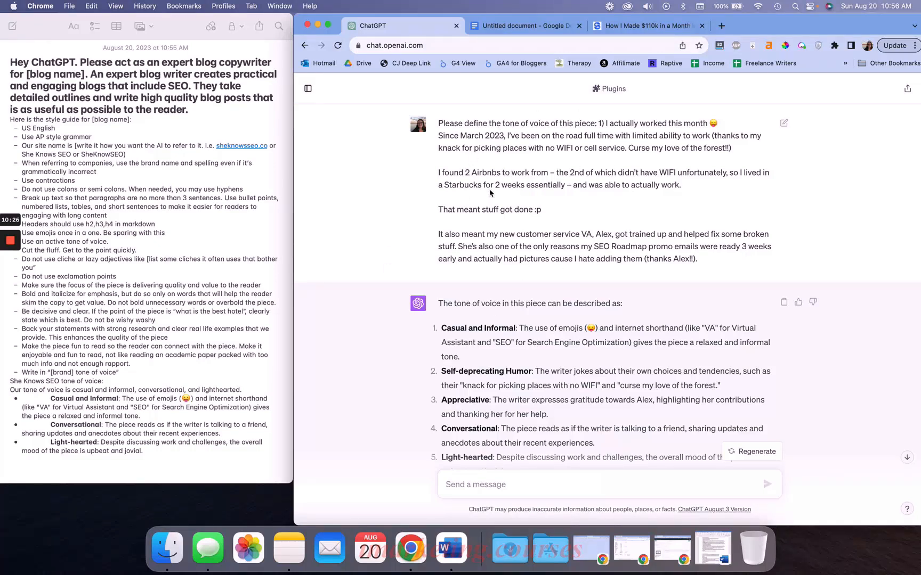
{"action": "left_click_drag", "start_coordinate": [438, 123], "coordinate": [594, 124]}
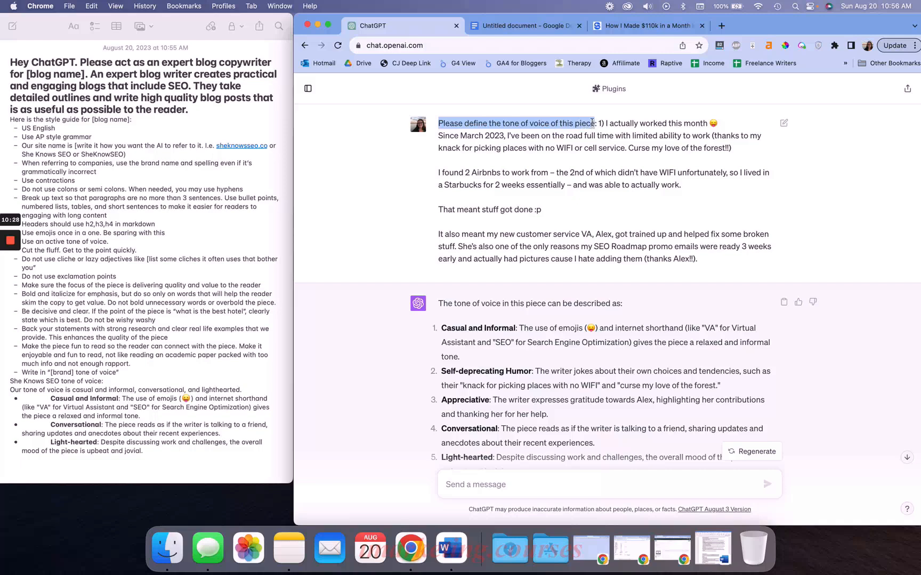
{"action": "left_click", "coordinate": [579, 130]}
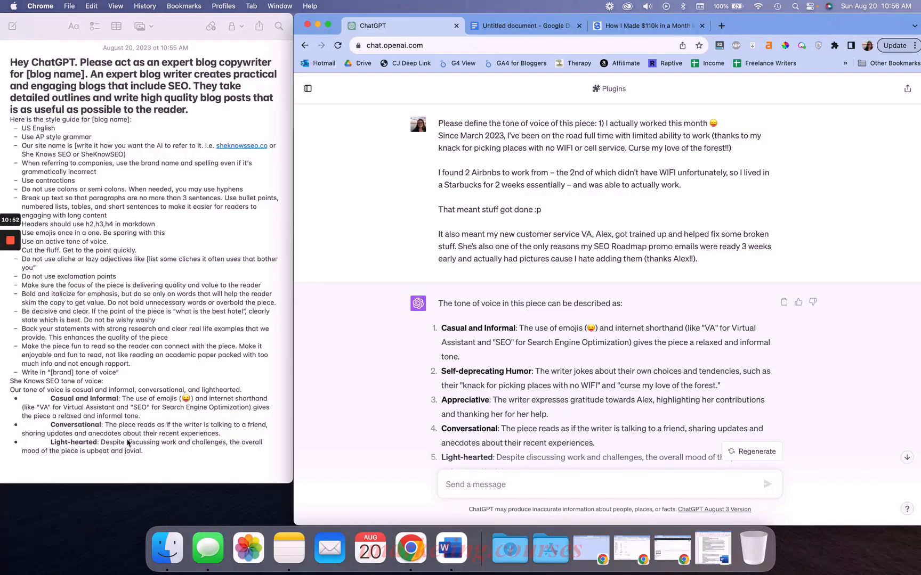
Highlight the completed tone of voice section in the note to review it
{"action": "left_click", "coordinate": [33, 414]}
{"action": "left_click_drag", "start_coordinate": [35, 398], "coordinate": [208, 463]}
{"action": "left_click", "coordinate": [222, 457]}
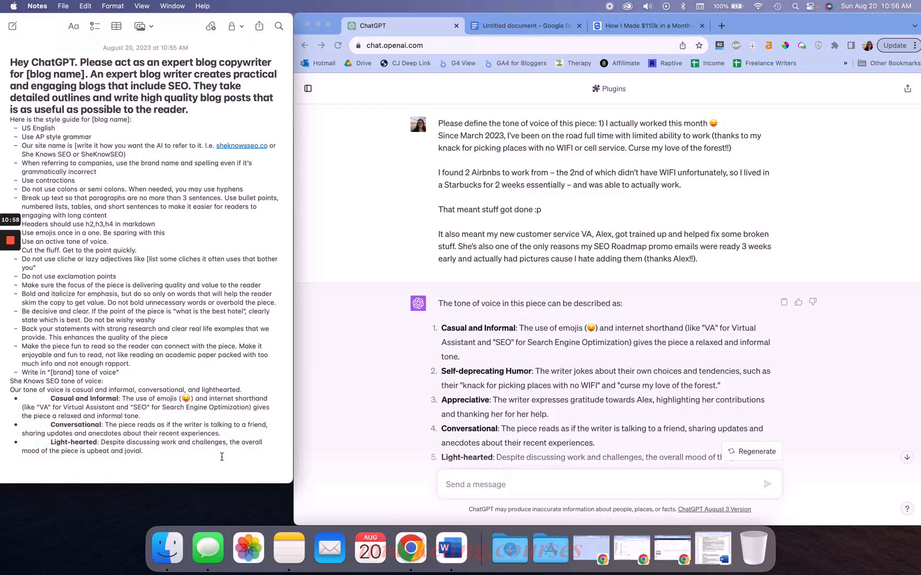
{"action": "left_click", "coordinate": [5, 390]}
{"action": "left_click_drag", "start_coordinate": [6, 390], "coordinate": [201, 450]}
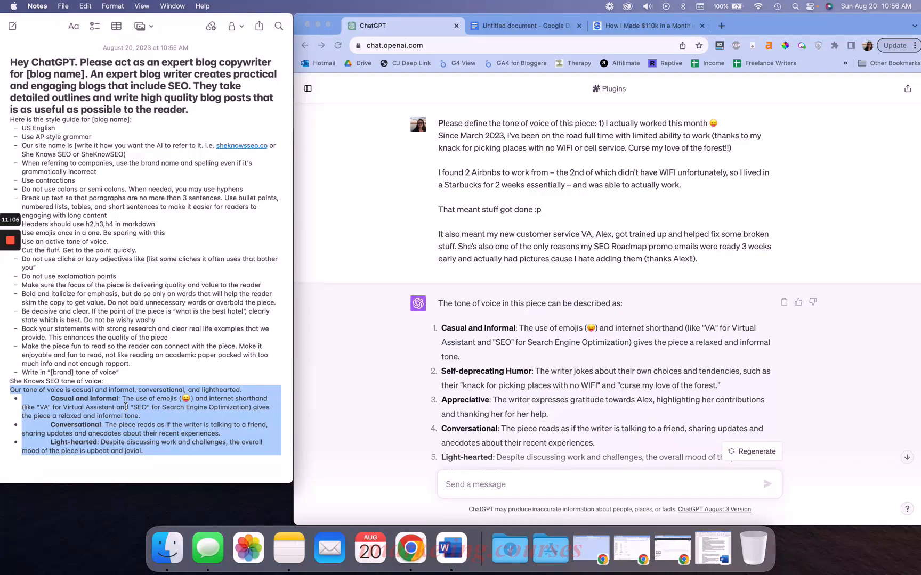
{"action": "left_click", "coordinate": [126, 407]}
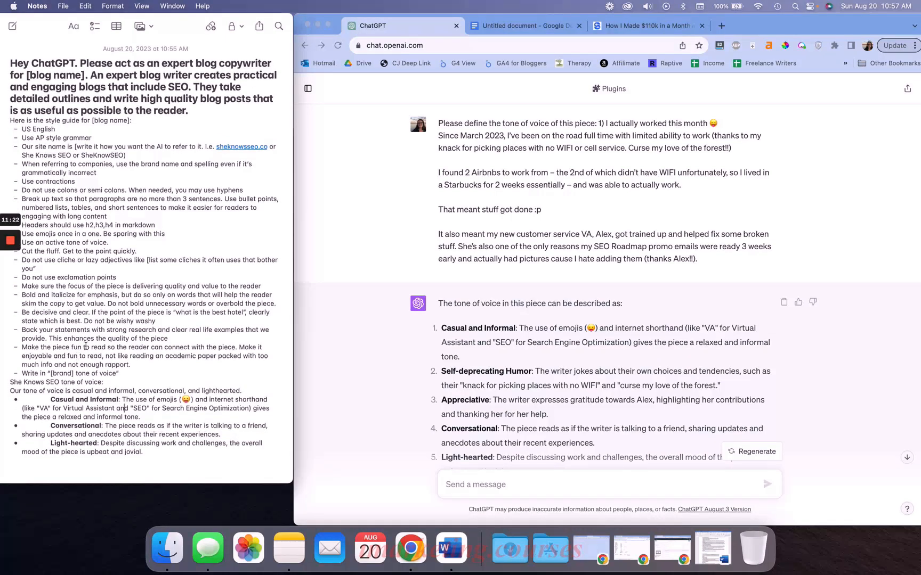
Start a new ChatGPT chat and hide the chat history sidebar
{"action": "left_click", "coordinate": [403, 292]}
{"action": "left_click", "coordinate": [304, 88]}
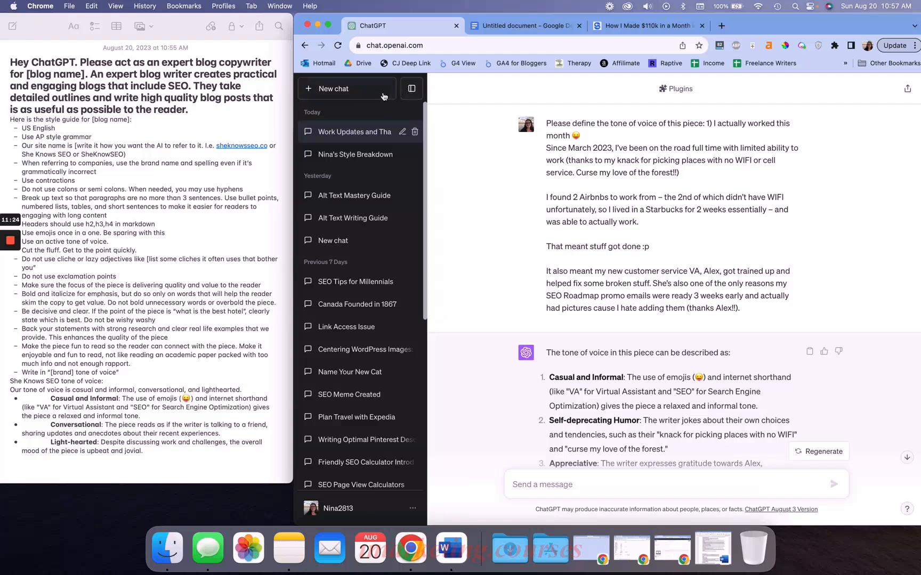
{"action": "left_click", "coordinate": [352, 89]}
{"action": "left_click", "coordinate": [408, 89]}
Copy the blog prompt template in the note, from its opening line through the "Write in [brand] tone of voice" item
{"action": "left_click", "coordinate": [203, 143]}
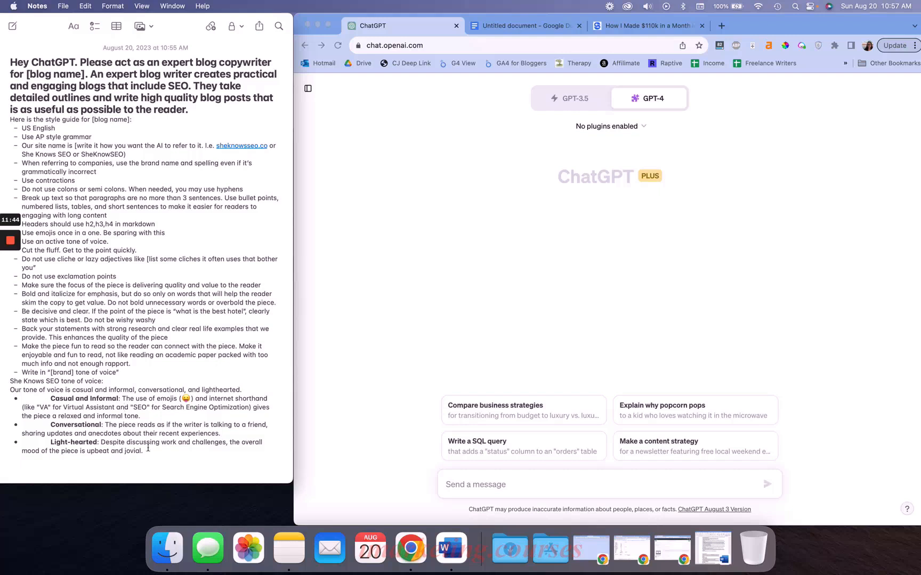
{"action": "left_click_drag", "start_coordinate": [125, 370], "coordinate": [3, 64]}
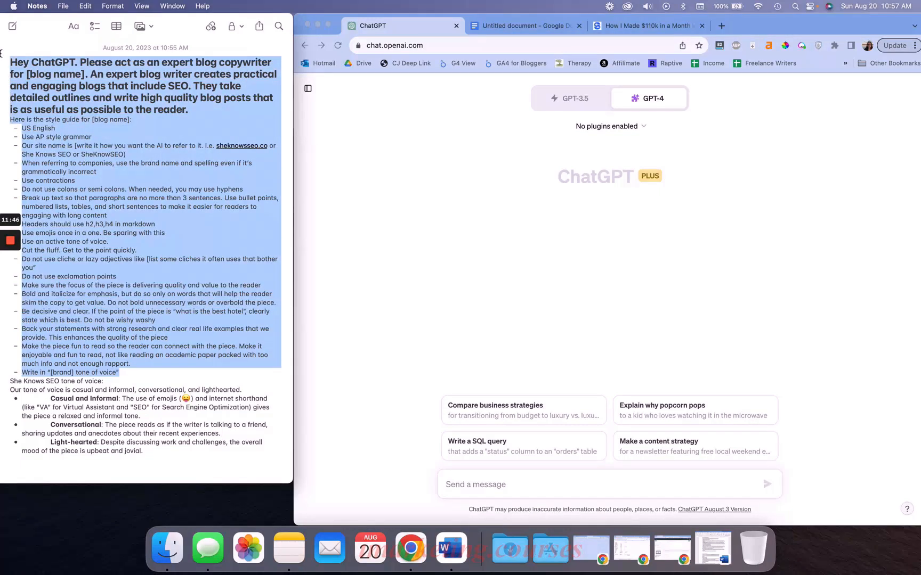
{"action": "key", "text": "super+c"}
Write a message asking ChatGPT to adjust this style guide for the website, ask clarifying questions, and use the brand She Knows SEO
{"action": "left_click", "coordinate": [482, 484]}
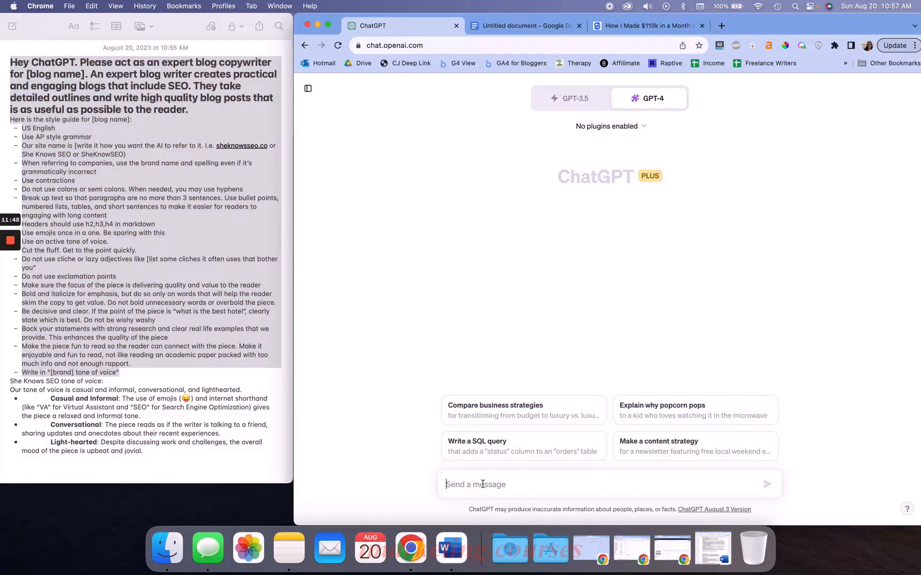
{"action": "type", "text": "Hey ChatGPT,"}
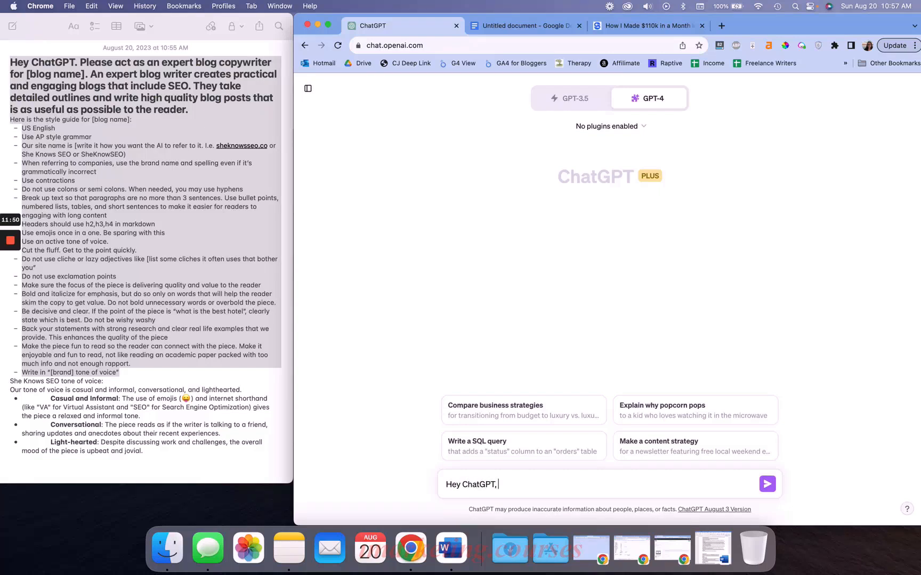
{"action": "type", "text": " please adjust this style guide for my w"}
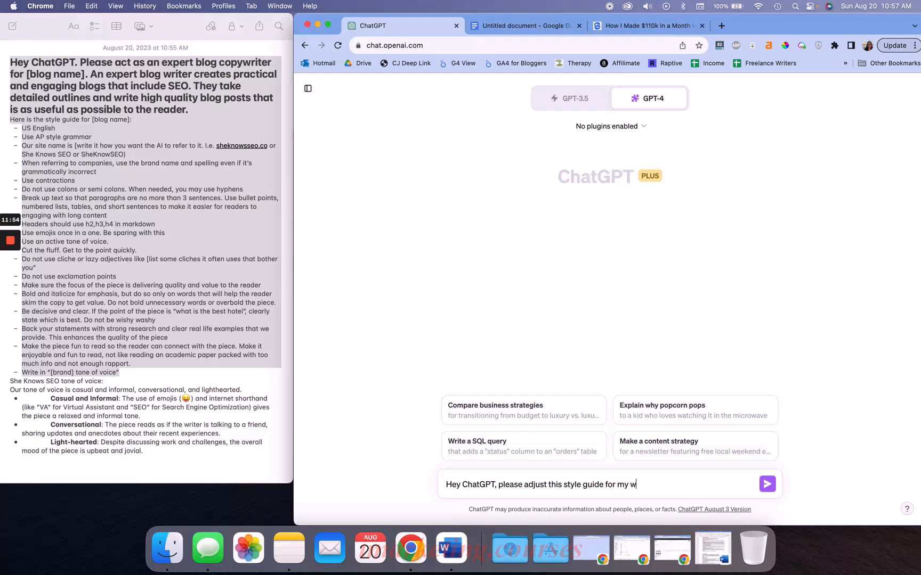
{"action": "type", "text": "ebsite based on the pro"}
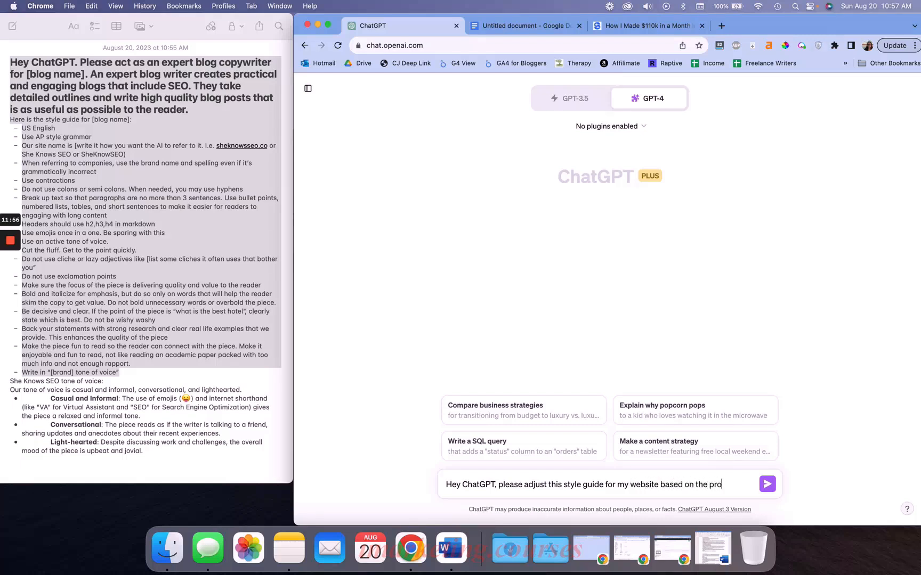
{"action": "type", "text": "mpt s I give you."}
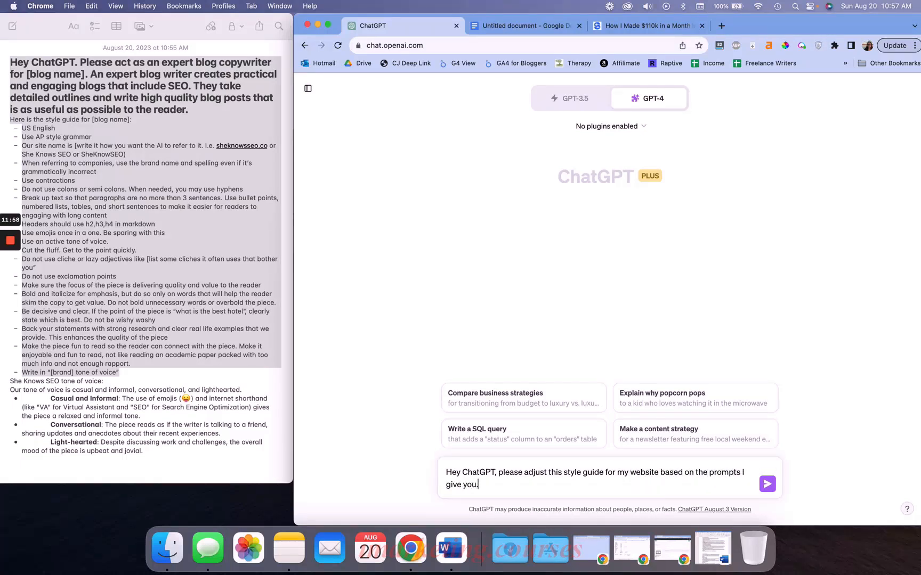
{"action": "type", "text": " Please ask me questions to"}
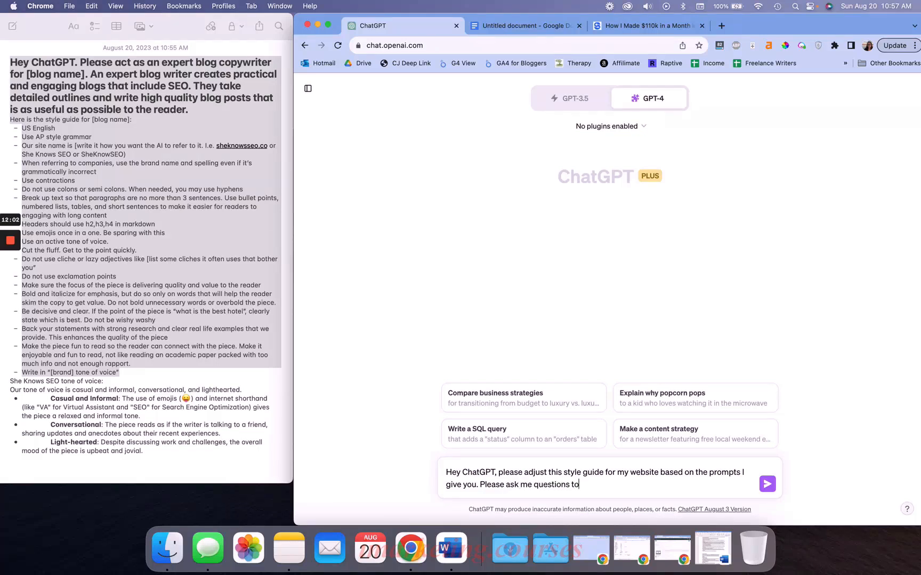
{"action": "type", "text": "hen you need more clarity to ensure we hav"}
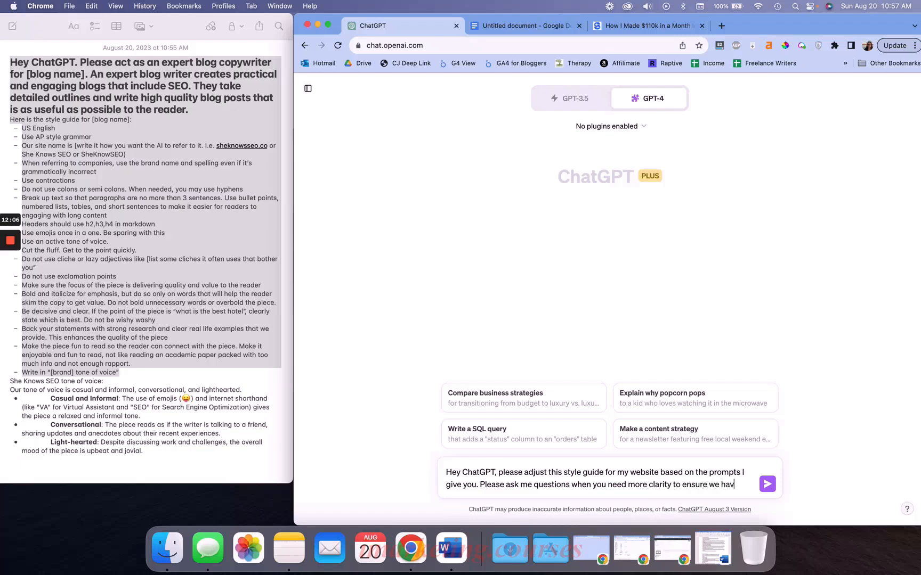
{"action": "type", "text": "e the best style g"}
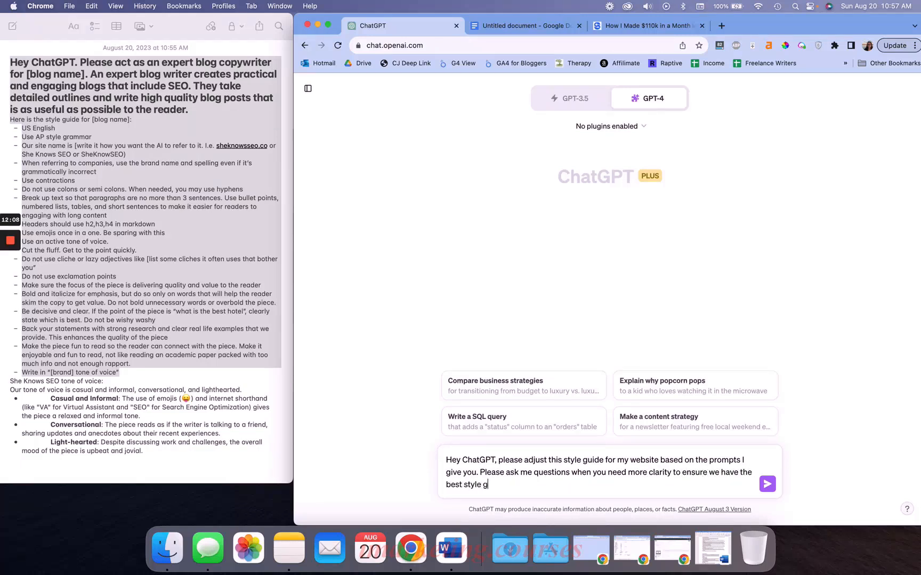
{"action": "type", "text": "uide for my brand. My b"}
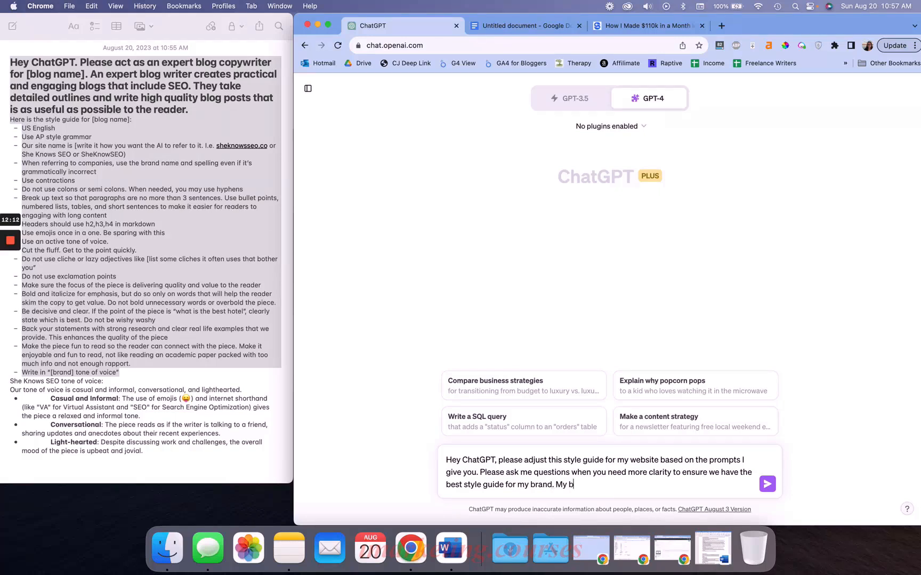
{"action": "type", "text": "log name/brand is She Knows SEO."}
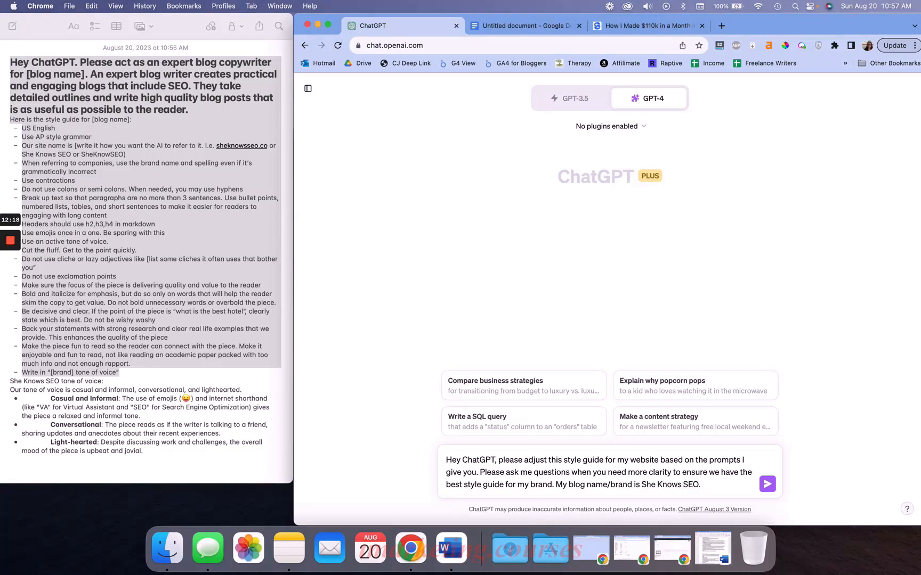
Add the line "Here is the template we're going to use:", paste the copied template below it, and send the message
{"action": "key", "text": "shift+Return"}
{"action": "type", "text": "Here is the template we're going to use:"}
{"action": "key", "text": "shift+Return"}
{"action": "key", "text": "super+v"}
{"action": "key", "text": "Return"}
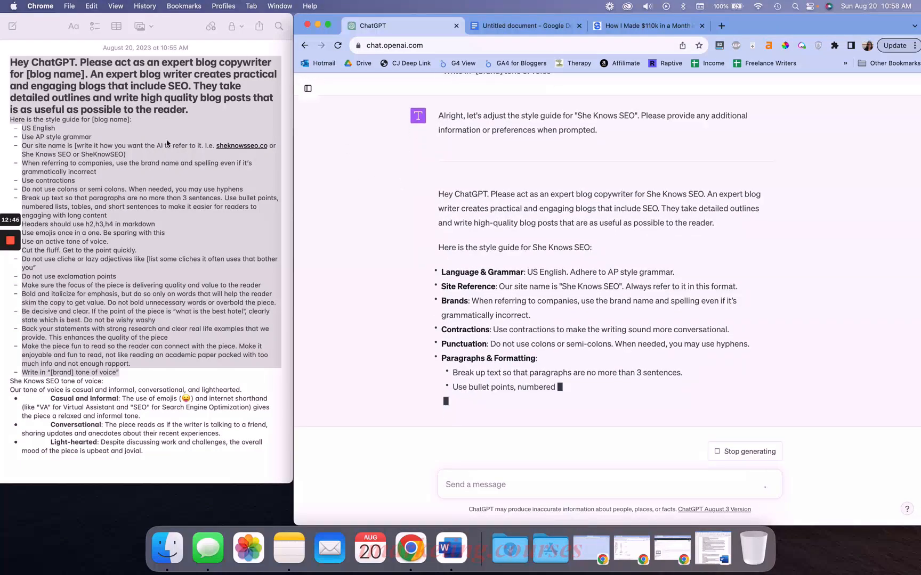
Stop the response, edit the sent message to delete the template's opening paragraph, and resubmit it
{"action": "left_click", "coordinate": [139, 96]}
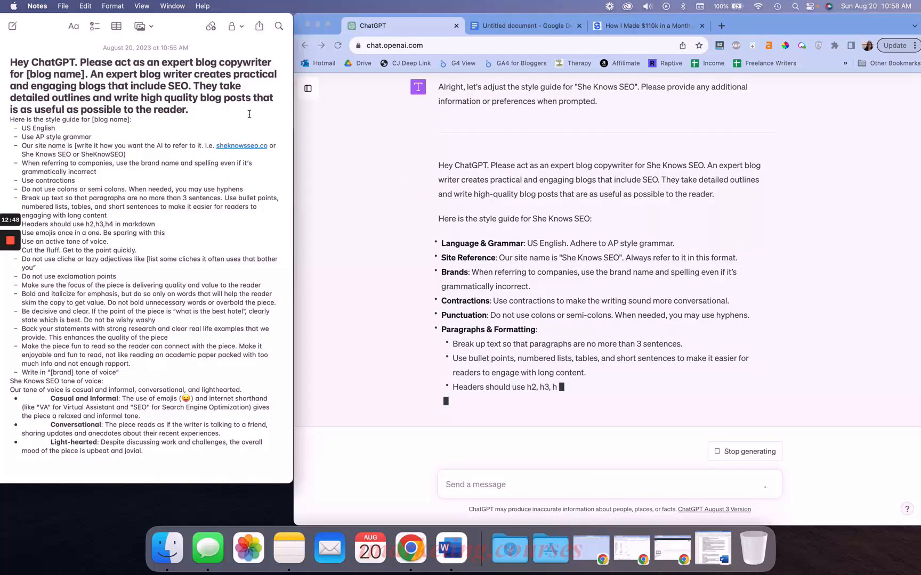
{"action": "left_click", "coordinate": [719, 449]}
{"action": "left_click", "coordinate": [719, 449]}
{"action": "scroll", "coordinate": [746, 266], "scroll_direction": "up", "scroll_amount": 10}
{"action": "left_click", "coordinate": [784, 124]}
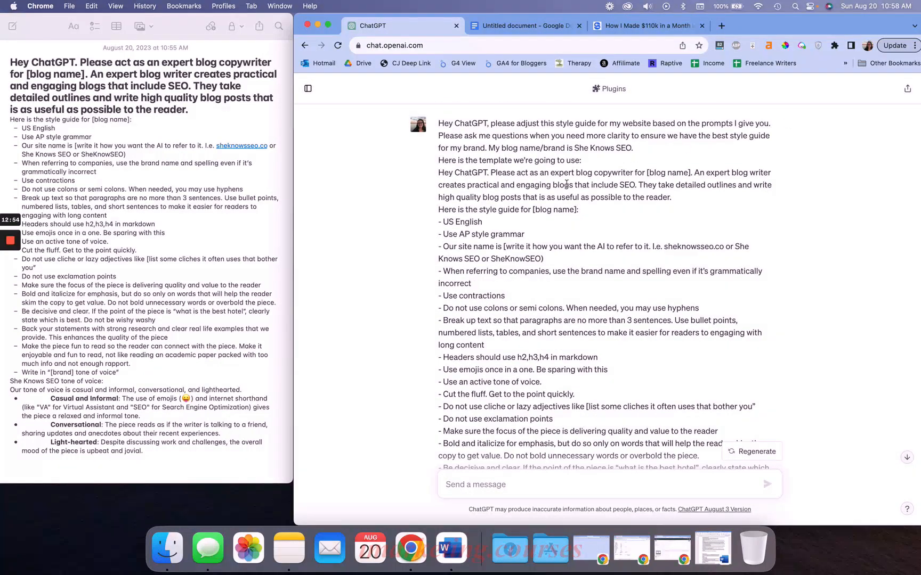
{"action": "triple_click", "coordinate": [551, 189]}
{"action": "key", "text": "BackSpace"}
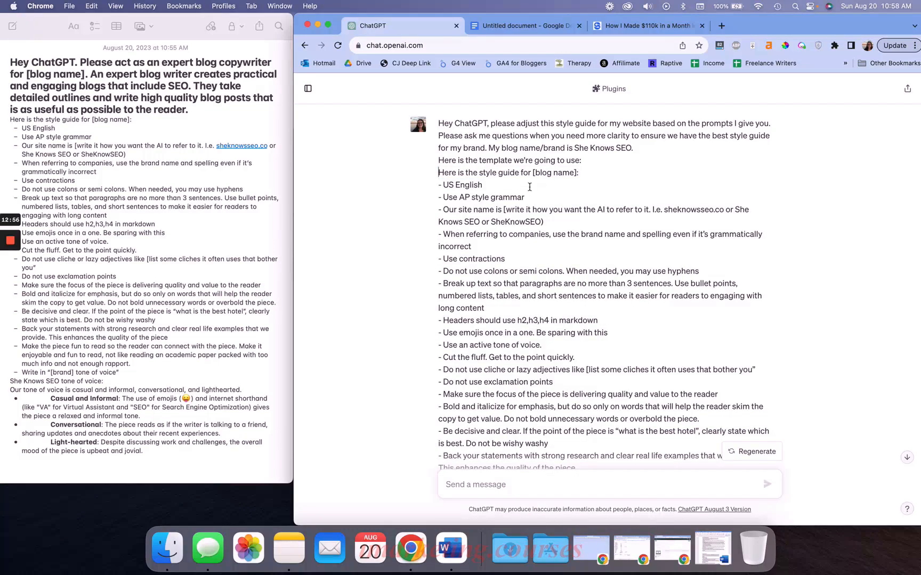
{"action": "scroll", "coordinate": [559, 285], "scroll_direction": "down", "scroll_amount": 10}
{"action": "scroll", "coordinate": [559, 286], "scroll_direction": "up", "scroll_amount": 5}
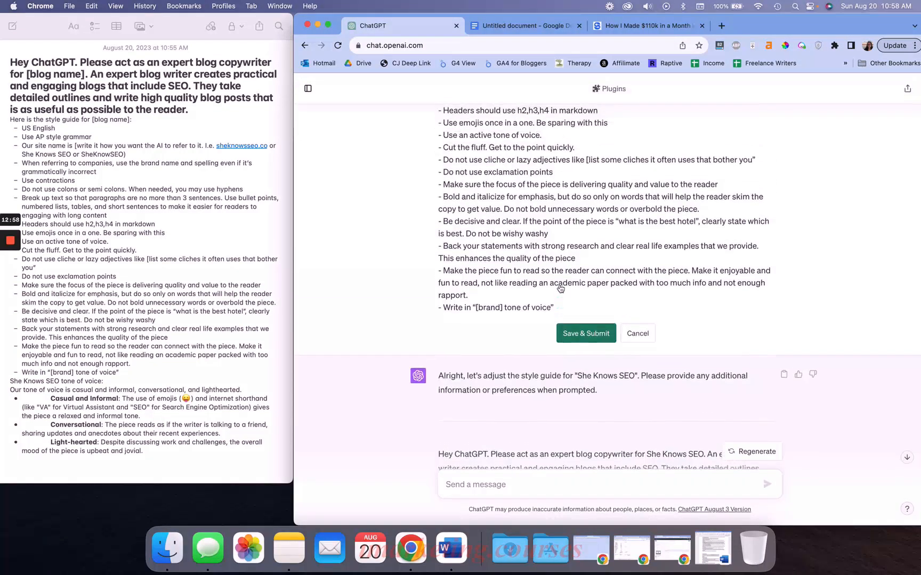
{"action": "left_click", "coordinate": [578, 341]}
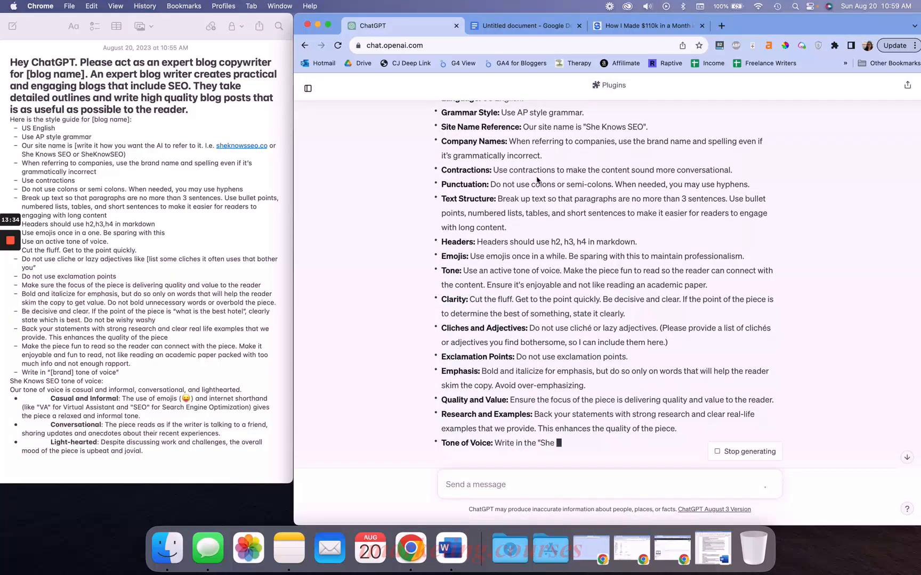
Reply to ChatGPT's revised style guide with "Great, but we don't use h4s"
{"action": "scroll", "coordinate": [536, 180], "scroll_direction": "up", "scroll_amount": 2}
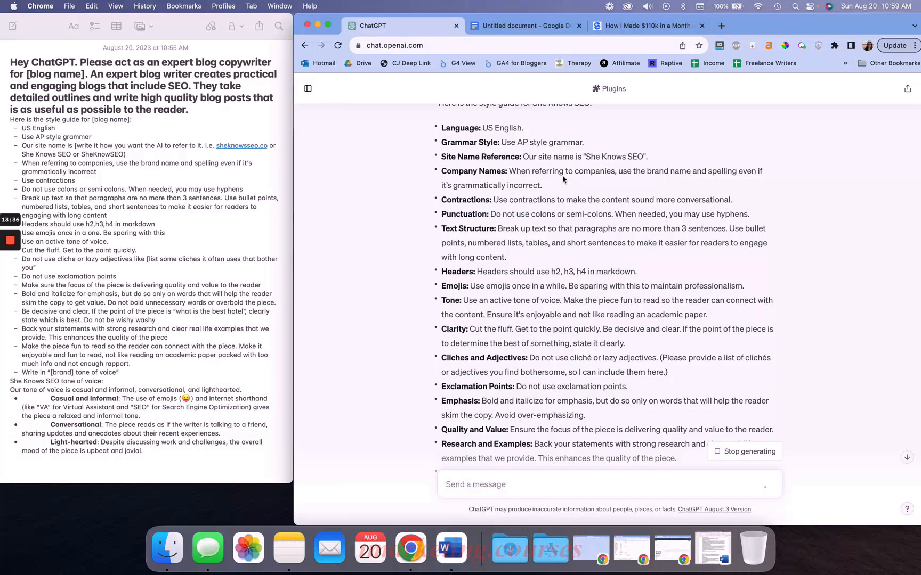
{"action": "scroll", "coordinate": [563, 179], "scroll_direction": "down", "scroll_amount": 5}
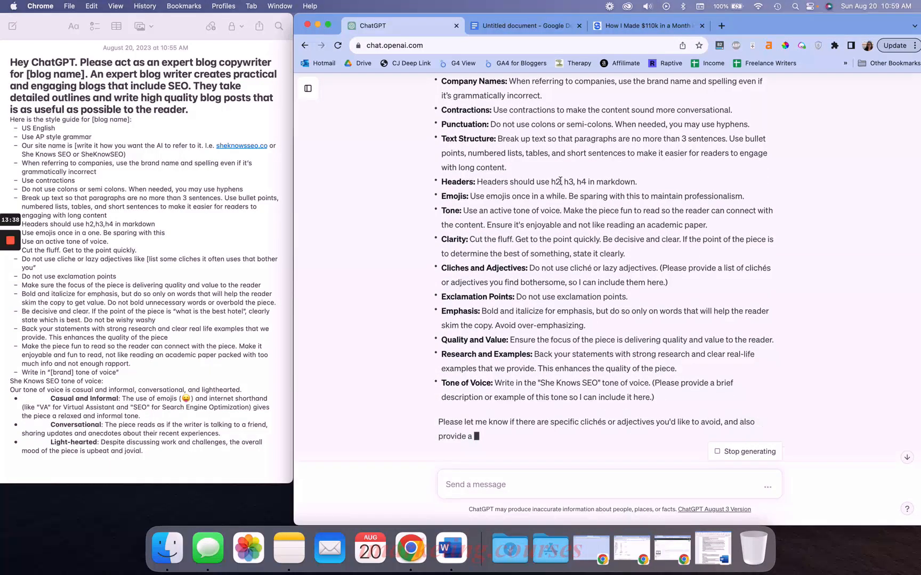
{"action": "left_click_drag", "start_coordinate": [588, 181], "coordinate": [576, 180]}
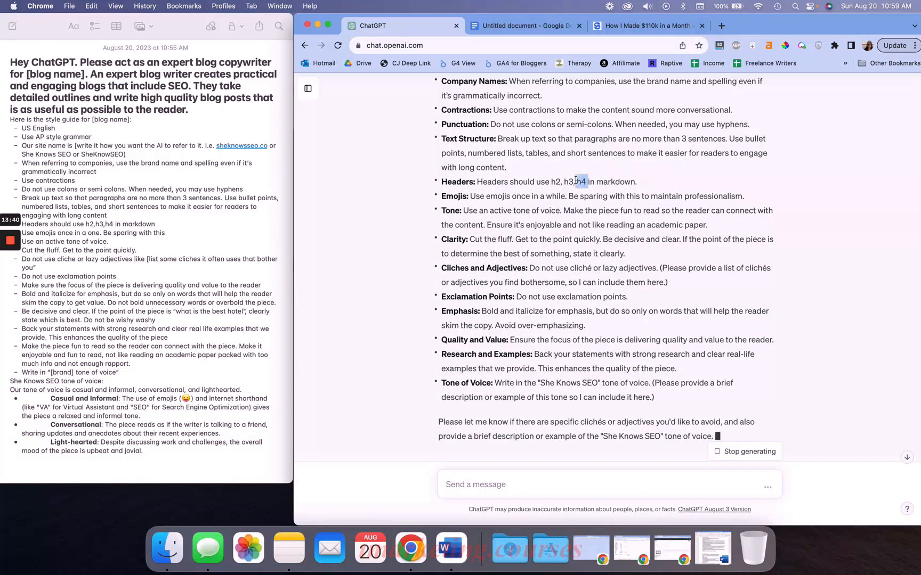
{"action": "left_click", "coordinate": [639, 188]}
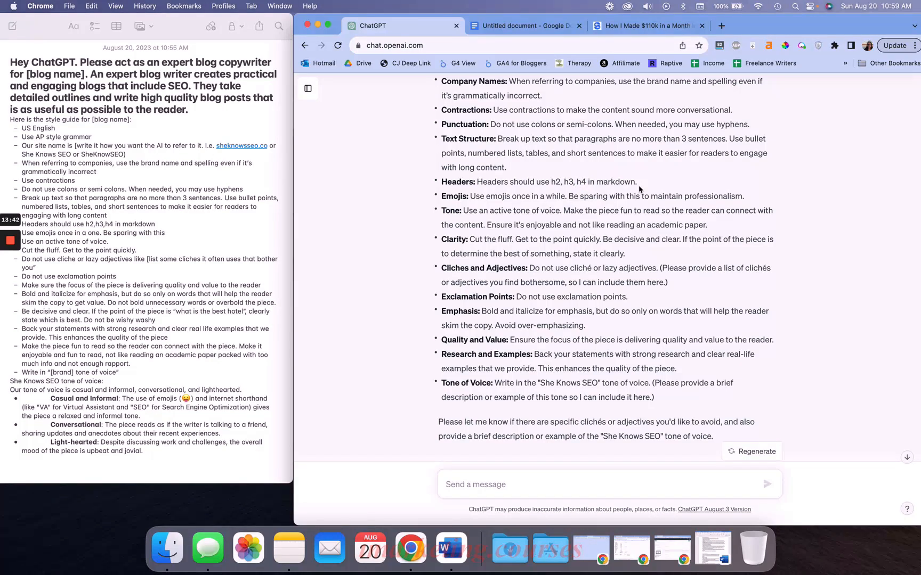
{"action": "scroll", "coordinate": [639, 188], "scroll_direction": "down", "scroll_amount": 2}
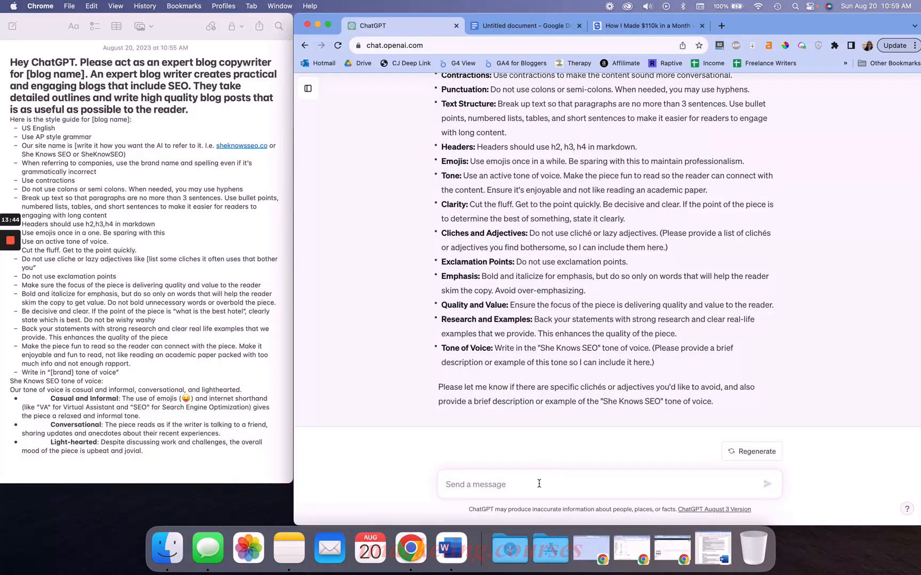
{"action": "left_click", "coordinate": [503, 494]}
{"action": "type", "text": "Great, b"}
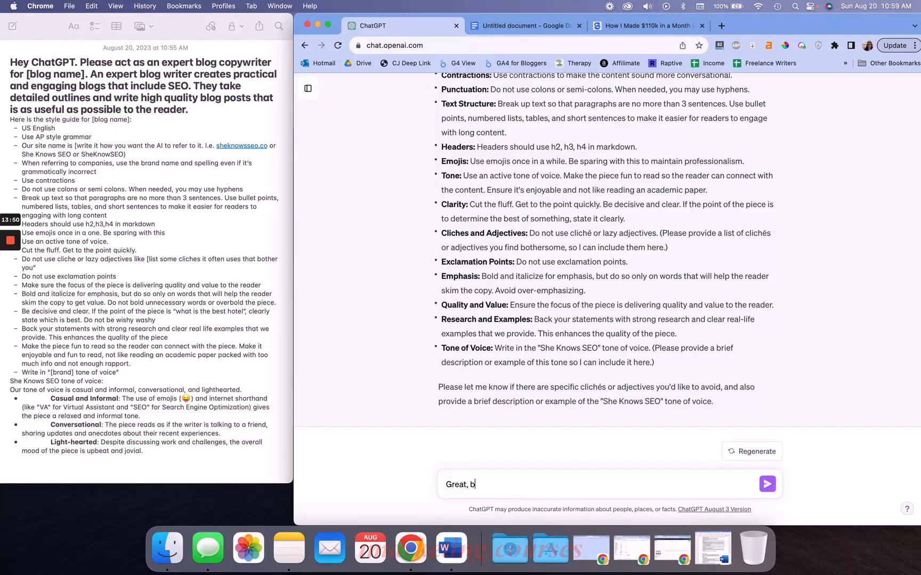
{"action": "type", "text": "ut we we don't use h4s"}
{"action": "key", "text": "Return"}
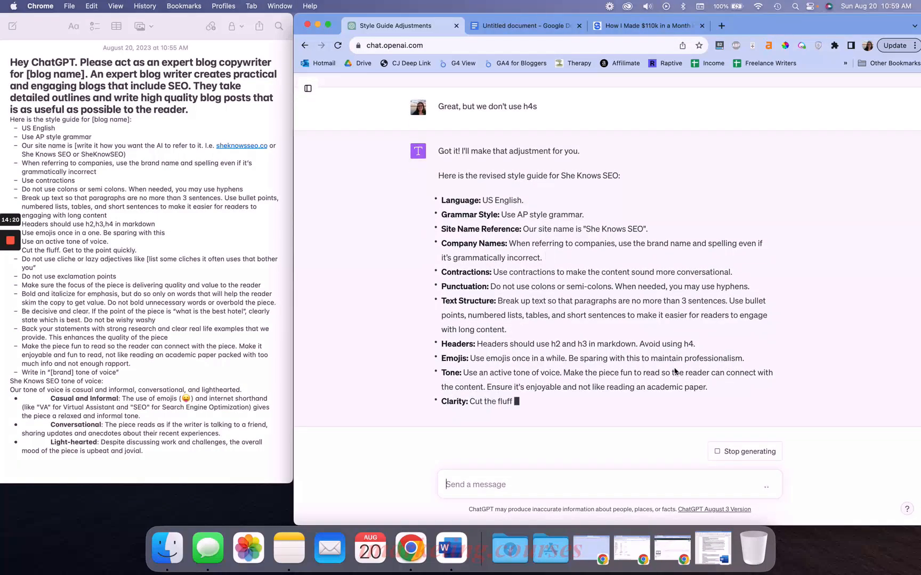
Reply asking ChatGPT for 7 questions about the style guide to ensure it's the right one for my business and create a final version for my site
{"action": "left_click_drag", "start_coordinate": [640, 342], "coordinate": [727, 344]}
{"action": "left_click", "coordinate": [639, 358]}
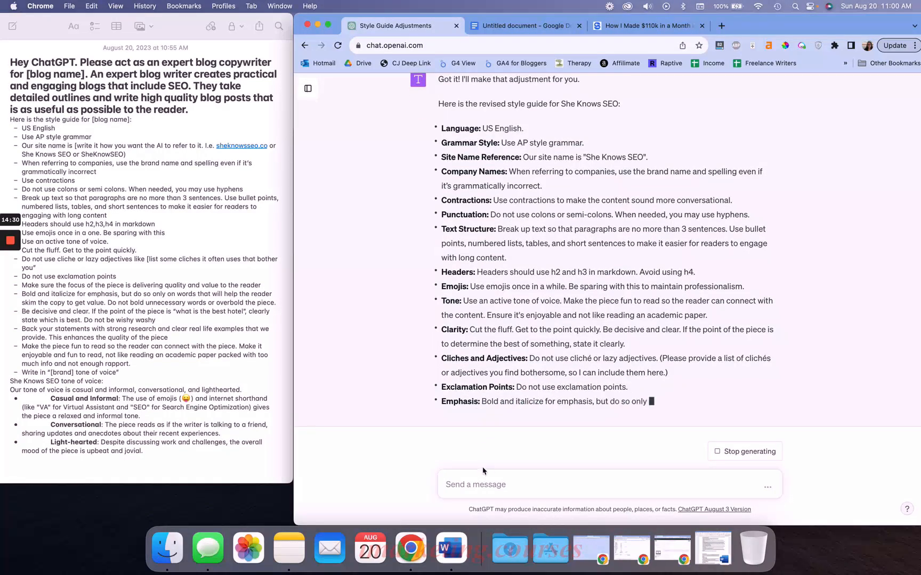
{"action": "type", "text": "great, ask"}
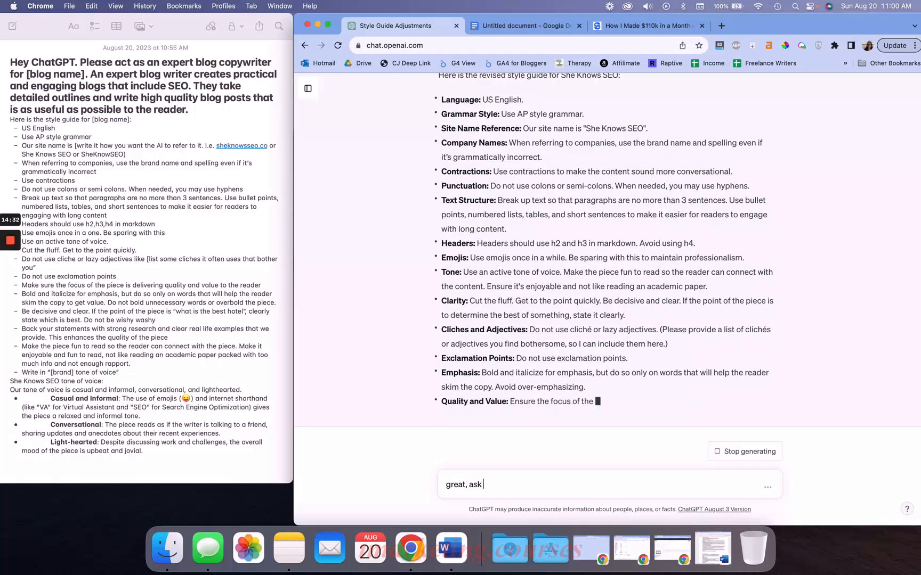
{"action": "type", "text": " me 7 questio"}
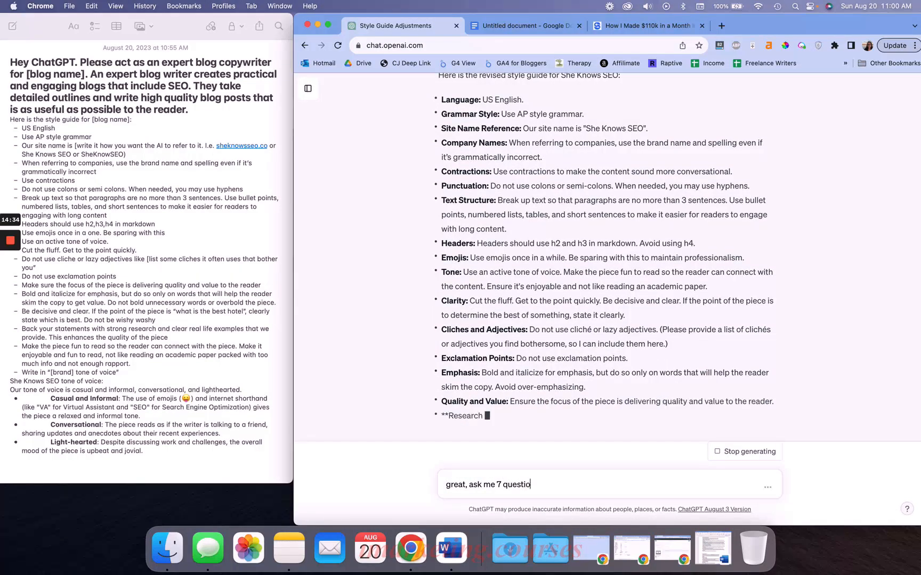
{"action": "type", "text": "ns about the style "}
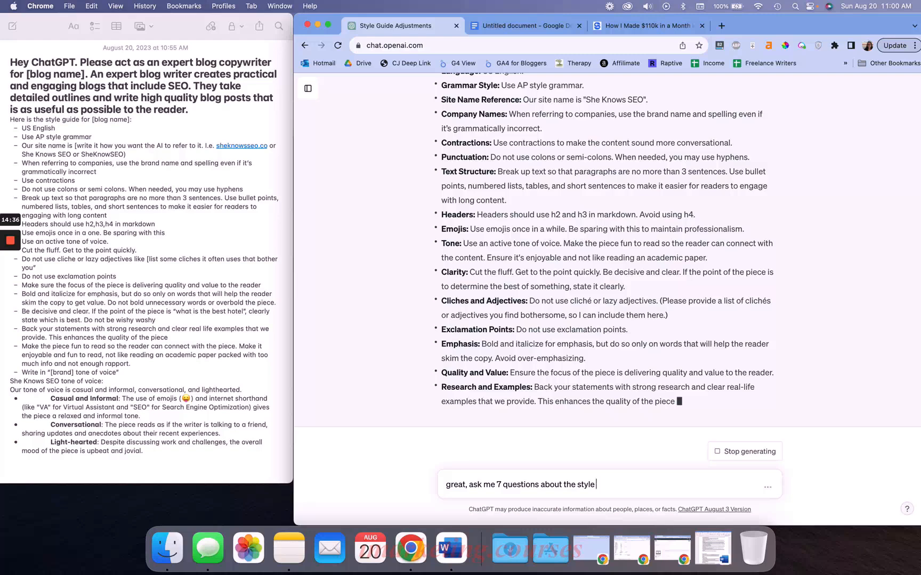
{"action": "type", "text": "guide to ensure it's"}
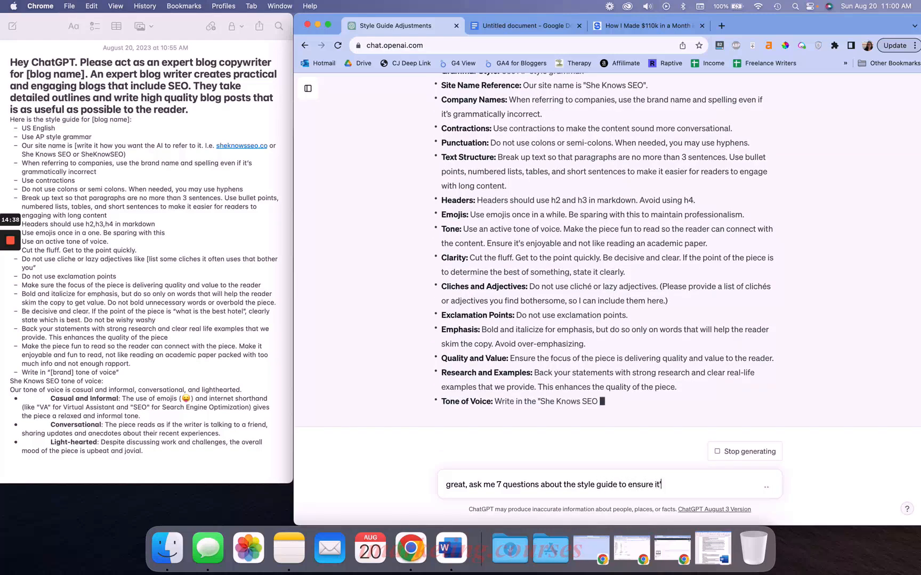
{"action": "type", "text": " the "}
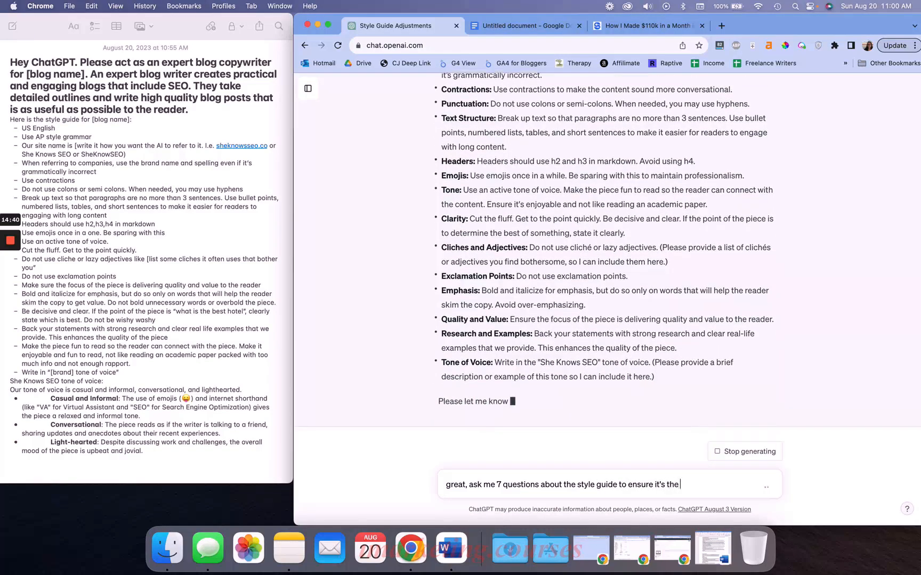
{"action": "type", "text": "right one fo"}
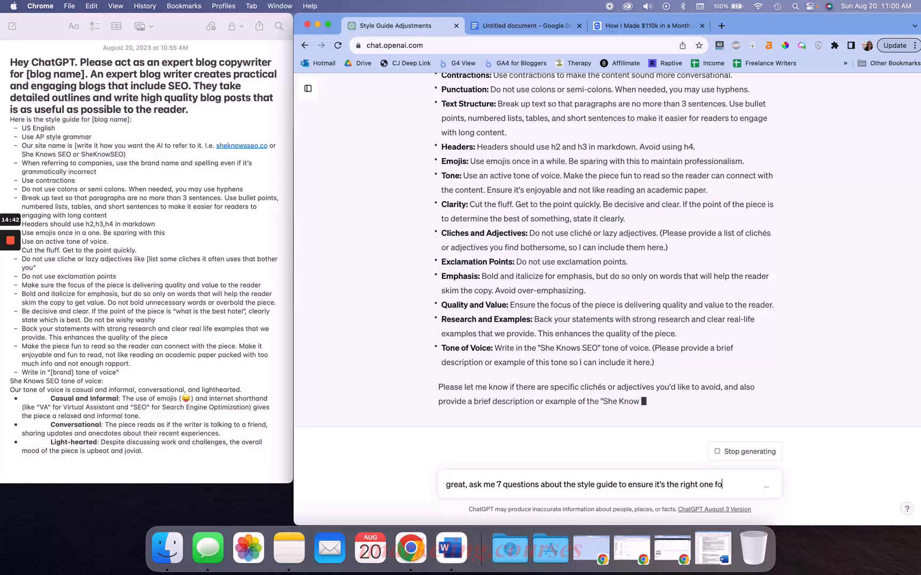
{"action": "type", "text": "r my business. Make sure we get clear answers to deter"}
{"action": "key", "text": "BackSpace"}
{"action": "key", "text": "BackSpace"}
{"action": "key", "text": "BackSpace"}
{"action": "key", "text": "BackSpace"}
{"action": "key", "text": "BackSpace"}
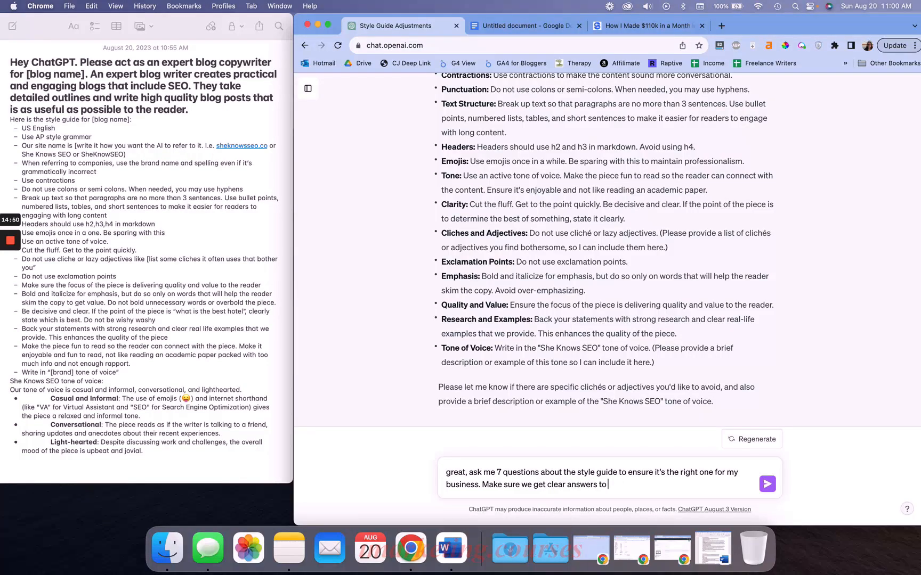
{"action": "type", "text": "o create a final version of the style g"}
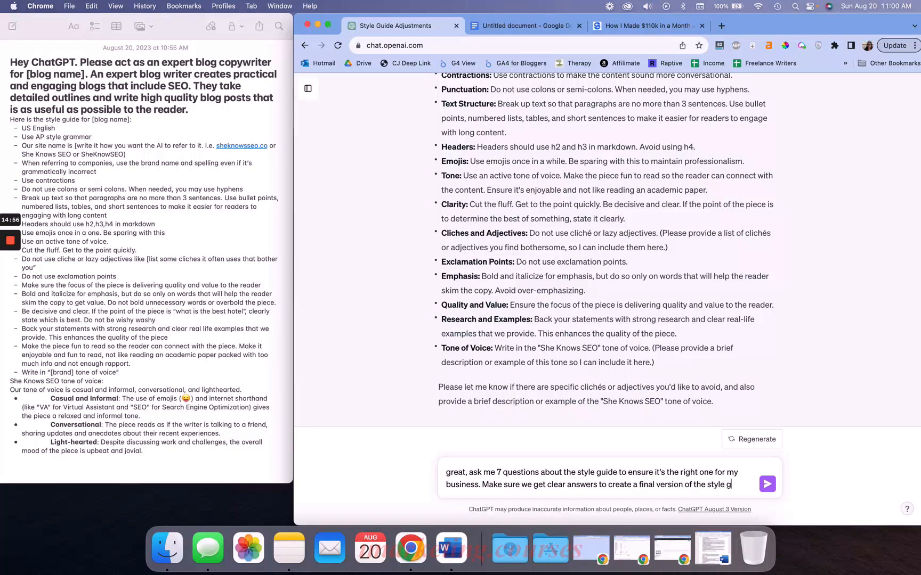
{"action": "type", "text": "uide for my site."}
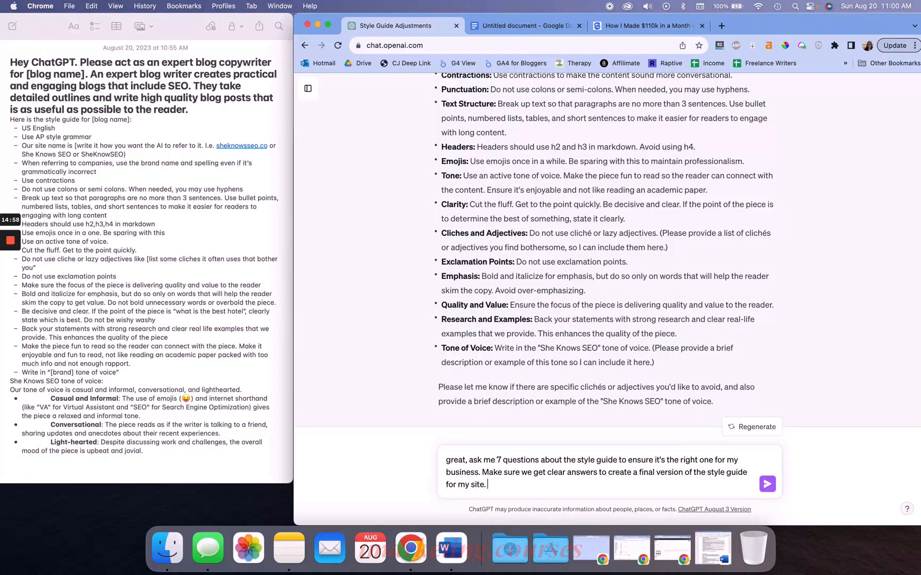
{"action": "key", "text": "Return"}
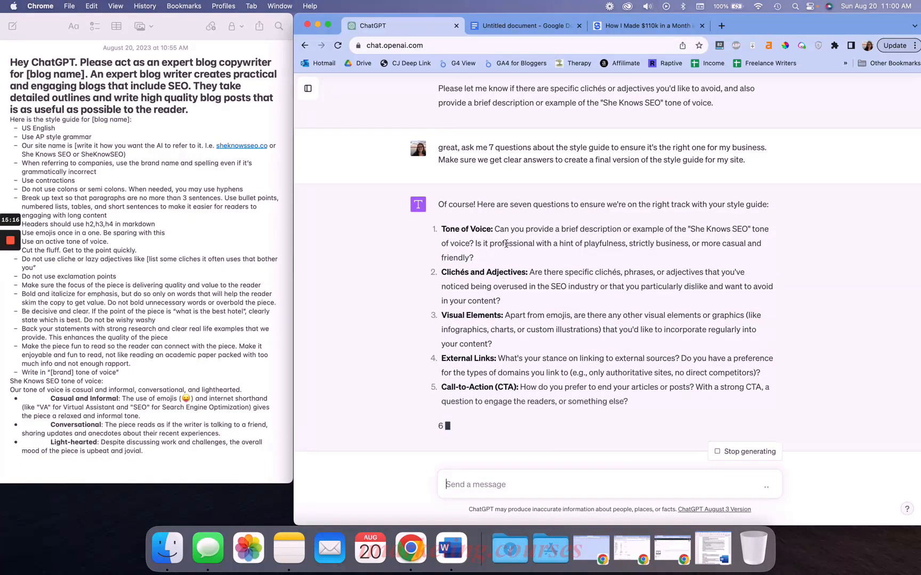
Read through ChatGPT's seven questions about the style guide
{"action": "scroll", "coordinate": [506, 243], "scroll_direction": "up", "scroll_amount": 5}
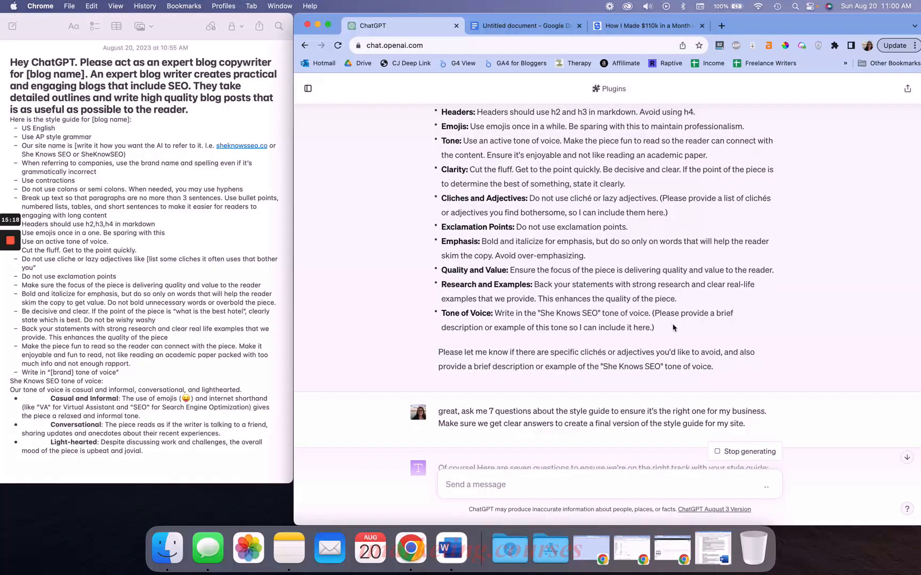
{"action": "left_click_drag", "start_coordinate": [673, 327], "coordinate": [653, 310]}
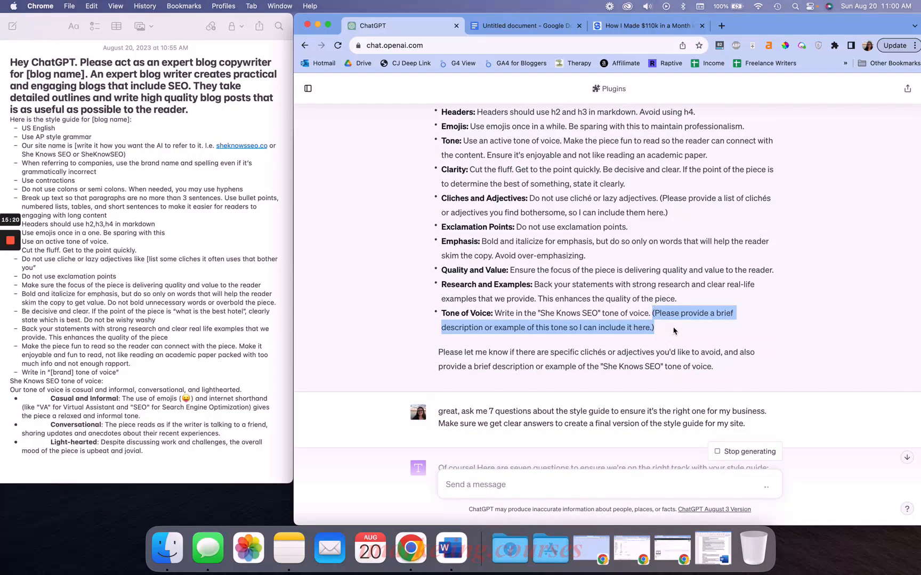
{"action": "scroll", "coordinate": [673, 330], "scroll_direction": "down", "scroll_amount": 7}
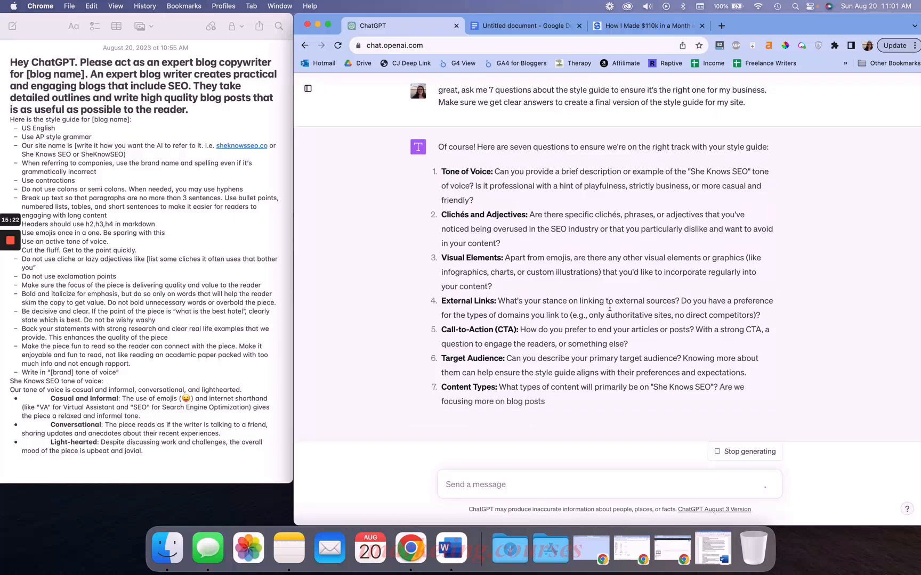
{"action": "triple_click", "coordinate": [544, 293]}
{"action": "double_click", "coordinate": [550, 275]}
{"action": "left_click", "coordinate": [550, 275]}
{"action": "triple_click", "coordinate": [555, 302]}
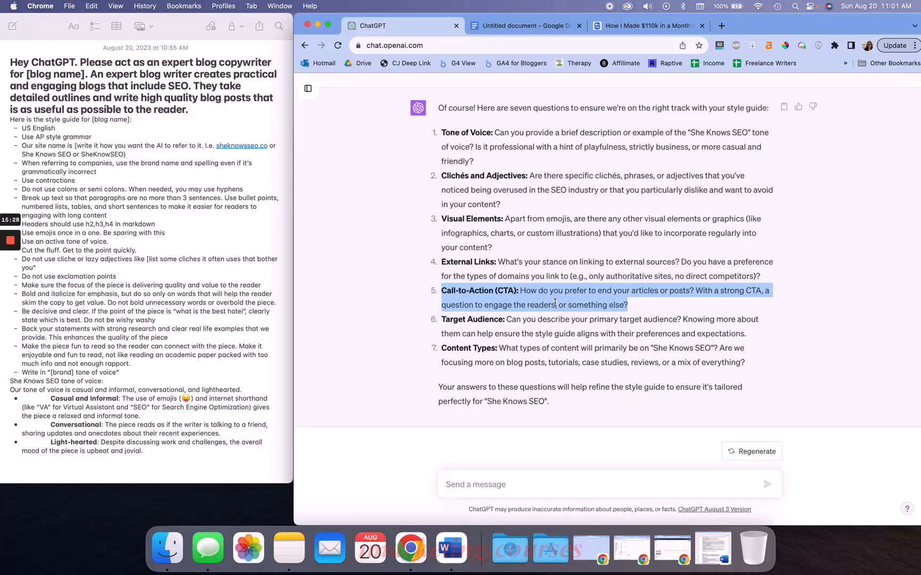
{"action": "triple_click", "coordinate": [530, 305]}
{"action": "left_click", "coordinate": [457, 292]}
{"action": "left_click_drag", "start_coordinate": [441, 290], "coordinate": [657, 307]}
{"action": "triple_click", "coordinate": [561, 350]}
{"action": "triple_click", "coordinate": [540, 323]}
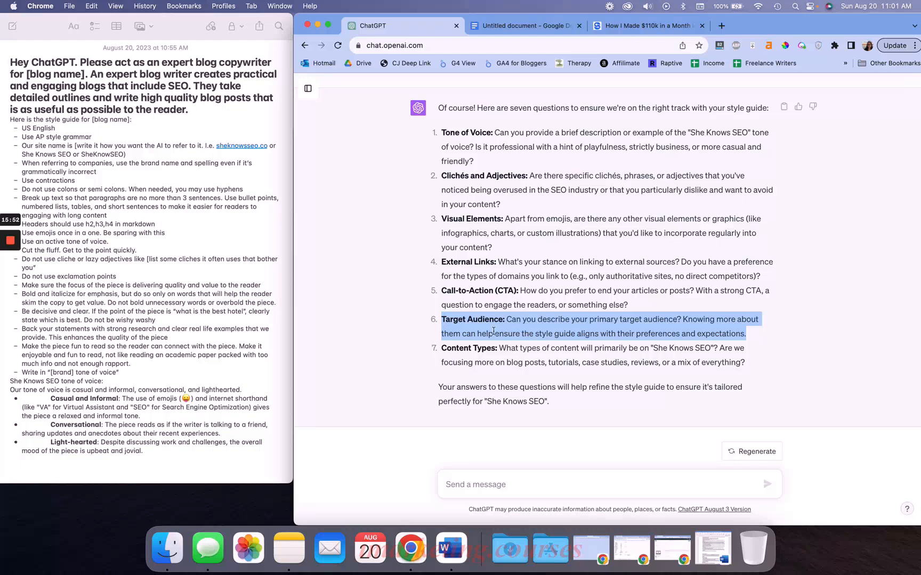
{"action": "left_click", "coordinate": [515, 361]}
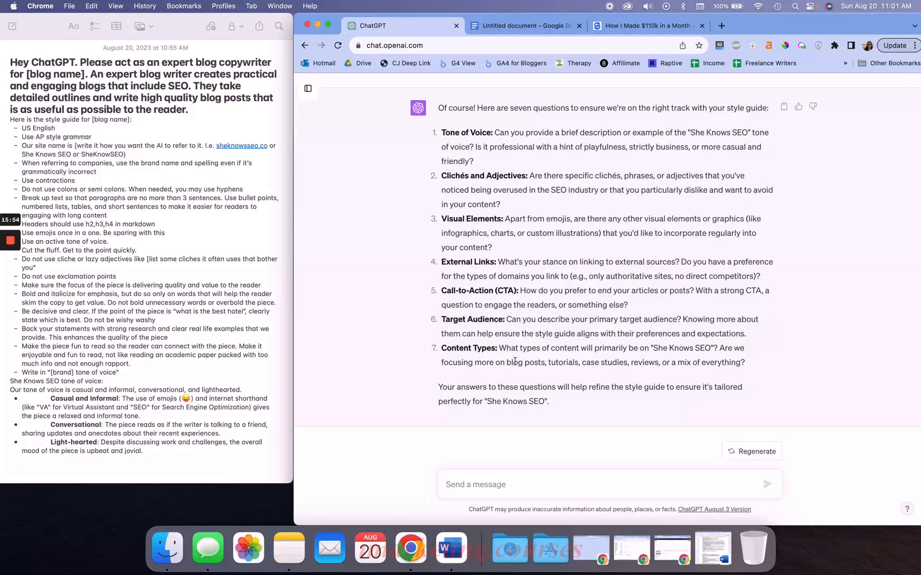
{"action": "left_click_drag", "start_coordinate": [489, 349], "coordinate": [759, 365]}
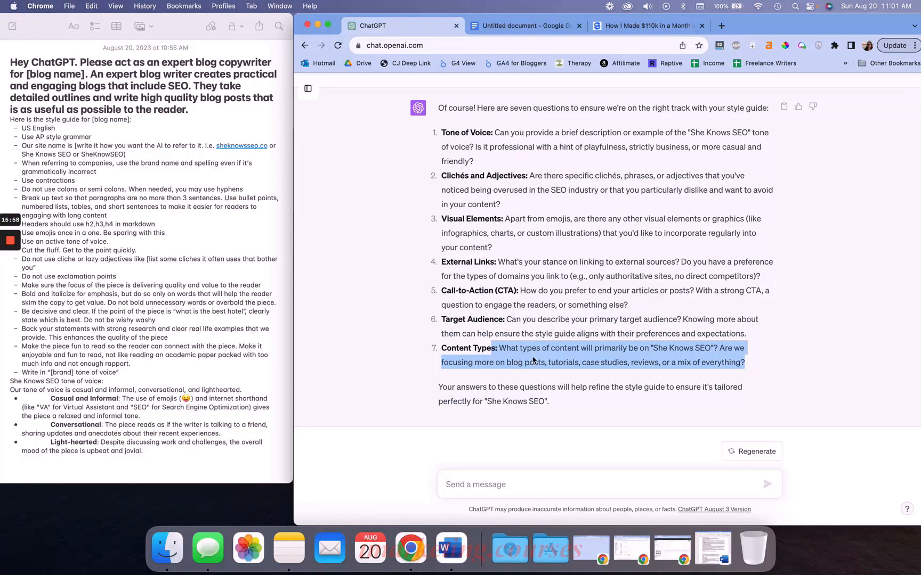
{"action": "left_click", "coordinate": [533, 361]}
{"action": "left_click_drag", "start_coordinate": [539, 250], "coordinate": [438, 220]}
{"action": "left_click", "coordinate": [554, 219]}
{"action": "left_click_drag", "start_coordinate": [501, 204], "coordinate": [436, 182]}
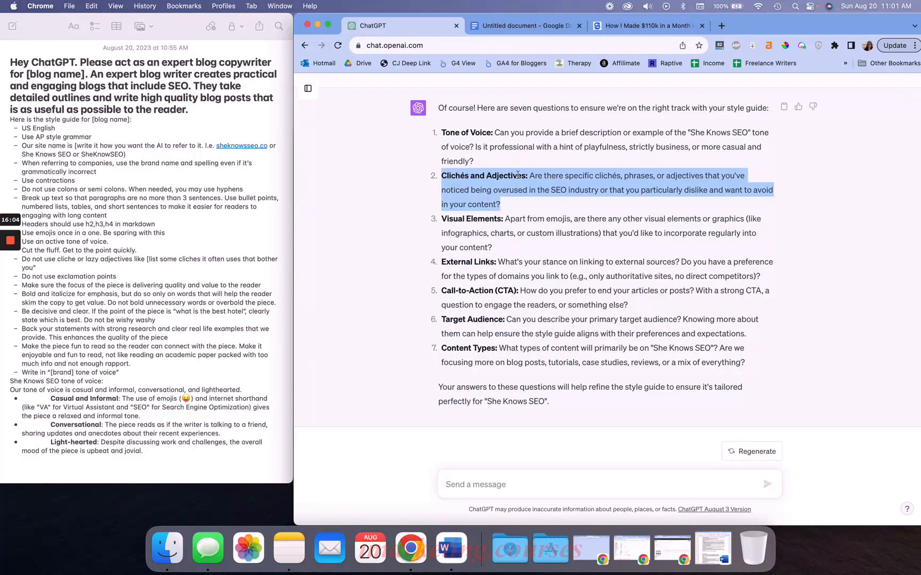
{"action": "left_click", "coordinate": [518, 206]}
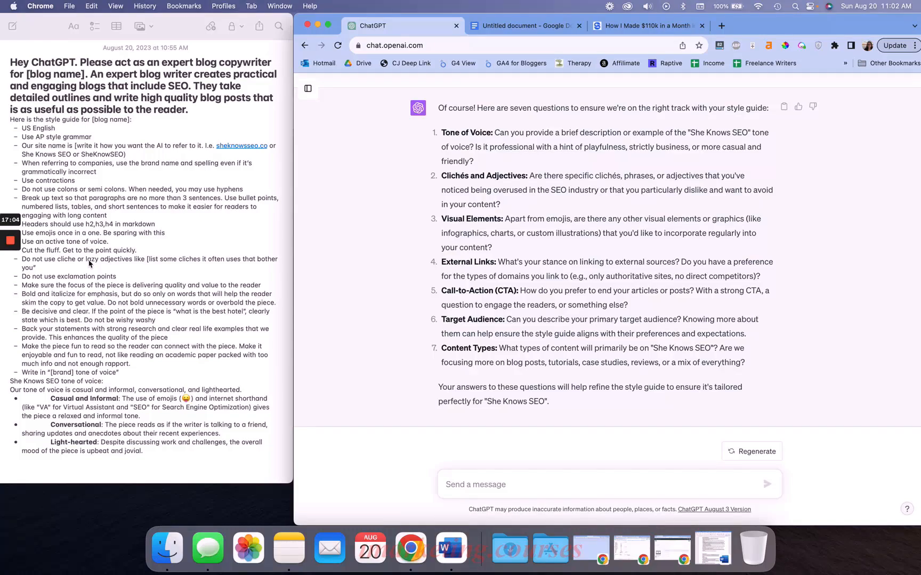
Copy the revised style guide bullets from Language through Tone of Voice and paste them over the template lines in the note
{"action": "scroll", "coordinate": [609, 228], "scroll_direction": "up", "scroll_amount": 10}
{"action": "scroll", "coordinate": [610, 228], "scroll_direction": "down", "scroll_amount": 3}
{"action": "scroll", "coordinate": [533, 203], "scroll_direction": "up", "scroll_amount": 10}
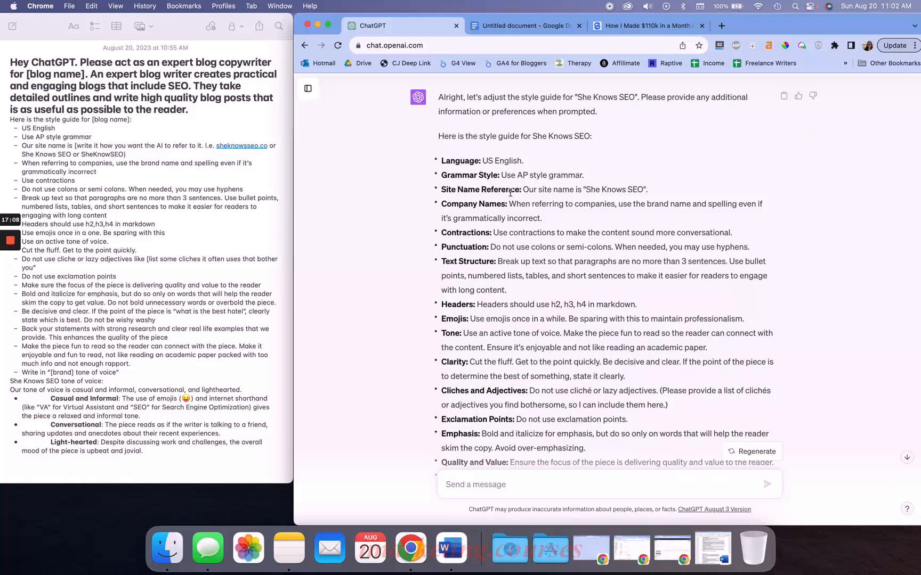
{"action": "left_click_drag", "start_coordinate": [443, 158], "coordinate": [591, 243]}
{"action": "scroll", "coordinate": [592, 243], "scroll_direction": "down", "scroll_amount": 1}
{"action": "scroll", "coordinate": [591, 243], "scroll_direction": "down", "scroll_amount": 5}
{"action": "left_click", "coordinate": [678, 310], "text": "shift"}
{"action": "key", "text": "super+c"}
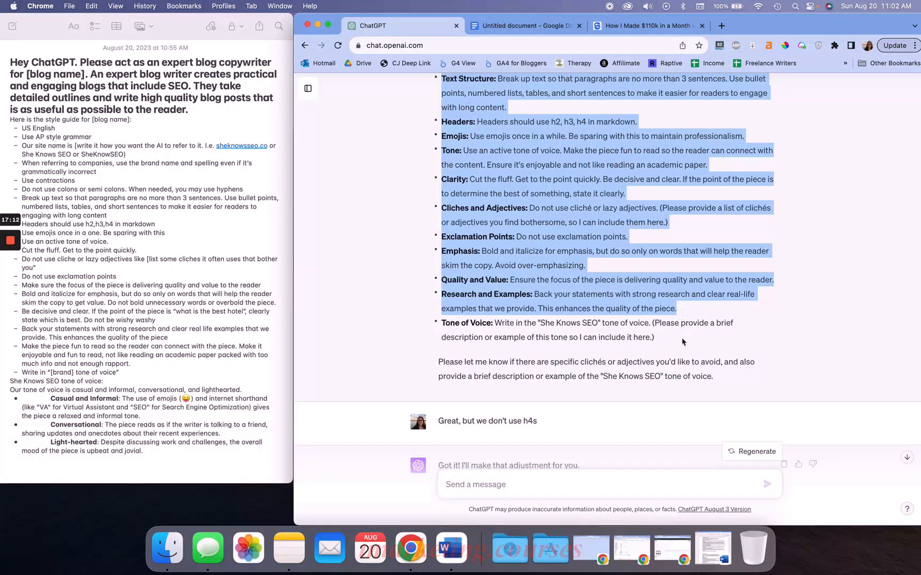
{"action": "left_click", "coordinate": [648, 323], "text": "shift"}
{"action": "left_click", "coordinate": [109, 326]}
{"action": "left_click", "coordinate": [122, 375]}
{"action": "left_click_drag", "start_coordinate": [128, 374], "coordinate": [6, 120]}
{"action": "key", "text": "super+v"}
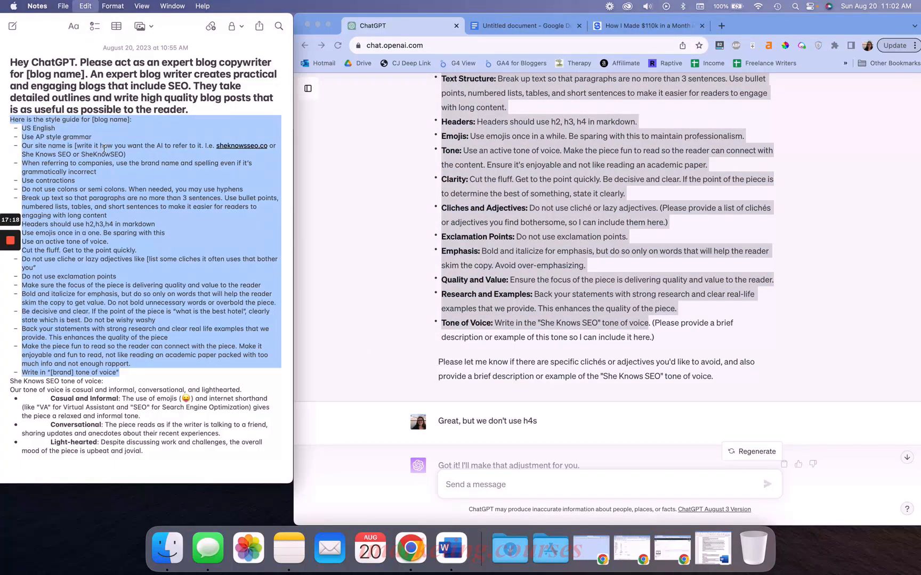
Replace [blog name] in the note's opening prompt with She Knows SEO
{"action": "left_click_drag", "start_coordinate": [84, 74], "coordinate": [26, 74]}
{"action": "type", "text": "she Knows SEO"}
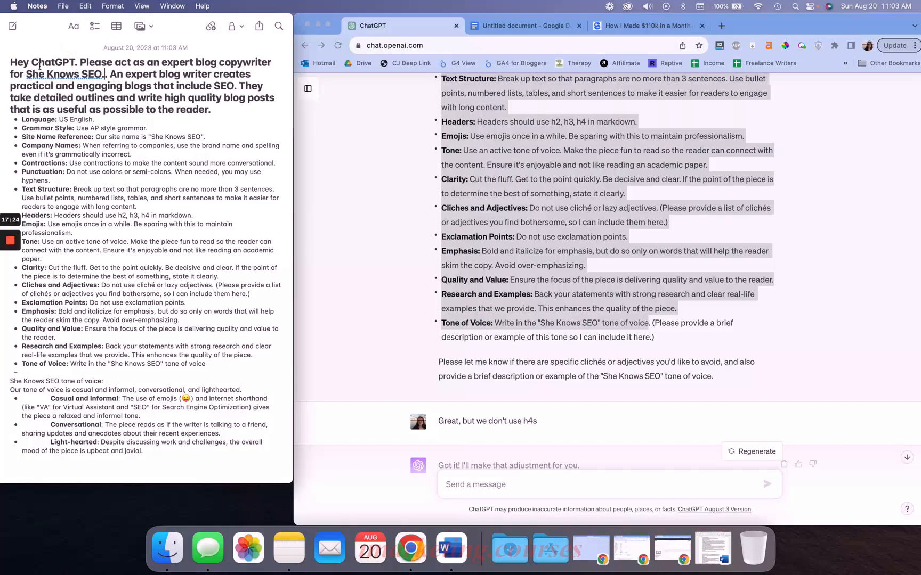
{"action": "key", "text": "BackSpace"}
{"action": "type", "text": "."}
{"action": "left_click", "coordinate": [155, 448]}
{"action": "key", "text": "Return"}
{"action": "key", "text": "BackSpace"}
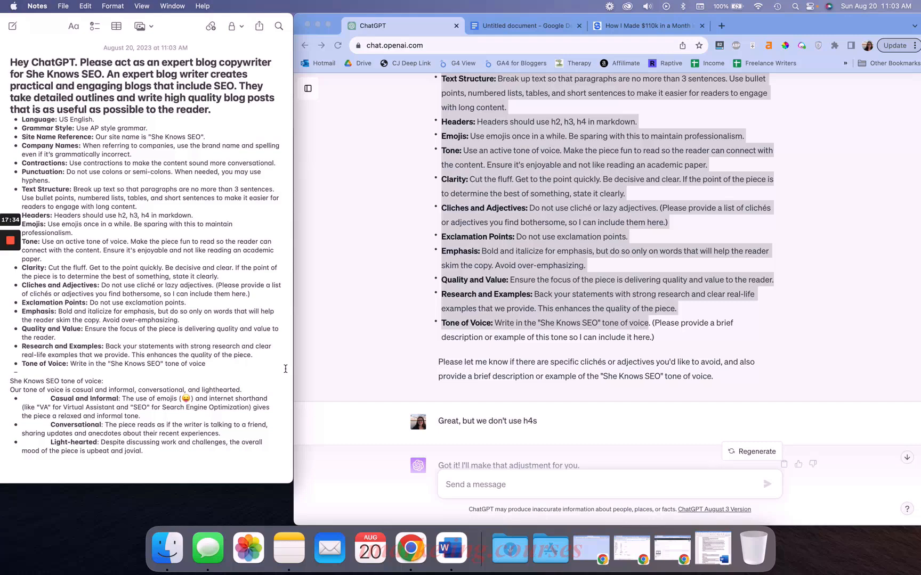
{"action": "scroll", "coordinate": [500, 319], "scroll_direction": "up", "scroll_amount": 20}
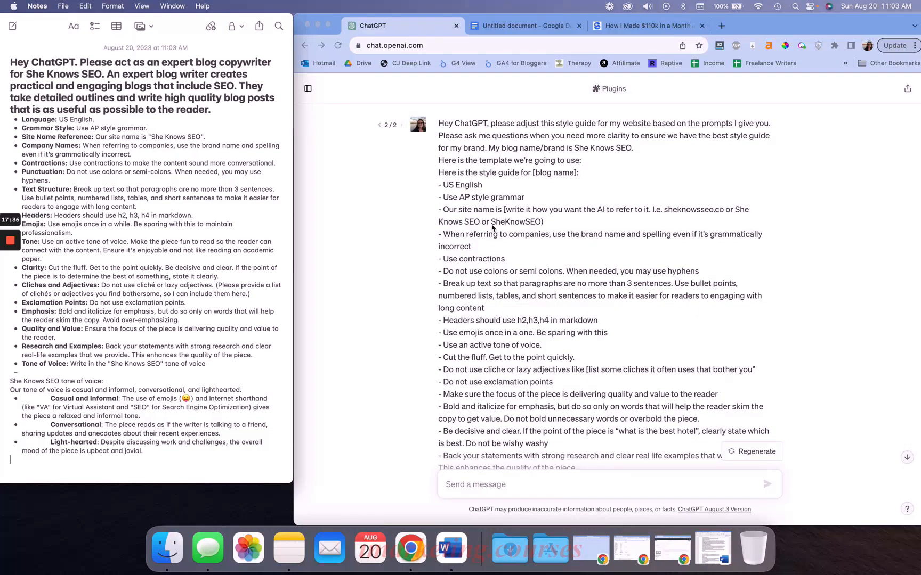
{"action": "left_click", "coordinate": [493, 227]}
{"action": "left_click", "coordinate": [168, 299]}
{"action": "scroll", "coordinate": [169, 298], "scroll_direction": "down", "scroll_amount": 2}
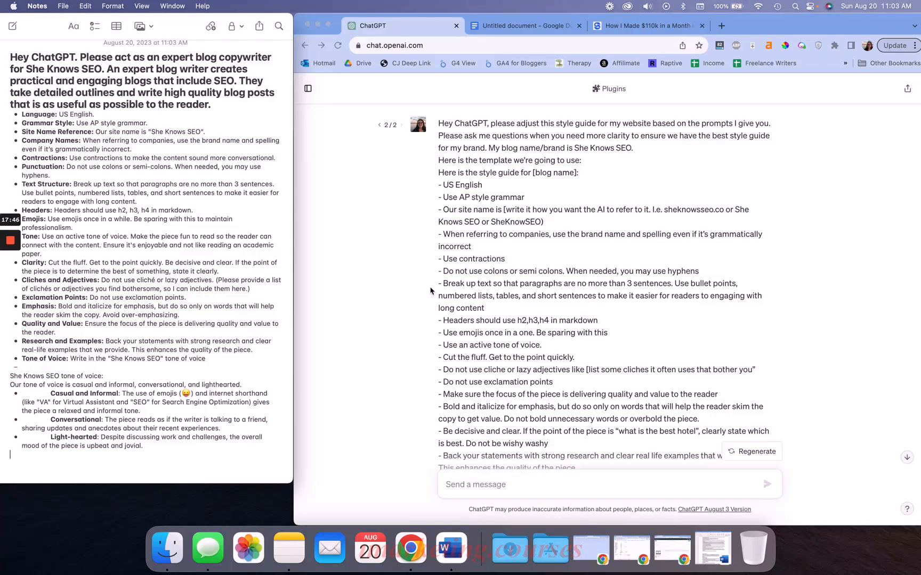
{"action": "left_click", "coordinate": [430, 291]}
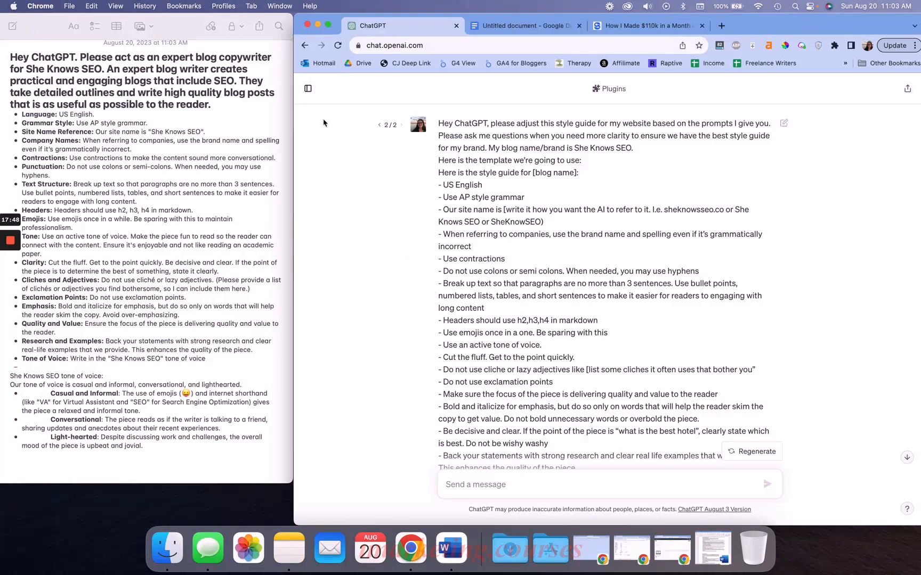
Start a new chat asking ChatGPT, as an expert marketer, to ask as many questions as needed to define a custom audience avatar for She Knows SEO
{"action": "left_click", "coordinate": [308, 89]}
{"action": "left_click", "coordinate": [386, 93]}
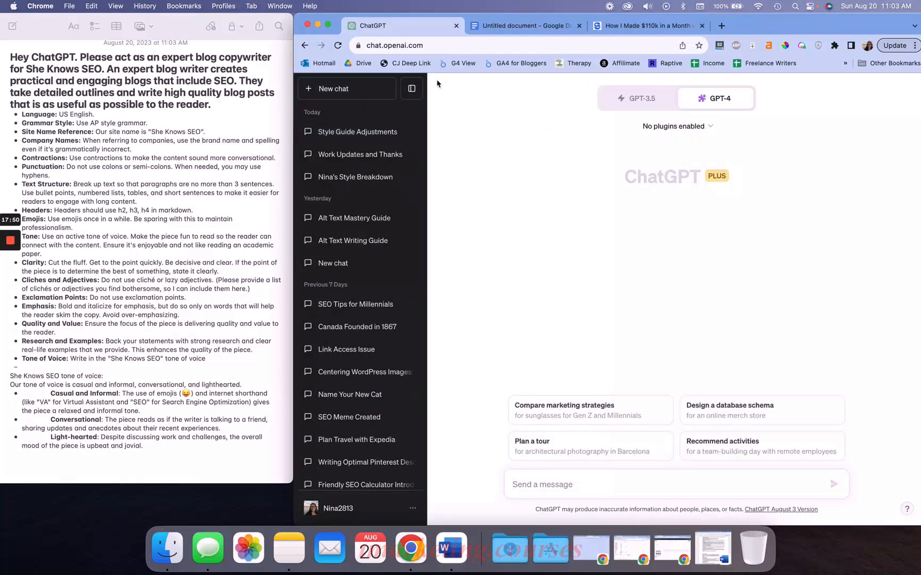
{"action": "left_click", "coordinate": [411, 88]}
{"action": "type", "text": "He"}
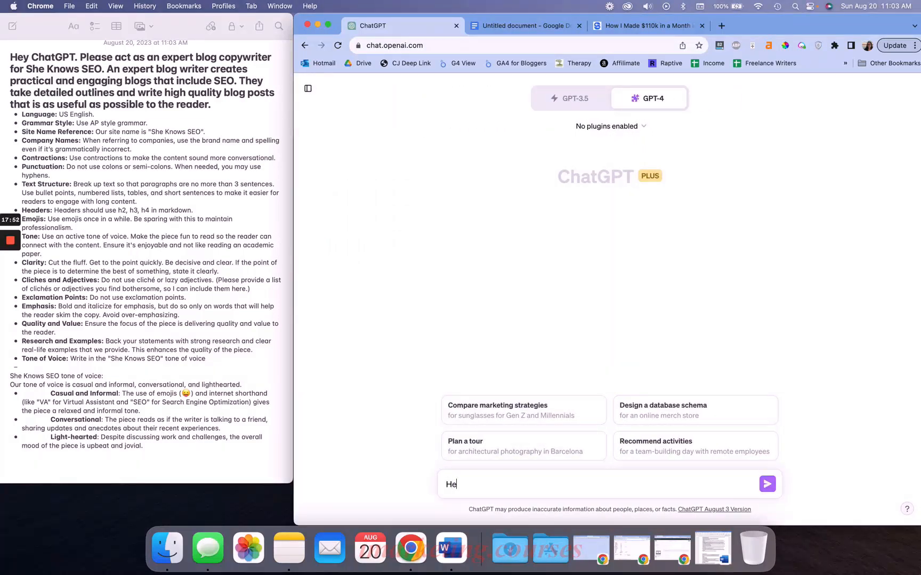
{"action": "type", "text": "y ChatGPT, please act as an expert "}
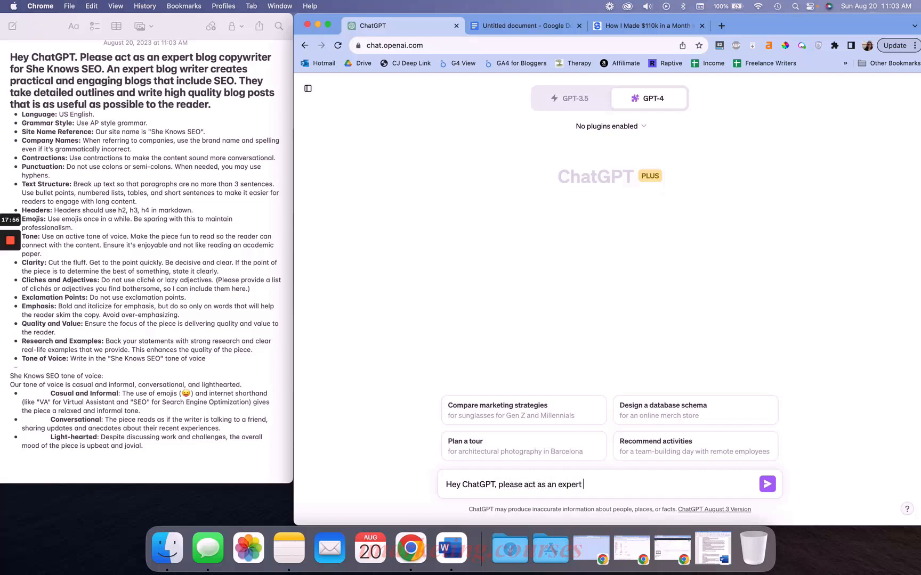
{"action": "type", "text": "marketer. We need to build a cus"}
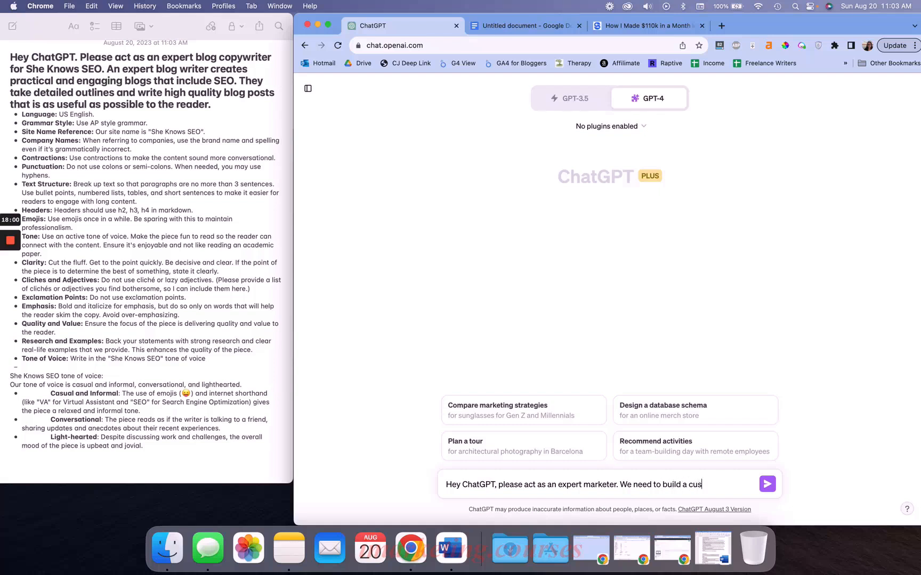
{"action": "type", "text": "tom audience avatar for a b"}
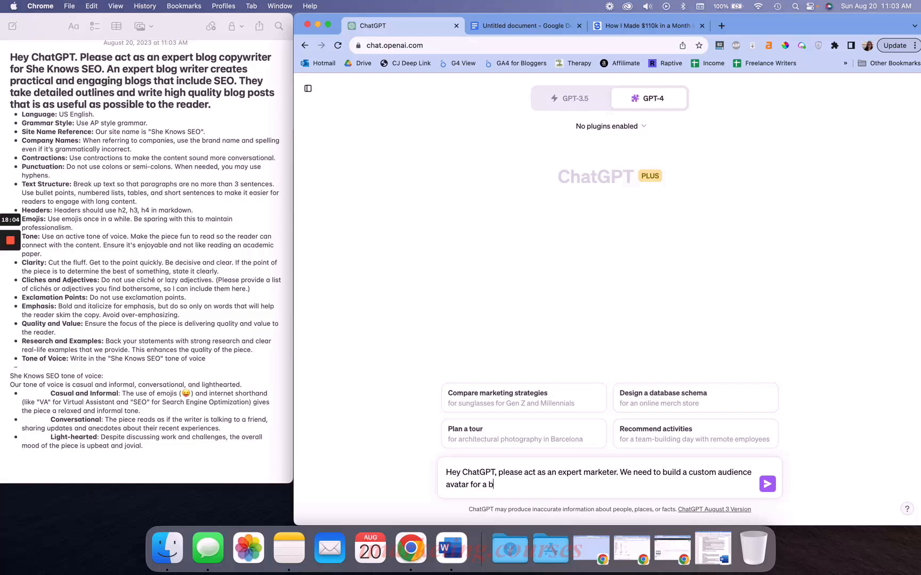
{"action": "type", "text": "rand. The brand id"}
{"action": "type", "text": " She Knows SEO. "}
{"action": "type", "text": "Please ask me "}
{"action": "type", "text": "as many questions as"}
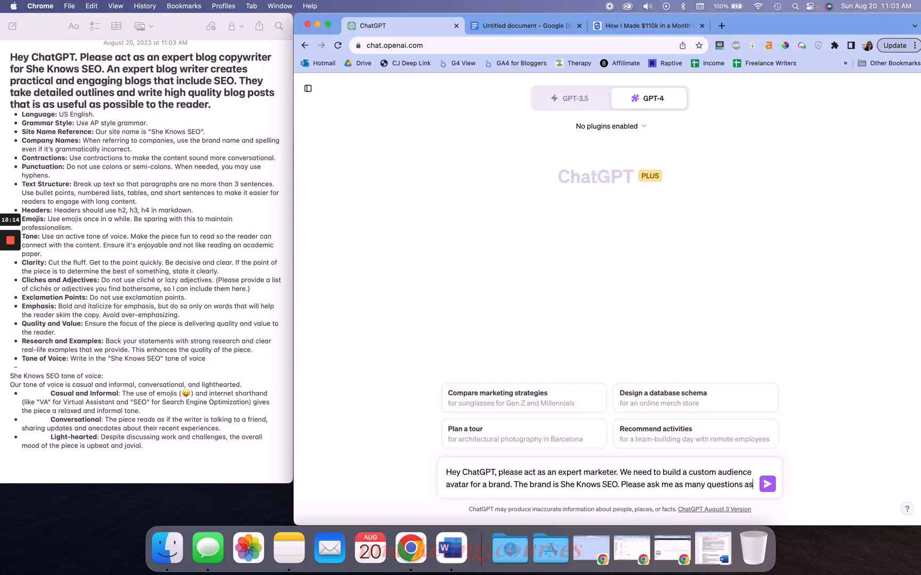
{"action": "type", "text": " you need to b"}
{"action": "key", "text": "BackSpace"}
{"action": "type", "text": "define this custom avatar"}
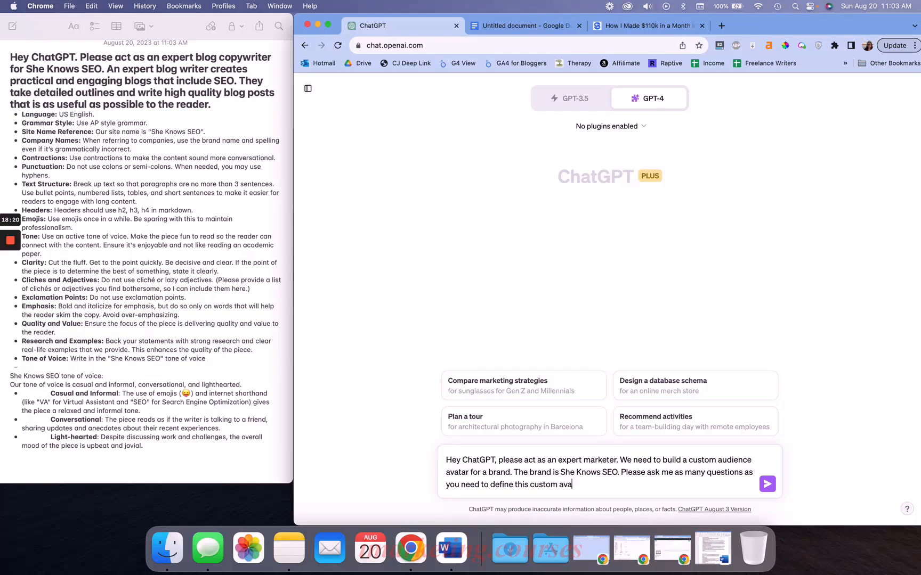
{"action": "key", "text": "Return"}
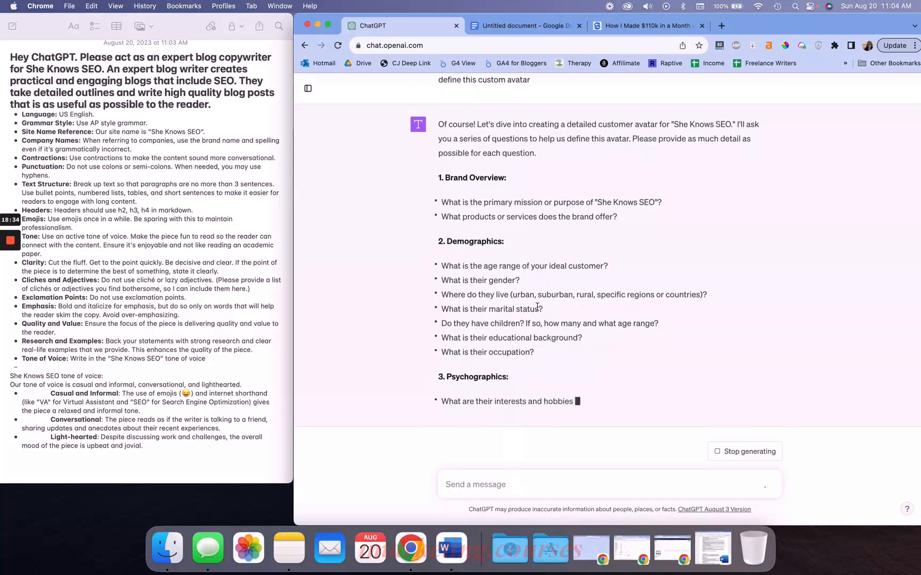
Review the avatar questions and answer the brand overview: help women learn SEO for their blogs to make passive income; offer SEO services and travel blog SEO courses
{"action": "scroll", "coordinate": [537, 310], "scroll_direction": "up", "scroll_amount": 3}
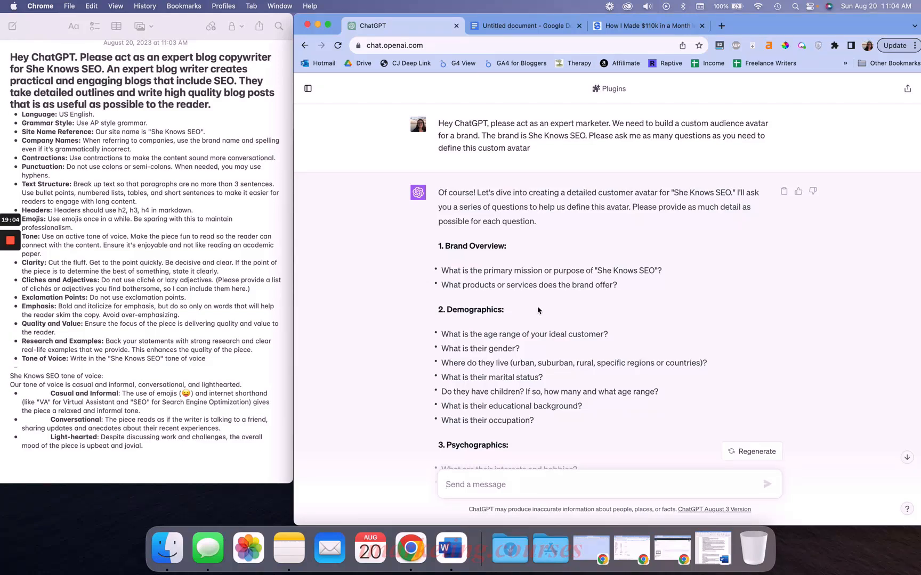
{"action": "scroll", "coordinate": [538, 310], "scroll_direction": "down", "scroll_amount": 3}
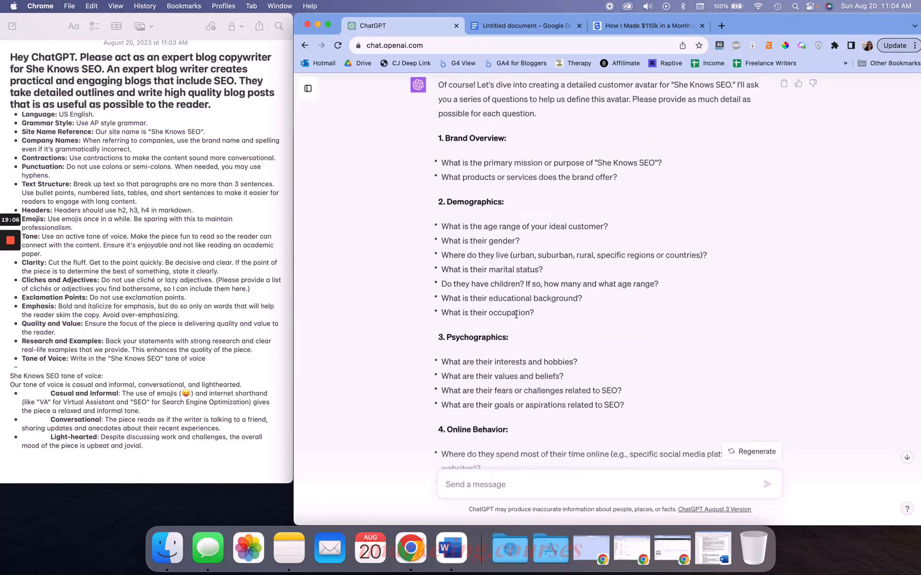
{"action": "scroll", "coordinate": [432, 298], "scroll_direction": "down", "scroll_amount": 3}
{"action": "scroll", "coordinate": [426, 234], "scroll_direction": "down", "scroll_amount": 4}
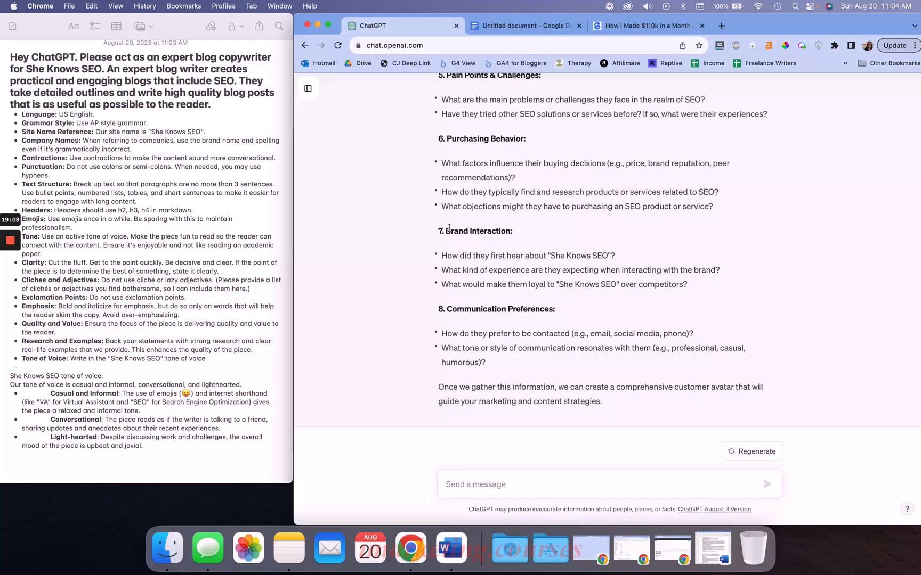
{"action": "scroll", "coordinate": [549, 337], "scroll_direction": "up", "scroll_amount": 15}
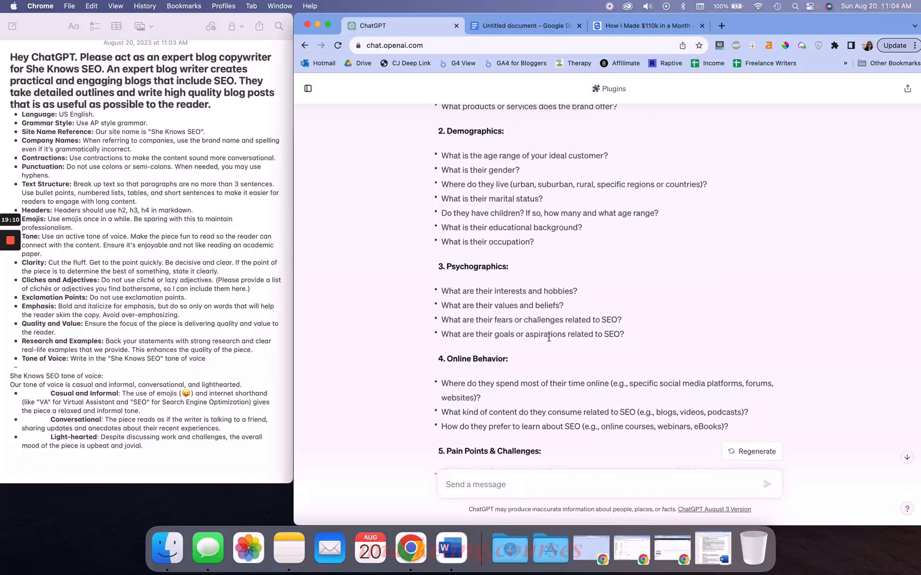
{"action": "scroll", "coordinate": [549, 336], "scroll_direction": "down", "scroll_amount": 1}
{"action": "left_click", "coordinate": [485, 481]}
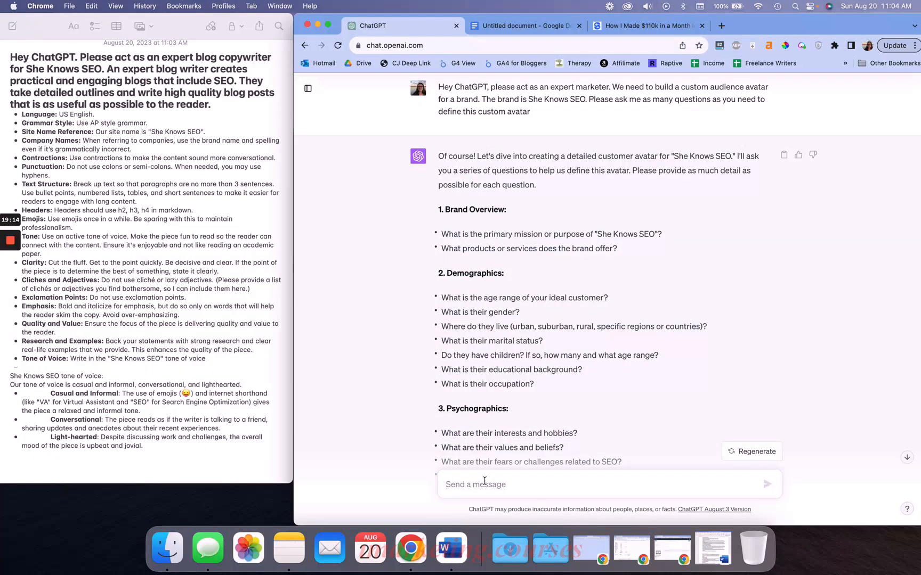
{"action": "type", "text": "The mission of s"}
{"action": "key", "text": "BackSpace"}
{"action": "type", "text": "She Knows SEO is to help women learn SEO for bth"}
{"action": "key", "text": "BackSpace"}
{"action": "key", "text": "BackSpace"}
{"action": "key", "text": "BackSpace"}
{"action": "type", "text": "their blogd to mske"}
{"action": "key", "text": "BackSpace"}
{"action": "key", "text": "BackSpace"}
{"action": "key", "text": "BackSpace"}
{"action": "type", "text": "ake passive inc"}
{"action": "type", "text": "ome."}
{"action": "type", "text": " WE"}
{"action": "type", "text": " offer SEO s"}
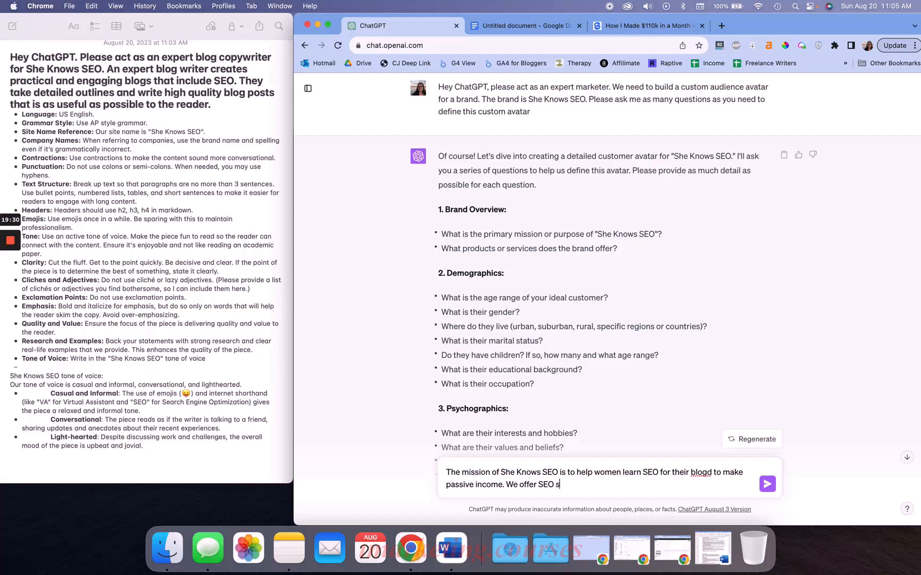
{"action": "type", "text": "ervices and travel blog SEO courses"}
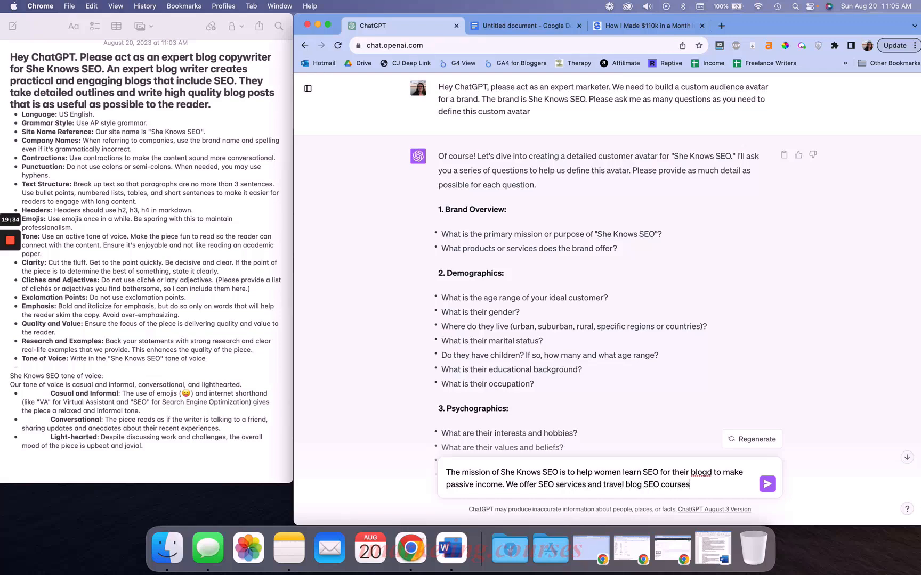
{"action": "type", "text": "."}
{"action": "key", "text": "shift+Return"}
Add the demographics answer: 18-35, female, suburbs, have a family or want one, went to uni, work in advertising, and send the reply
{"action": "scroll", "coordinate": [522, 320], "scroll_direction": "down", "scroll_amount": 3}
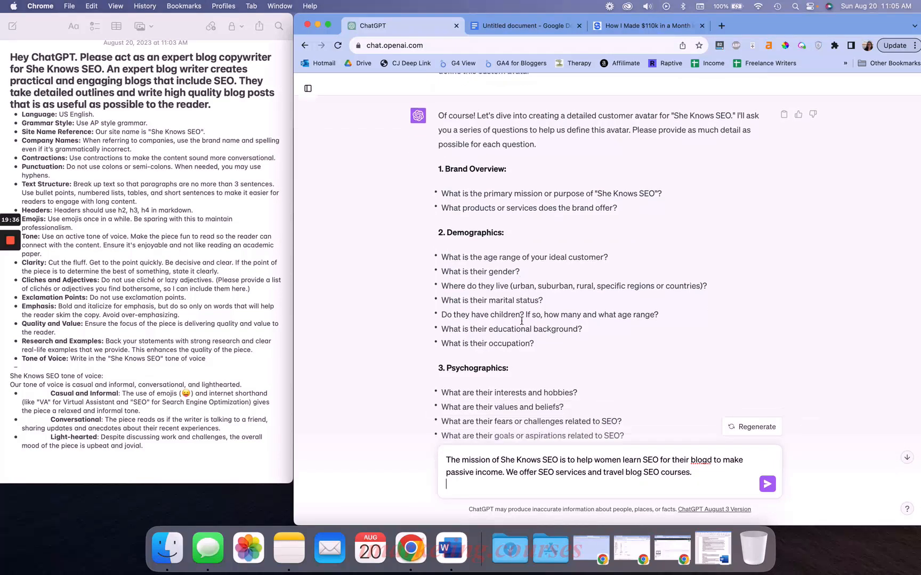
{"action": "type", "text": "18-35. Female. Surburbs"}
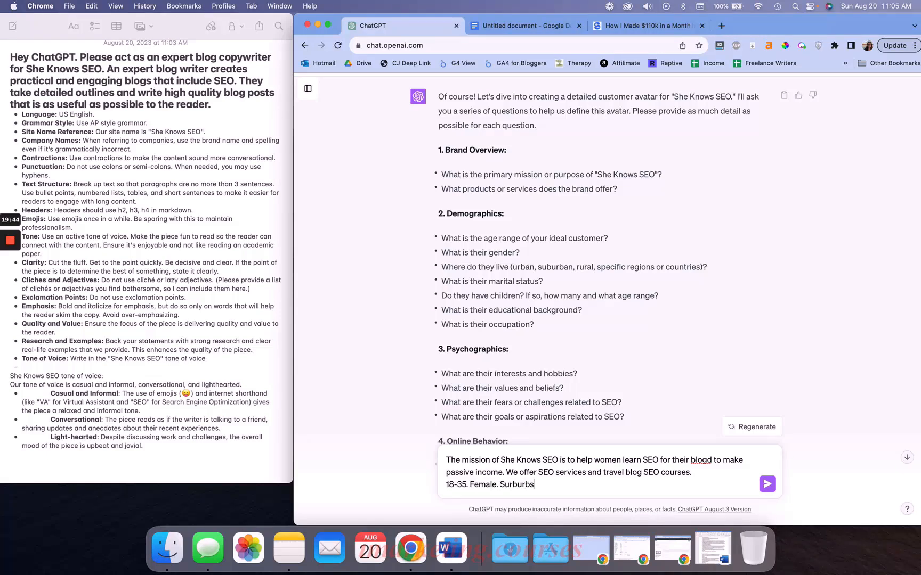
{"action": "type", "text": ". Have a family or want to have one. W"}
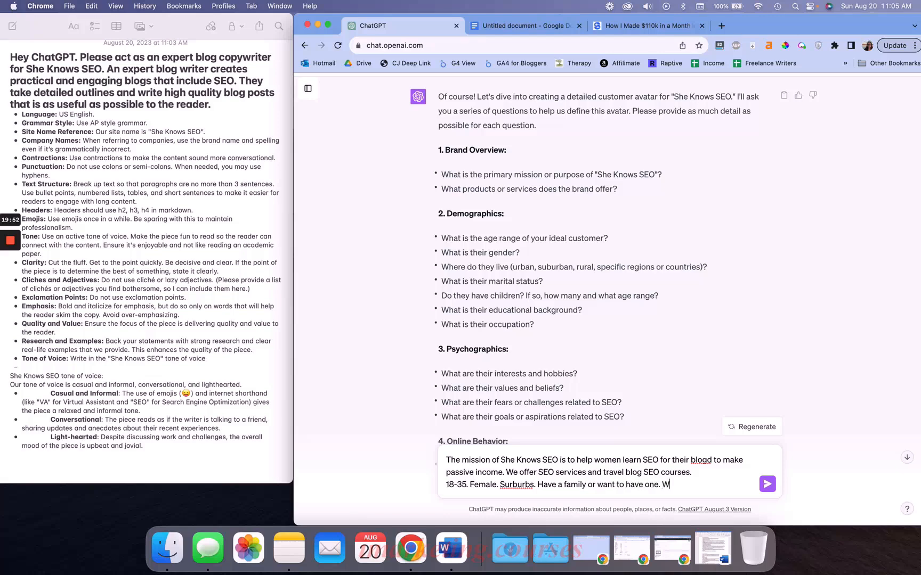
{"action": "type", "text": "ent to uni. Work in advertidin"}
{"action": "key", "text": "BackSpace"}
{"action": "key", "text": "BackSpace"}
{"action": "key", "text": "BackSpace"}
{"action": "type", "text": "sing."}
{"action": "scroll", "coordinate": [594, 274], "scroll_direction": "down", "scroll_amount": 5}
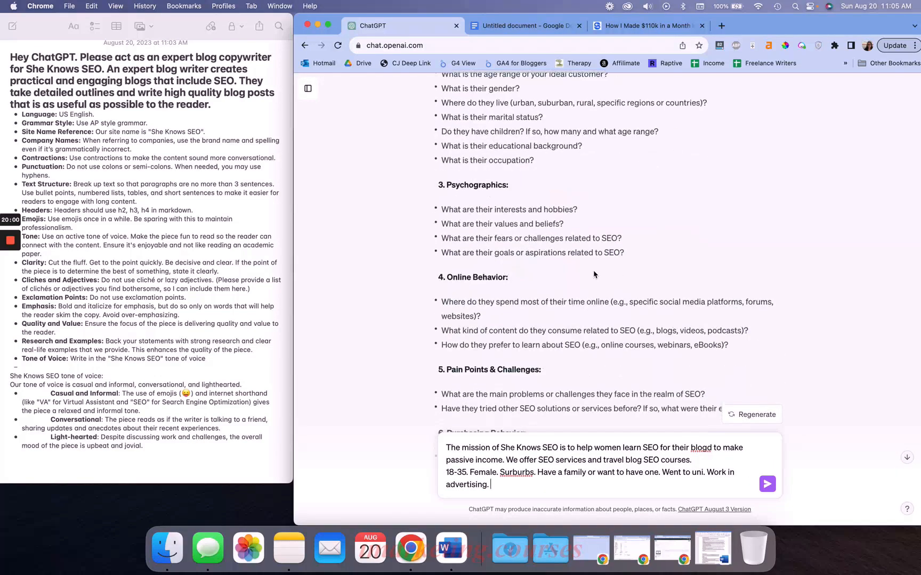
{"action": "key", "text": "Return"}
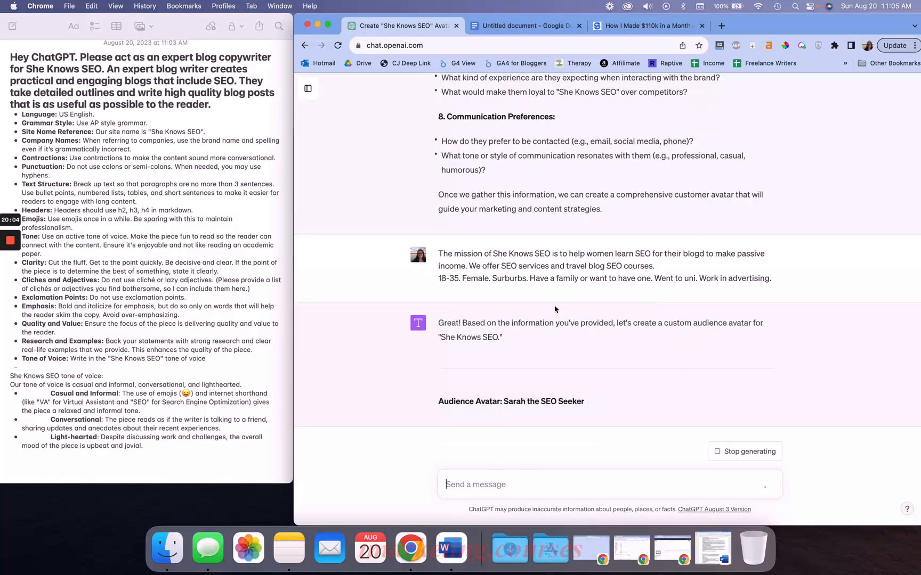
Read through the generated audience avatar sections for She Knows SEO
{"action": "triple_click", "coordinate": [504, 376]}
{"action": "left_click", "coordinate": [551, 352]}
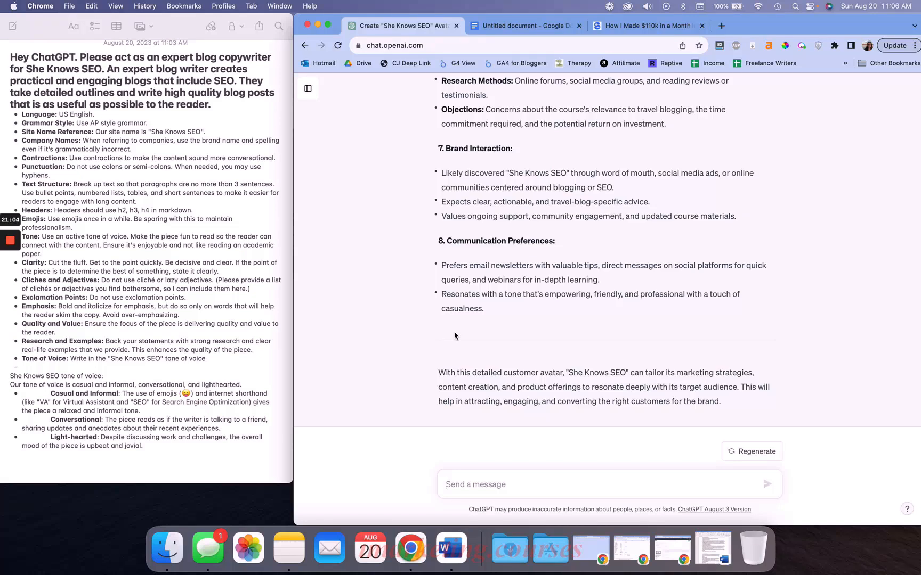
{"action": "scroll", "coordinate": [519, 318], "scroll_direction": "up", "scroll_amount": 10}
{"action": "scroll", "coordinate": [520, 318], "scroll_direction": "up", "scroll_amount": 5}
{"action": "scroll", "coordinate": [520, 318], "scroll_direction": "down", "scroll_amount": 15}
{"action": "scroll", "coordinate": [520, 319], "scroll_direction": "down", "scroll_amount": 15}
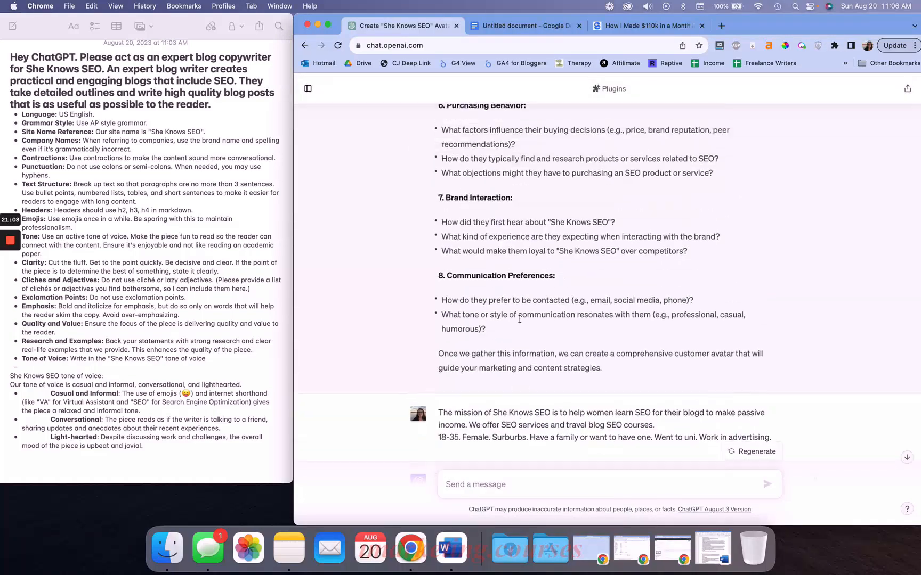
{"action": "scroll", "coordinate": [521, 322], "scroll_direction": "up", "scroll_amount": 4}
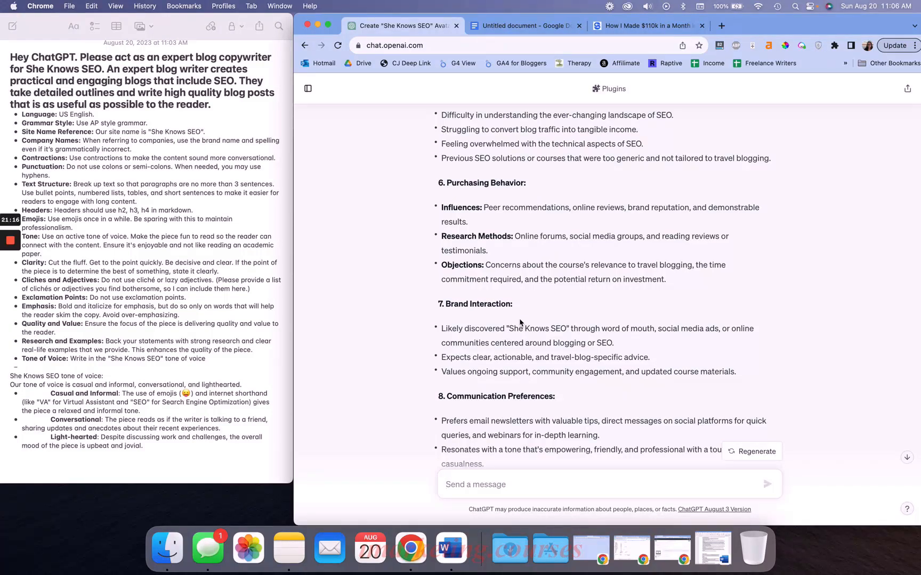
{"action": "scroll", "coordinate": [519, 322], "scroll_direction": "up", "scroll_amount": 2}
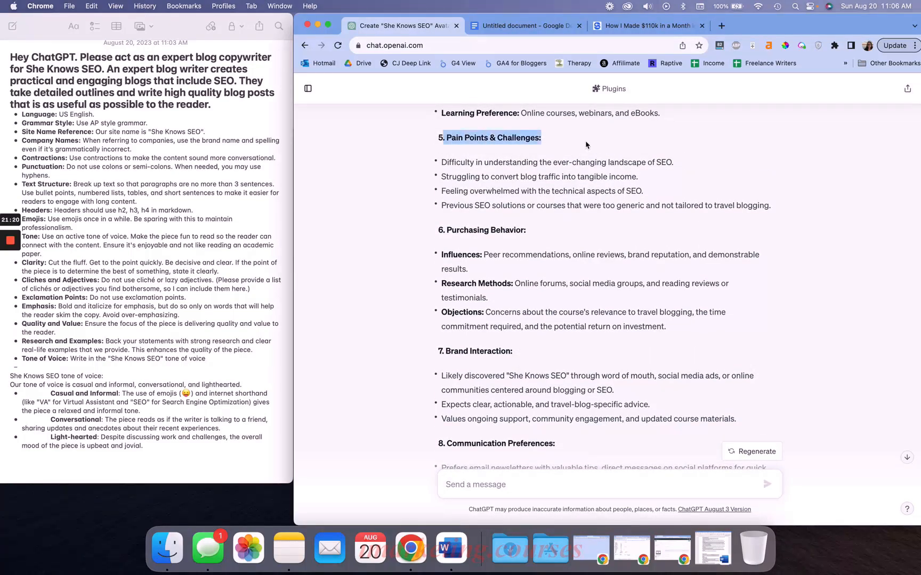
{"action": "scroll", "coordinate": [534, 195], "scroll_direction": "down", "scroll_amount": 4}
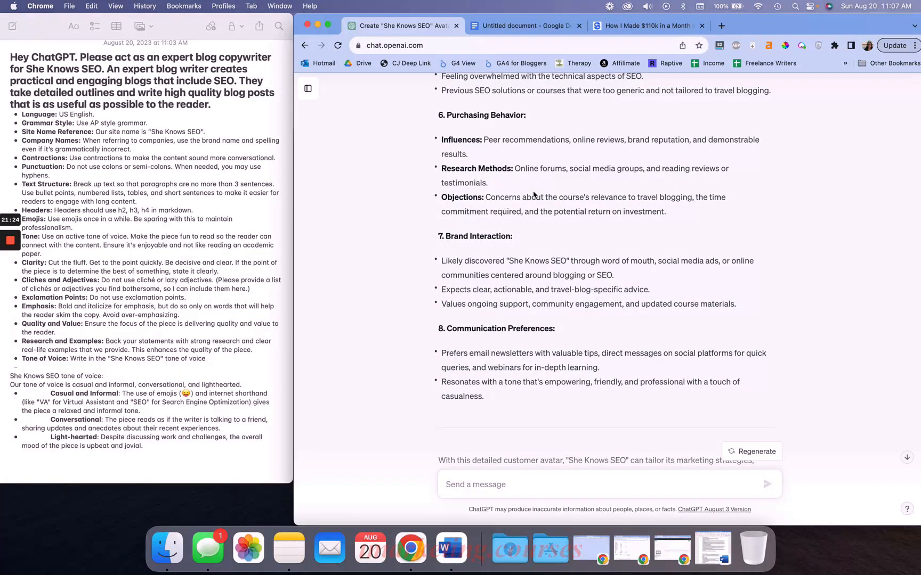
{"action": "scroll", "coordinate": [534, 195], "scroll_direction": "up", "scroll_amount": 20}
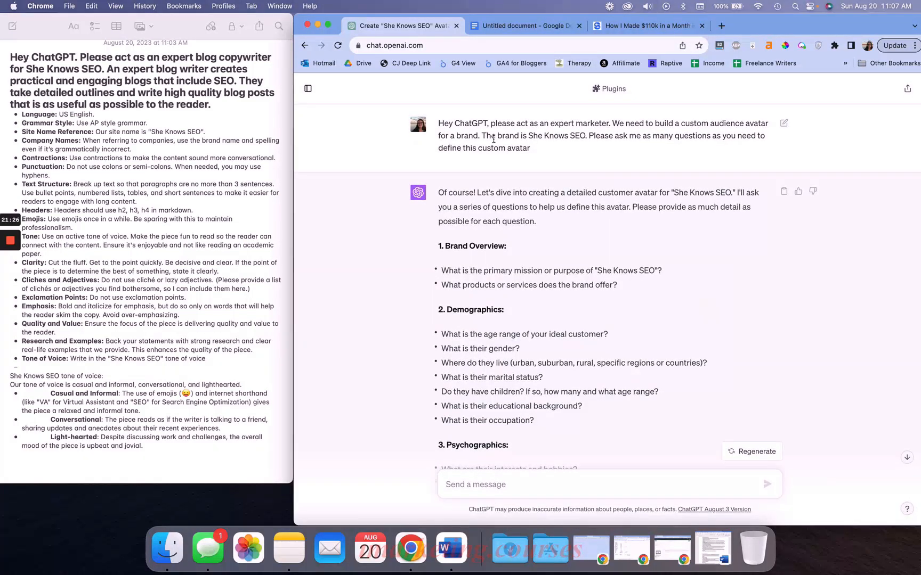
Copy the Audience Avatar: Sarah the SEO Seeker heading and paste it at the end of the note
{"action": "triple_click", "coordinate": [494, 139]}
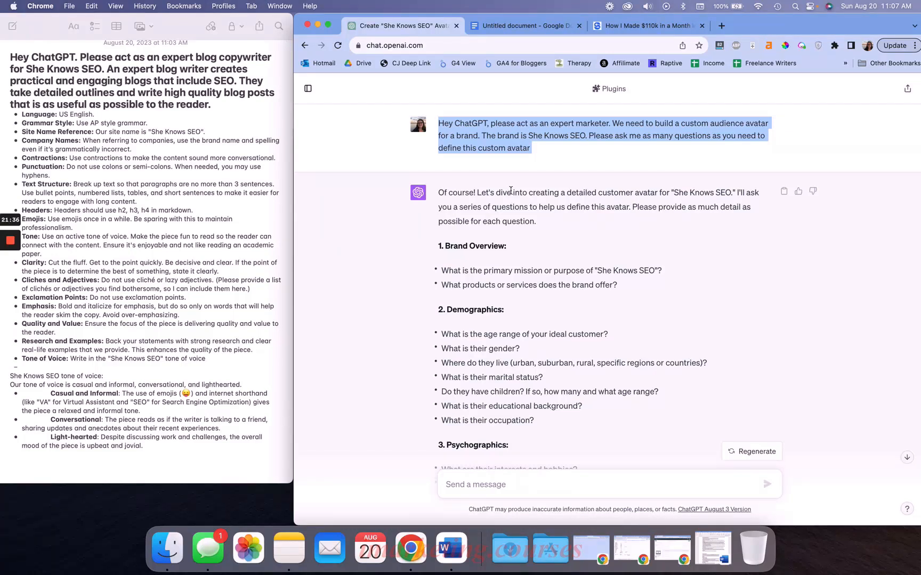
{"action": "scroll", "coordinate": [510, 192], "scroll_direction": "down", "scroll_amount": 15}
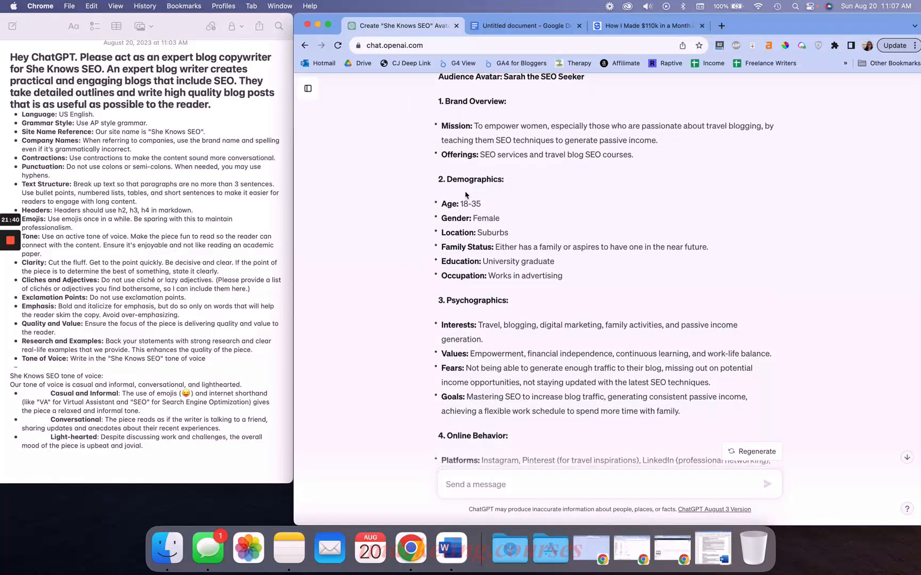
{"action": "triple_click", "coordinate": [463, 77]}
{"action": "key", "text": "super+c"}
{"action": "left_click", "coordinate": [116, 451]}
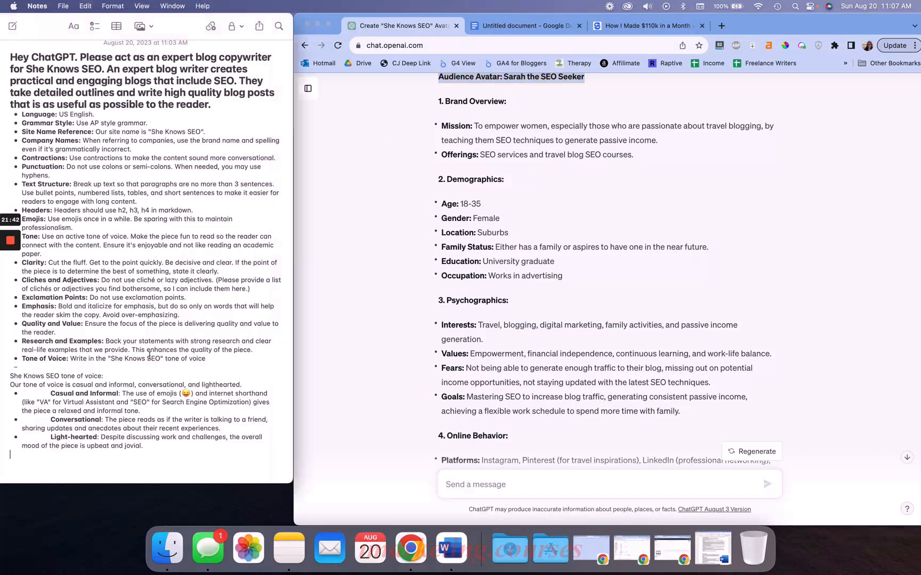
{"action": "key", "text": "super+v"}
Copy the avatar sections from Demographics through Communication Preferences and paste them into the note under the heading
{"action": "key", "text": "super+Tab"}
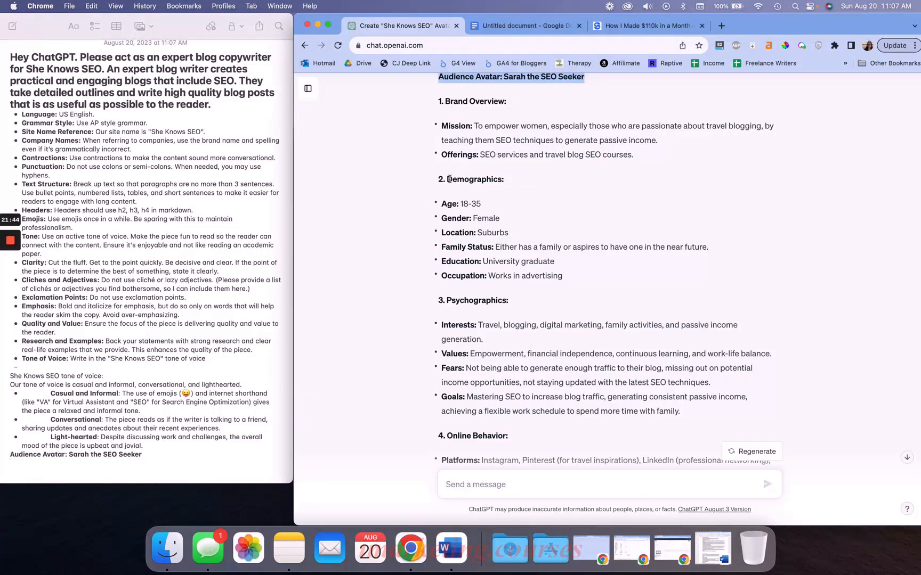
{"action": "left_click_drag", "start_coordinate": [448, 179], "coordinate": [554, 369]}
{"action": "scroll", "coordinate": [554, 368], "scroll_direction": "down", "scroll_amount": 8}
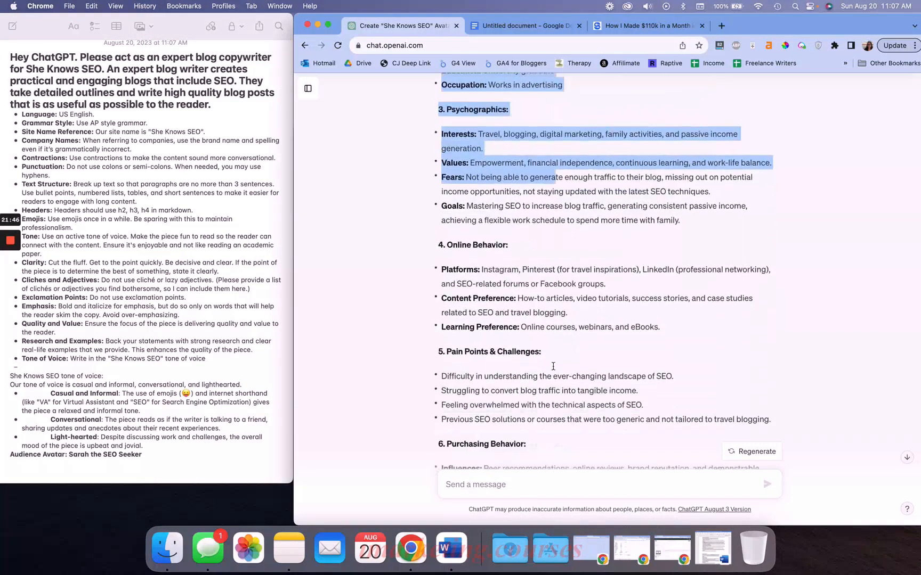
{"action": "scroll", "coordinate": [554, 369], "scroll_direction": "down", "scroll_amount": 3}
{"action": "left_click", "coordinate": [536, 336], "text": "shift"}
{"action": "key", "text": "super+c"}
{"action": "left_click", "coordinate": [119, 450]}
{"action": "key", "text": "super+v"}
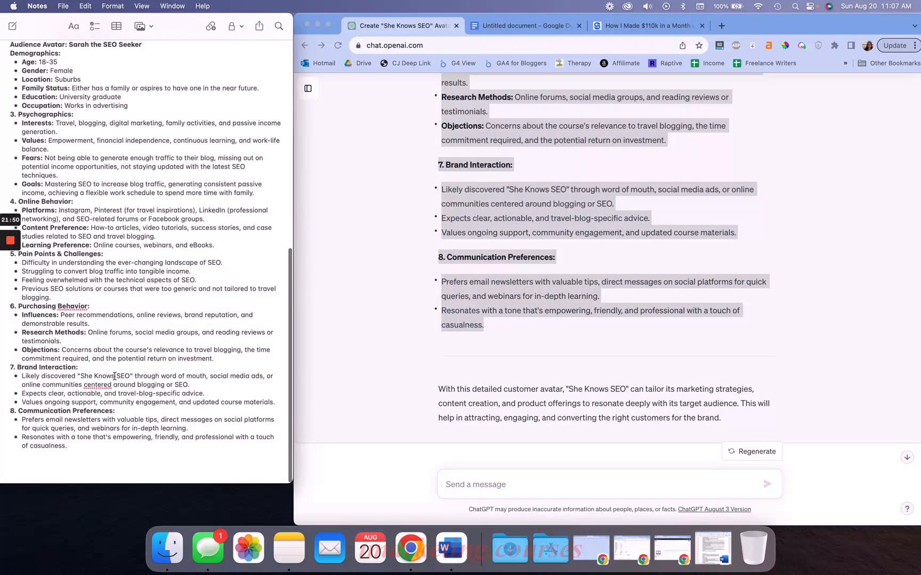
Remove the number prefixes from each avatar section heading in the note
{"action": "scroll", "coordinate": [115, 376], "scroll_direction": "up", "scroll_amount": 3}
{"action": "left_click", "coordinate": [18, 190]}
{"action": "key", "text": "BackSpace"}
{"action": "key", "text": "BackSpace"}
{"action": "key", "text": "BackSpace"}
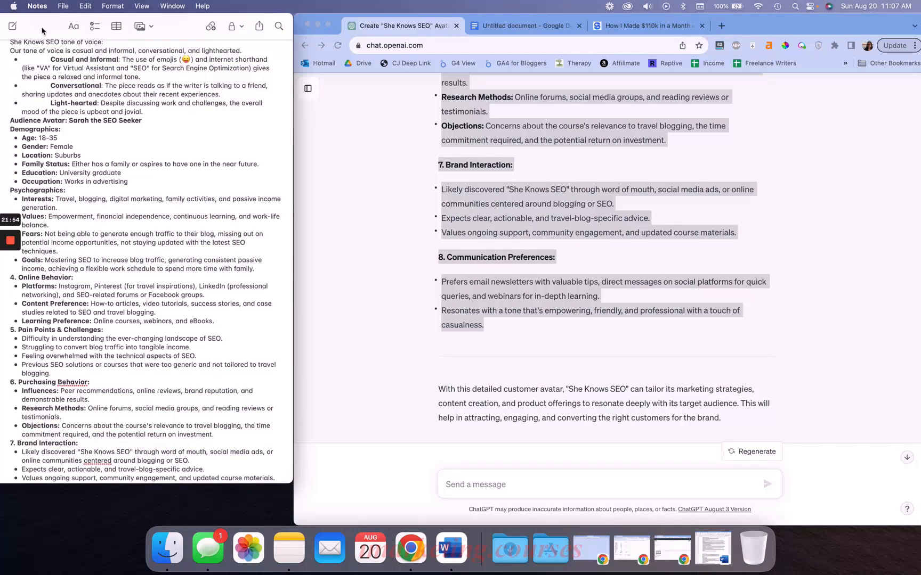
{"action": "left_click", "coordinate": [44, 28]}
{"action": "left_click", "coordinate": [107, 282]}
{"action": "key", "text": "BackSpace"}
{"action": "key", "text": "BackSpace"}
{"action": "key", "text": "BackSpace"}
{"action": "left_click", "coordinate": [106, 335]}
{"action": "key", "text": "BackSpace"}
{"action": "key", "text": "BackSpace"}
{"action": "key", "text": "BackSpace"}
{"action": "left_click", "coordinate": [106, 387]}
{"action": "key", "text": "BackSpace"}
{"action": "key", "text": "BackSpace"}
{"action": "key", "text": "BackSpace"}
{"action": "scroll", "coordinate": [109, 405], "scroll_direction": "down", "scroll_amount": 2}
{"action": "left_click", "coordinate": [106, 410]}
{"action": "key", "text": "BackSpace"}
{"action": "key", "text": "BackSpace"}
{"action": "key", "text": "BackSpace"}
{"action": "scroll", "coordinate": [111, 397], "scroll_direction": "down", "scroll_amount": 2}
{"action": "left_click", "coordinate": [106, 416]}
{"action": "key", "text": "BackSpace"}
{"action": "key", "text": "BackSpace"}
{"action": "key", "text": "BackSpace"}
{"action": "left_click_drag", "start_coordinate": [131, 26], "coordinate": [43, 20]}
{"action": "scroll", "coordinate": [131, 183], "scroll_direction": "up", "scroll_amount": 15}
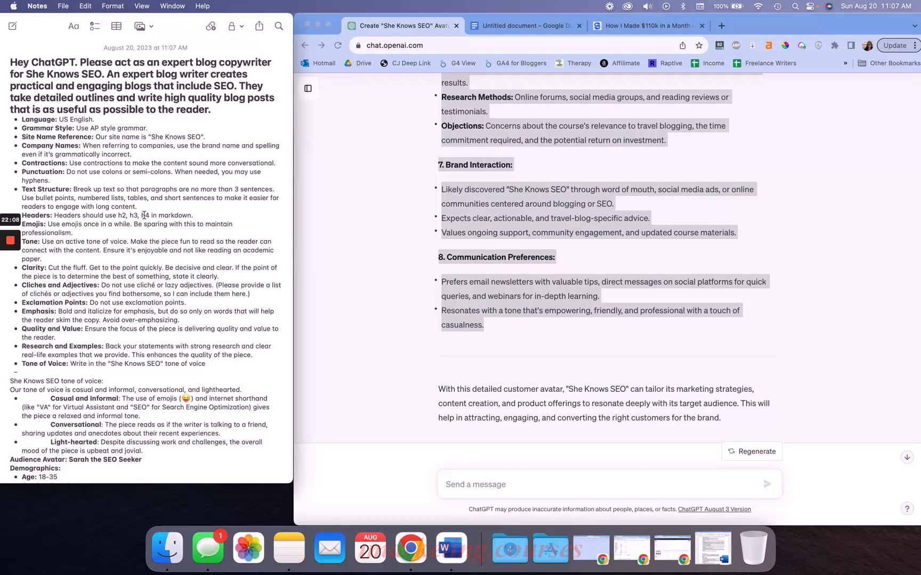
{"action": "left_click", "coordinate": [162, 216]}
{"action": "left_click", "coordinate": [490, 223]}
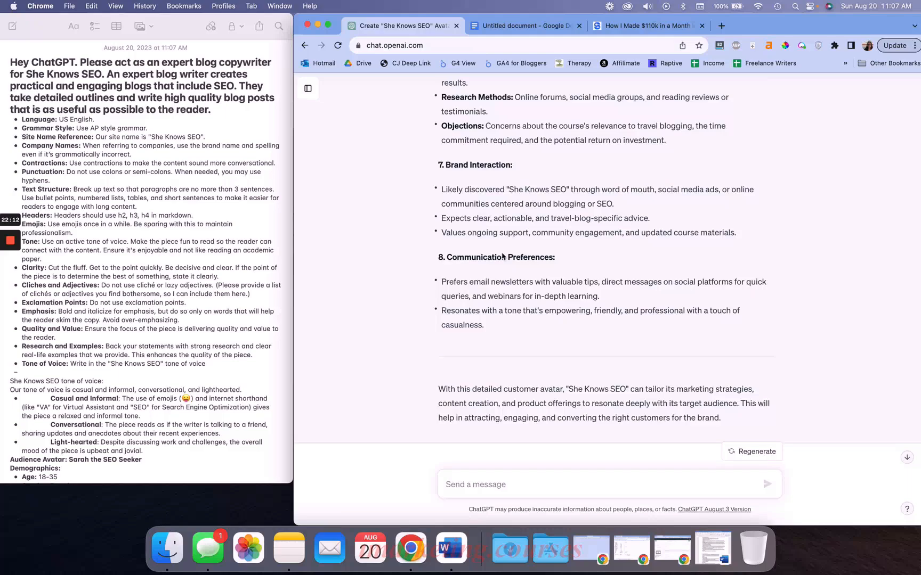
Review the generated avatar's final sections in the chat and scroll through the complete style guide and avatar note
{"action": "scroll", "coordinate": [503, 255], "scroll_direction": "up", "scroll_amount": 10}
{"action": "scroll", "coordinate": [503, 256], "scroll_direction": "up", "scroll_amount": 20}
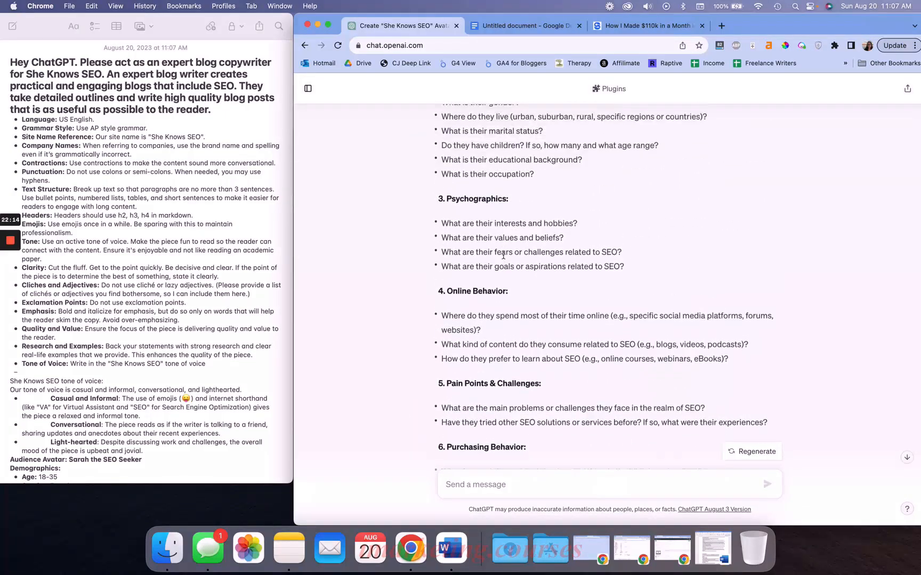
{"action": "scroll", "coordinate": [503, 262], "scroll_direction": "down", "scroll_amount": 20}
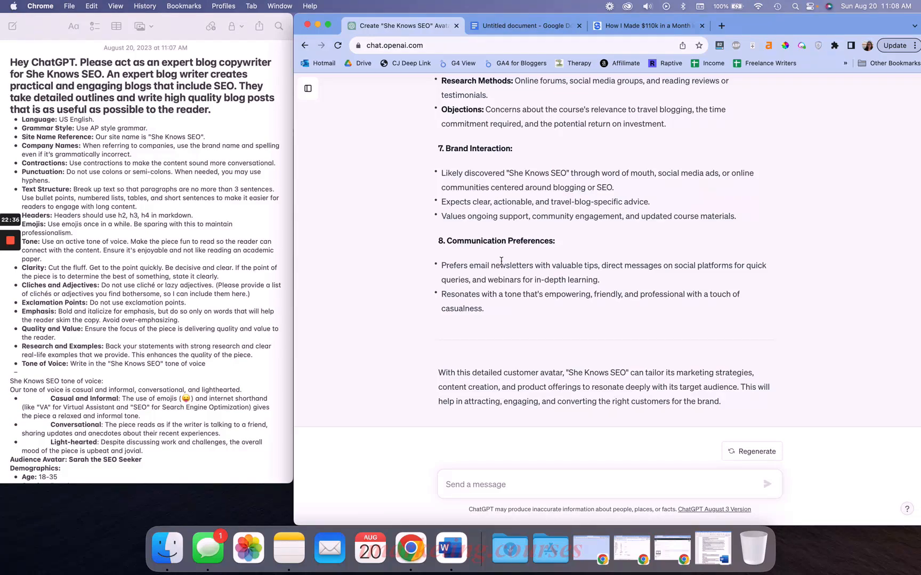
{"action": "left_click", "coordinate": [195, 325]}
{"action": "scroll", "coordinate": [195, 321], "scroll_direction": "down", "scroll_amount": 10}
{"action": "scroll", "coordinate": [195, 322], "scroll_direction": "up", "scroll_amount": 12}
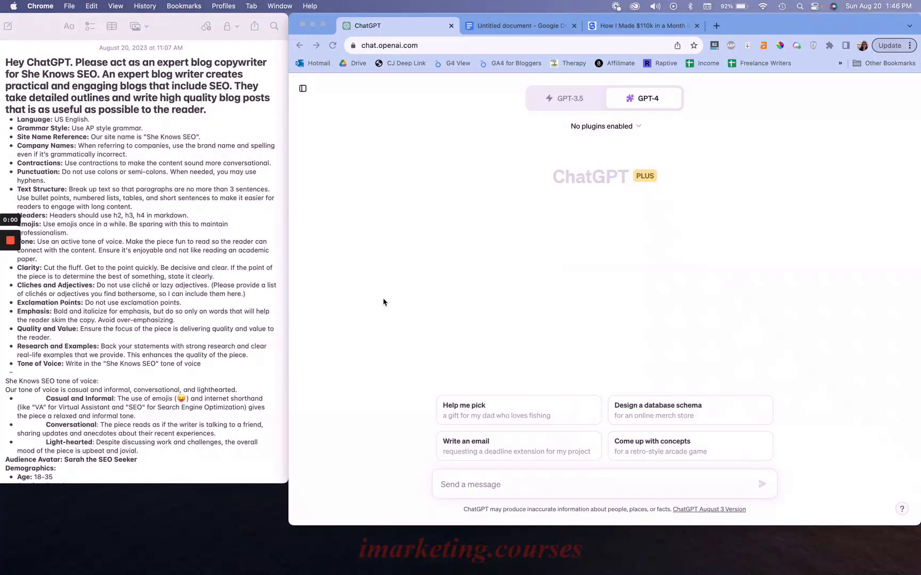
{"action": "left_click", "coordinate": [205, 276]}
{"action": "scroll", "coordinate": [206, 275], "scroll_direction": "down", "scroll_amount": 10}
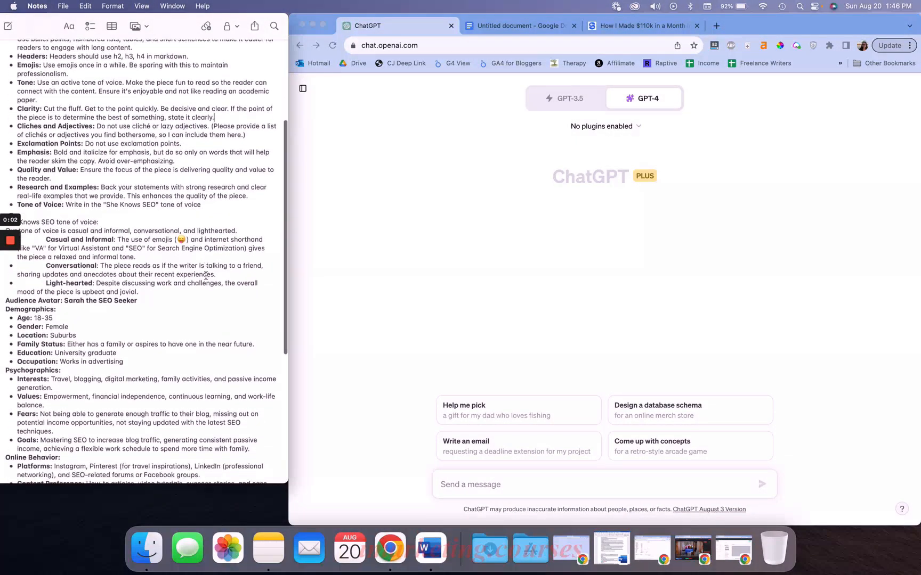
{"action": "scroll", "coordinate": [205, 275], "scroll_direction": "down", "scroll_amount": 12}
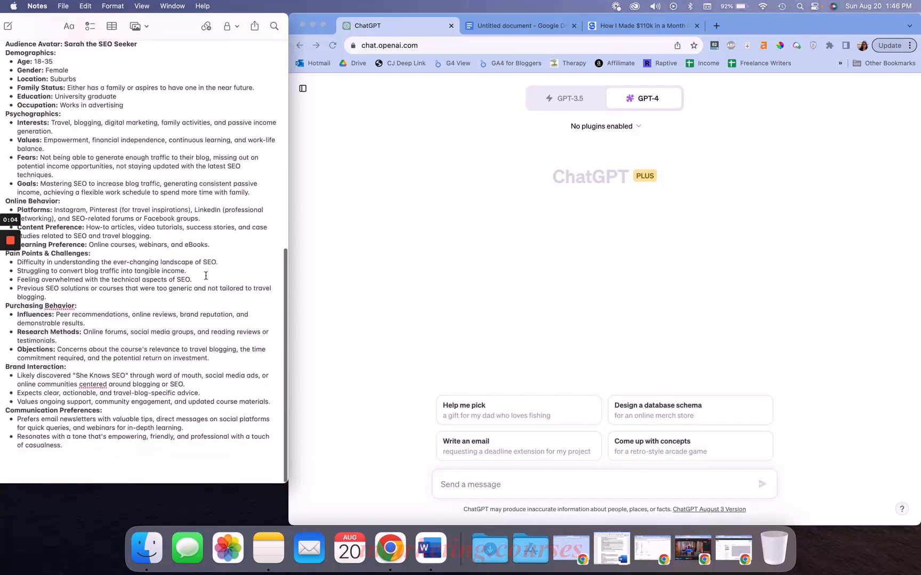
{"action": "scroll", "coordinate": [205, 275], "scroll_direction": "up", "scroll_amount": 20}
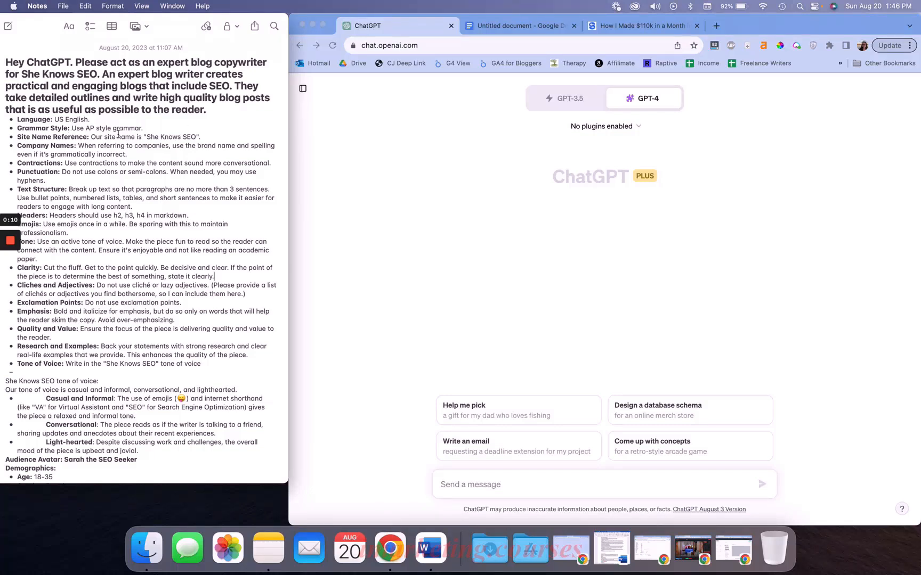
Open the Custom instructions dialog from the account menu in a new GPT-4 chat
{"action": "key", "text": "super+a"}
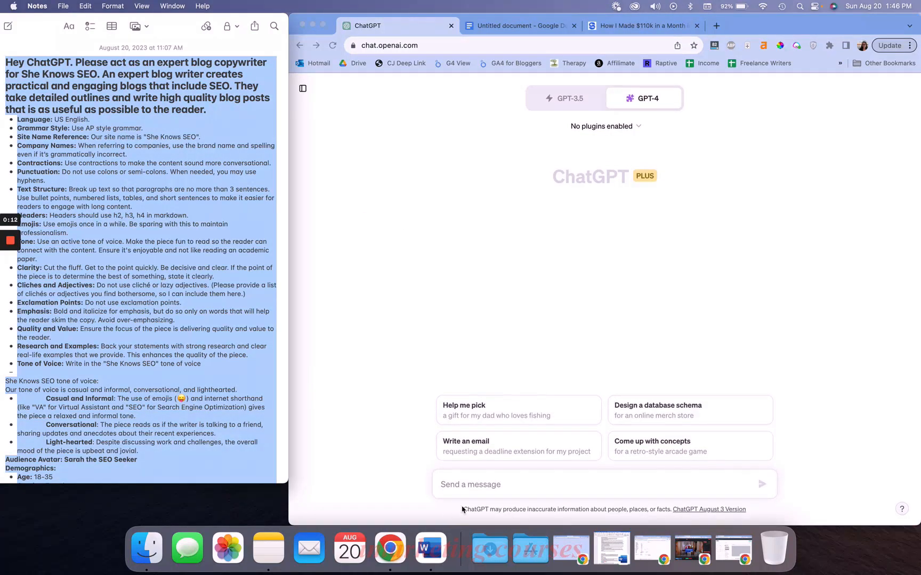
{"action": "left_click", "coordinate": [473, 494]}
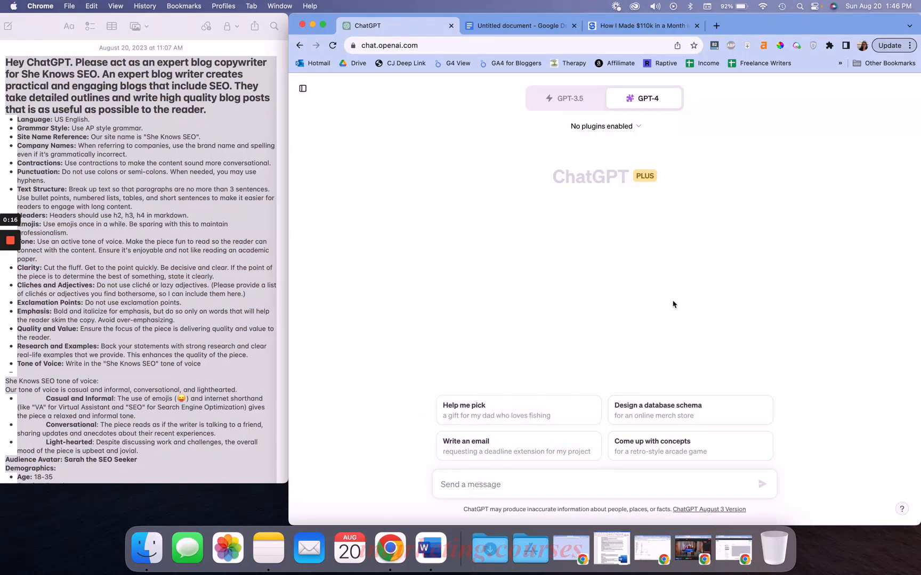
{"action": "left_click", "coordinate": [302, 86]}
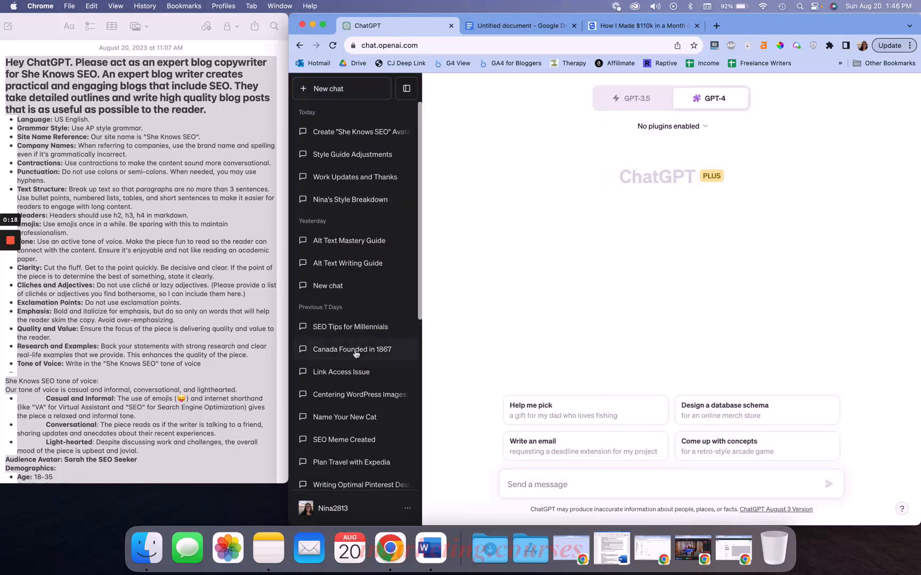
{"action": "left_click", "coordinate": [355, 506]}
{"action": "left_click", "coordinate": [365, 426]}
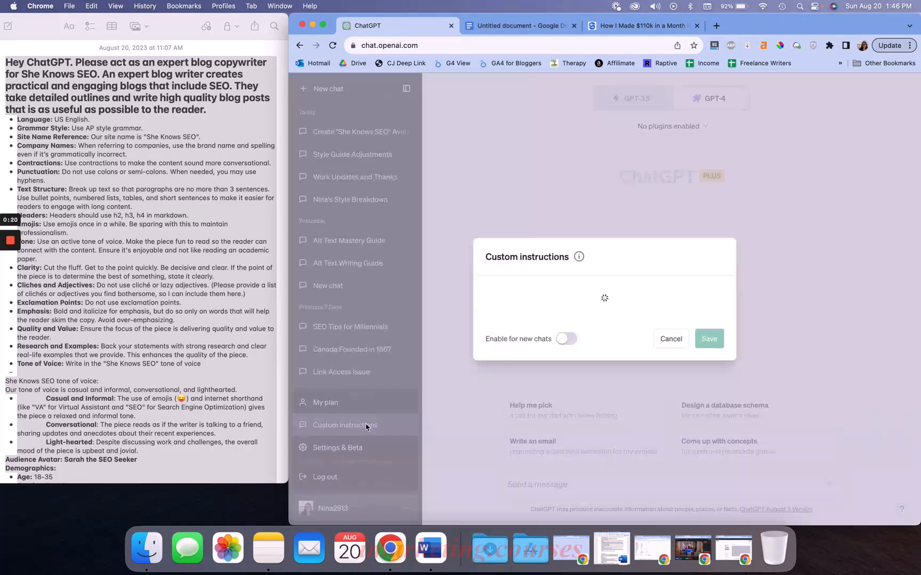
{"action": "left_click", "coordinate": [605, 181]}
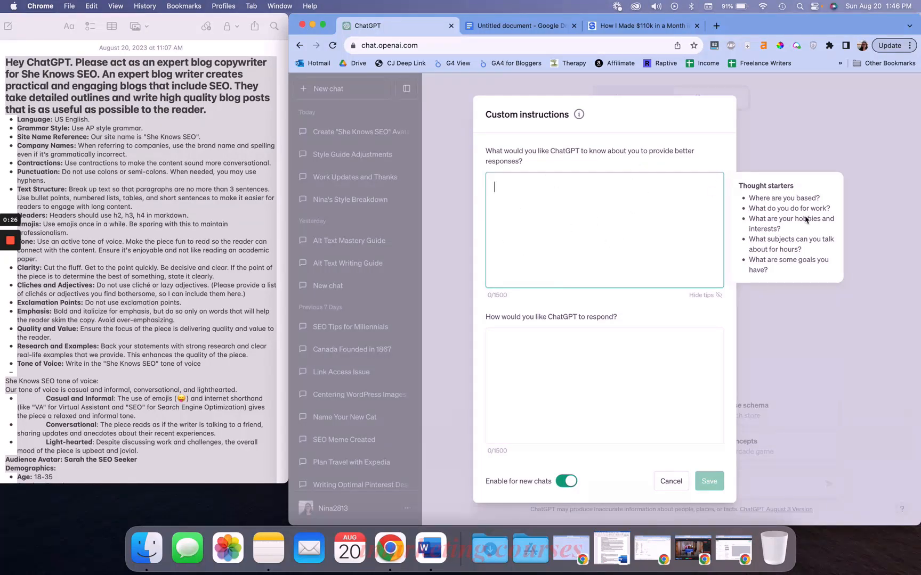
Examine the two Custom instructions fields and their thought-starter tips
{"action": "triple_click", "coordinate": [647, 161]}
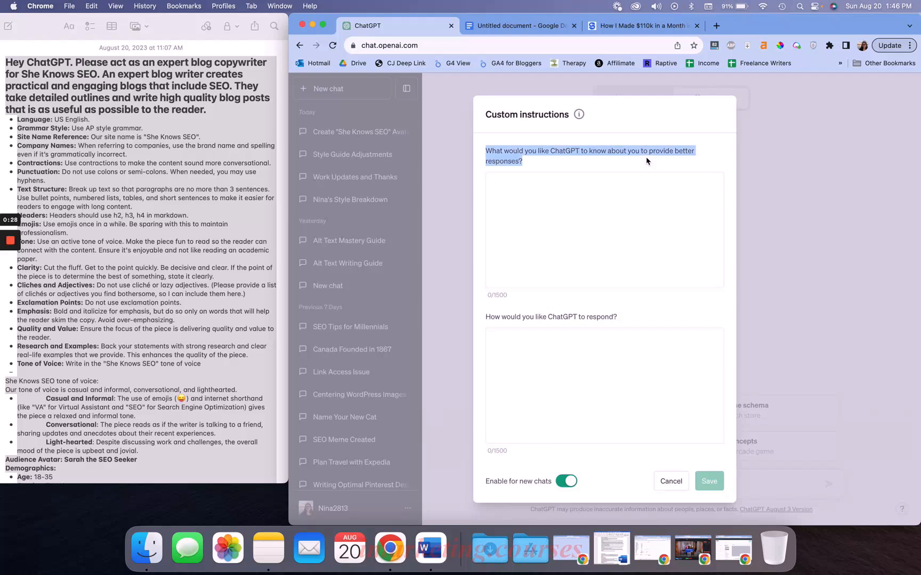
{"action": "left_click", "coordinate": [629, 205]}
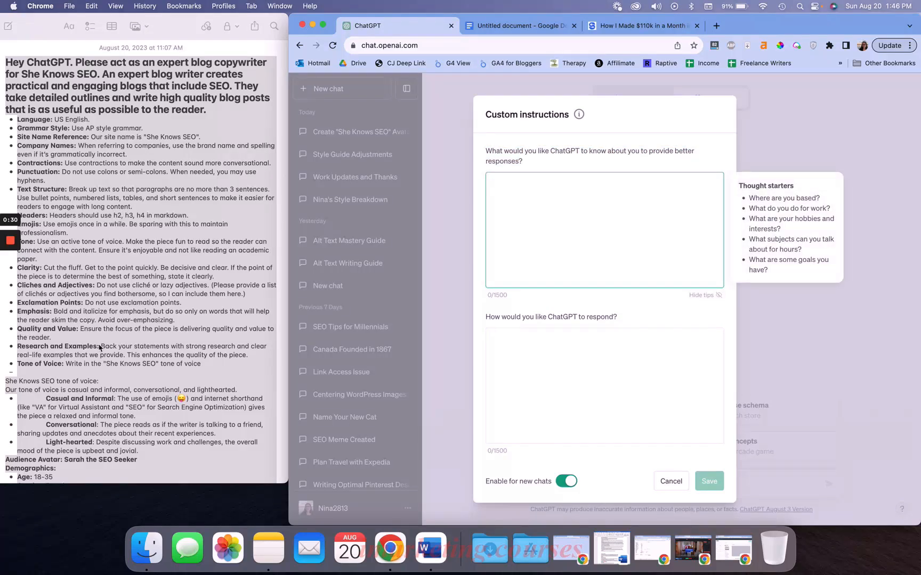
{"action": "scroll", "coordinate": [100, 348], "scroll_direction": "down", "scroll_amount": 10}
{"action": "scroll", "coordinate": [99, 348], "scroll_direction": "up", "scroll_amount": 8}
{"action": "scroll", "coordinate": [100, 348], "scroll_direction": "up", "scroll_amount": 5}
{"action": "left_click", "coordinate": [573, 358]}
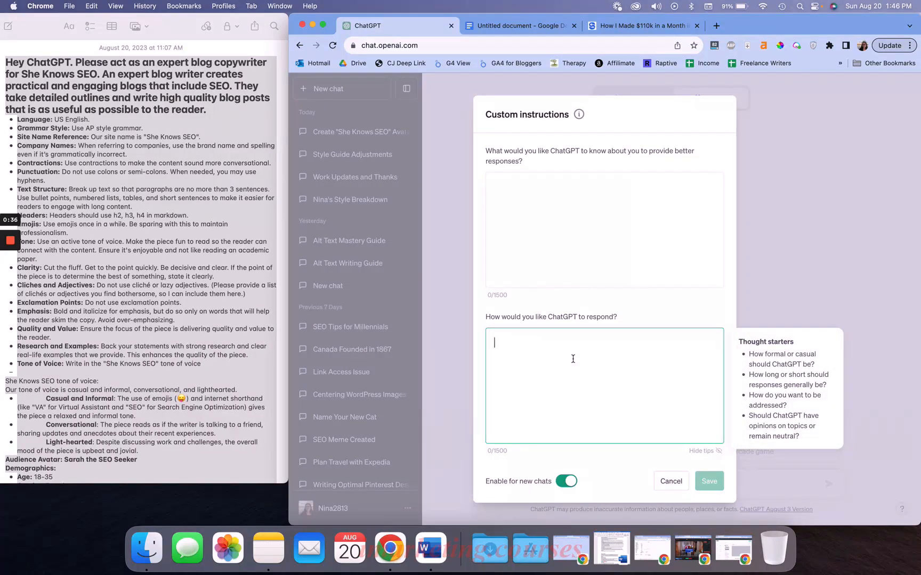
{"action": "left_click", "coordinate": [98, 322]}
{"action": "key", "text": "super+a"}
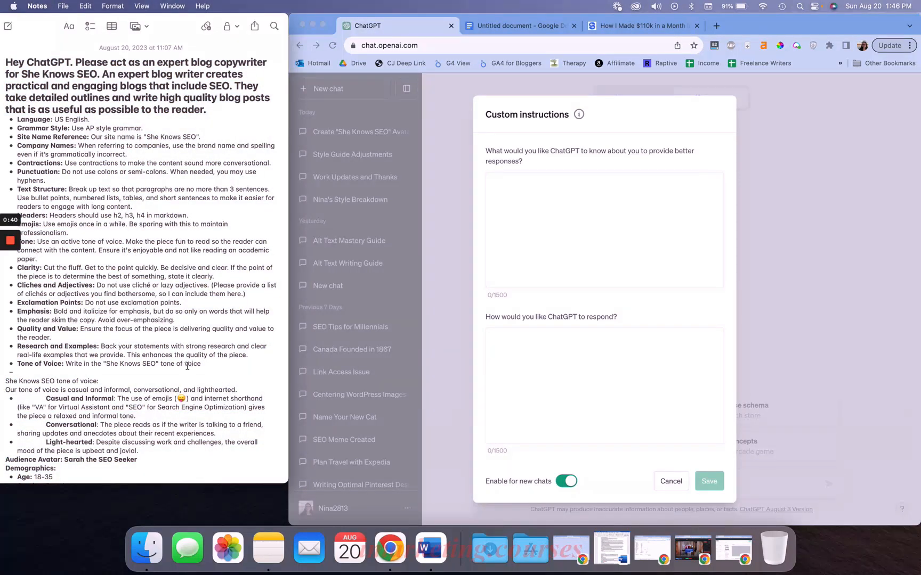
{"action": "scroll", "coordinate": [106, 257], "scroll_direction": "down", "scroll_amount": 5}
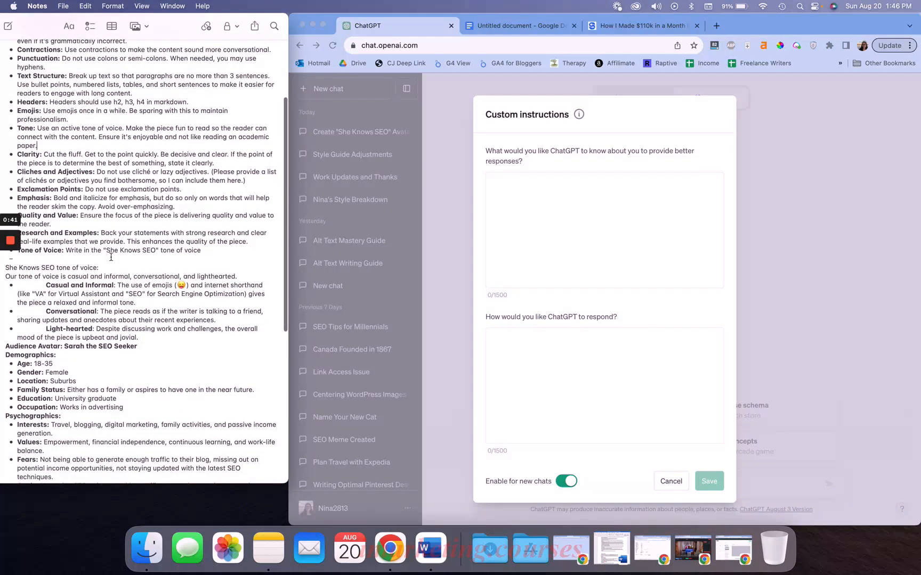
{"action": "left_click", "coordinate": [579, 357]}
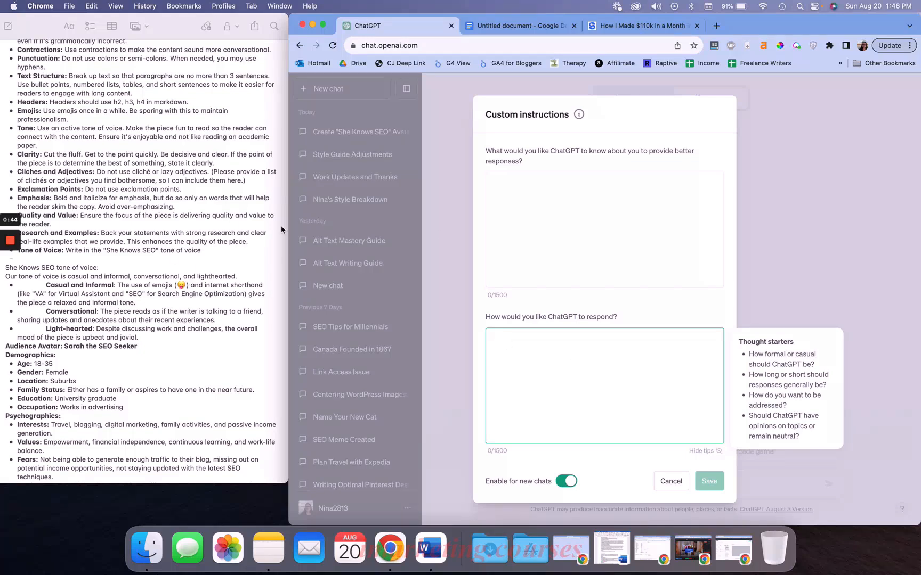
{"action": "left_click", "coordinate": [614, 232]}
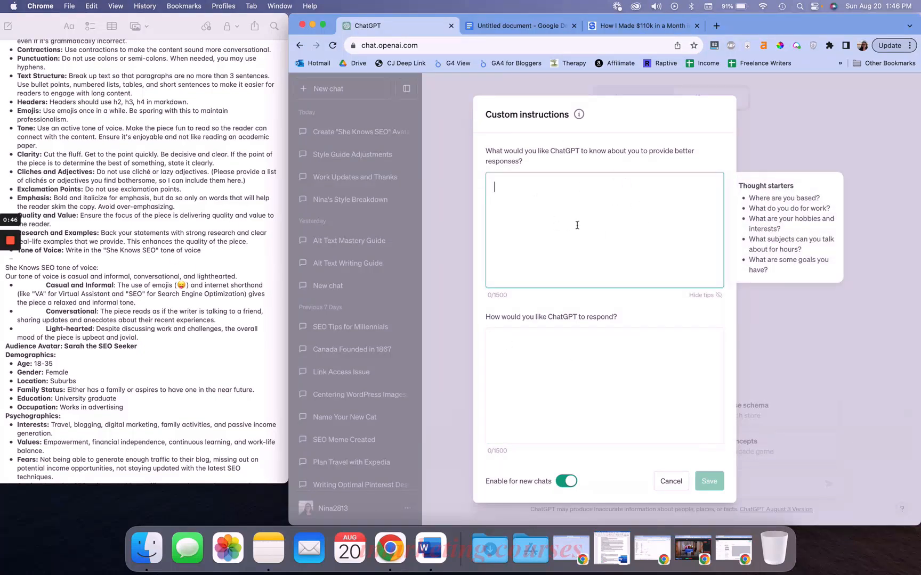
Copy the entire note and paste it into the field about what ChatGPT should know about you
{"action": "left_click", "coordinate": [246, 247]}
{"action": "key", "text": "super+a"}
{"action": "key", "text": "super+c"}
{"action": "left_click", "coordinate": [533, 196]}
{"action": "key", "text": "super+v"}
Delete the opening prompt paragraph from the pasted custom instructions
{"action": "scroll", "coordinate": [550, 210], "scroll_direction": "up", "scroll_amount": 15}
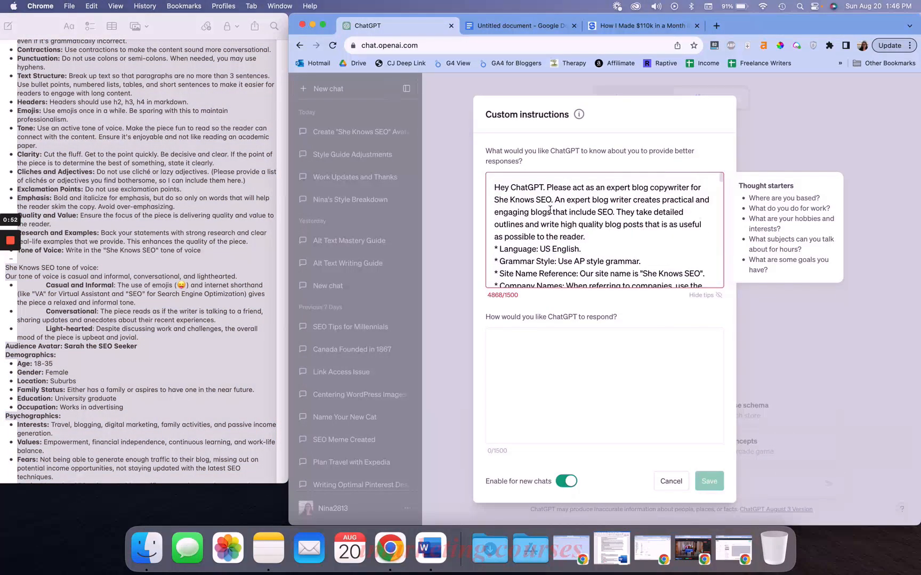
{"action": "triple_click", "coordinate": [549, 210]}
{"action": "key", "text": "BackSpace"}
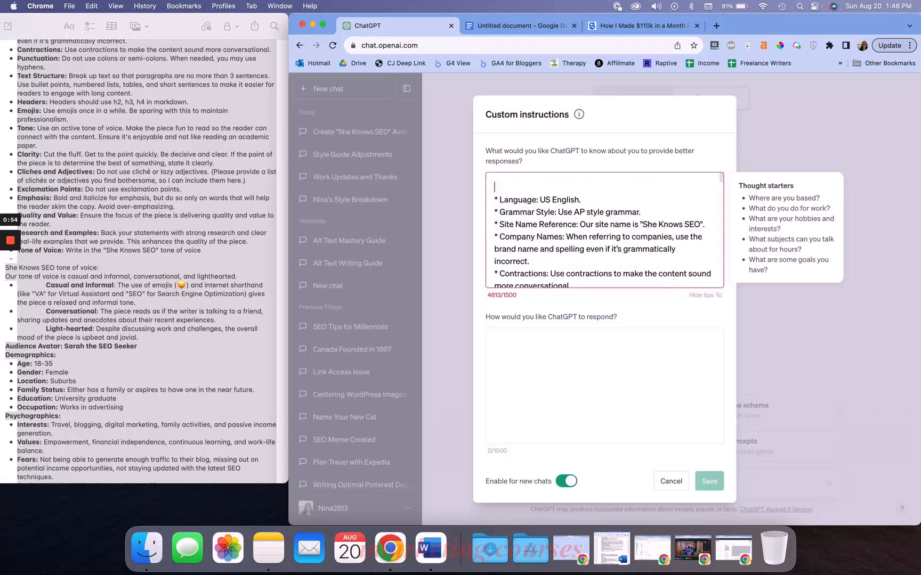
{"action": "key", "text": "Delete"}
Delete the audience avatar portion from the pasted custom instructions, keeping the style guide and tone of voice
{"action": "scroll", "coordinate": [567, 210], "scroll_direction": "down", "scroll_amount": 1}
{"action": "scroll", "coordinate": [566, 209], "scroll_direction": "down", "scroll_amount": 5}
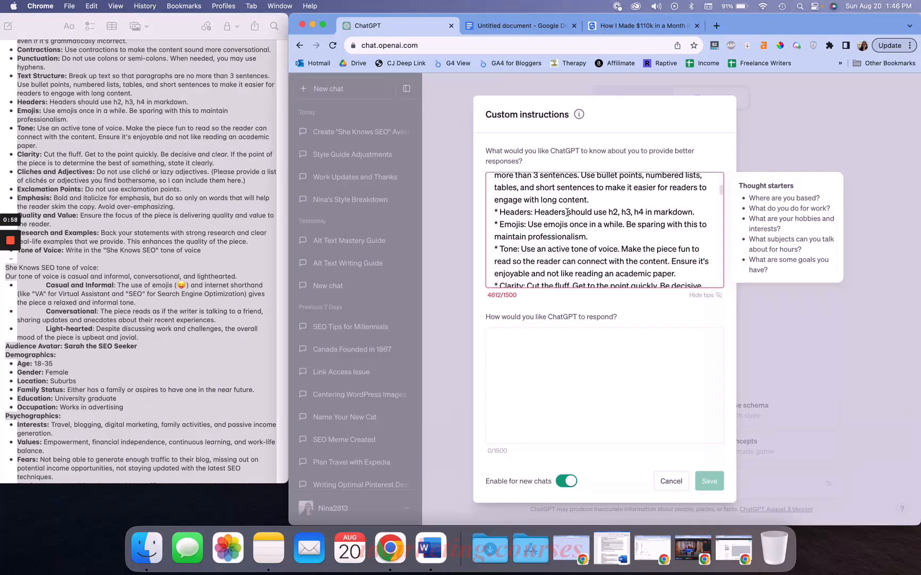
{"action": "scroll", "coordinate": [546, 235], "scroll_direction": "down", "scroll_amount": 15}
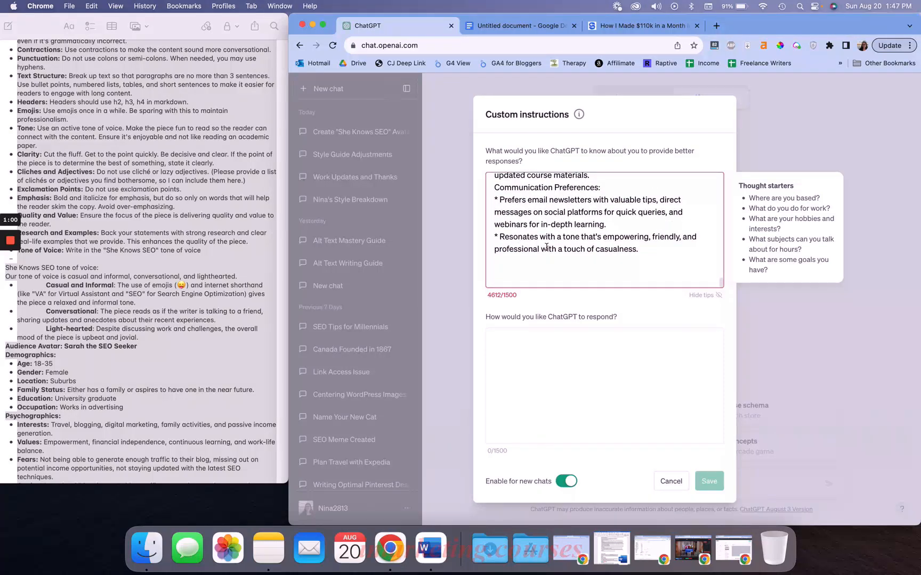
{"action": "scroll", "coordinate": [546, 248], "scroll_direction": "up", "scroll_amount": 10}
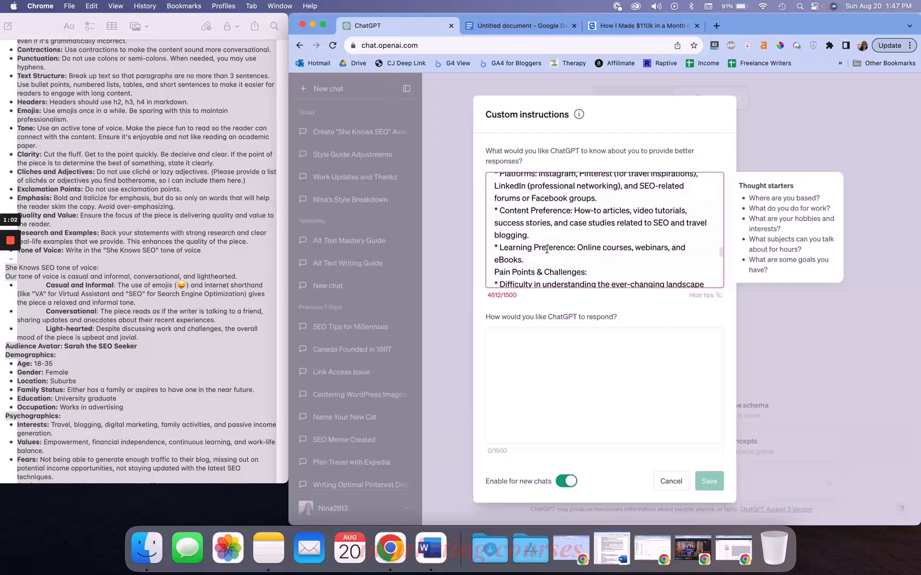
{"action": "scroll", "coordinate": [546, 248], "scroll_direction": "up", "scroll_amount": 10}
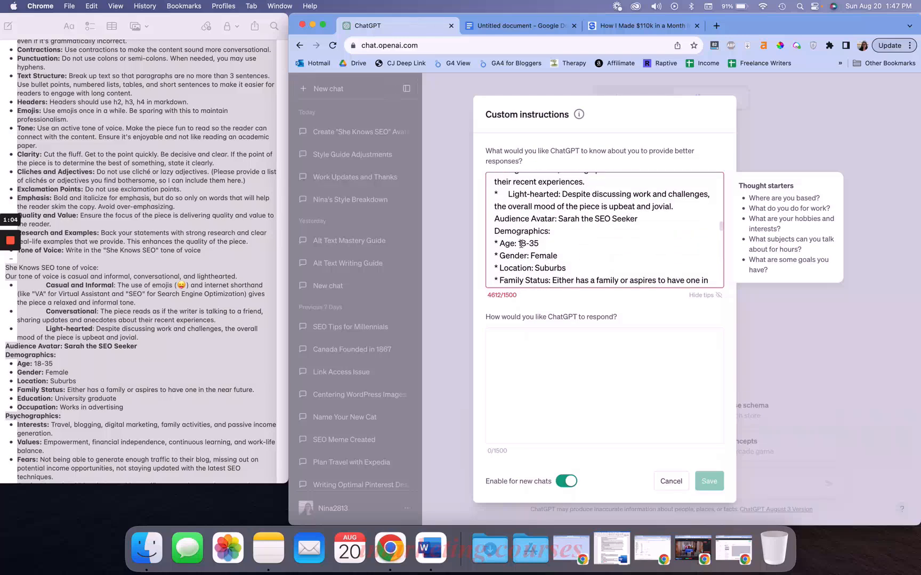
{"action": "left_click_drag", "start_coordinate": [494, 251], "coordinate": [646, 323]}
{"action": "key", "text": "BackSpace"}
{"action": "key", "text": "BackSpace"}
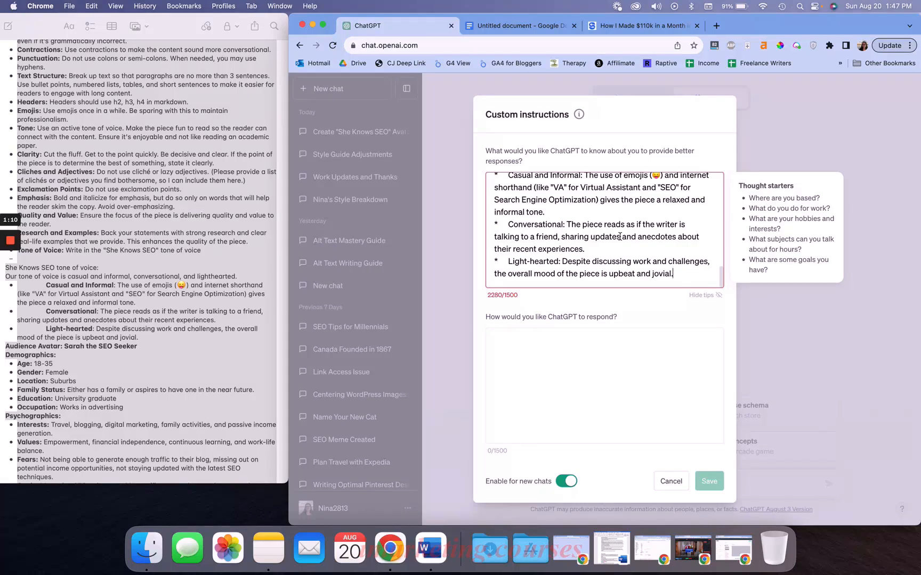
Close the Custom instructions dialog without saving
{"action": "scroll", "coordinate": [615, 233], "scroll_direction": "up", "scroll_amount": 3}
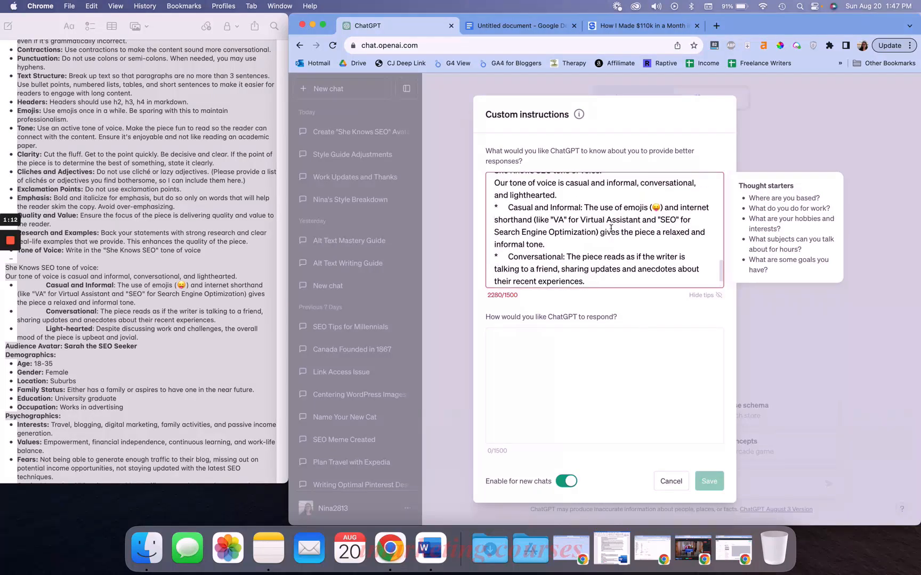
{"action": "scroll", "coordinate": [611, 229], "scroll_direction": "up", "scroll_amount": 2}
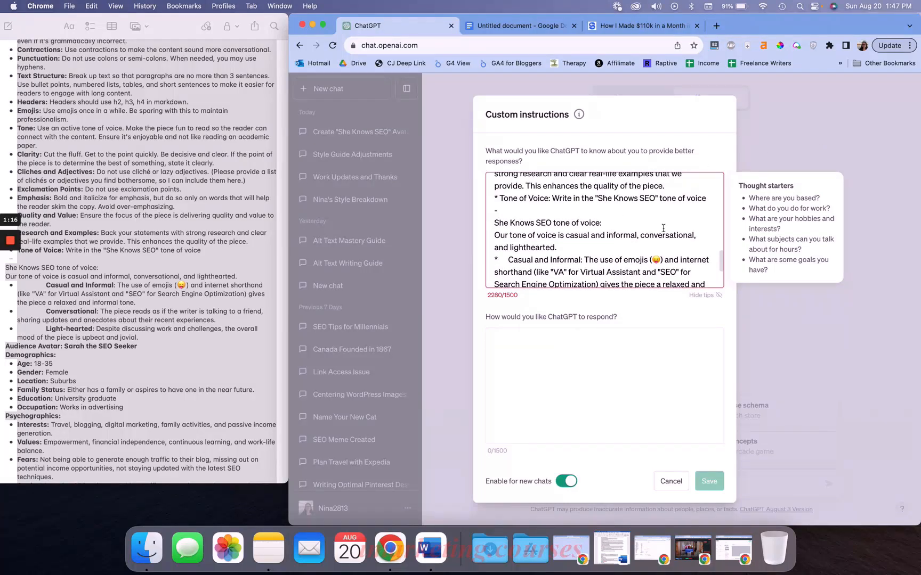
{"action": "scroll", "coordinate": [664, 229], "scroll_direction": "up", "scroll_amount": 2}
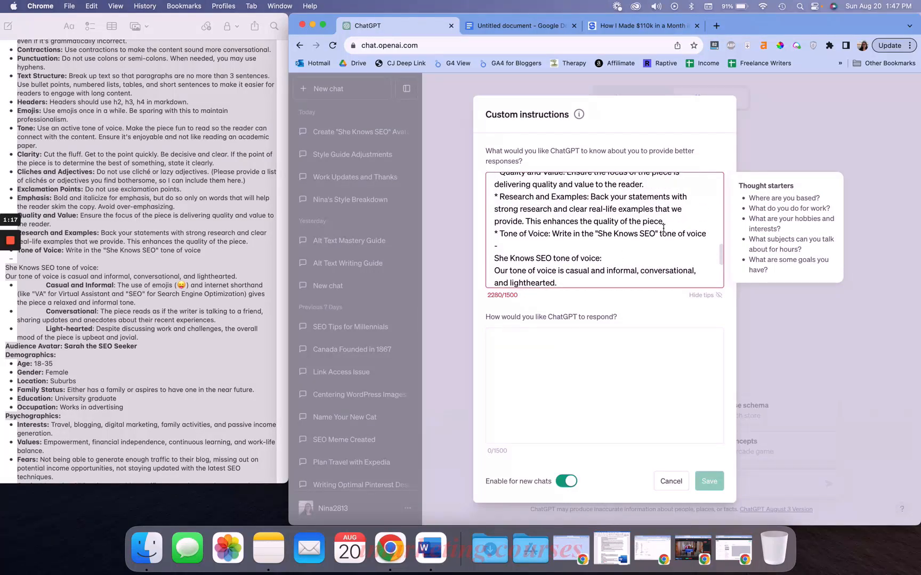
{"action": "left_click", "coordinate": [789, 117]}
{"action": "left_click", "coordinate": [694, 329]}
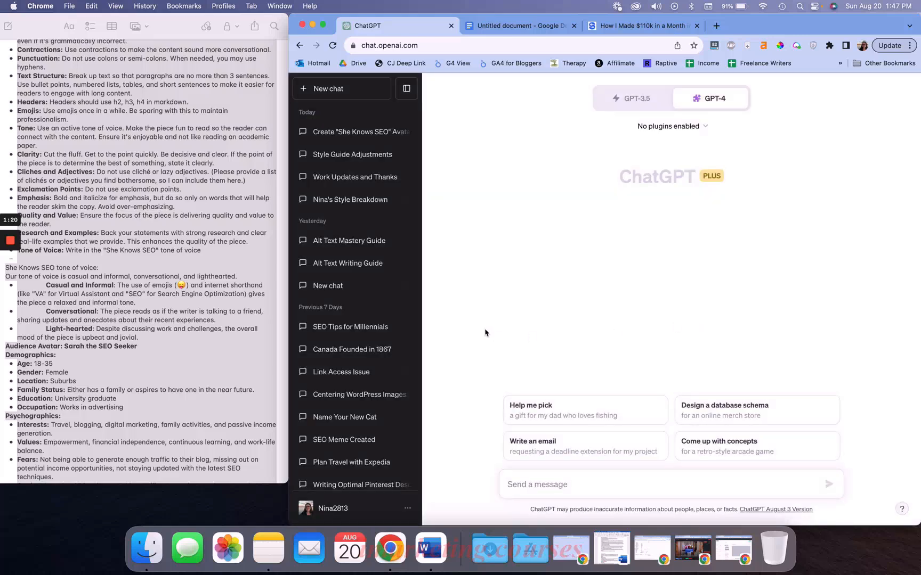
Collapse the chat sidebar and highlight the opening role sentences of the note's prompt
{"action": "left_click", "coordinate": [407, 89]}
{"action": "left_click", "coordinate": [81, 208]}
{"action": "key", "text": "super+a"}
{"action": "scroll", "coordinate": [81, 207], "scroll_direction": "up", "scroll_amount": 5}
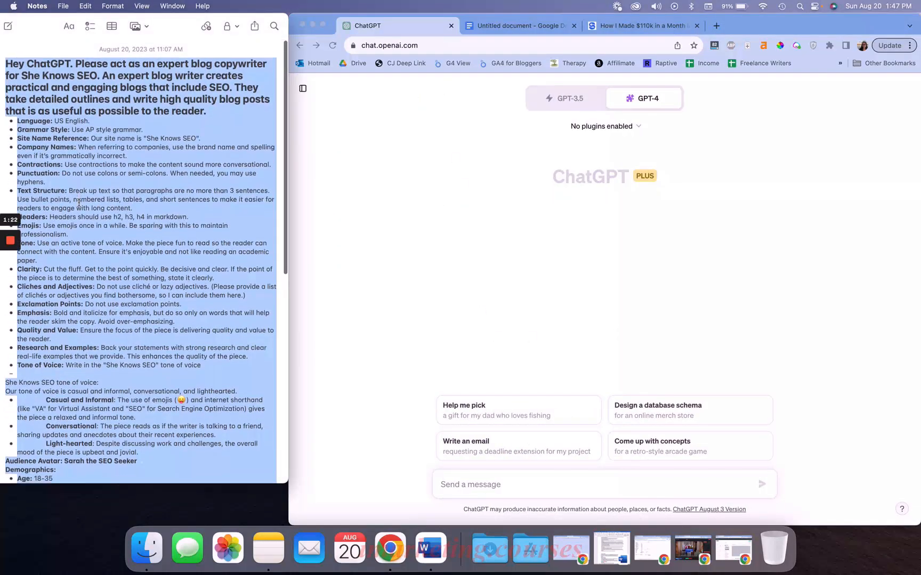
{"action": "left_click", "coordinate": [16, 163]}
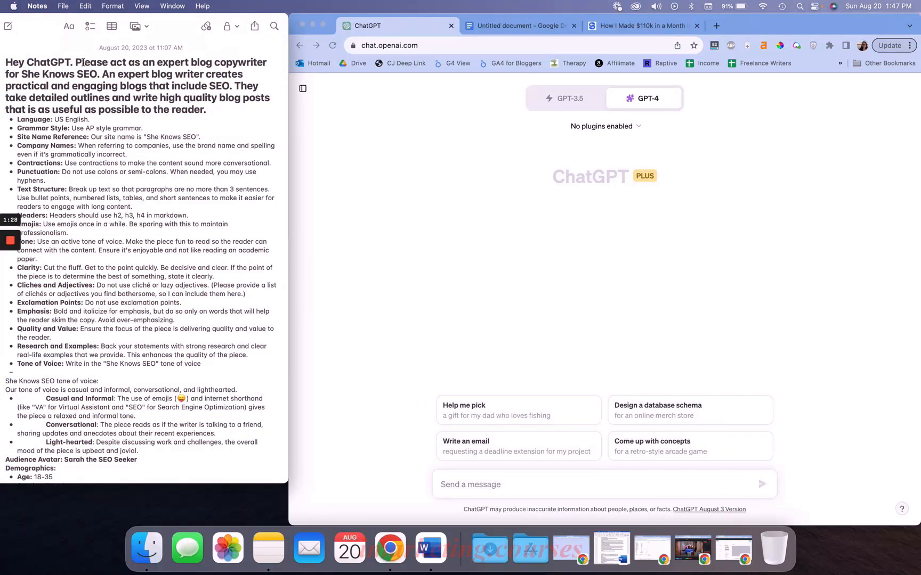
{"action": "left_click_drag", "start_coordinate": [80, 62], "coordinate": [104, 73]}
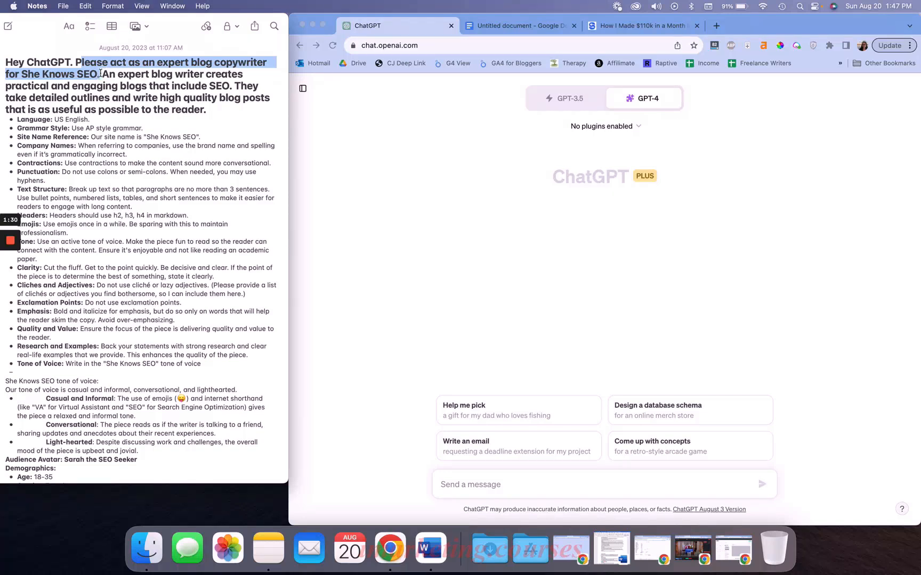
{"action": "left_click", "coordinate": [98, 73]}
{"action": "left_click_drag", "start_coordinate": [99, 73], "coordinate": [228, 108]}
{"action": "left_click", "coordinate": [215, 115]}
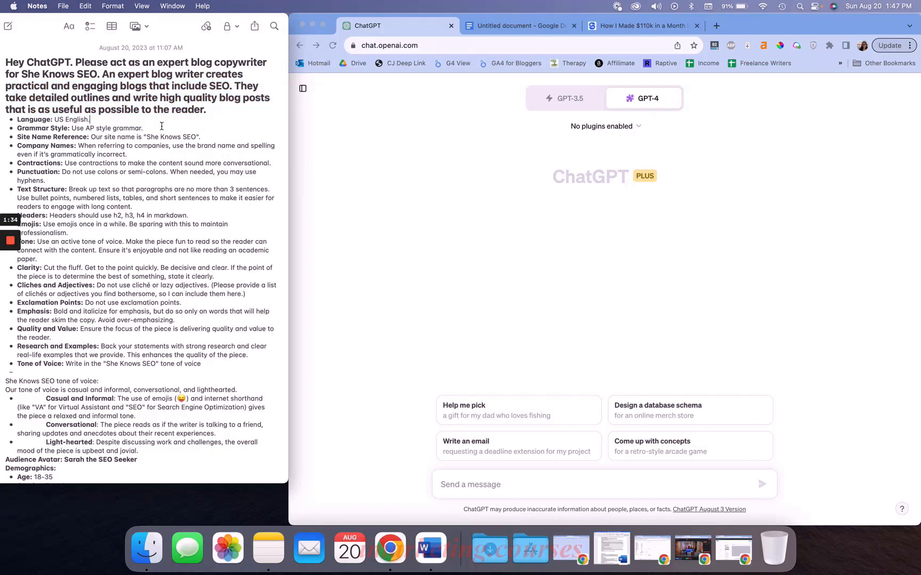
Copy the entire note and paste it into the new chat's message box
{"action": "scroll", "coordinate": [162, 128], "scroll_direction": "down", "scroll_amount": 10}
{"action": "scroll", "coordinate": [154, 154], "scroll_direction": "down", "scroll_amount": 5}
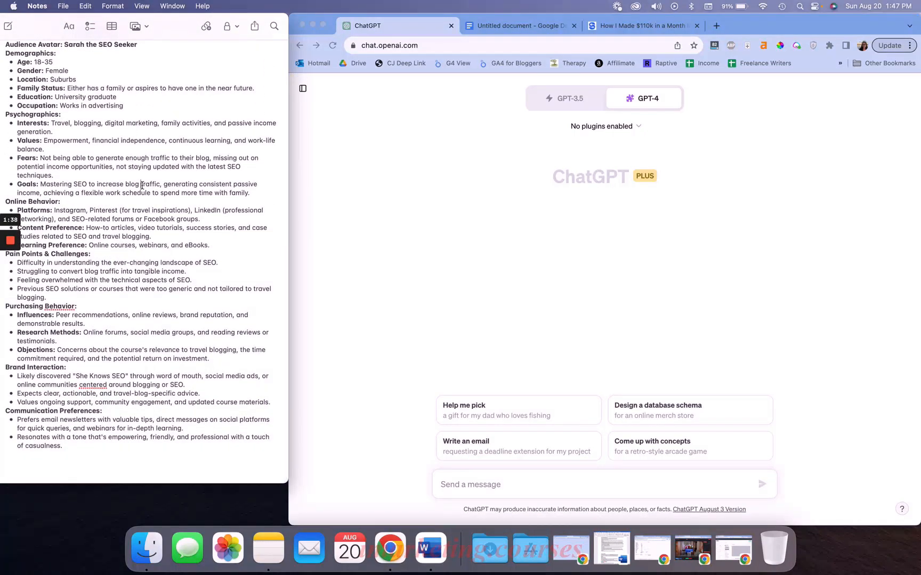
{"action": "key", "text": "cmd+a"}
{"action": "key", "text": "cmd+c"}
{"action": "left_click", "coordinate": [464, 489]}
{"action": "key", "text": "super+v"}
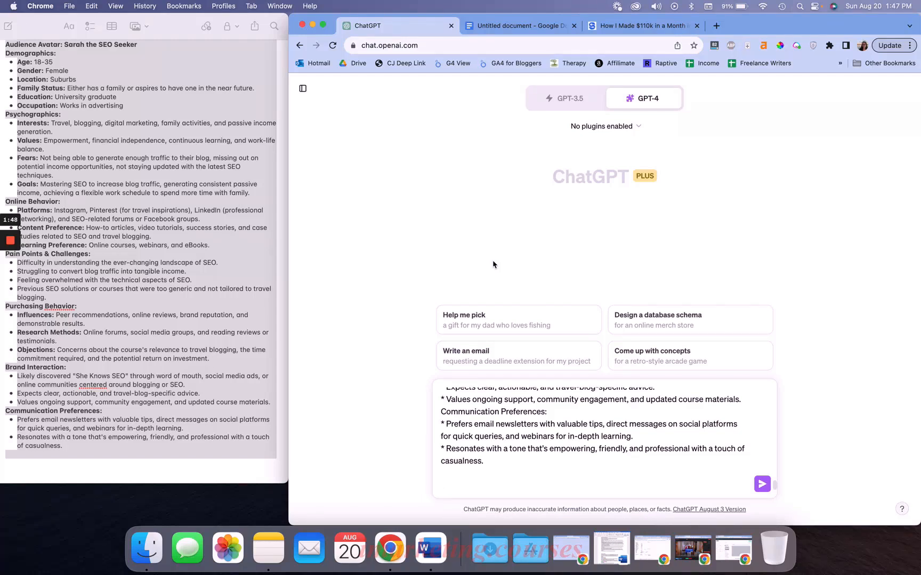
Append the line 'Once you have read the above, say "read"' to the prompt and send it
{"action": "type", "text": "Once you have read the ab"}
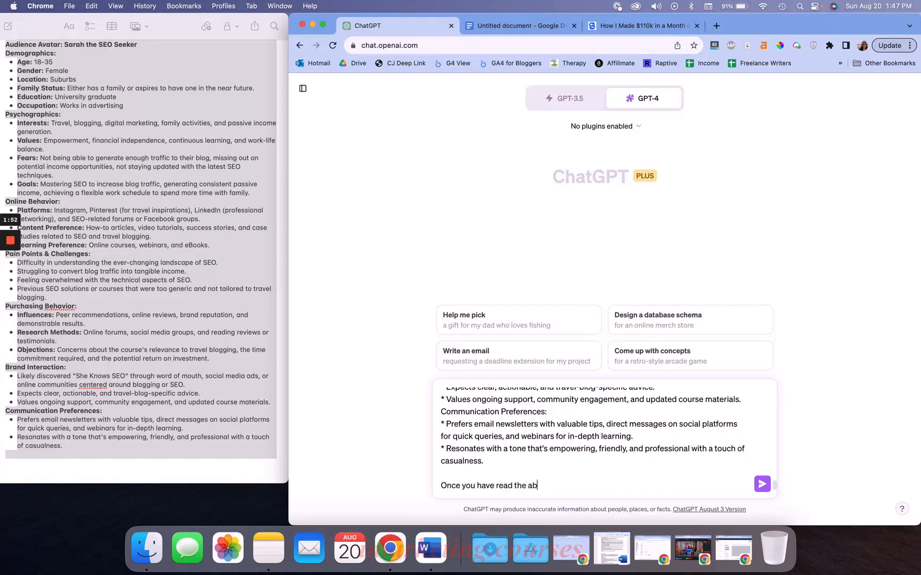
{"action": "type", "text": "ove, say \"read\""}
{"action": "key", "text": "Return"}
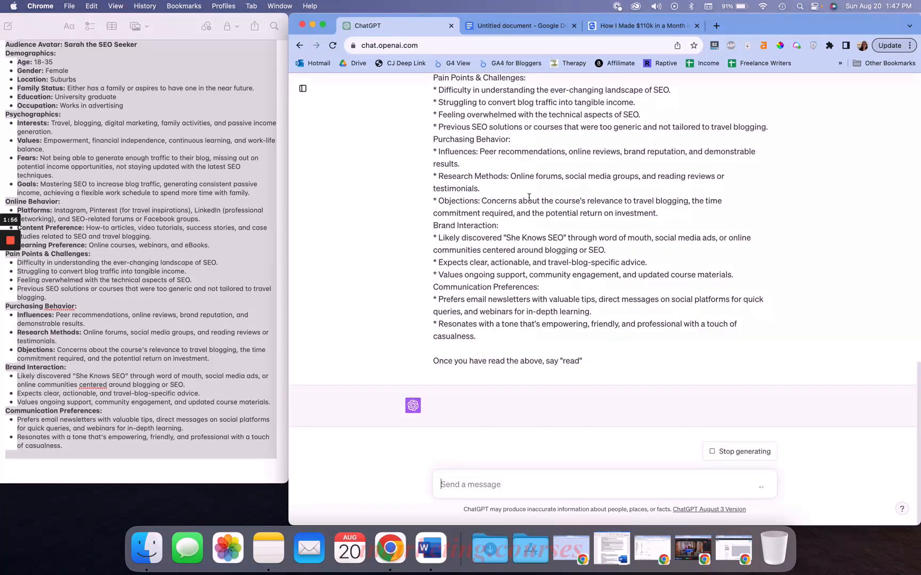
Scroll through the sent prompt and the reply to review the conversation
{"action": "scroll", "coordinate": [529, 198], "scroll_direction": "down", "scroll_amount": 15}
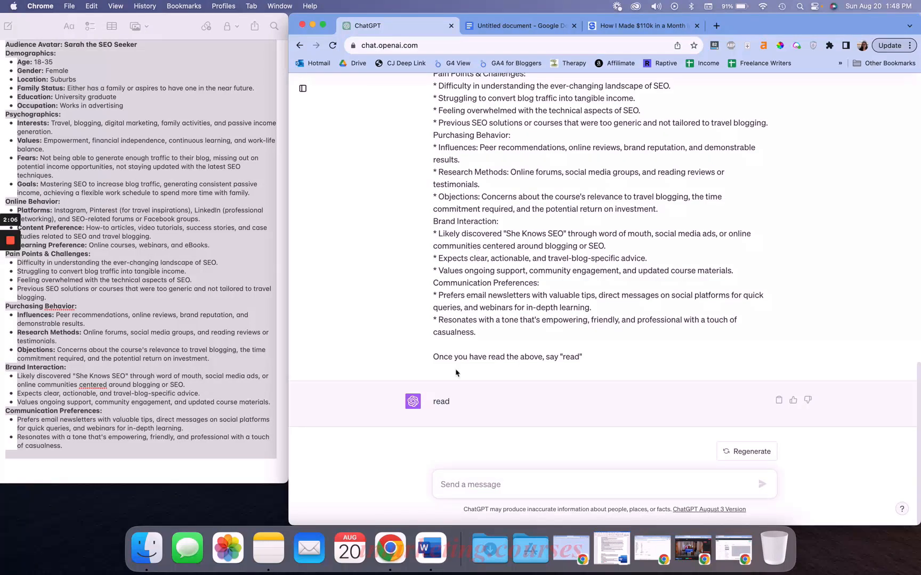
{"action": "scroll", "coordinate": [463, 351], "scroll_direction": "up", "scroll_amount": 15}
{"action": "scroll", "coordinate": [463, 352], "scroll_direction": "down", "scroll_amount": 15}
{"action": "scroll", "coordinate": [500, 277], "scroll_direction": "up", "scroll_amount": 15}
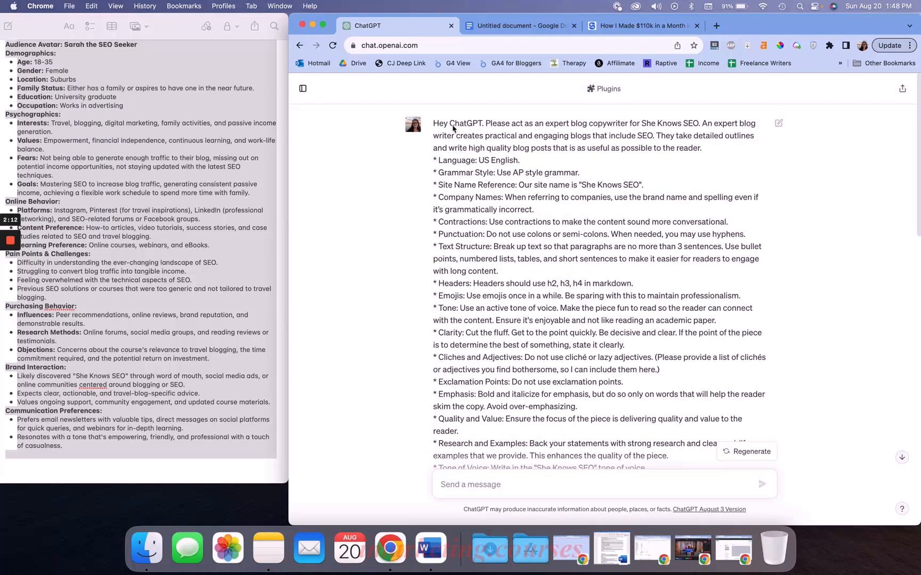
{"action": "left_click_drag", "start_coordinate": [495, 120], "coordinate": [737, 149]}
{"action": "left_click", "coordinate": [561, 181]}
{"action": "scroll", "coordinate": [561, 184], "scroll_direction": "down", "scroll_amount": 10}
{"action": "scroll", "coordinate": [561, 187], "scroll_direction": "down", "scroll_amount": 5}
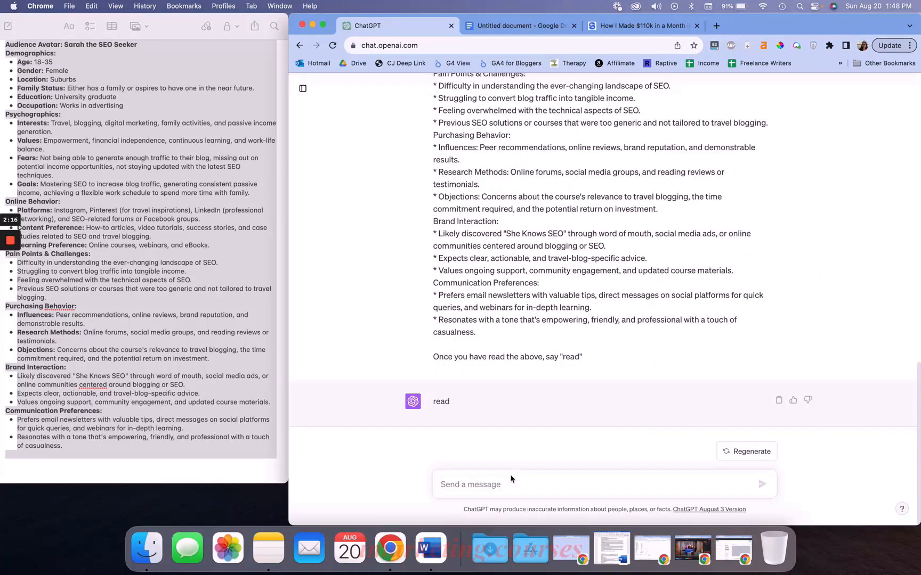
{"action": "left_click", "coordinate": [494, 486]}
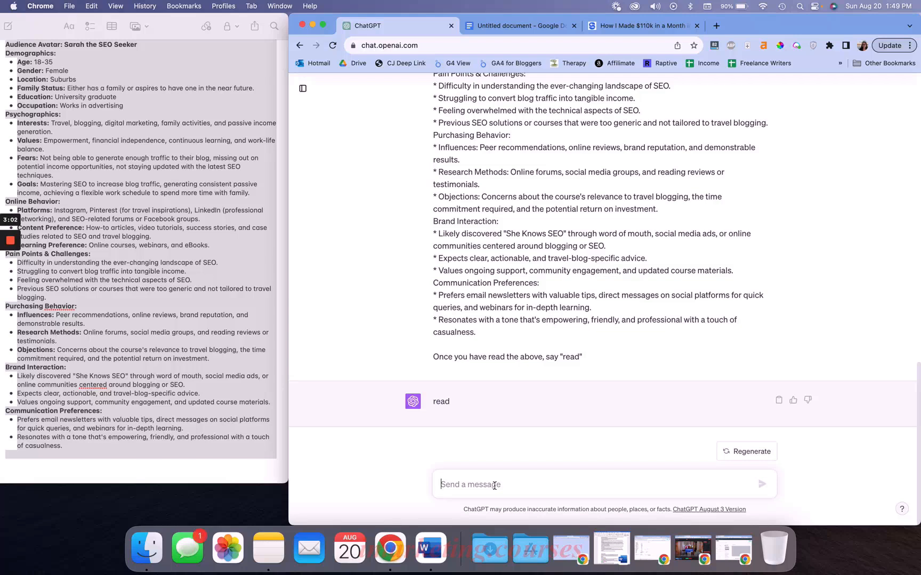
Switch to the Google Docs outline and insert a blank line after the 'How to Write Alt Text:' title
{"action": "left_click", "coordinate": [505, 27]}
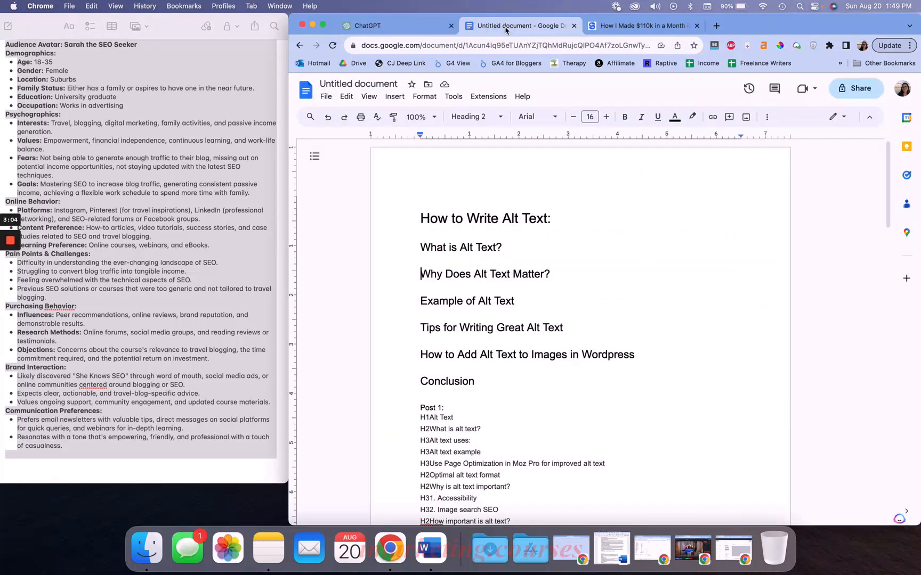
{"action": "left_click_drag", "start_coordinate": [501, 383], "coordinate": [412, 219]}
{"action": "left_click", "coordinate": [537, 240]}
{"action": "left_click_drag", "start_coordinate": [502, 391], "coordinate": [414, 204]}
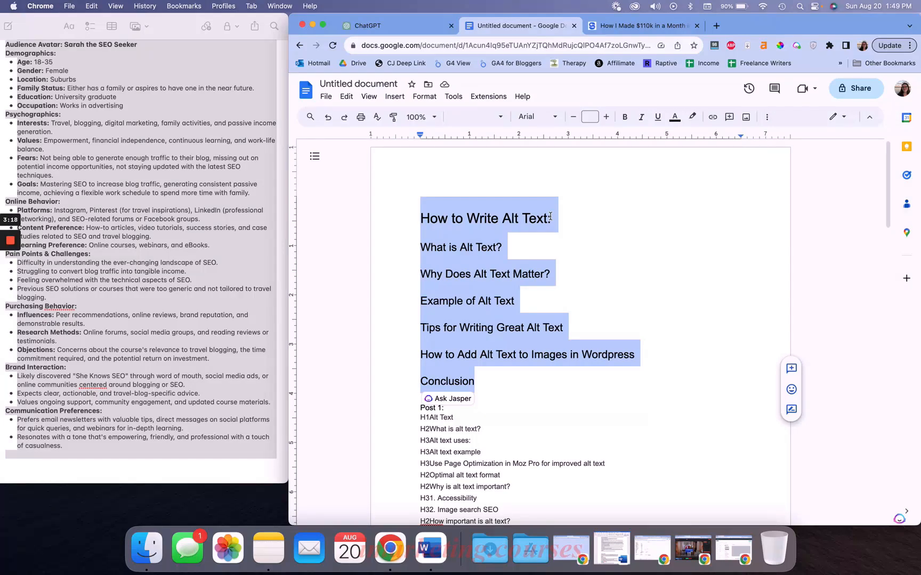
{"action": "left_click", "coordinate": [551, 216]}
{"action": "key", "text": "Return"}
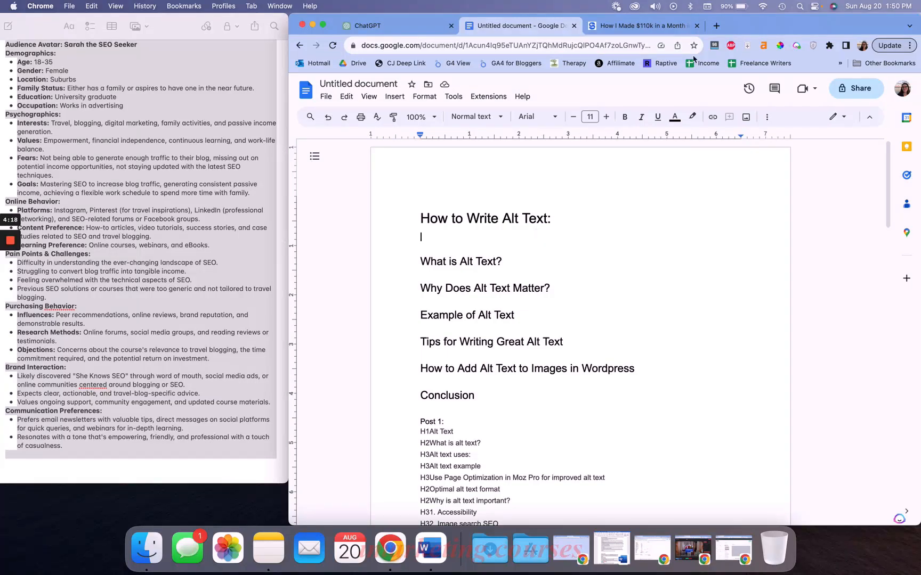
Search Google for 'spear framework for intros' and open the Increasing.com SPEAR framework article
{"action": "left_click", "coordinate": [716, 27]}
{"action": "type", "text": "spear"}
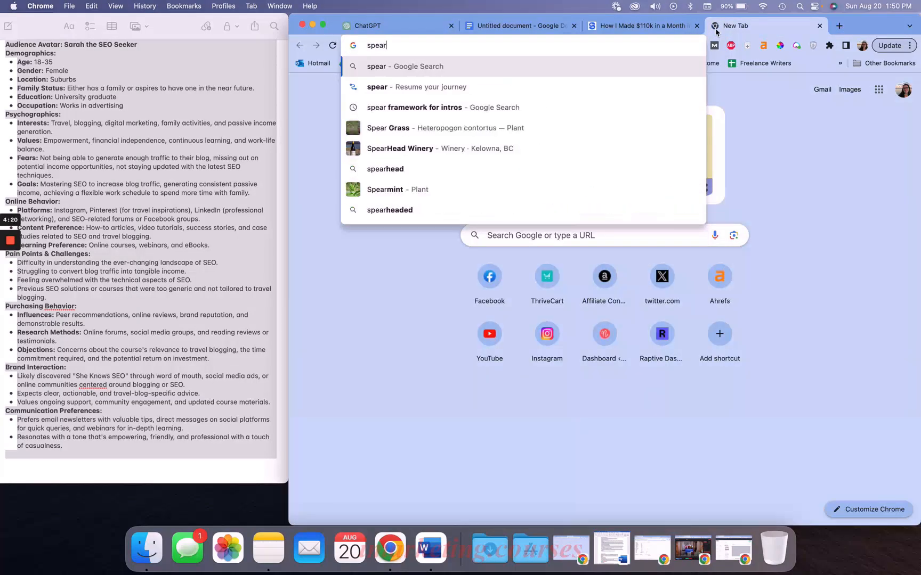
{"action": "key", "text": "Down"}
{"action": "key", "text": "Down"}
{"action": "key", "text": "Return"}
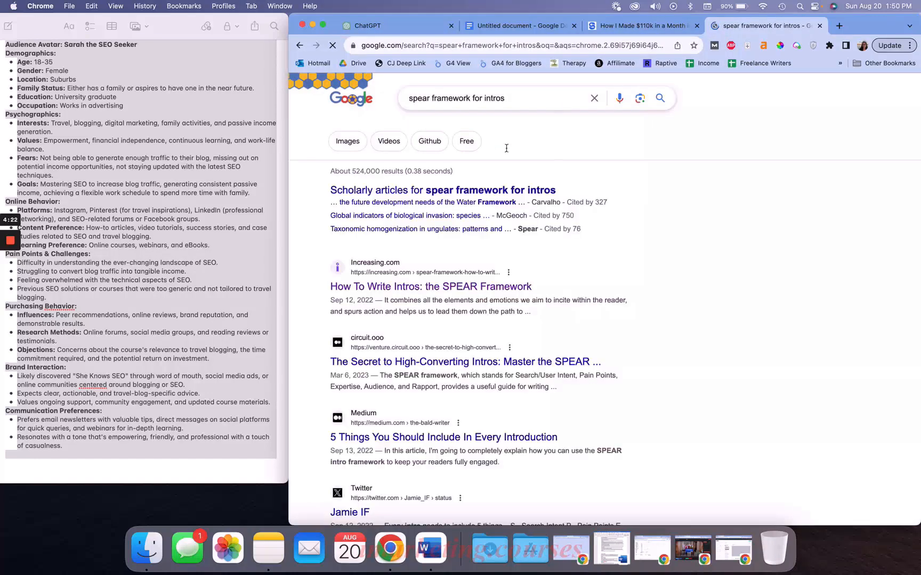
{"action": "left_click", "coordinate": [431, 288]}
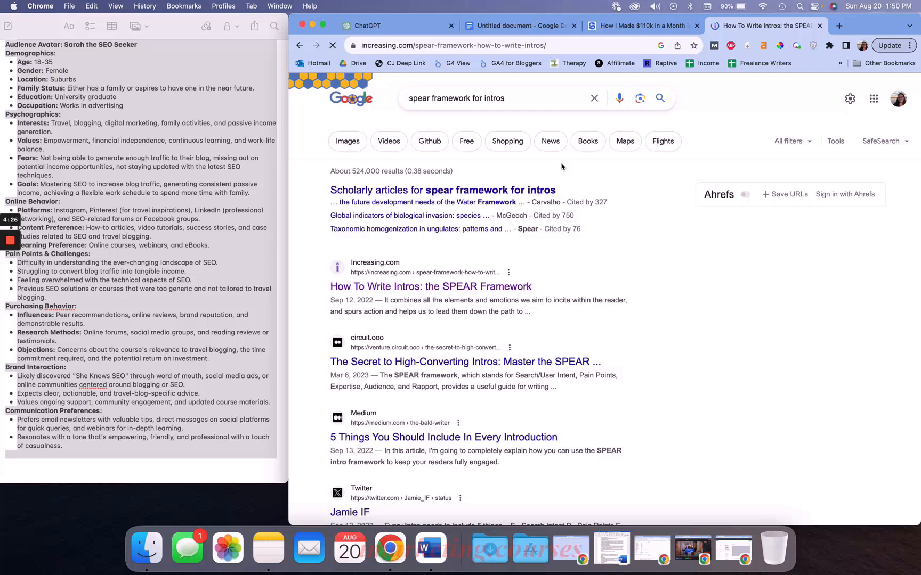
{"action": "scroll", "coordinate": [556, 166], "scroll_direction": "down", "scroll_amount": 10}
{"action": "scroll", "coordinate": [555, 165], "scroll_direction": "down", "scroll_amount": 10}
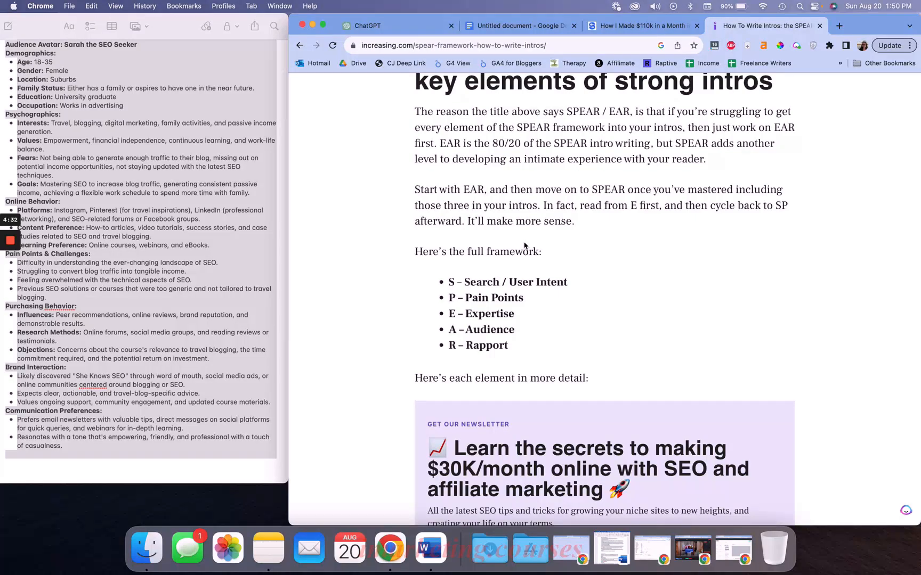
Copy the SPEAR framework article's URL
{"action": "left_click", "coordinate": [469, 45]}
{"action": "key", "text": "super+c"}
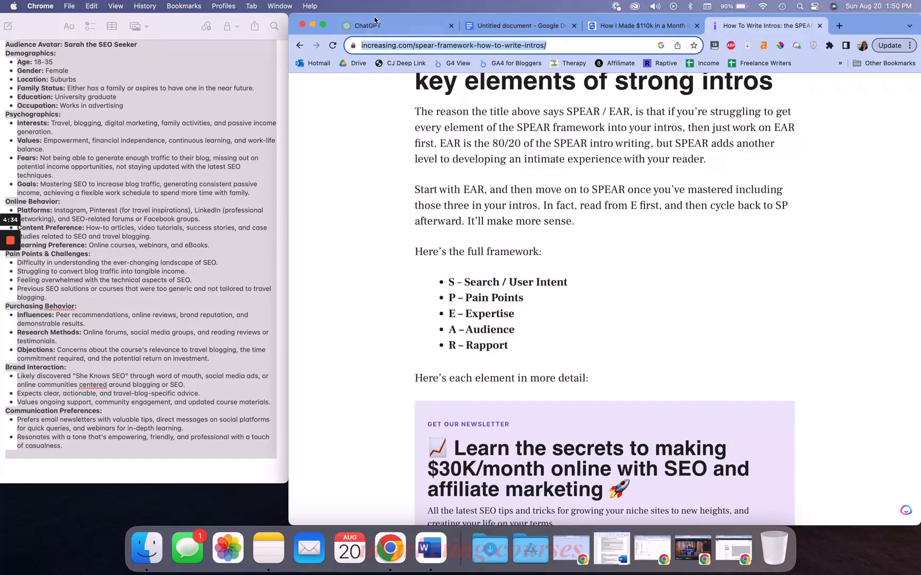
Start a new chat in ChatGPT
{"action": "left_click", "coordinate": [376, 24]}
{"action": "left_click", "coordinate": [300, 96]}
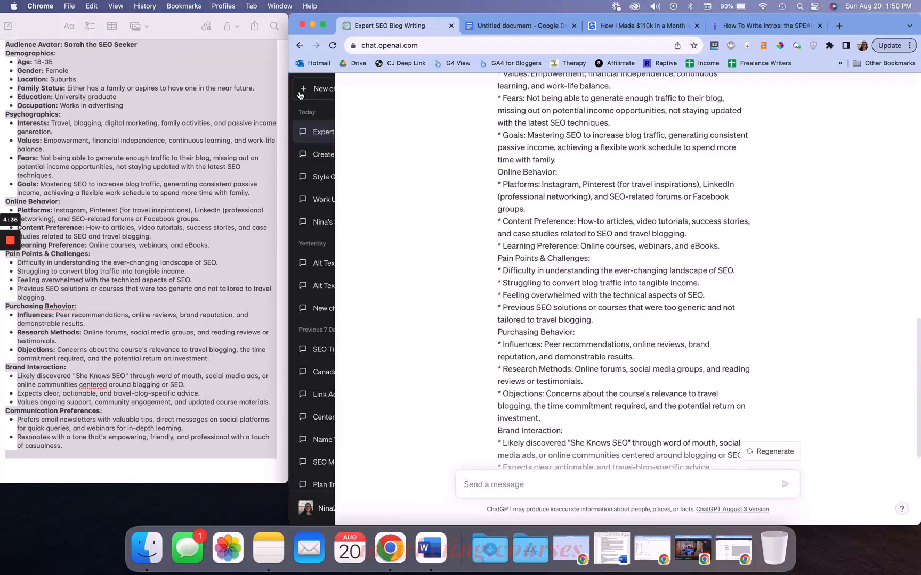
{"action": "left_click", "coordinate": [322, 90]}
{"action": "left_click", "coordinate": [408, 88]}
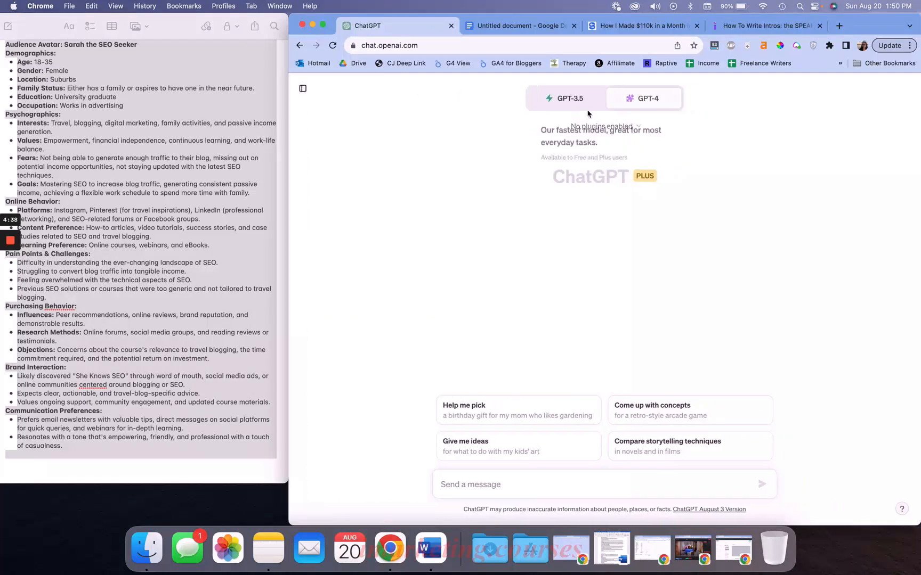
Switch the new chat to GPT-4 and enable the WebPilot plugin
{"action": "left_click", "coordinate": [644, 98]}
{"action": "left_click", "coordinate": [604, 126]}
{"action": "scroll", "coordinate": [601, 224], "scroll_direction": "down", "scroll_amount": 5}
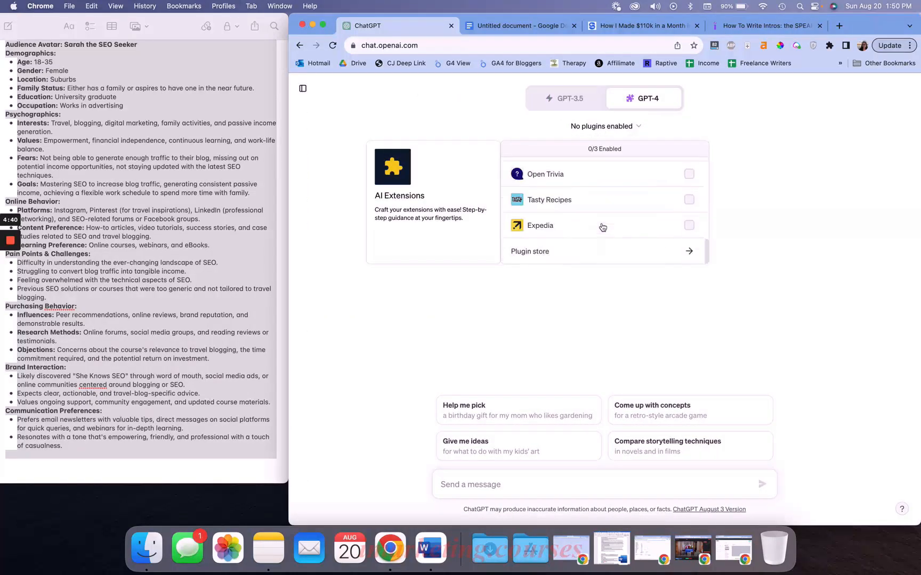
{"action": "scroll", "coordinate": [682, 200], "scroll_direction": "up", "scroll_amount": 2}
{"action": "left_click", "coordinate": [688, 171]}
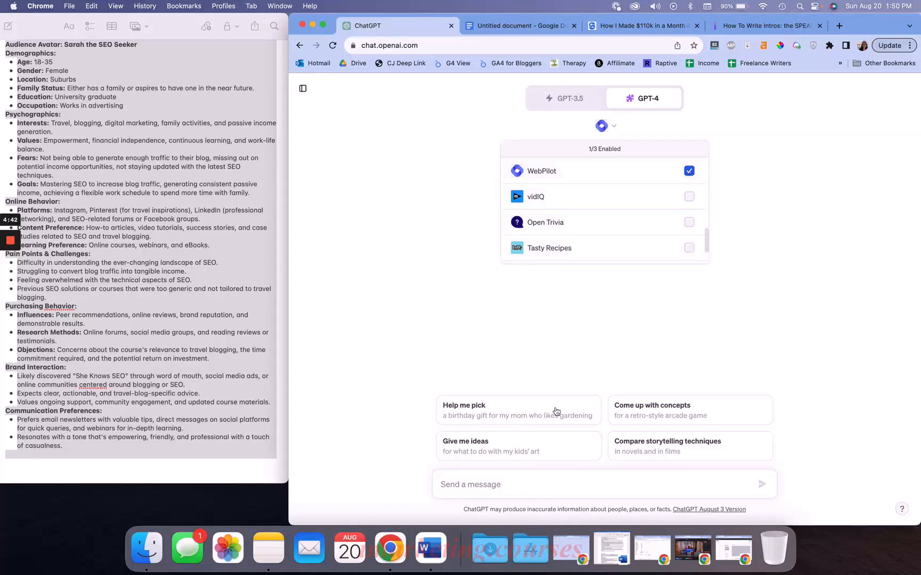
Paste the article URL and ask ChatGPT to read and summarize it with actionable steps for writing a blog post intro, then send
{"action": "left_click", "coordinate": [520, 479]}
{"action": "key", "text": "super+v"}
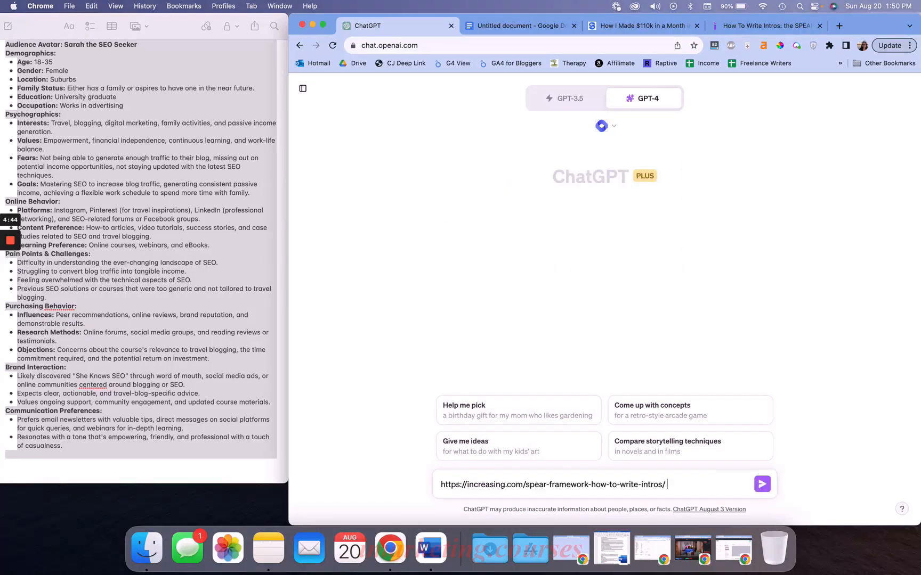
{"action": "type", "text": "Please read and summar"}
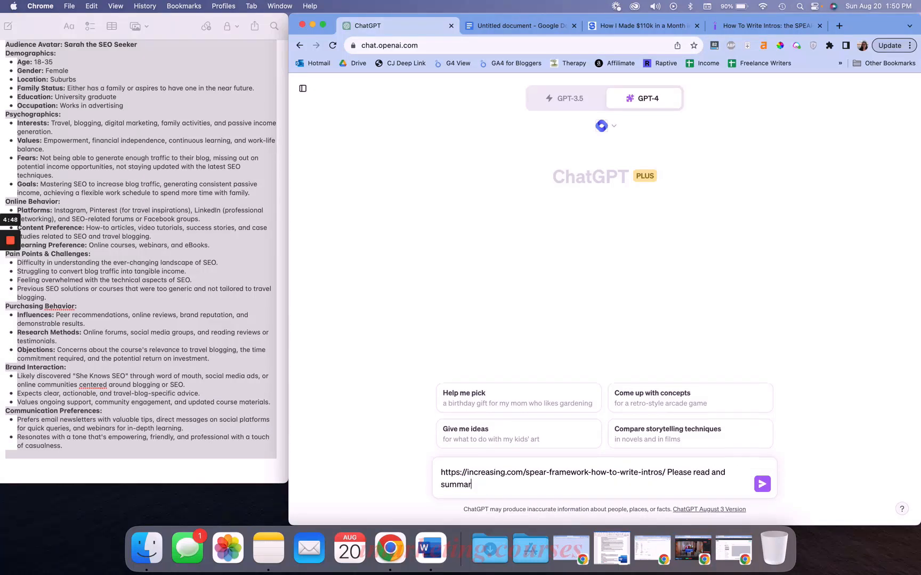
{"action": "type", "text": "ize wih "}
{"action": "type", "text": "h actionable steps for writing an in"}
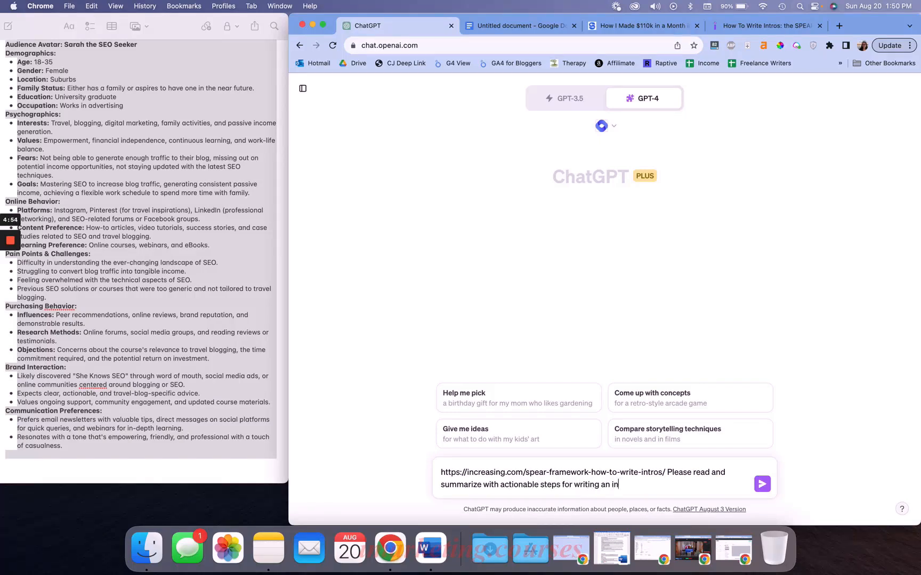
{"action": "type", "text": "toduc"}
{"action": "key", "text": "BackSpace"}
{"action": "key", "text": "BackSpace"}
{"action": "key", "text": "BackSpace"}
{"action": "key", "text": "BackSpace"}
{"action": "type", "text": "ro to a blog with with this "}
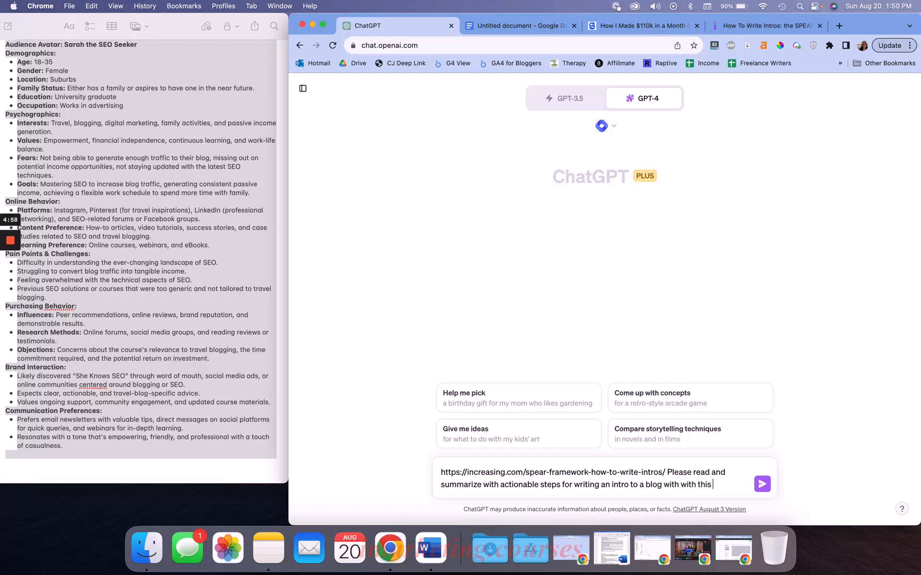
{"action": "type", "text": "them"}
{"action": "double_click", "coordinate": [671, 484]}
{"action": "type", "text": "post"}
{"action": "key", "text": "Return"}
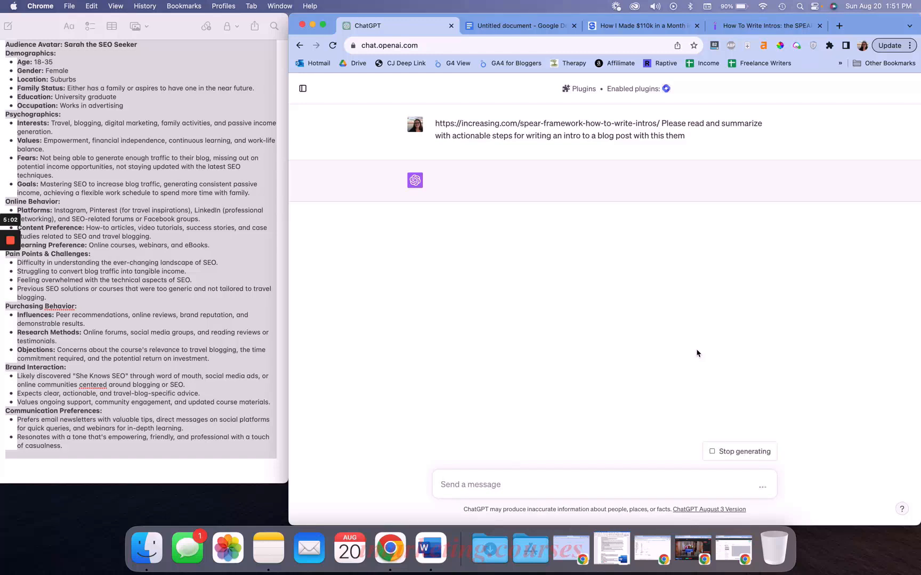
Review the reply summarizing the SPEAR framework
{"action": "double_click", "coordinate": [675, 135]}
{"action": "left_click", "coordinate": [722, 144]}
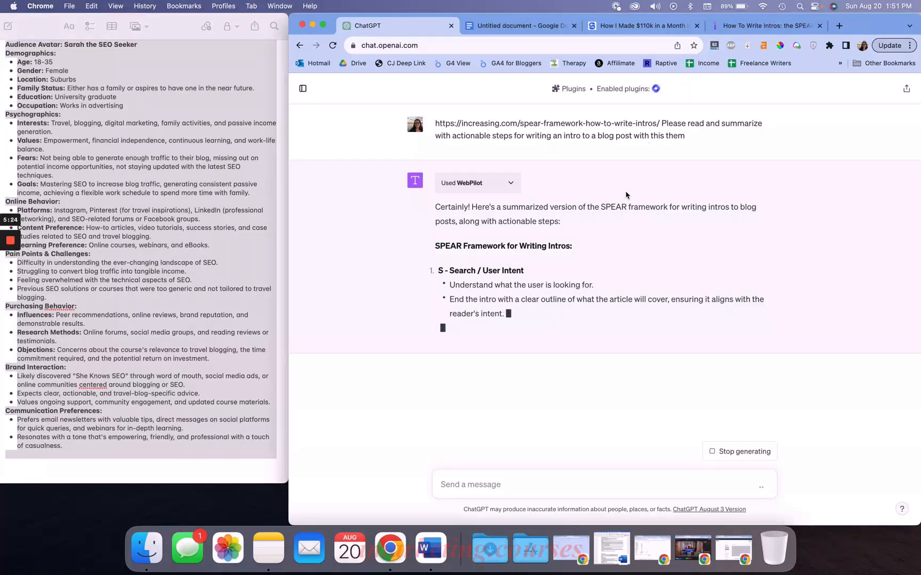
{"action": "left_click_drag", "start_coordinate": [437, 271], "coordinate": [525, 271]}
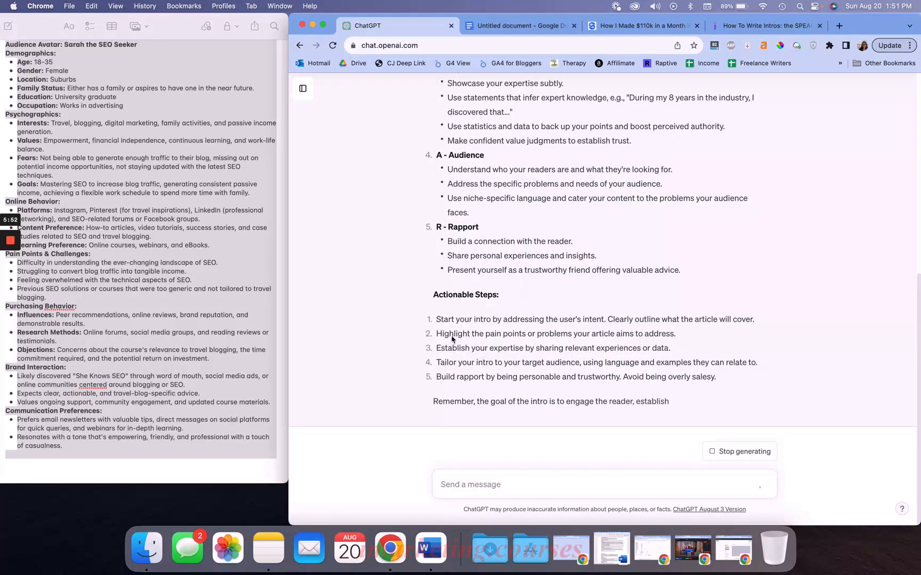
Copy the five actionable steps from the reply
{"action": "left_click_drag", "start_coordinate": [432, 319], "coordinate": [726, 367]}
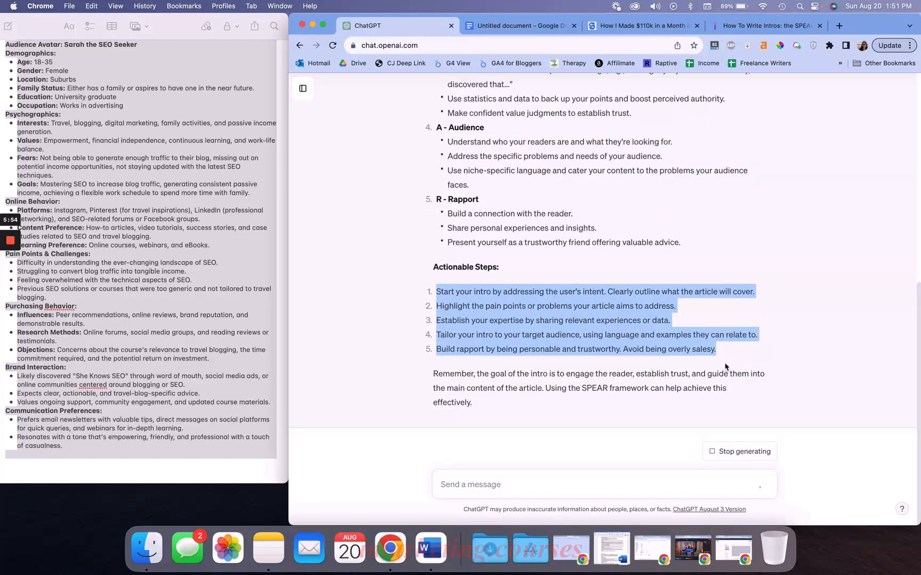
{"action": "scroll", "coordinate": [613, 245], "scroll_direction": "up", "scroll_amount": 10}
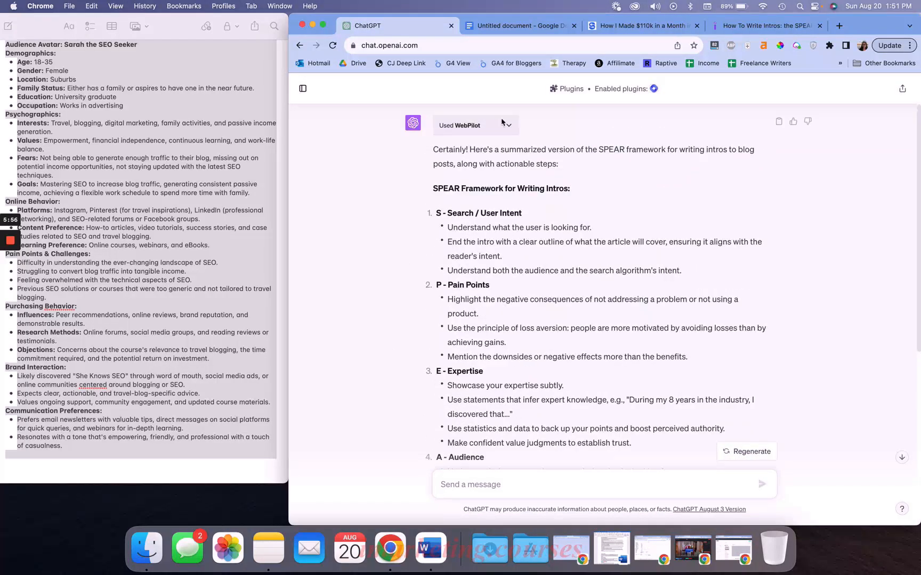
{"action": "scroll", "coordinate": [502, 122], "scroll_direction": "down", "scroll_amount": 10}
{"action": "scroll", "coordinate": [496, 187], "scroll_direction": "up", "scroll_amount": 2}
{"action": "key", "text": "super+c"}
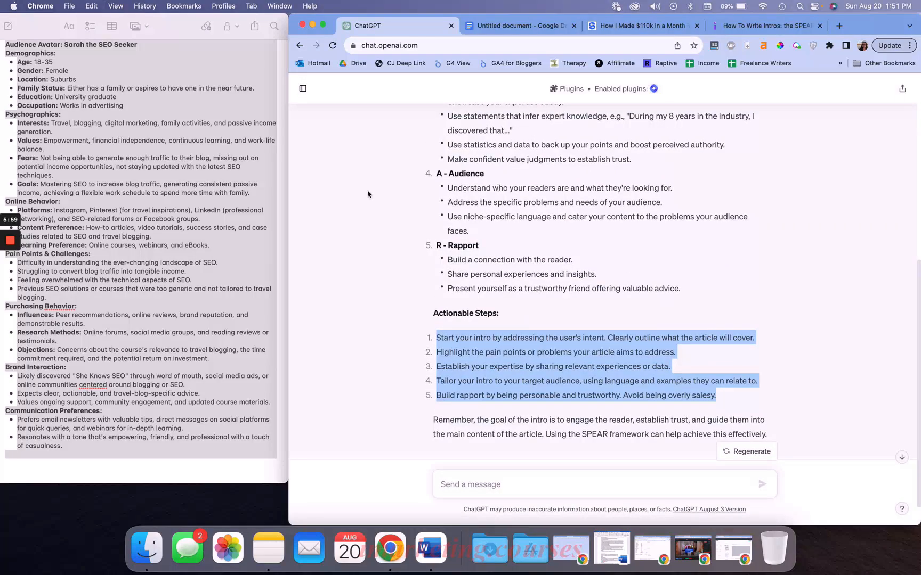
Return to the Expert SEO Blog Writing conversation
{"action": "left_click", "coordinate": [301, 94]}
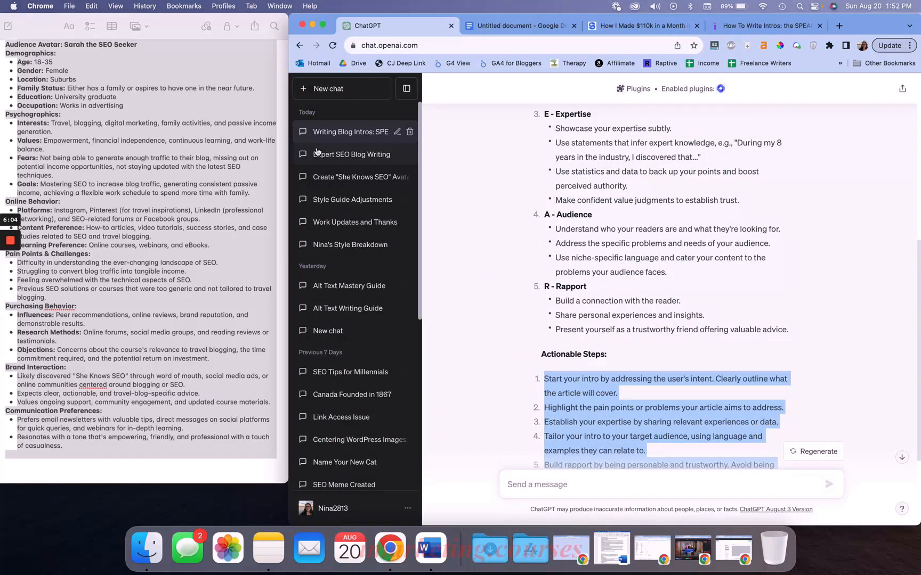
{"action": "left_click", "coordinate": [317, 153]}
{"action": "left_click", "coordinate": [398, 95]}
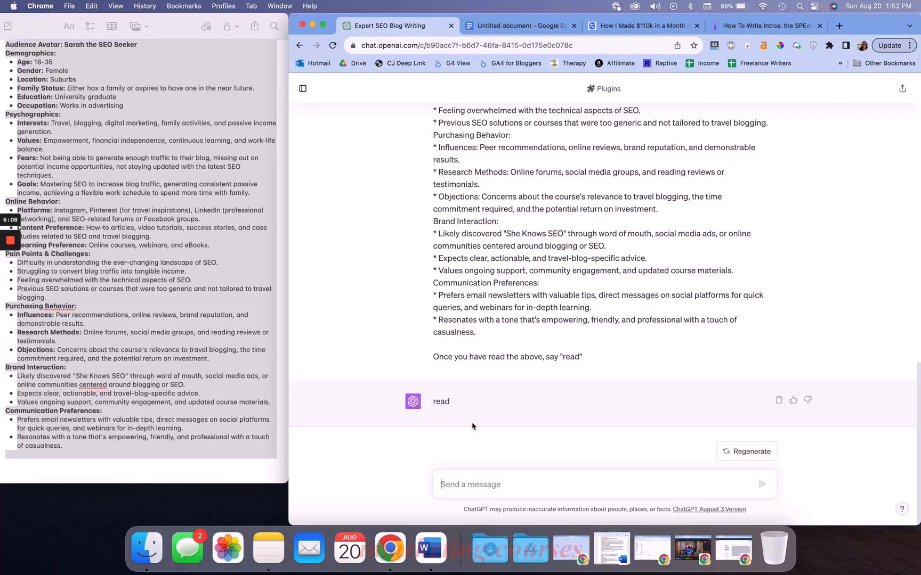
{"action": "scroll", "coordinate": [472, 426], "scroll_direction": "up", "scroll_amount": 20}
{"action": "scroll", "coordinate": [538, 284], "scroll_direction": "down", "scroll_amount": 10}
{"action": "scroll", "coordinate": [538, 284], "scroll_direction": "down", "scroll_amount": 5}
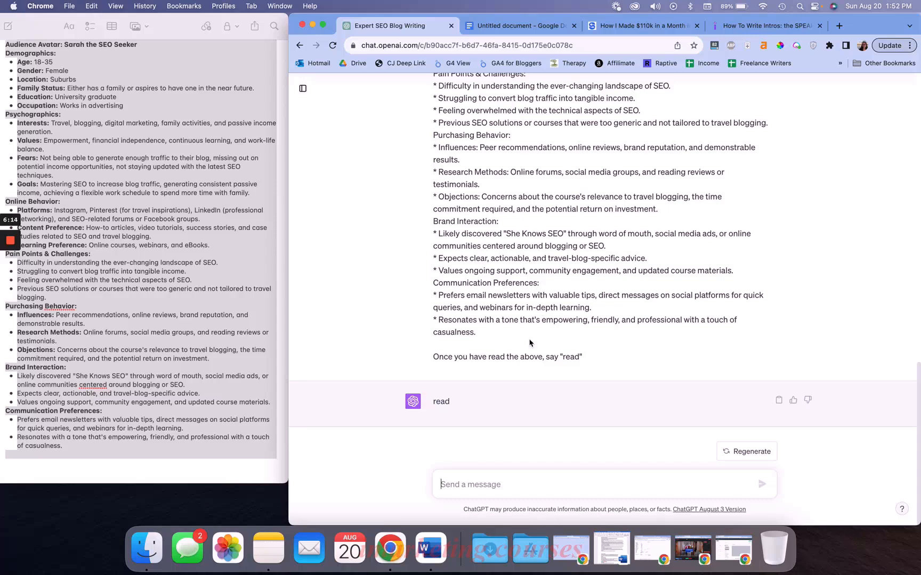
Write a message saying 'We are going to write a blog post on the topic of "how to write alt text" for bloggers.' and start a new line
{"action": "type", "text": "T"}
{"action": "key", "text": "BackSpace"}
{"action": "type", "text": "We are going to write a bl"}
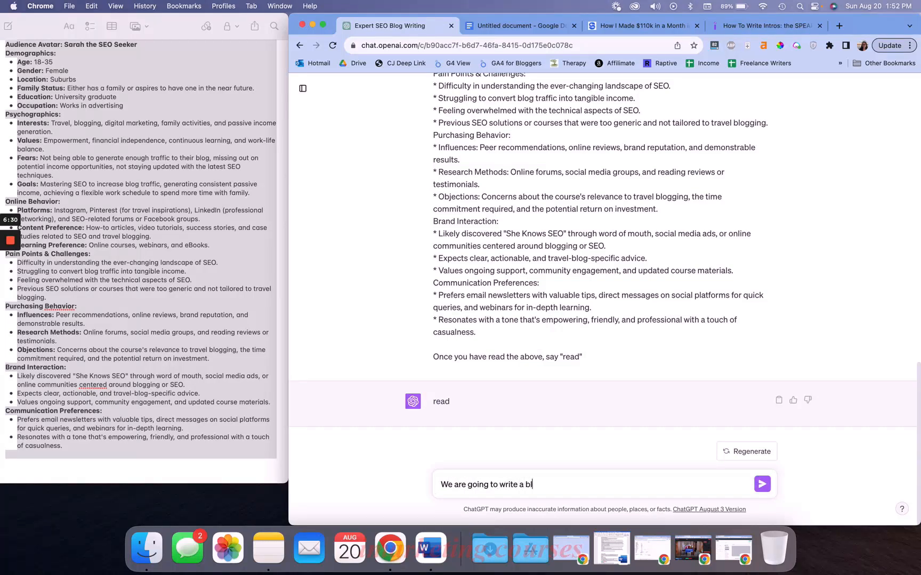
{"action": "type", "text": "og post on the topic of"}
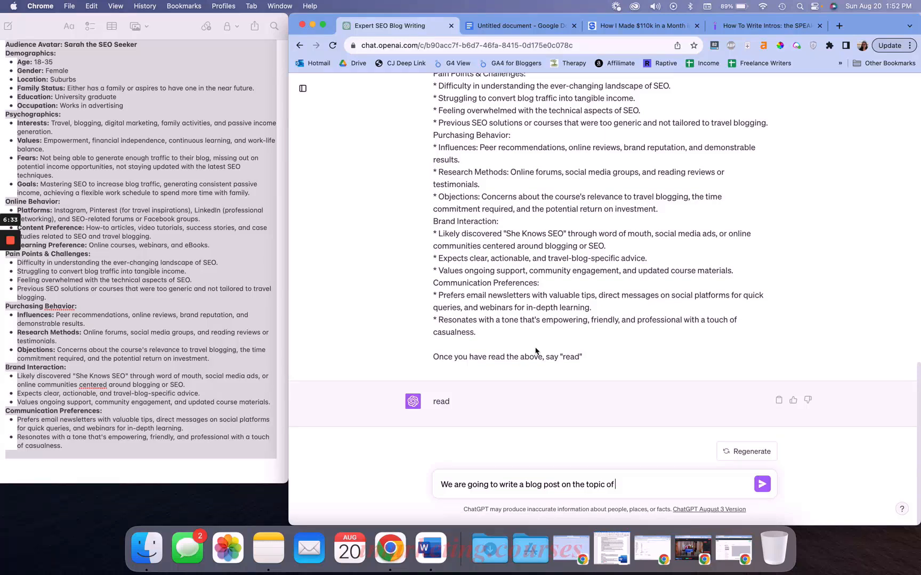
{"action": "left_click", "coordinate": [511, 25]}
{"action": "left_click", "coordinate": [396, 26]}
{"action": "type", "text": "\"how to write alt text\" for bloggers"}
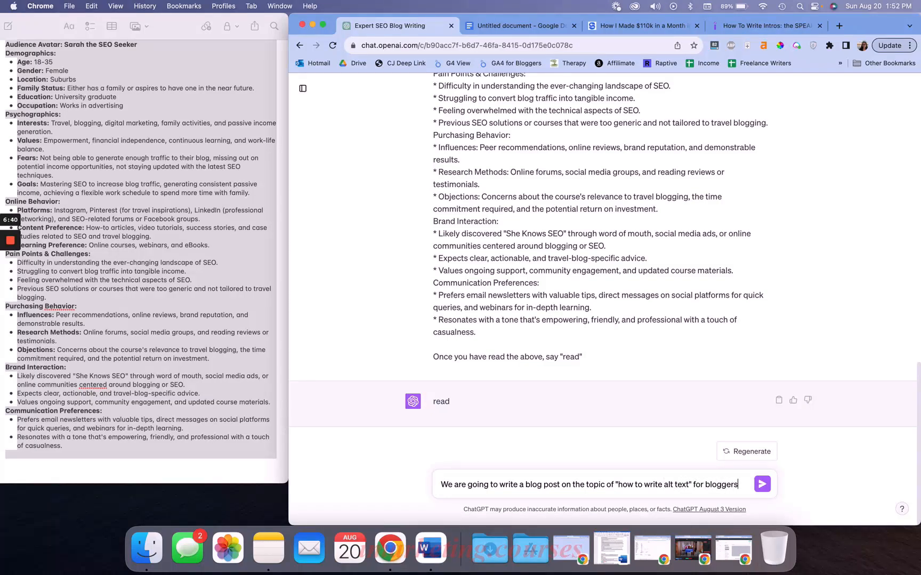
{"action": "scroll", "coordinate": [517, 309], "scroll_direction": "up", "scroll_amount": 1}
{"action": "scroll", "coordinate": [517, 309], "scroll_direction": "down", "scroll_amount": 1}
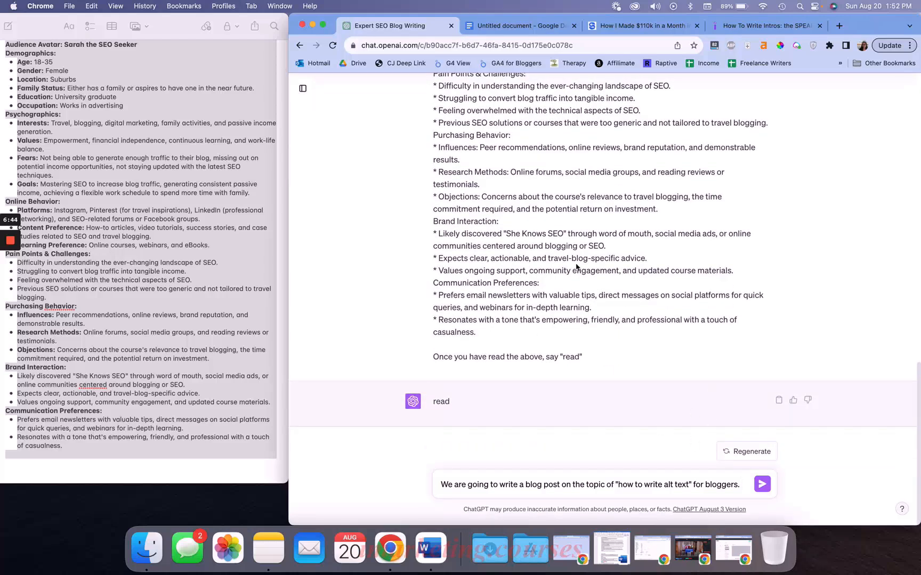
{"action": "scroll", "coordinate": [533, 277], "scroll_direction": "up", "scroll_amount": 2}
{"action": "scroll", "coordinate": [585, 246], "scroll_direction": "down", "scroll_amount": 2}
{"action": "key", "text": "shift+Return"}
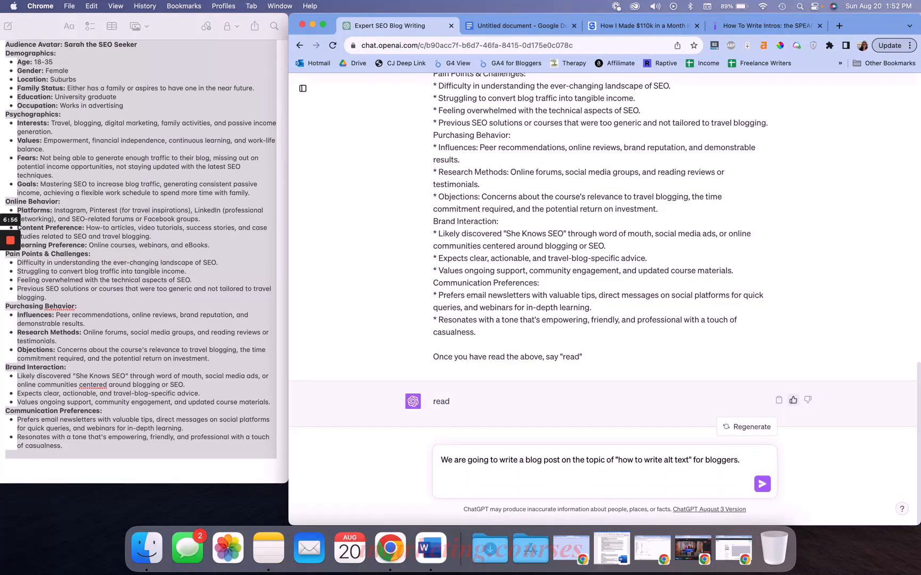
Add 'Here is how to write a good introduction for a blog post:' and paste the copied intro steps below it
{"action": "type", "text": "Here is how to write a good int"}
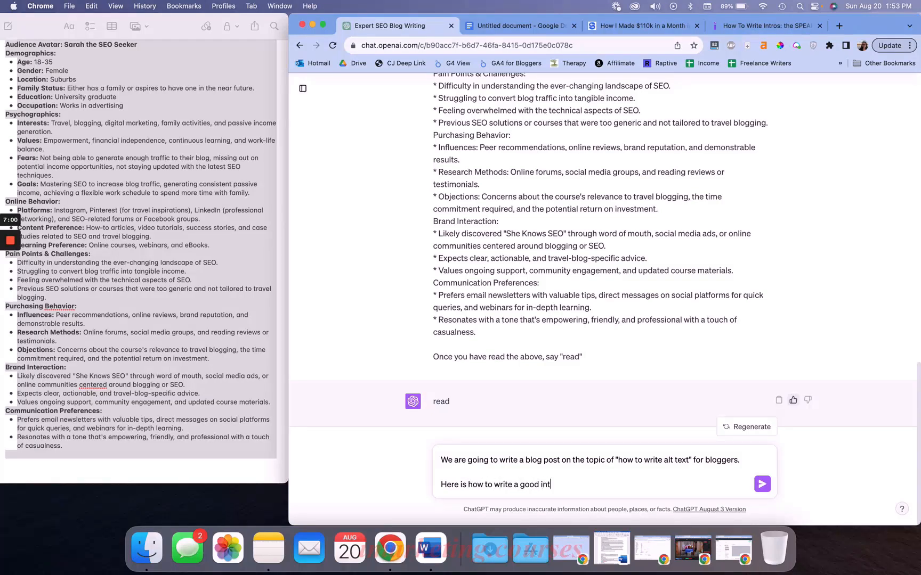
{"action": "type", "text": "roduction for a blog post:"}
{"action": "key", "text": "shift+Return"}
{"action": "key", "text": "super+v"}
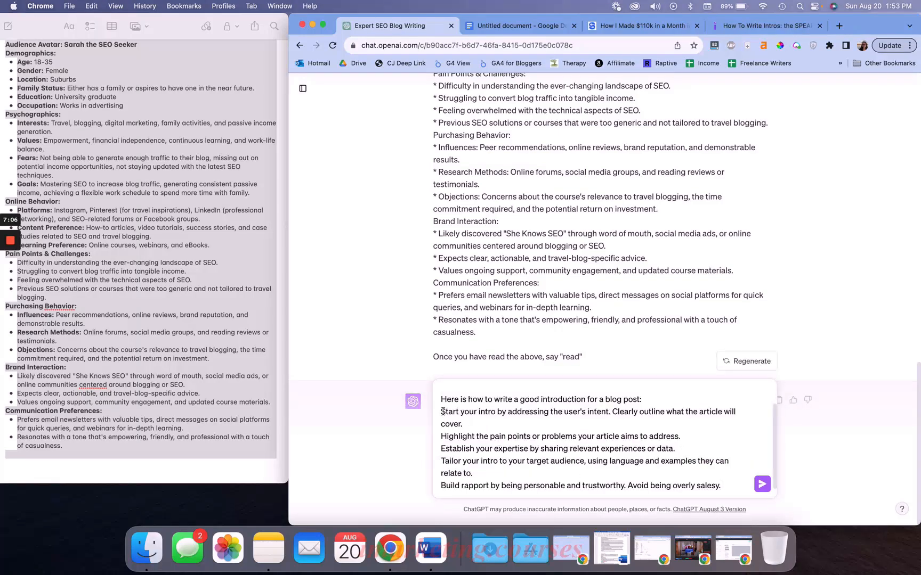
{"action": "left_click_drag", "start_coordinate": [442, 411], "coordinate": [682, 519]}
{"action": "left_click", "coordinate": [734, 486]}
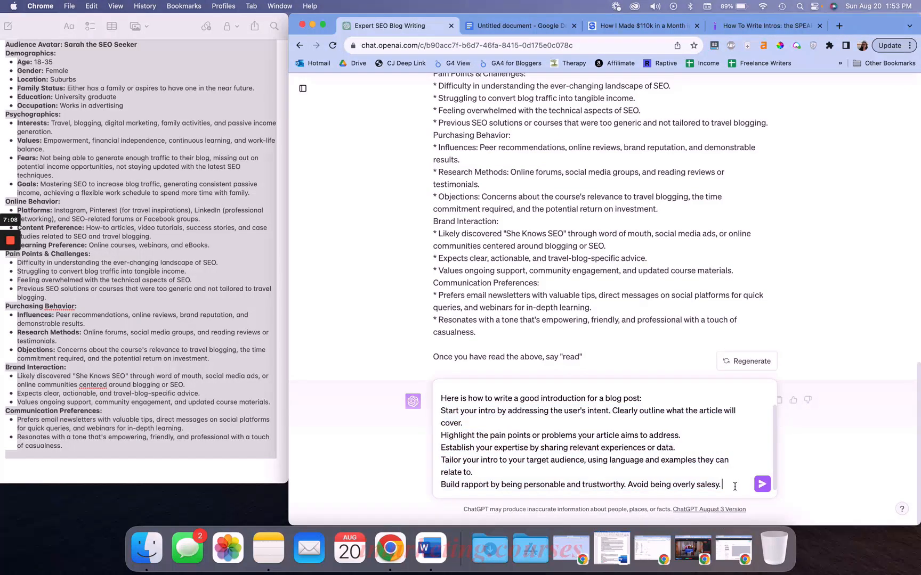
{"action": "key", "text": "shift+Return"}
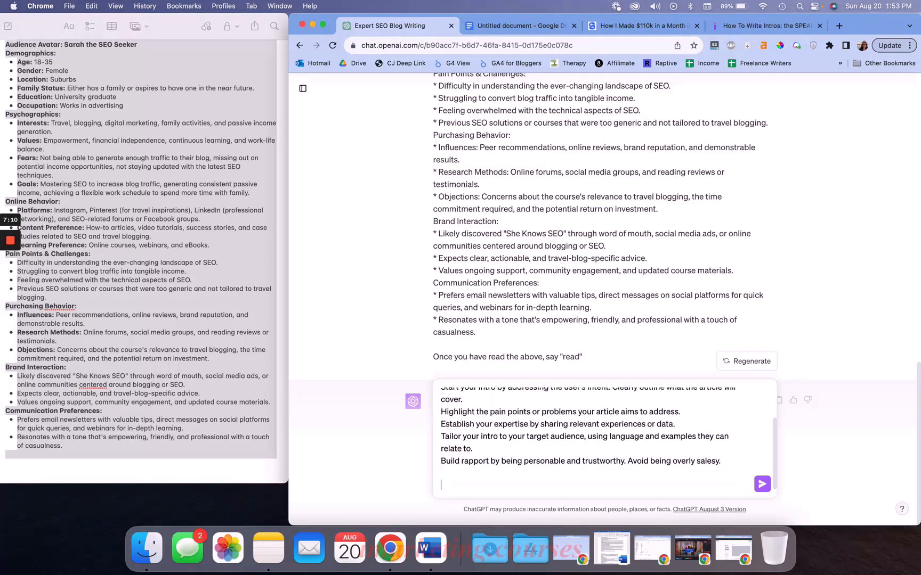
Add the request 'Please write a 50-100 word introduction for this blog post.' followed by blank lines
{"action": "type", "text": "lesy.  P"}
{"action": "type", "text": "lease write "}
{"action": "type", "text": "a 50-1000"}
{"action": "key", "text": "BackSpace"}
{"action": "type", "text": "word introduc"}
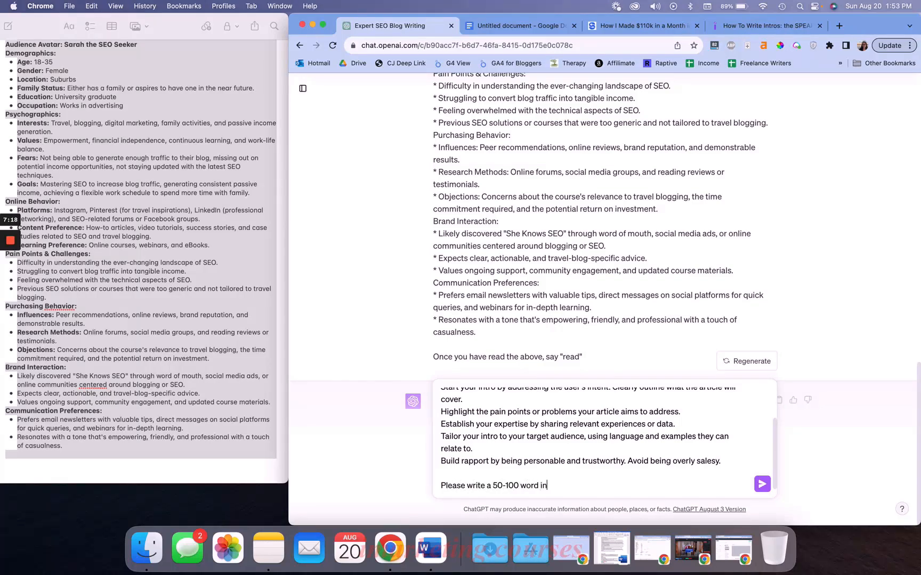
{"action": "type", "text": "or this blog post."}
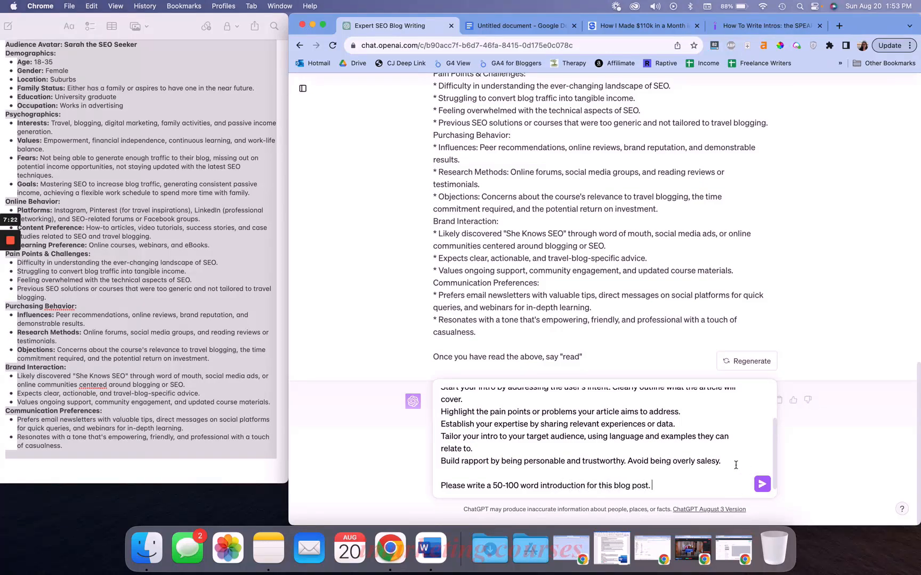
{"action": "scroll", "coordinate": [734, 465], "scroll_direction": "up", "scroll_amount": 3}
{"action": "scroll", "coordinate": [733, 465], "scroll_direction": "down", "scroll_amount": 3}
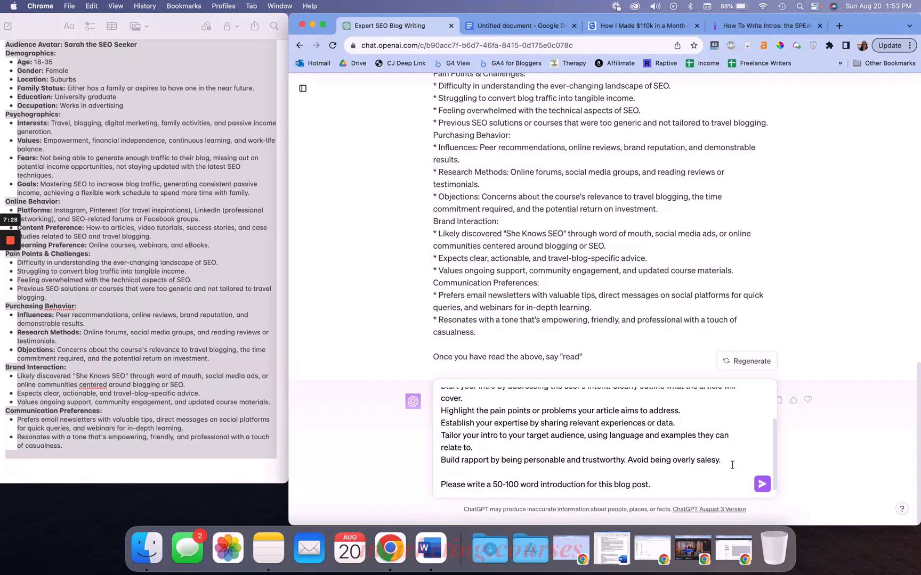
{"action": "key", "text": "shift+Return"}
{"action": "key", "text": "shift+Return"}
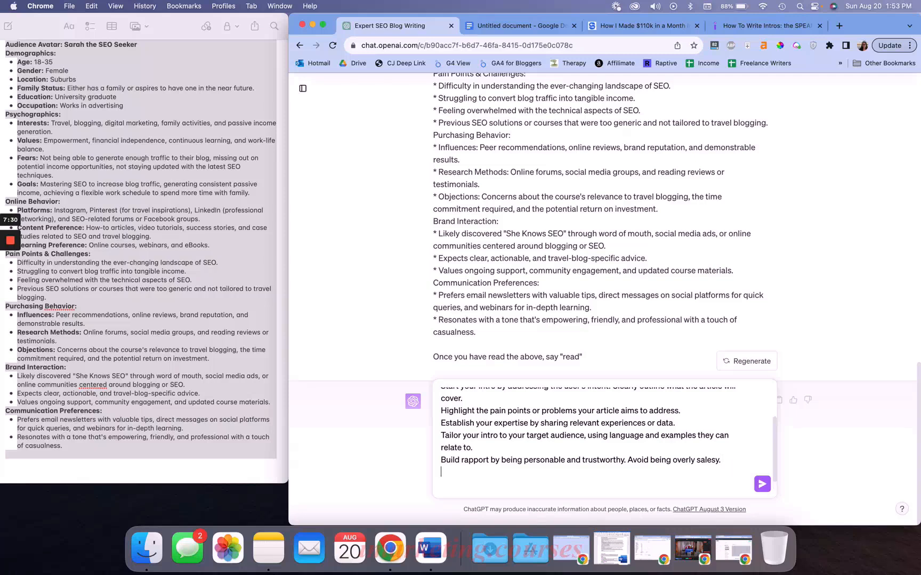
Add the line 'The keyword should be used in the first sentence. This post's keyword is "how to write alt text"' and start a new line
{"action": "key", "text": "BackSpace"}
{"action": "type", "text": "The keyword should be used i"}
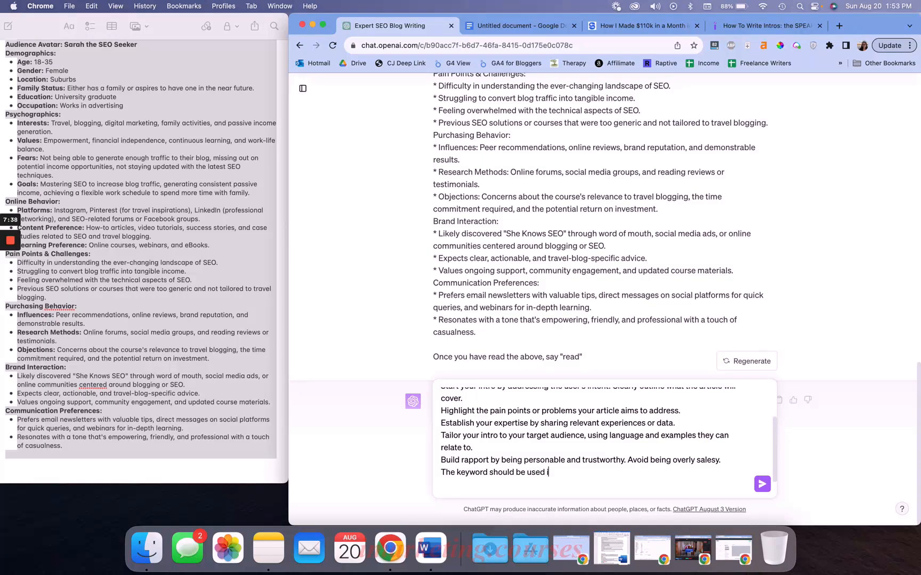
{"action": "type", "text": "n the first sentence. This post's keywrod"}
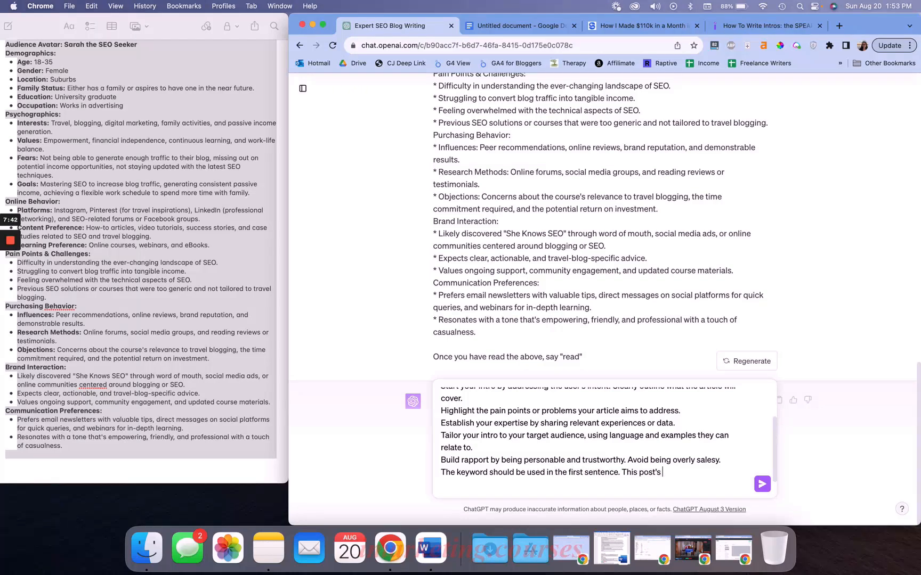
{"action": "key", "text": "BackSpace"}
{"action": "key", "text": "BackSpace"}
{"action": "key", "text": "BackSpace"}
{"action": "type", "text": "ord is \""}
{"action": "scroll", "coordinate": [743, 457], "scroll_direction": "up", "scroll_amount": 2}
{"action": "type", "text": "how to"}
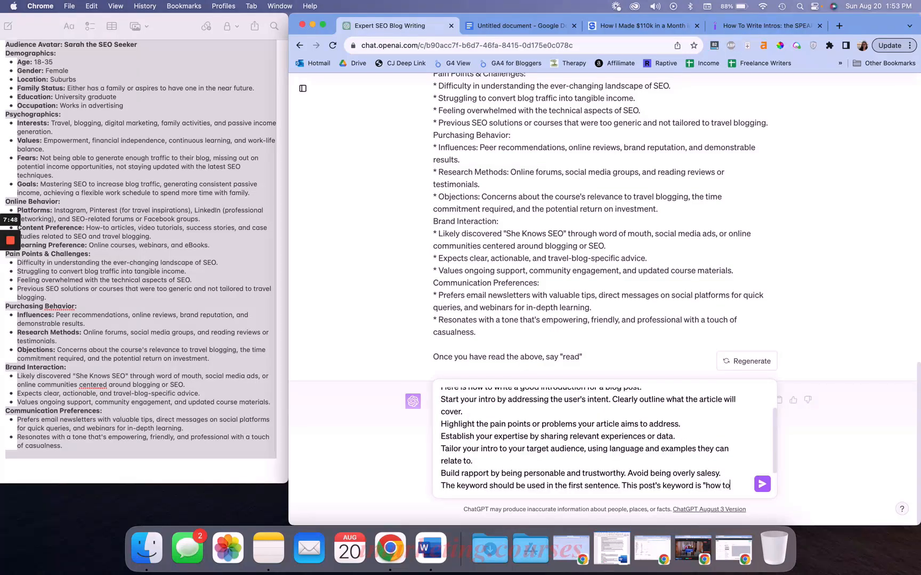
{"action": "type", "text": " write alt text\""}
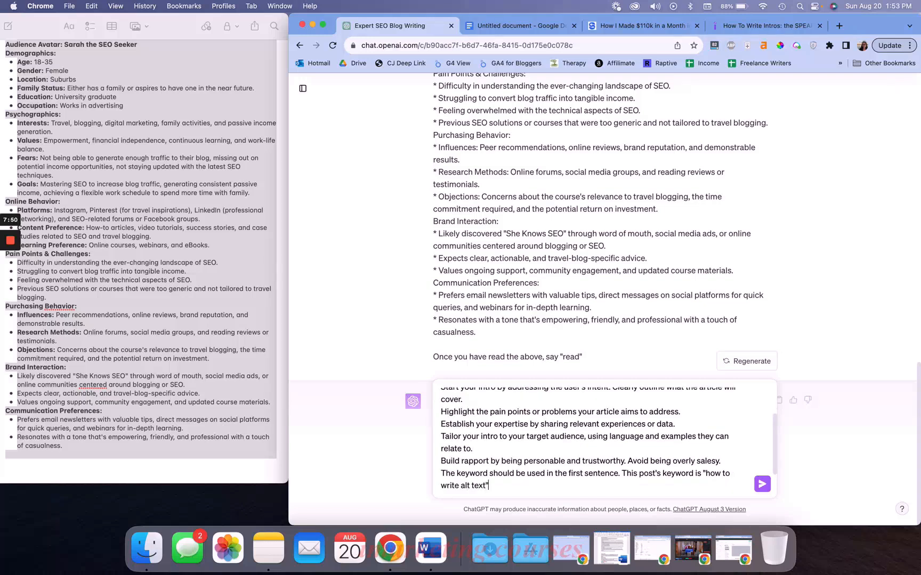
{"action": "scroll", "coordinate": [722, 473], "scroll_direction": "down", "scroll_amount": 1}
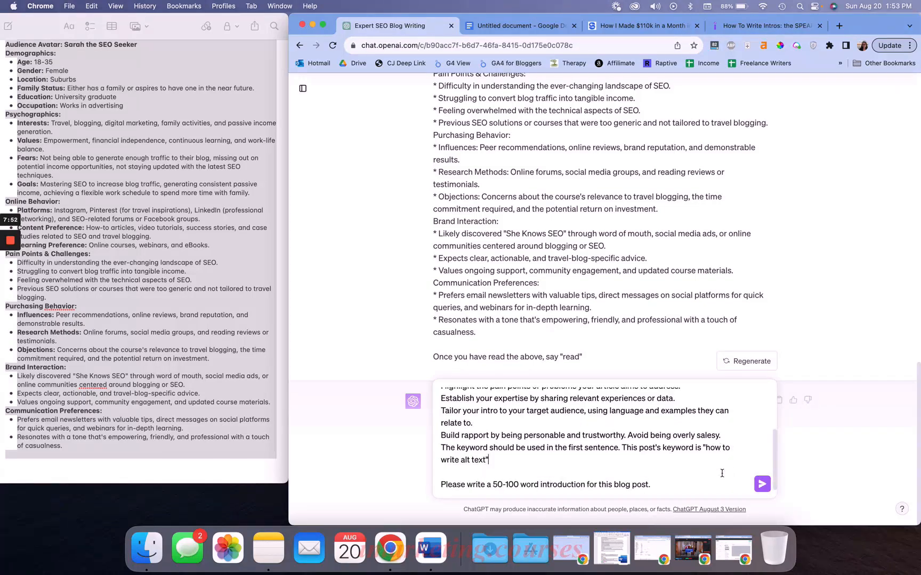
{"action": "scroll", "coordinate": [722, 473], "scroll_direction": "up", "scroll_amount": 2}
{"action": "scroll", "coordinate": [721, 473], "scroll_direction": "down", "scroll_amount": 2}
{"action": "key", "text": "shift+Return"}
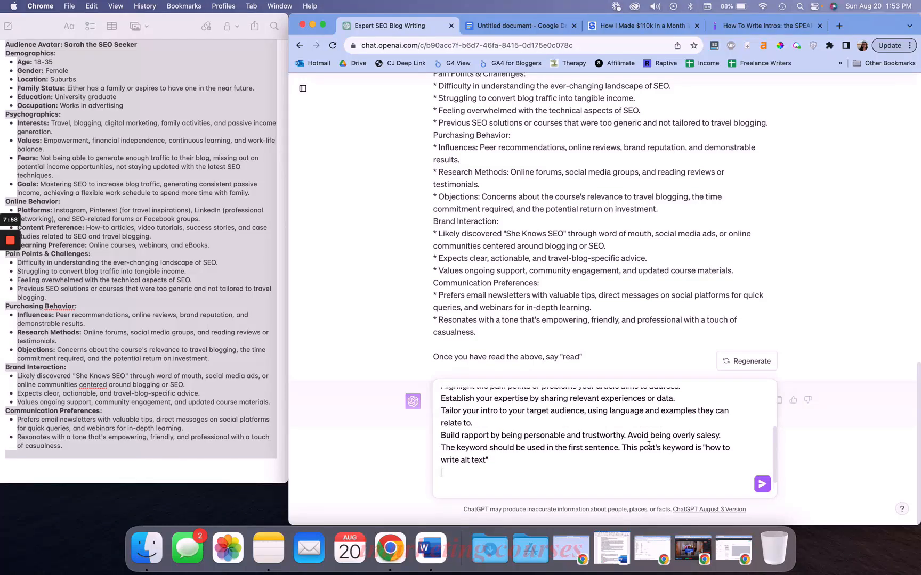
Add an 'Experience:' line about running image-heavy niche sites, a blind grandma, ADD and using a screen reader
{"action": "scroll", "coordinate": [658, 446], "scroll_direction": "up", "scroll_amount": 1}
{"action": "left_click_drag", "start_coordinate": [445, 420], "coordinate": [687, 421]}
{"action": "left_click", "coordinate": [687, 421]}
{"action": "scroll", "coordinate": [606, 449], "scroll_direction": "down", "scroll_amount": 1}
{"action": "left_click", "coordinate": [529, 472]}
{"action": "type", "text": "Experience:"}
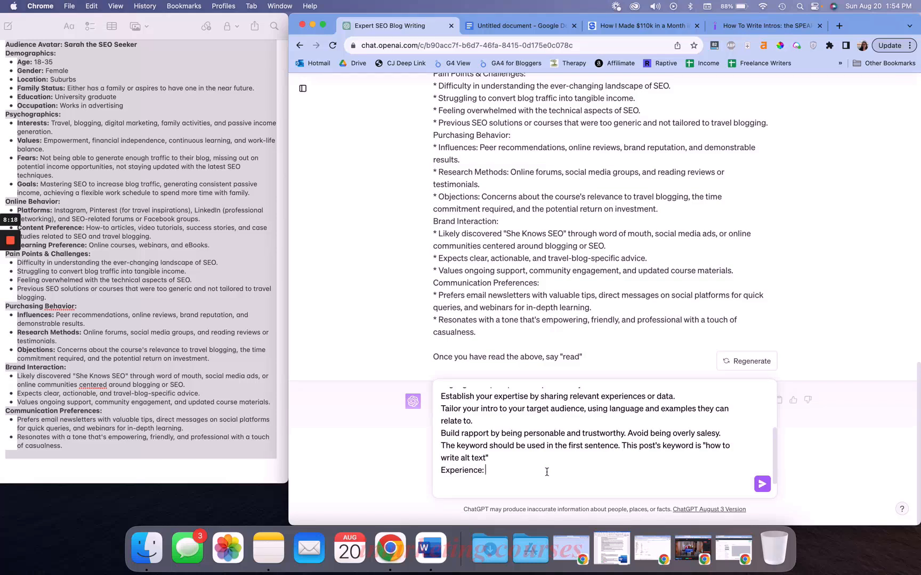
{"action": "type", "text": "I run multiple niche sites that are image heavy, especially my travel blog."}
{"action": "key", "text": "shift+Return"}
{"action": "type", "text": "My grandma is blind and I have ADD so I use a screen reader. N"}
{"action": "type", "text": "mages without alt text take away from our enjoyment."}
Review the finished prompt and send it to ChatGPT
{"action": "triple_click", "coordinate": [514, 481]}
{"action": "left_click", "coordinate": [533, 464]}
{"action": "scroll", "coordinate": [532, 465], "scroll_direction": "down", "scroll_amount": 1}
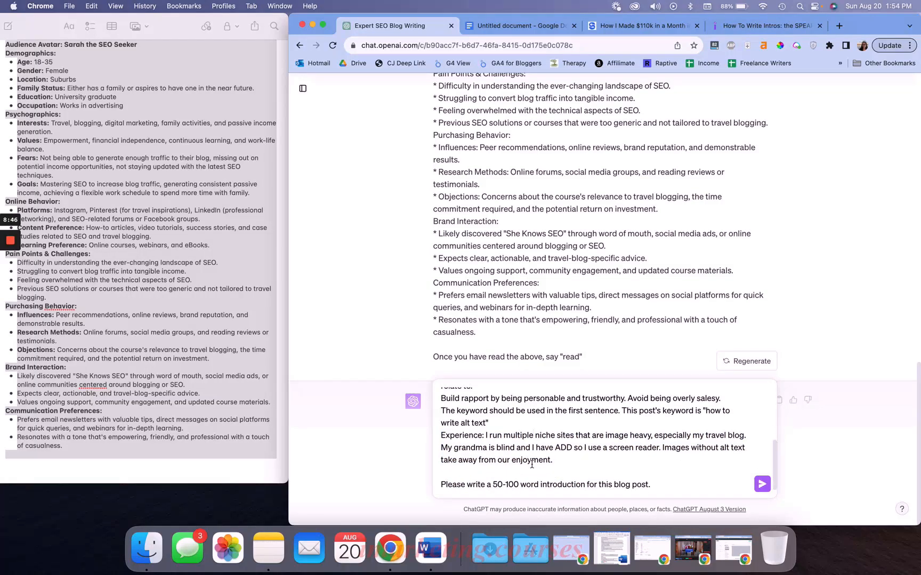
{"action": "scroll", "coordinate": [532, 465], "scroll_direction": "up", "scroll_amount": 5}
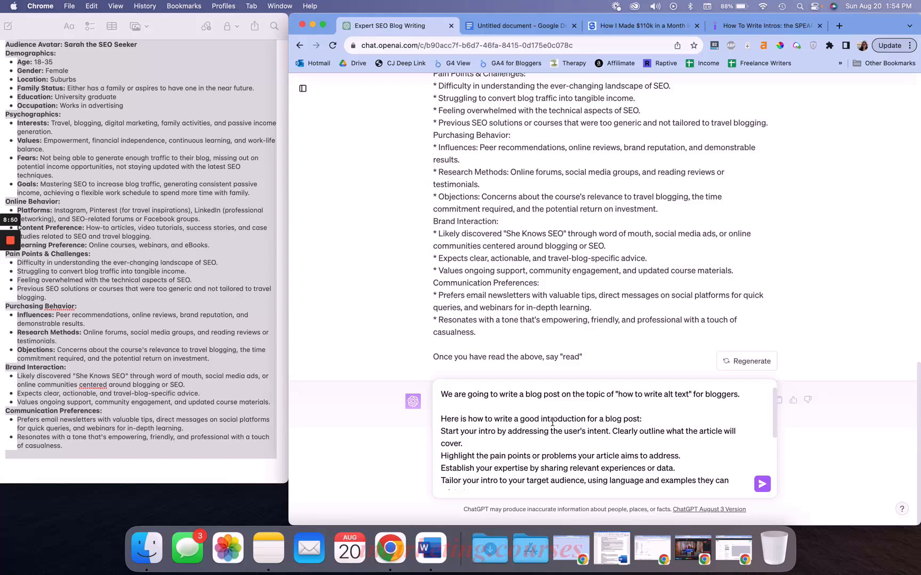
{"action": "scroll", "coordinate": [532, 464], "scroll_direction": "down", "scroll_amount": 5}
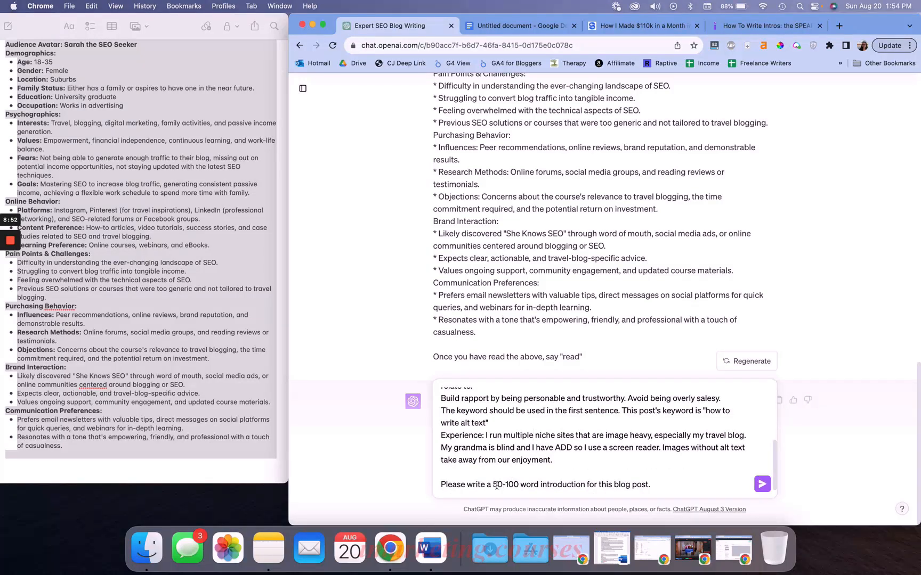
{"action": "left_click_drag", "start_coordinate": [495, 485], "coordinate": [537, 485]}
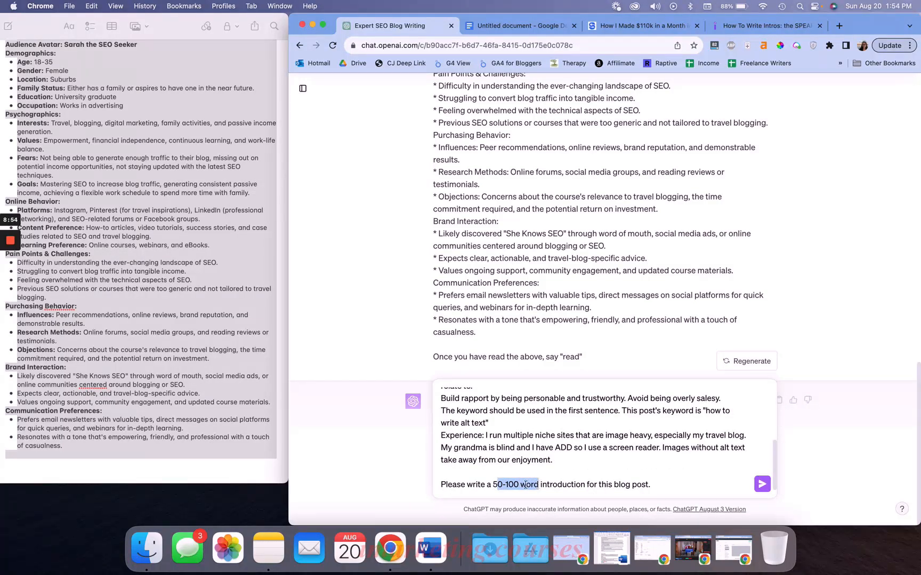
{"action": "left_click", "coordinate": [525, 485]}
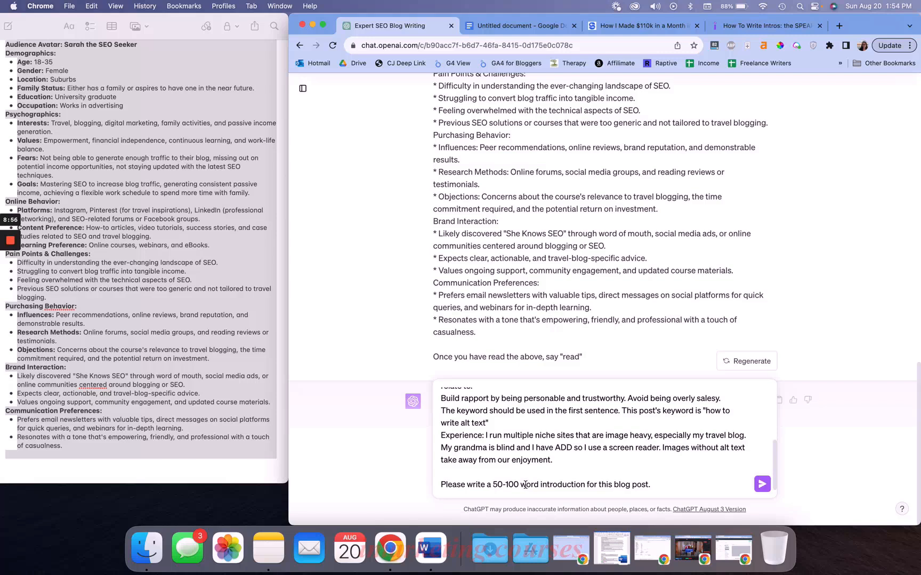
{"action": "left_click_drag", "start_coordinate": [493, 485], "coordinate": [657, 499]}
{"action": "left_click", "coordinate": [671, 484]}
{"action": "scroll", "coordinate": [671, 484], "scroll_direction": "up", "scroll_amount": 10}
{"action": "scroll", "coordinate": [672, 484], "scroll_direction": "down", "scroll_amount": 10}
{"action": "left_click", "coordinate": [761, 482]}
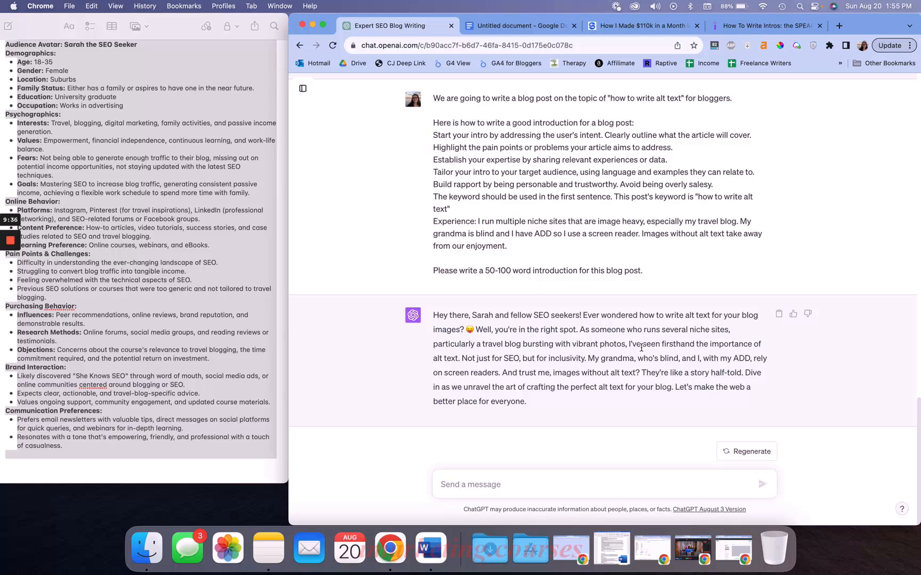
Review the generated introduction against the style guide and tone-of-voice notes
{"action": "left_click_drag", "start_coordinate": [583, 315], "coordinate": [431, 317]}
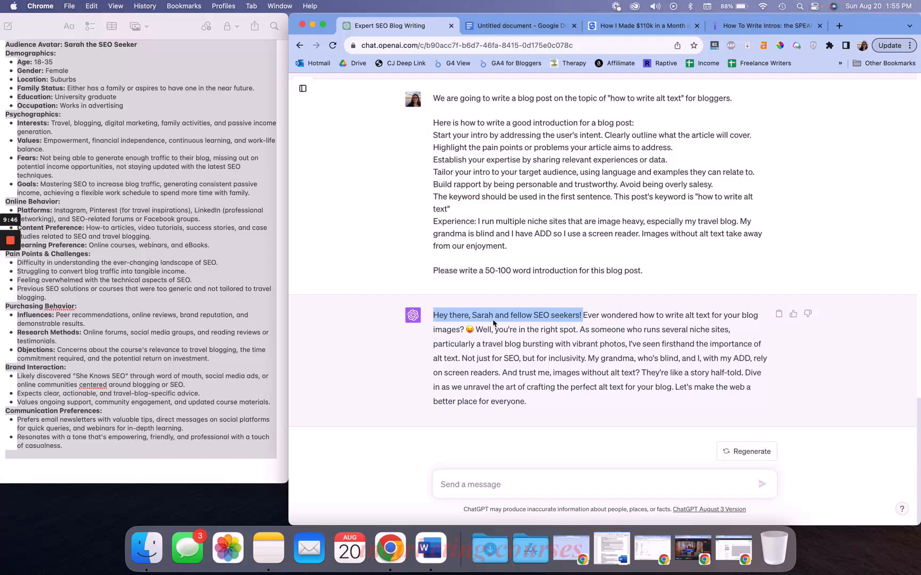
{"action": "left_click", "coordinate": [532, 317]}
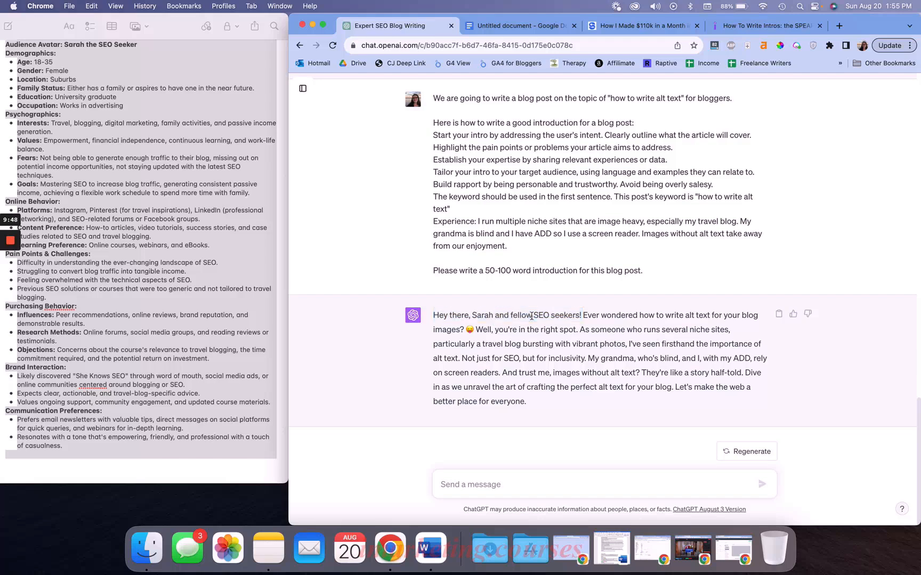
{"action": "left_click_drag", "start_coordinate": [583, 318], "coordinate": [648, 331]}
{"action": "left_click", "coordinate": [630, 333]}
{"action": "left_click", "coordinate": [257, 352]}
{"action": "key", "text": "super+a"}
{"action": "scroll", "coordinate": [258, 352], "scroll_direction": "up", "scroll_amount": 10}
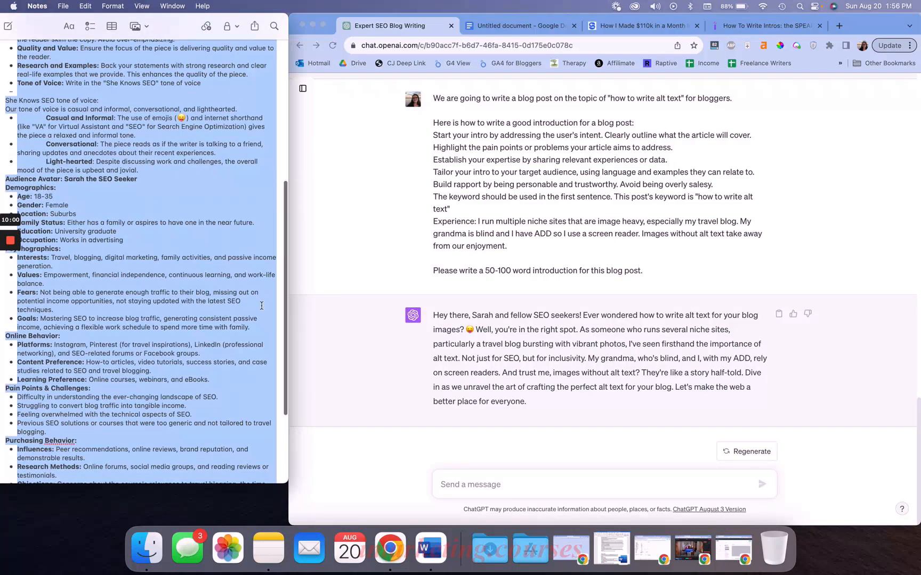
{"action": "left_click", "coordinate": [258, 300]}
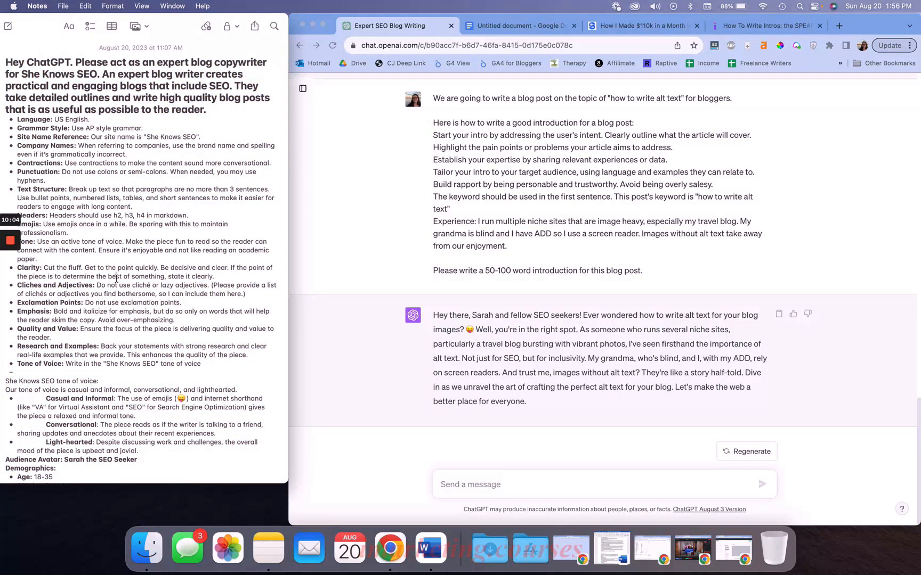
{"action": "left_click", "coordinate": [376, 352]}
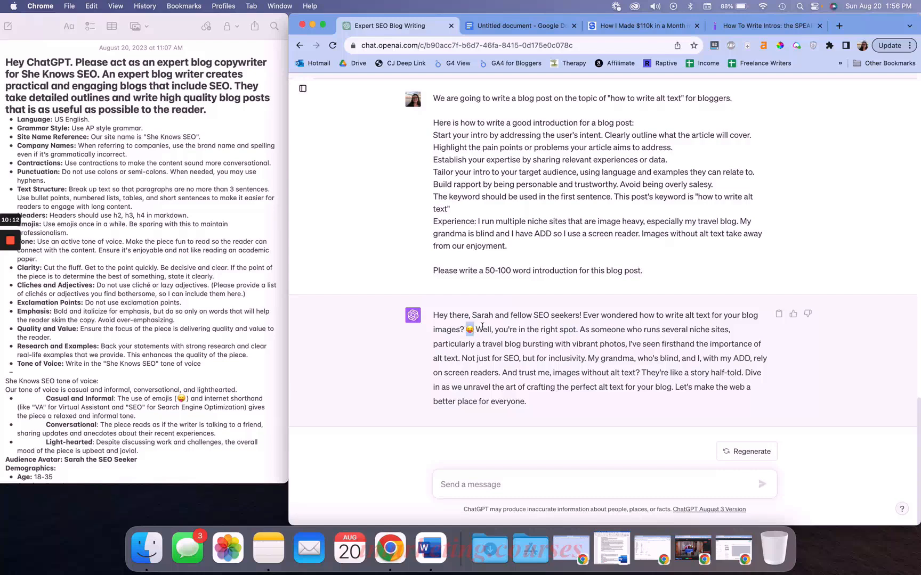
{"action": "left_click_drag", "start_coordinate": [480, 327], "coordinate": [584, 337]}
{"action": "left_click_drag", "start_coordinate": [594, 359], "coordinate": [500, 377]}
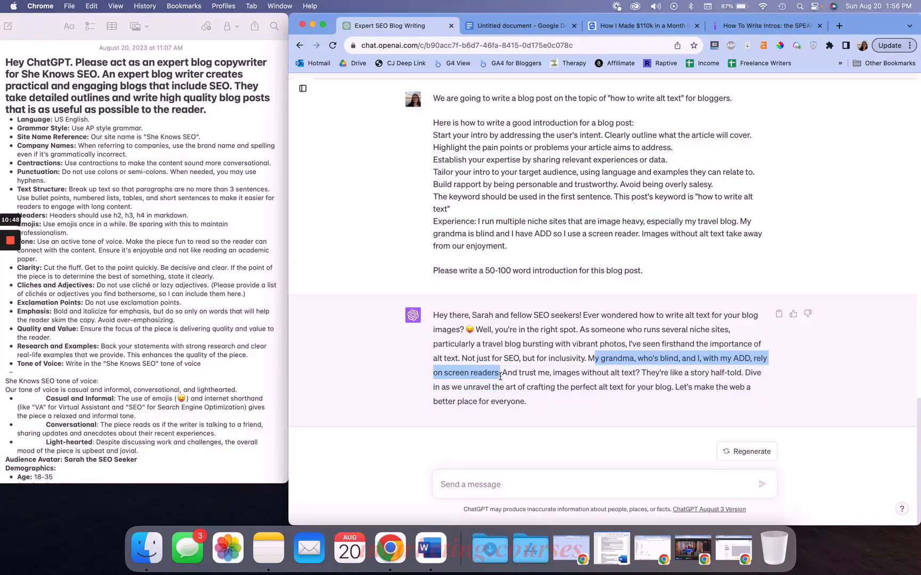
{"action": "left_click", "coordinate": [556, 368]}
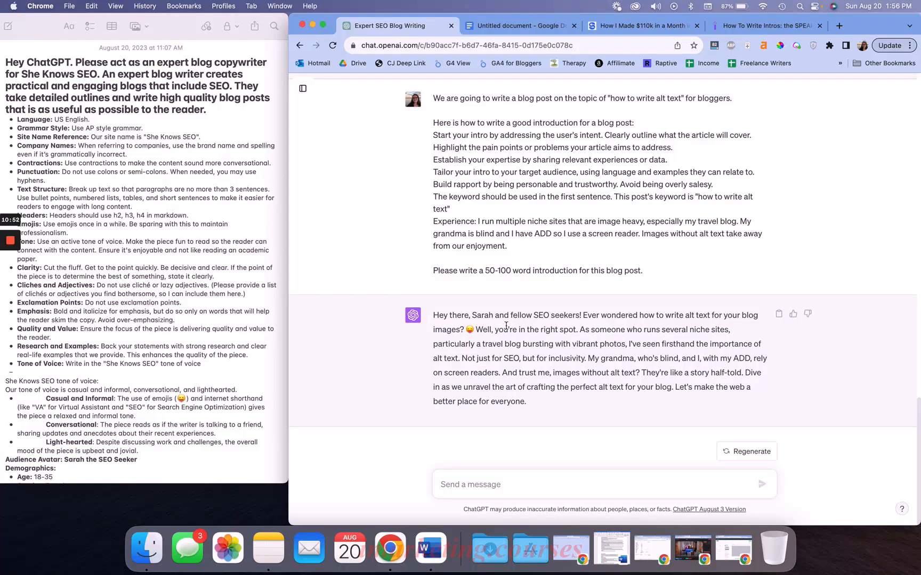
Send feedback: 'Please use active voice. The emoji makes no sense, so remove it. Remove first sentence. Break up the paragraph…' plus removing flowery language
{"action": "left_click", "coordinate": [530, 482]}
{"action": "type", "text": "Please use act"}
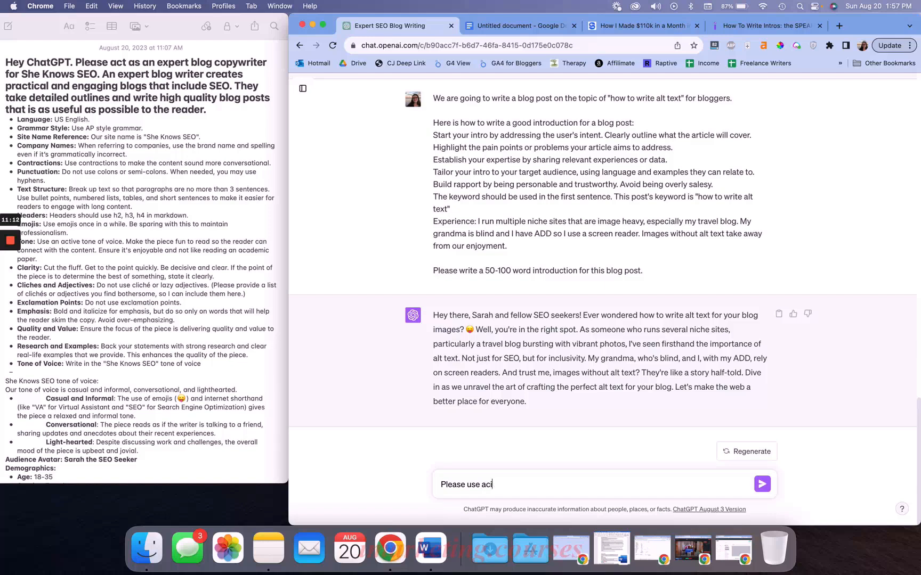
{"action": "type", "text": "ive voice. The moj"}
{"action": "key", "text": "BackSpace"}
{"action": "key", "text": "BackSpace"}
{"action": "key", "text": "BackSpace"}
{"action": "type", "text": "emoji makes no sense,"}
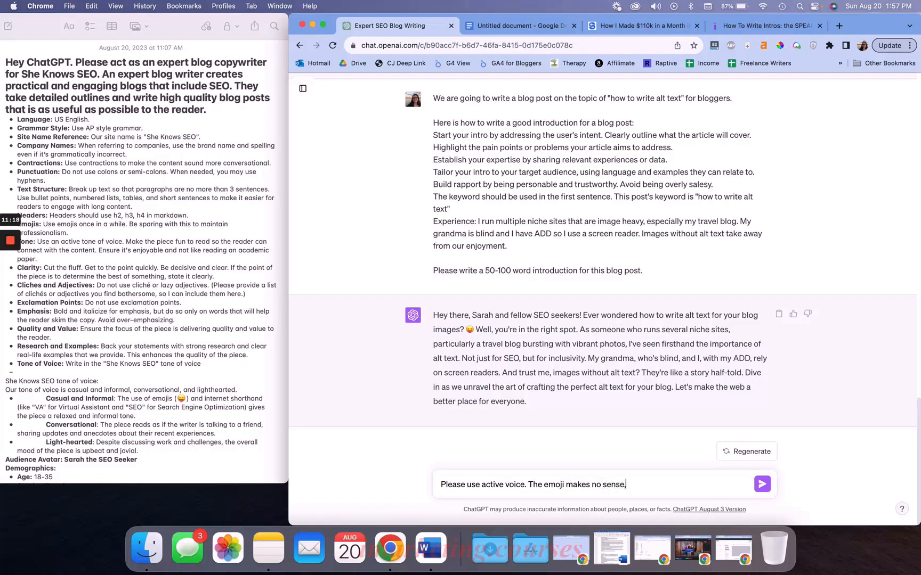
{"action": "type", "text": " so remove it. Do not refer"}
{"action": "key", "text": "BackSpace"}
{"action": "key", "text": "BackSpace"}
{"action": "key", "text": "BackSpace"}
{"action": "key", "text": "BackSpace"}
{"action": "key", "text": "BackSpace"}
{"action": "type", "text": "star"}
{"action": "key", "text": "BackSpace"}
{"action": "key", "text": "BackSpace"}
{"action": "key", "text": "BackSpace"}
{"action": "key", "text": "BackSpace"}
{"action": "left_click", "coordinate": [677, 485], "text": "shift"}
{"action": "type", "text": "Remove first sentence. "}
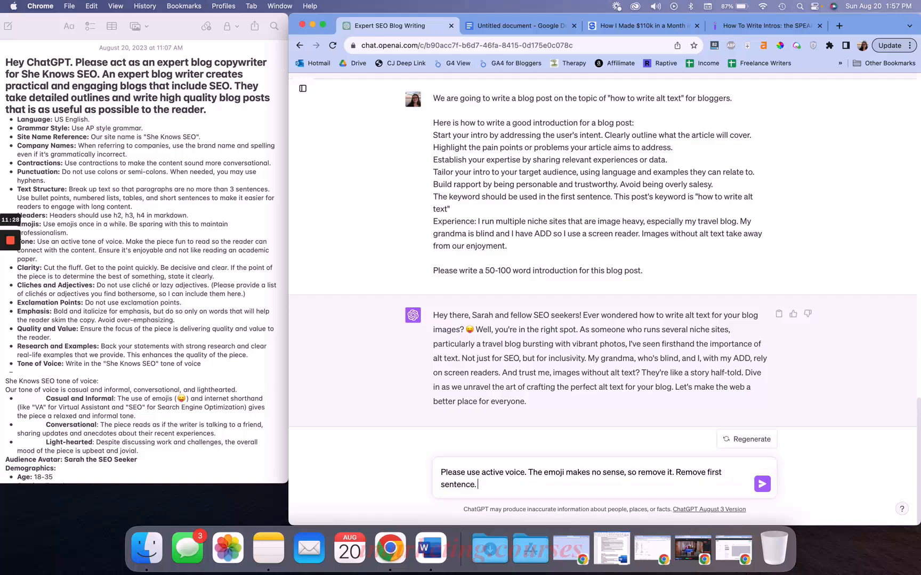
{"action": "type", "text": "Break up the paragraph with sma"}
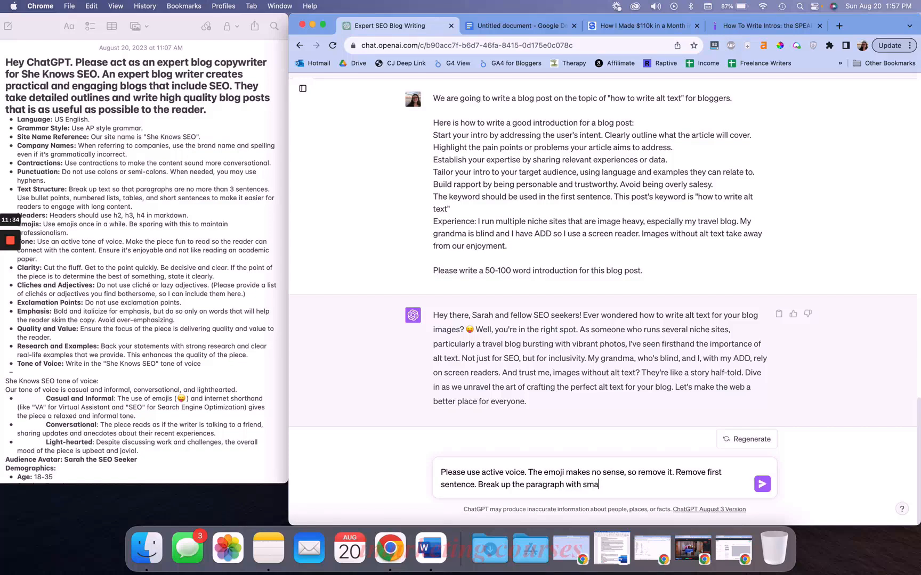
{"action": "type", "text": "ller paragraphs."}
{"action": "type", "text": "Remove flowery language like v"}
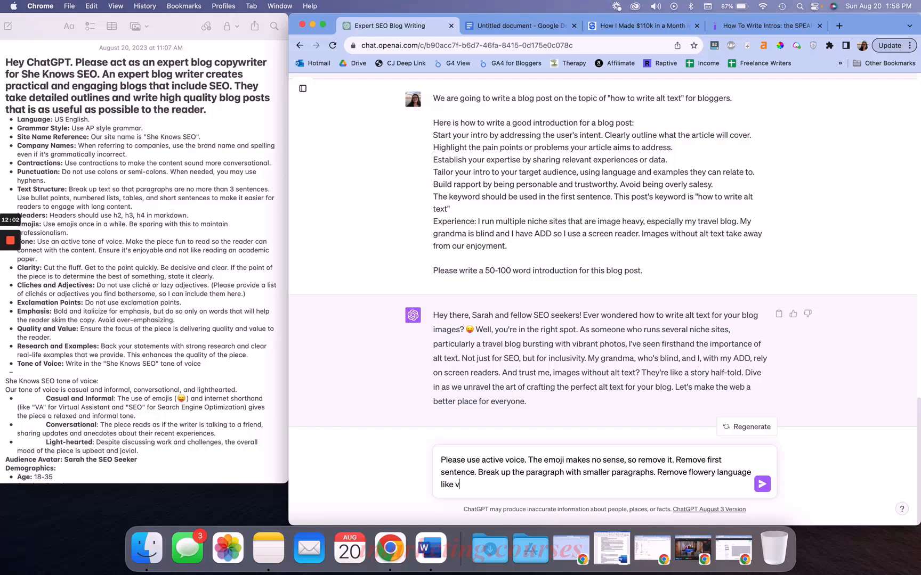
{"action": "type", "text": "ibrant photos."}
{"action": "key", "text": "BackSpace"}
{"action": "key", "text": "BackSpace"}
{"action": "type", "text": "or unravel the art"}
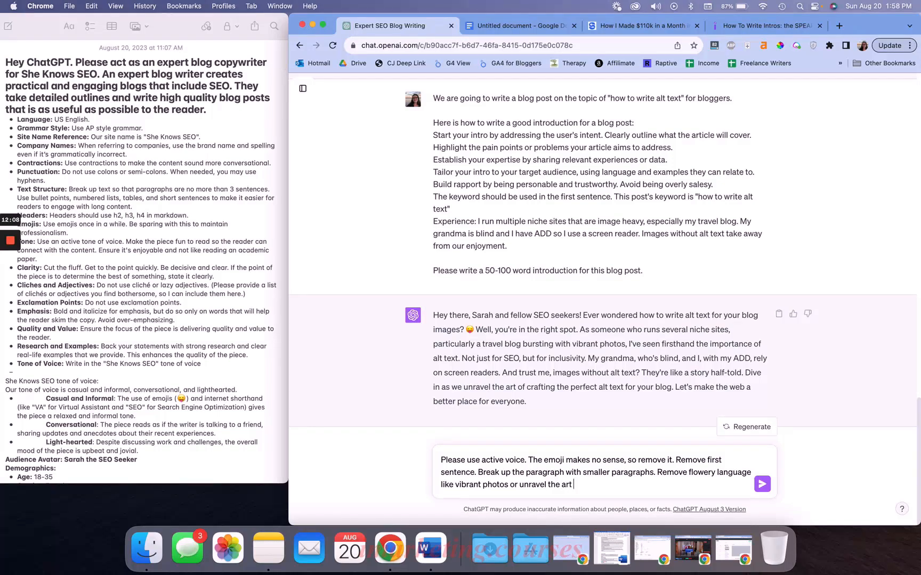
{"action": "key", "text": "Return"}
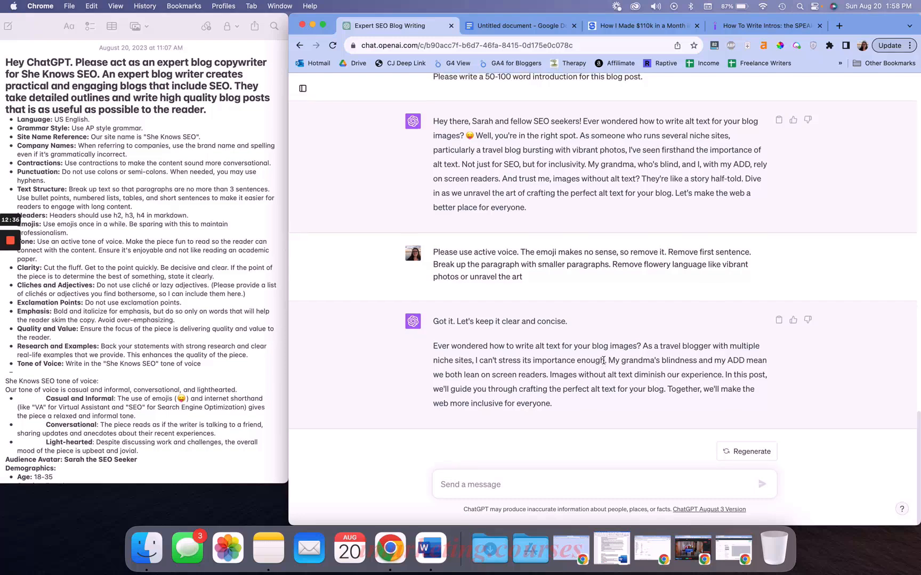
Compare the revised introduction with the original and the feedback requests
{"action": "scroll", "coordinate": [603, 360], "scroll_direction": "up", "scroll_amount": 1}
{"action": "triple_click", "coordinate": [542, 165]}
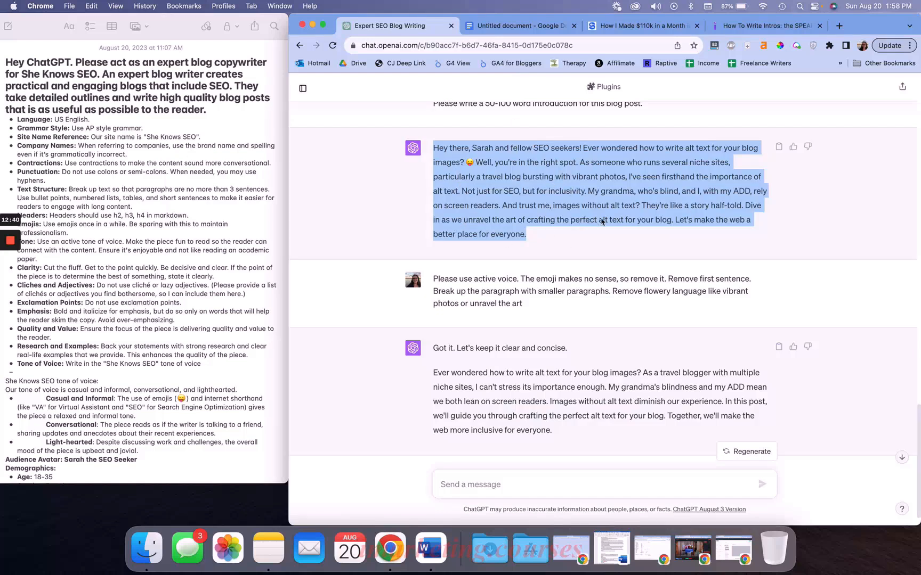
{"action": "left_click", "coordinate": [522, 223]}
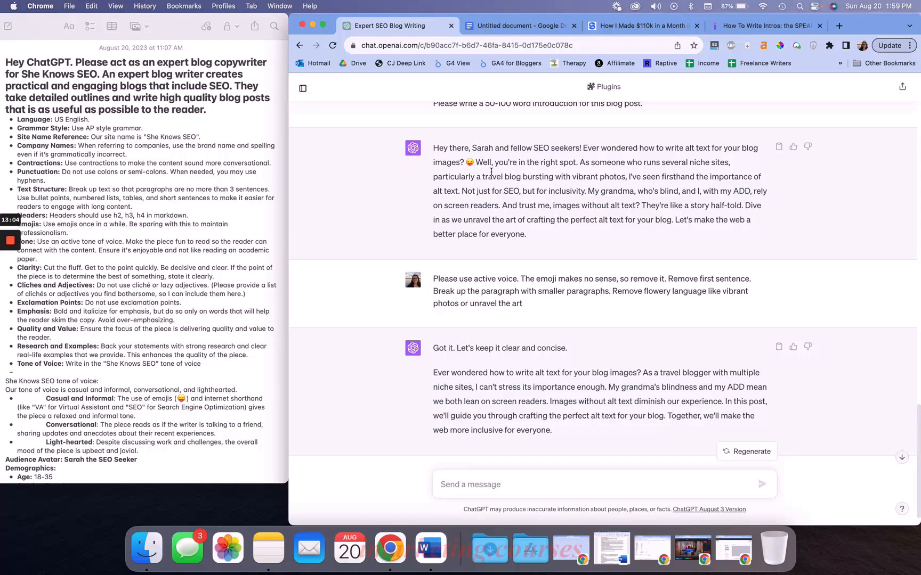
{"action": "left_click_drag", "start_coordinate": [433, 148], "coordinate": [561, 259]}
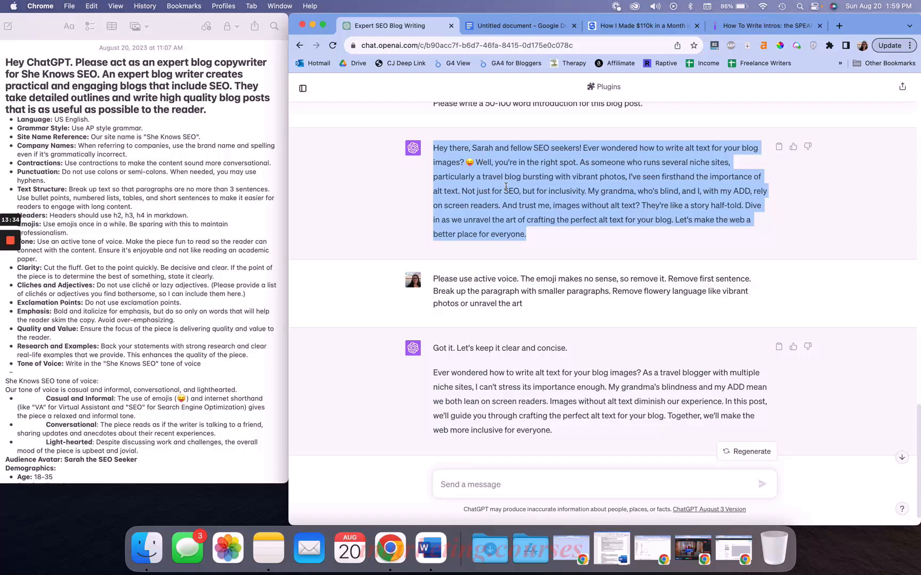
{"action": "left_click_drag", "start_coordinate": [434, 278], "coordinate": [756, 279]}
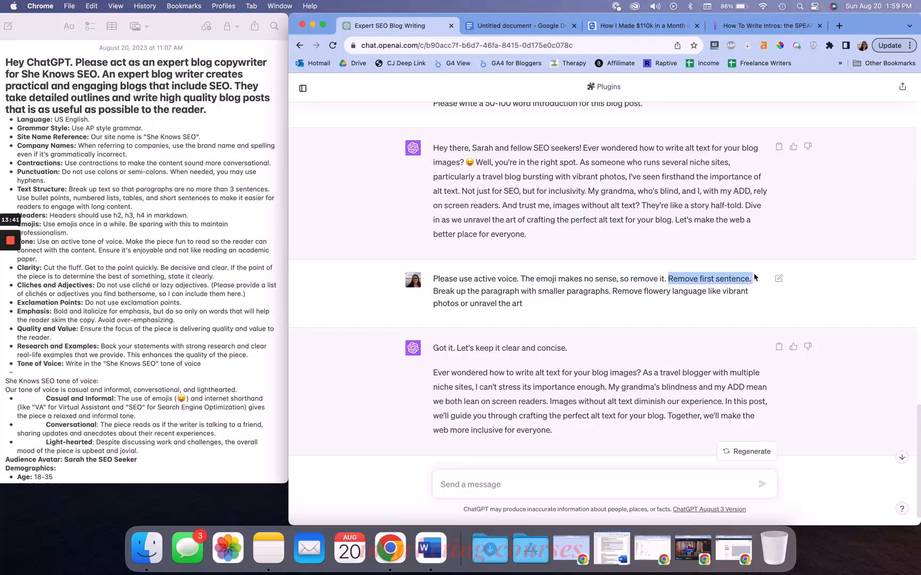
{"action": "left_click", "coordinate": [606, 279]}
{"action": "double_click", "coordinate": [553, 296]}
{"action": "triple_click", "coordinate": [553, 296]}
{"action": "left_click", "coordinate": [633, 295]}
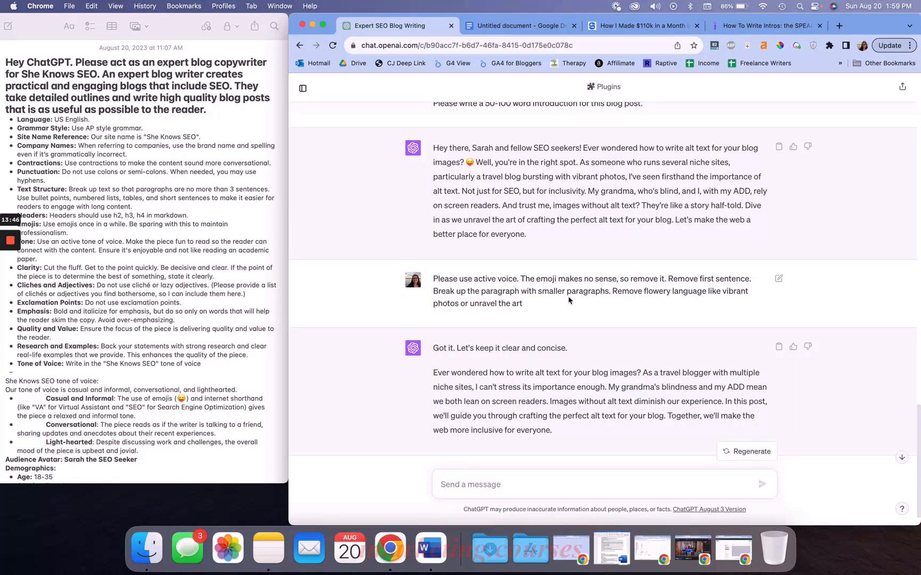
{"action": "double_click", "coordinate": [547, 290]}
{"action": "left_click", "coordinate": [534, 411]}
{"action": "scroll", "coordinate": [656, 285], "scroll_direction": "down", "scroll_amount": 2}
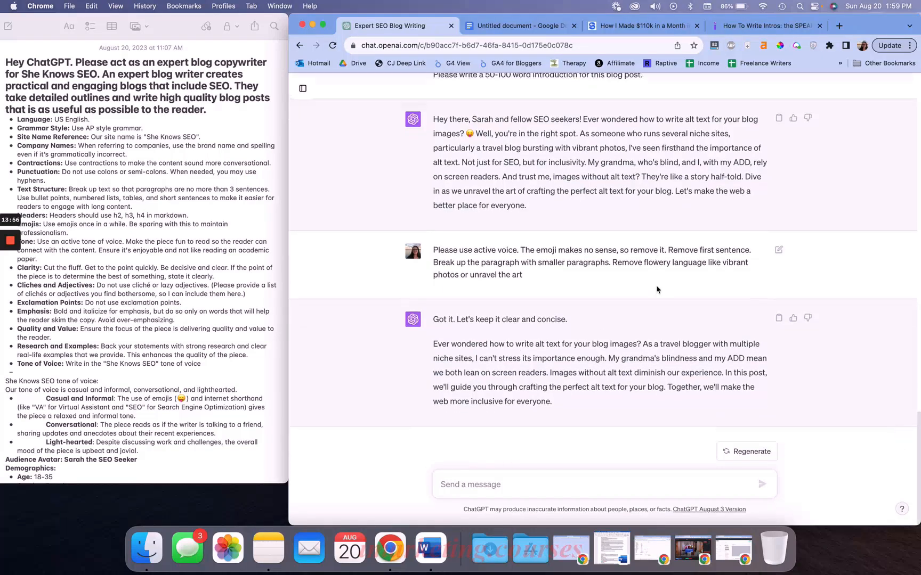
{"action": "left_click_drag", "start_coordinate": [433, 346], "coordinate": [642, 354]}
{"action": "left_click_drag", "start_coordinate": [638, 389], "coordinate": [626, 411]}
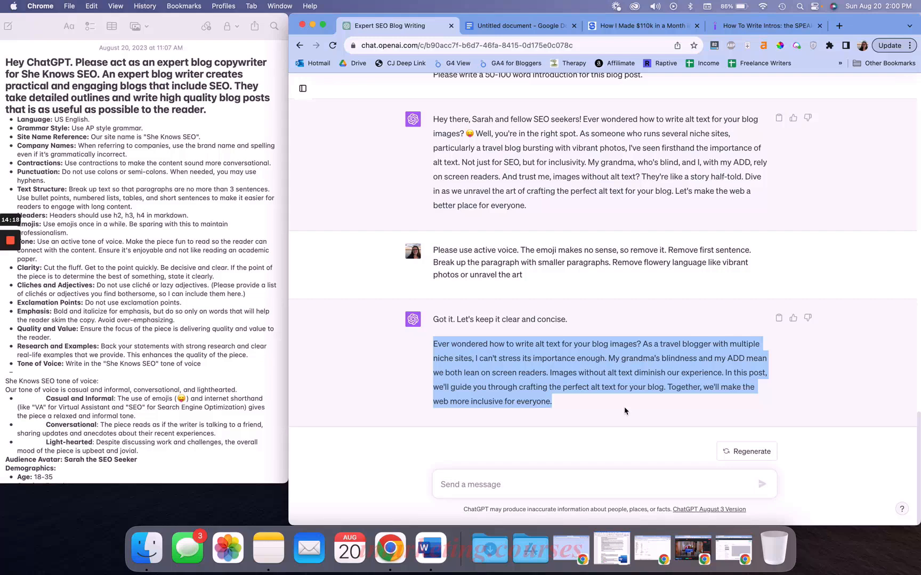
{"action": "left_click", "coordinate": [624, 407]}
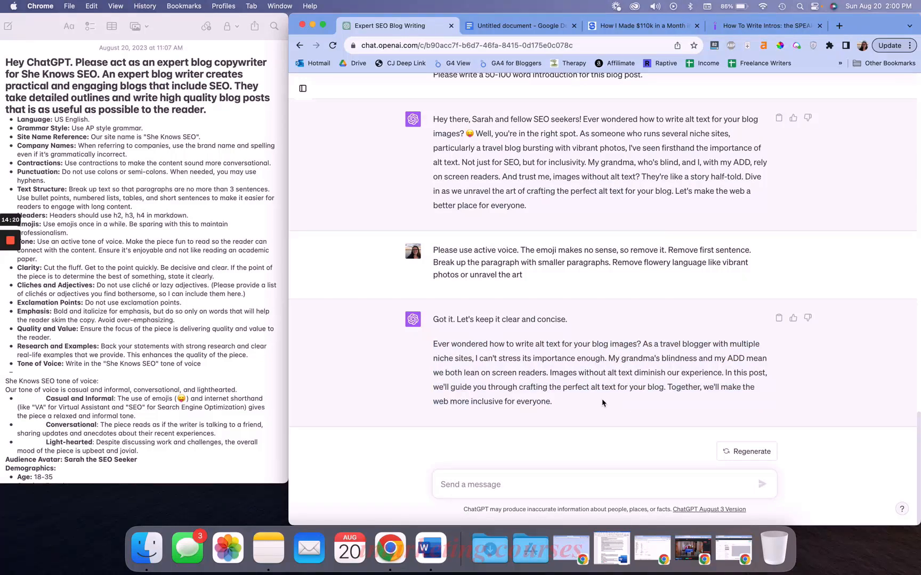
Send feedback: 'Please don't use we, use I. My site is just run by one person. Please use present tense'
{"action": "left_click", "coordinate": [522, 482]}
{"action": "type", "text": "Please don't use we, use I."}
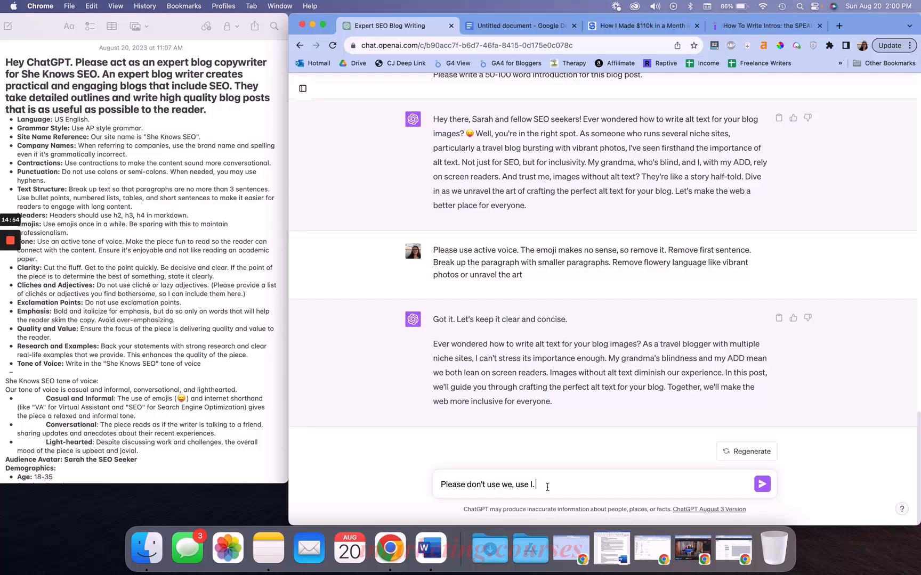
{"action": "type", "text": "My site is just run by one person. Please use present tense"}
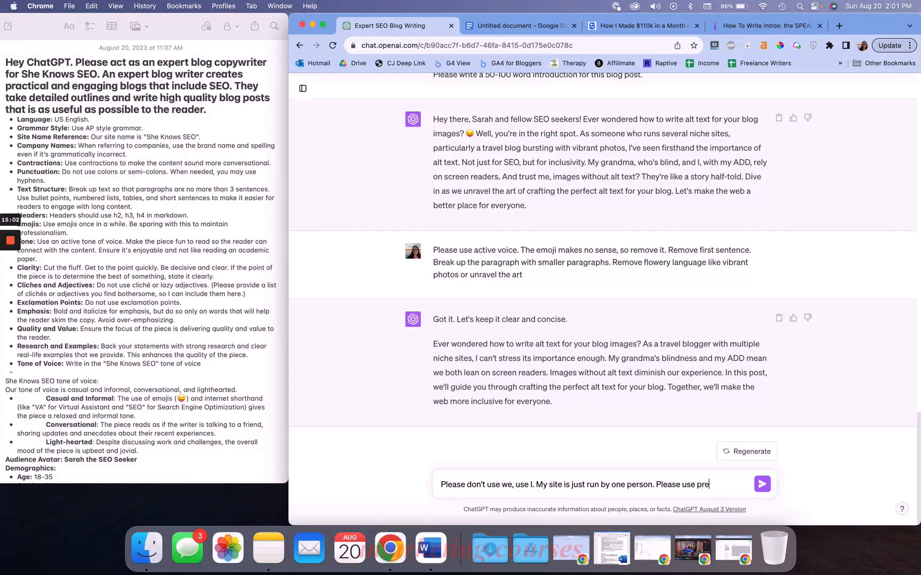
{"action": "key", "text": "Return"}
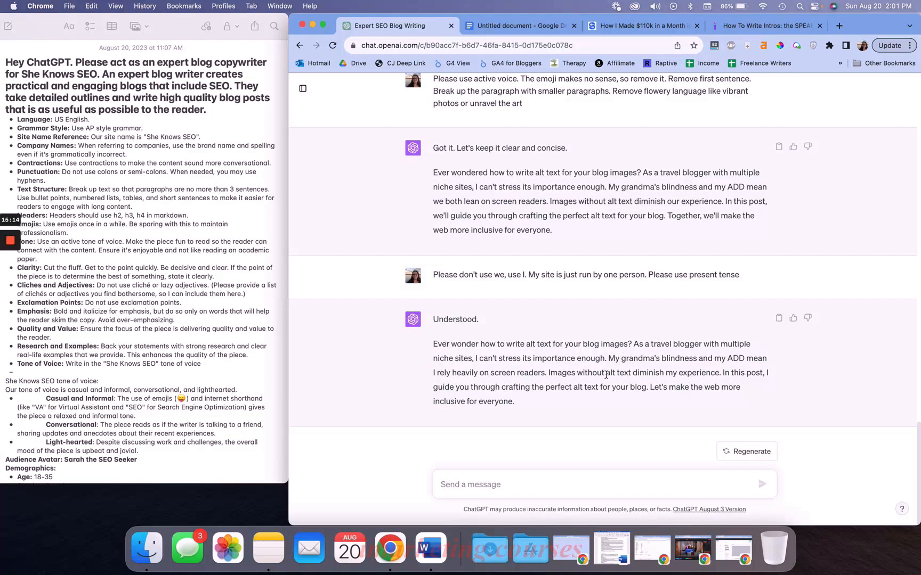
Review the wording of the revised first-person introduction
{"action": "triple_click", "coordinate": [605, 375]}
{"action": "left_click", "coordinate": [566, 388]}
{"action": "left_click_drag", "start_coordinate": [723, 373], "coordinate": [764, 372]}
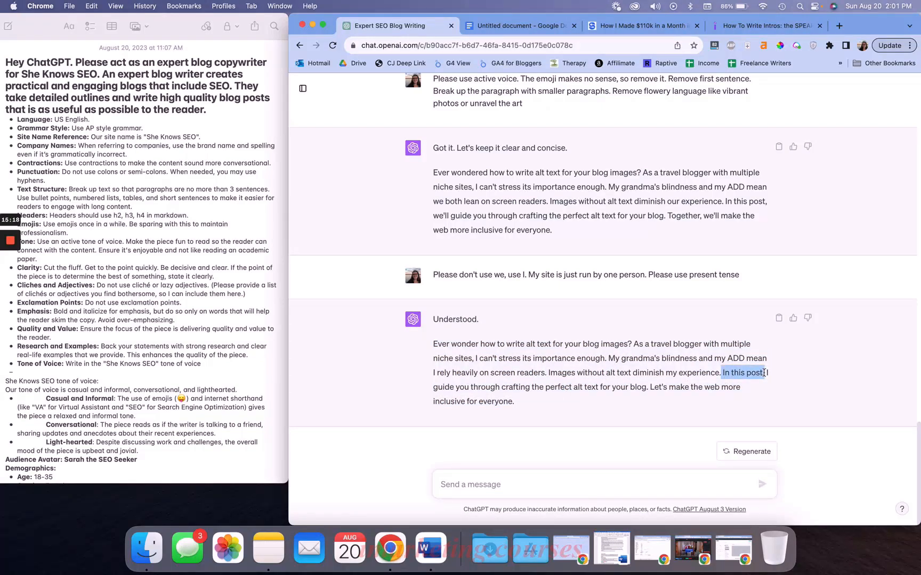
{"action": "left_click", "coordinate": [672, 419]}
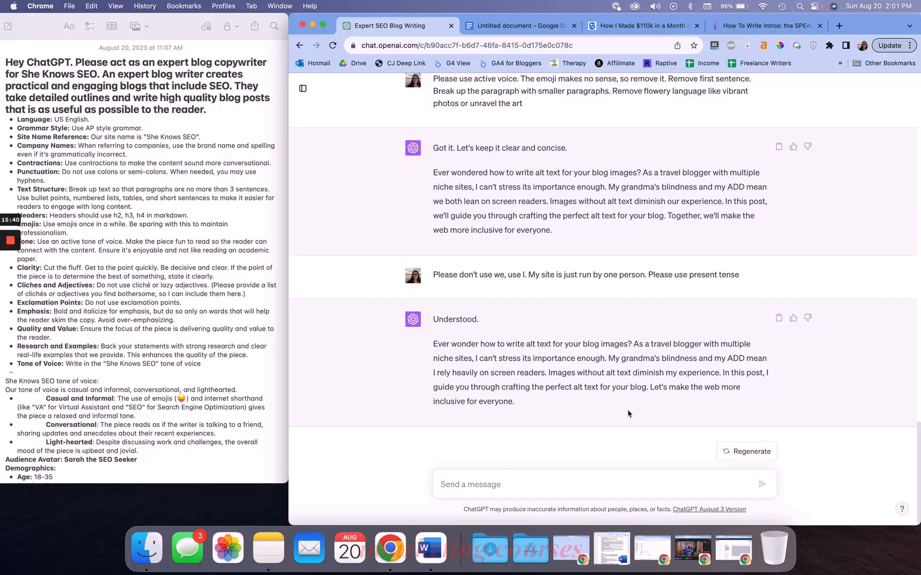
Start a new message reading 'Great! Now let's move onto the body of the blog.' followed by a new line
{"action": "type", "text": "Great! No"}
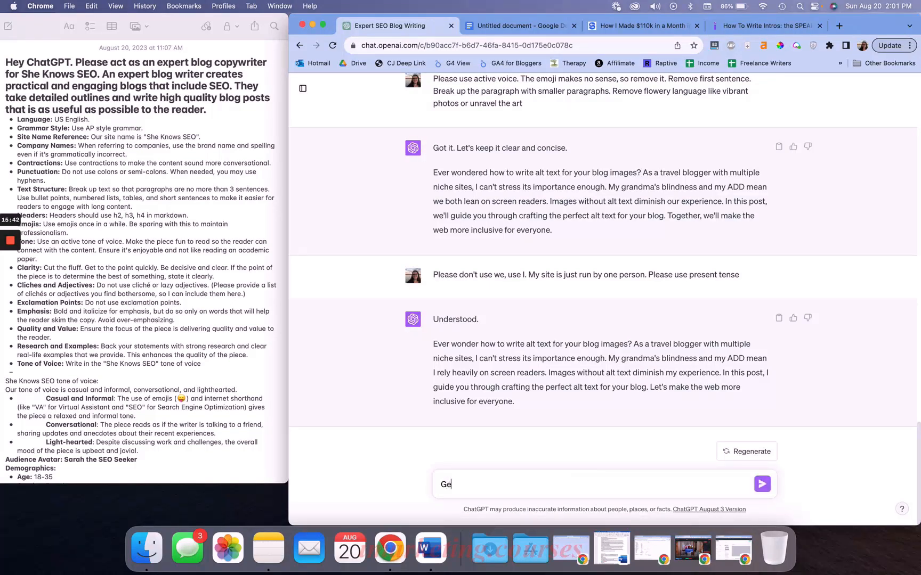
{"action": "type", "text": "w let's move onto the body of the blog."}
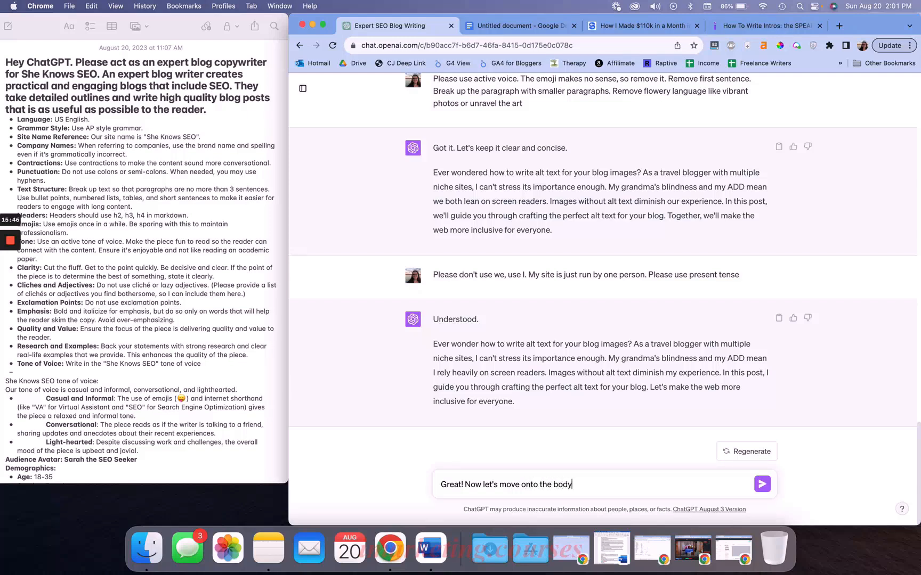
{"action": "key", "text": "shift+Return"}
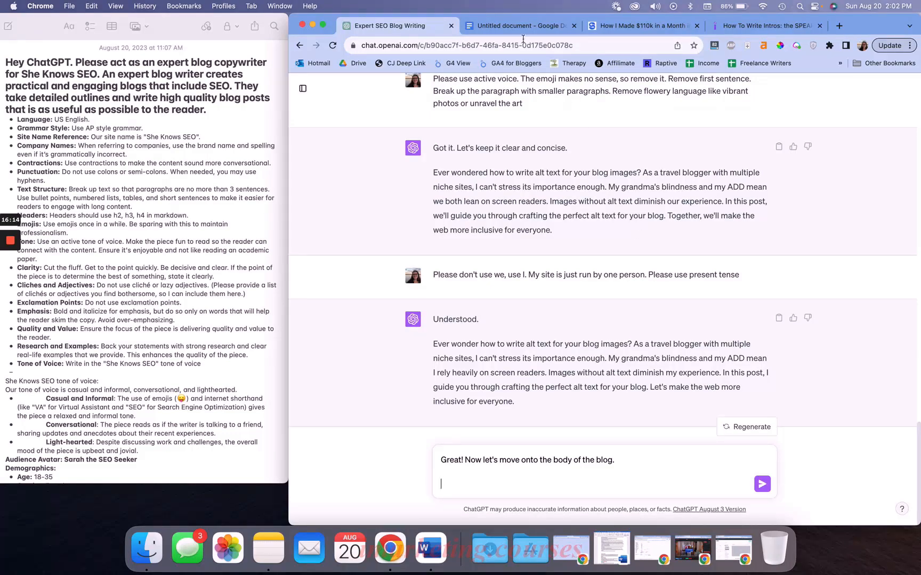
Copy the 'What is Alt Text?' heading from the blog outline document
{"action": "left_click", "coordinate": [523, 27]}
{"action": "left_click_drag", "start_coordinate": [411, 261], "coordinate": [552, 393]}
{"action": "left_click", "coordinate": [519, 263]}
{"action": "key", "text": "Return"}
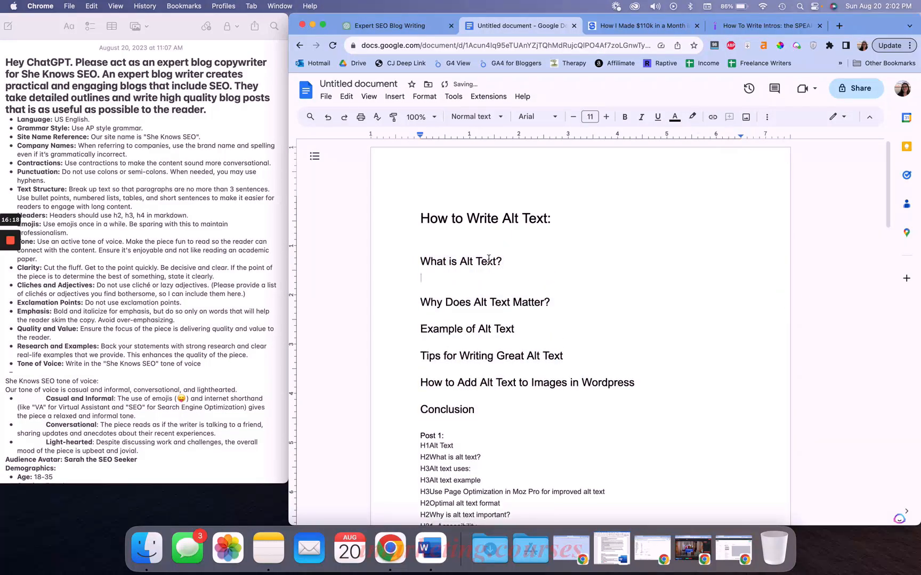
{"action": "triple_click", "coordinate": [451, 264]}
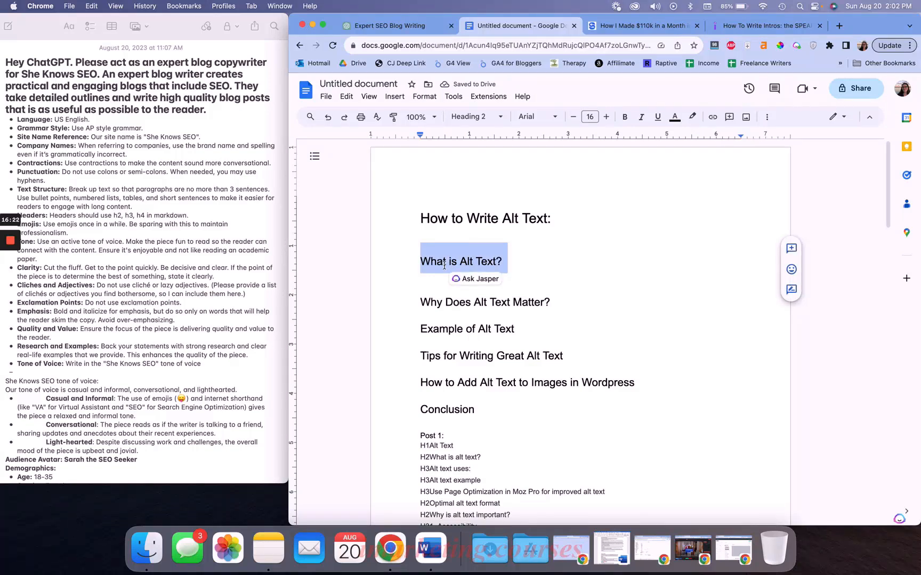
{"action": "left_click", "coordinate": [429, 261]}
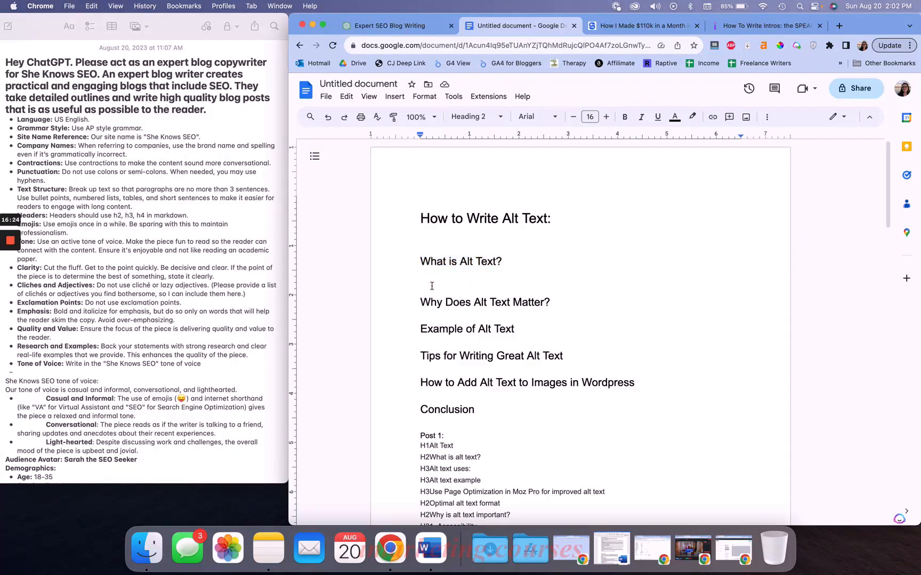
{"action": "left_click", "coordinate": [432, 286]}
{"action": "left_click", "coordinate": [459, 271]}
{"action": "left_click", "coordinate": [451, 276]}
{"action": "left_click", "coordinate": [451, 276]}
{"action": "triple_click", "coordinate": [451, 262]}
{"action": "key", "text": "super+c"}
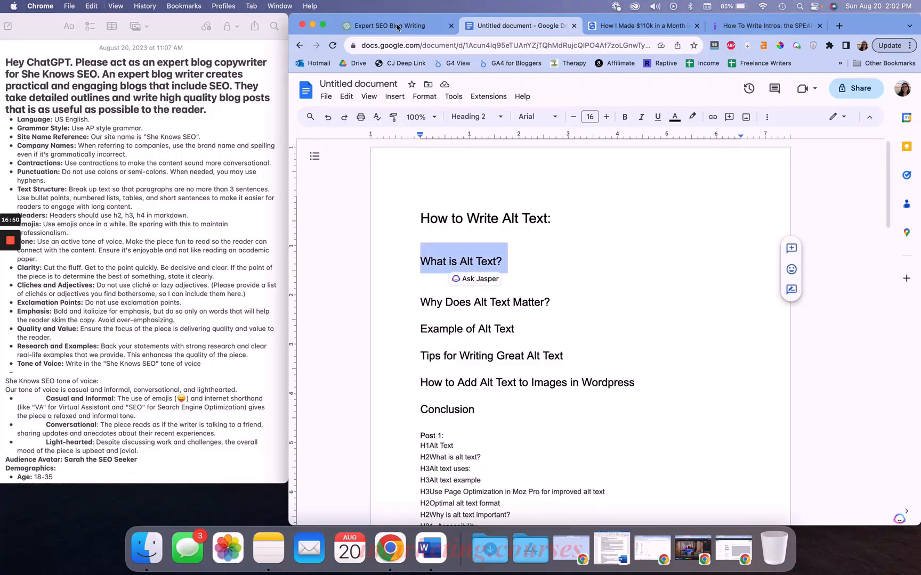
Paste the heading into the message as '## What is Alt Text?' and send it to ChatGPT
{"action": "left_click", "coordinate": [394, 24]}
{"action": "type", "text": "The"}
{"action": "key", "text": "BackSpace"}
{"action": "key", "text": "BackSpace"}
{"action": "key", "text": "BackSpace"}
{"action": "type", "text": "##"}
{"action": "key", "text": "super+v"}
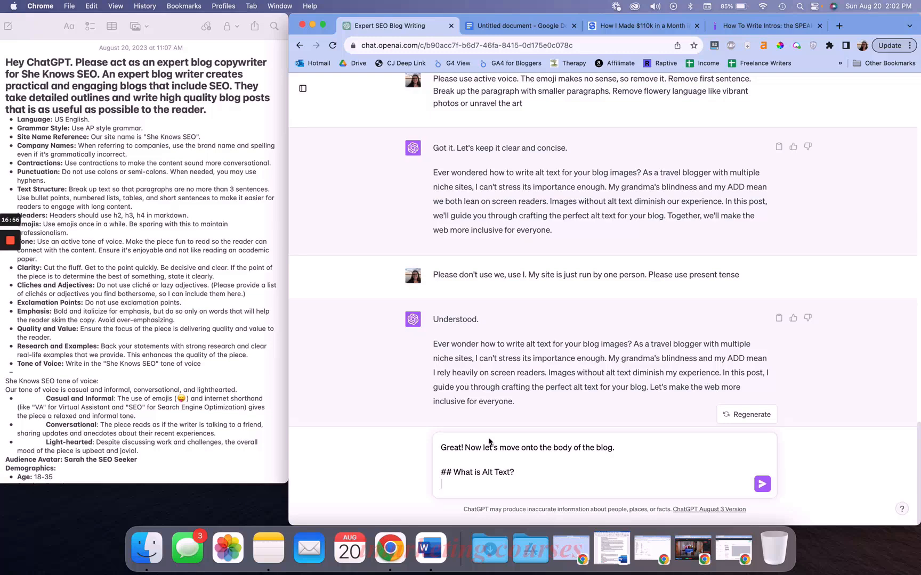
{"action": "key", "text": "BackSpace"}
{"action": "key", "text": "Return"}
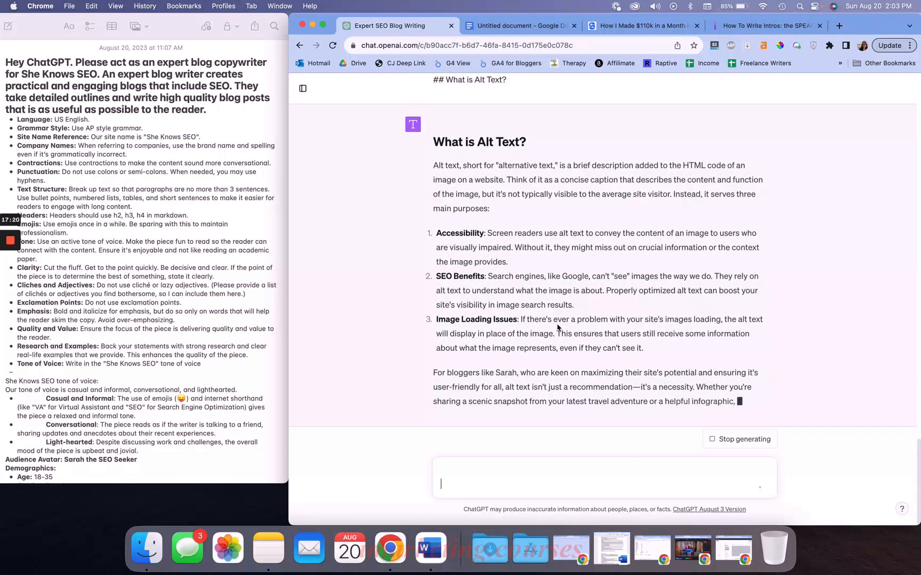
Review the generated 'What is Alt Text?' section and the conversation above it
{"action": "left_click_drag", "start_coordinate": [433, 358], "coordinate": [459, 356]}
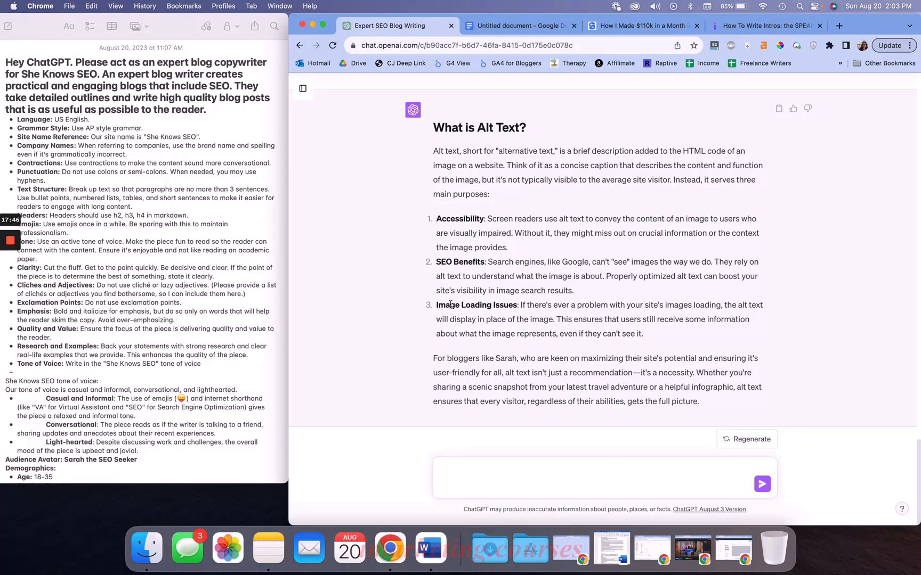
{"action": "triple_click", "coordinate": [485, 387]}
{"action": "left_click", "coordinate": [511, 375]}
{"action": "double_click", "coordinate": [637, 373]}
{"action": "left_click", "coordinate": [619, 371]}
{"action": "triple_click", "coordinate": [594, 387]}
{"action": "left_click", "coordinate": [628, 396]}
{"action": "scroll", "coordinate": [531, 228], "scroll_direction": "up", "scroll_amount": 10}
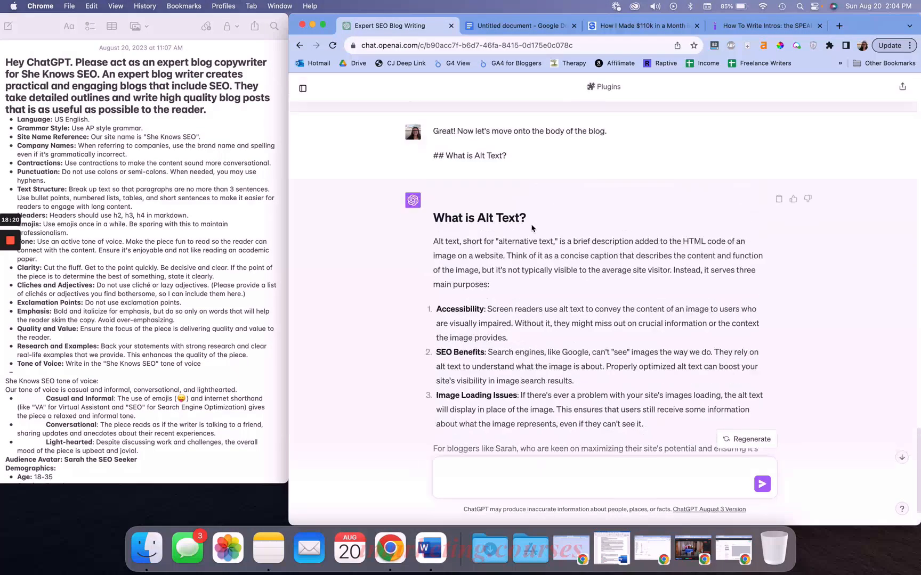
{"action": "scroll", "coordinate": [531, 228], "scroll_direction": "down", "scroll_amount": 1}
{"action": "triple_click", "coordinate": [527, 209]}
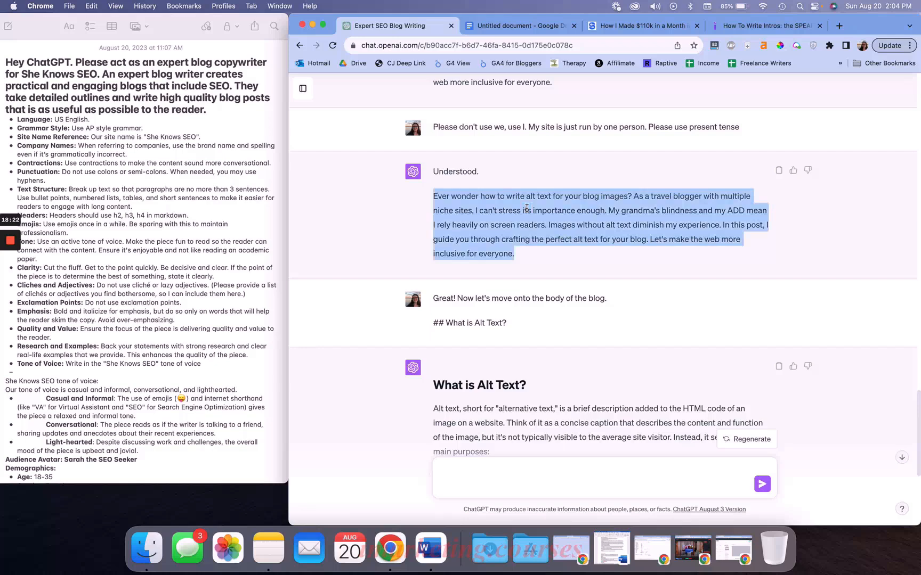
{"action": "scroll", "coordinate": [493, 213], "scroll_direction": "down", "scroll_amount": 5}
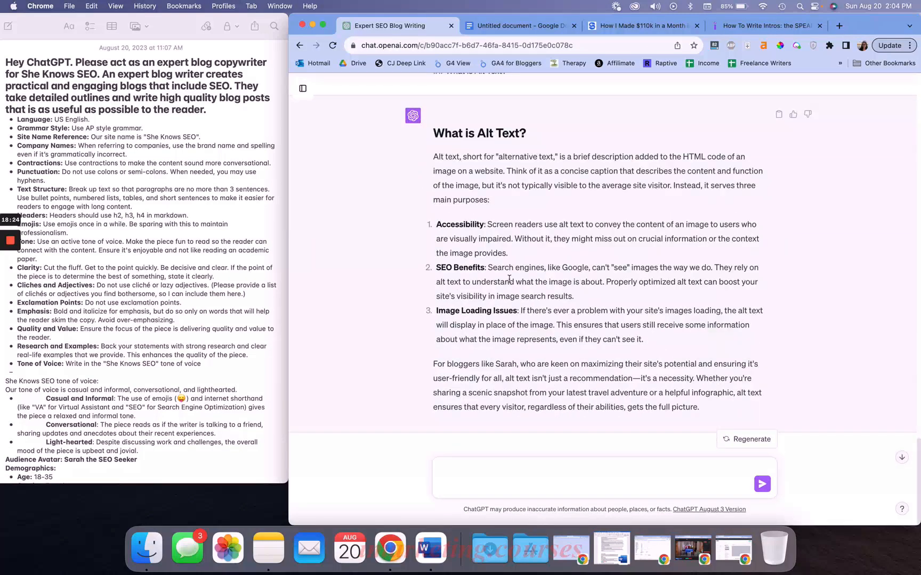
{"action": "scroll", "coordinate": [509, 278], "scroll_direction": "up", "scroll_amount": 3}
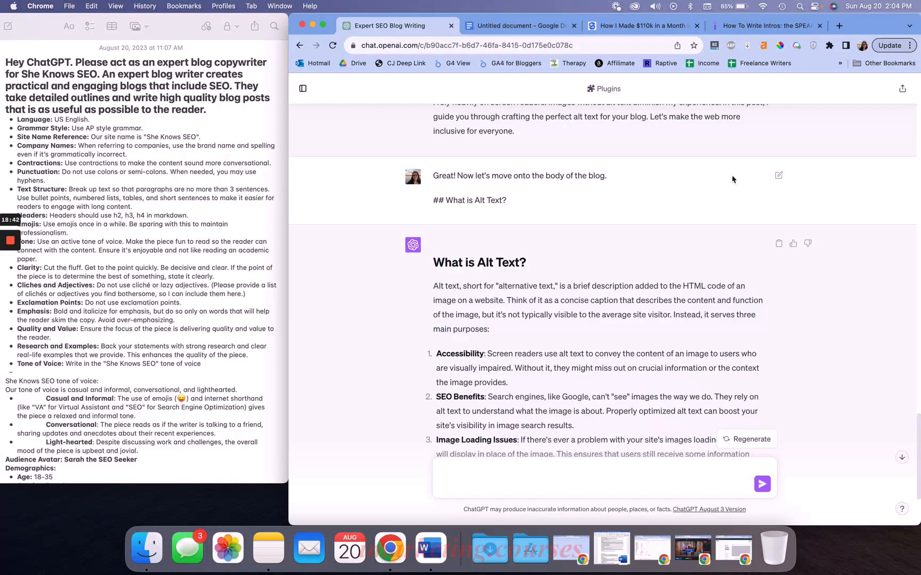
Edit the sent message, adding 'Write a blog section based on this brief:' after its first line
{"action": "left_click", "coordinate": [779, 175]}
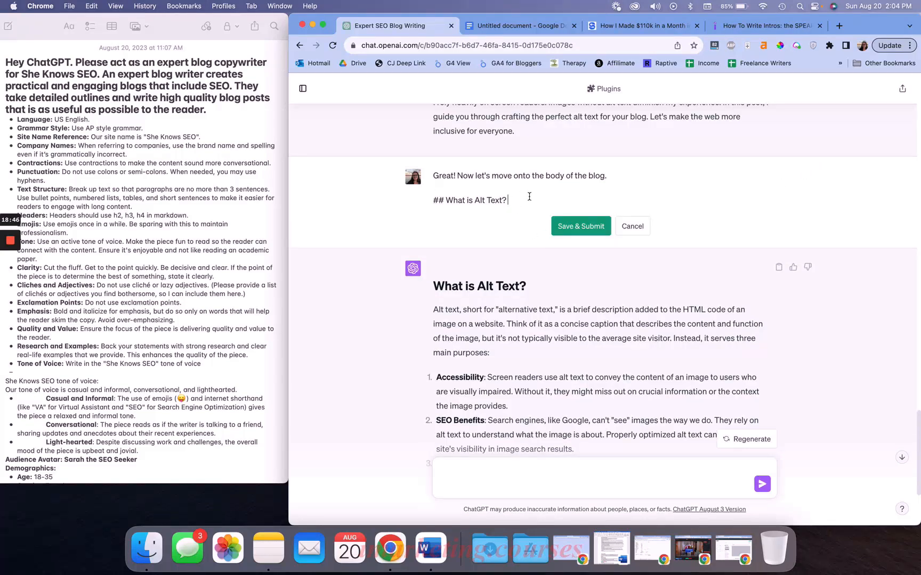
{"action": "left_click", "coordinate": [612, 177]}
{"action": "type", "text": "Write a blog section based on this brief:"}
{"action": "left_click", "coordinate": [510, 200]}
{"action": "key", "text": "Return"}
{"action": "left_click_drag", "start_coordinate": [444, 202], "coordinate": [432, 206]}
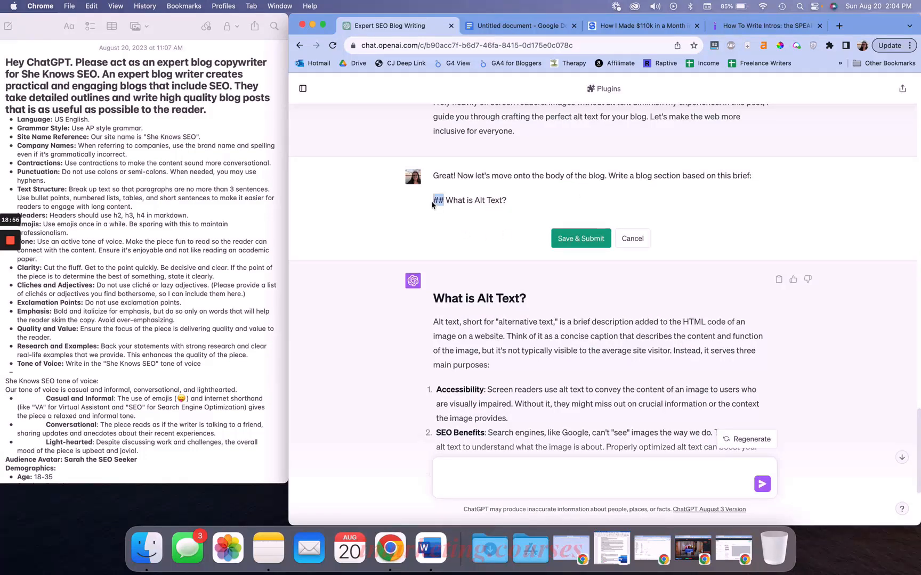
Add the brief point 'alt text = alternative text' below the heading
{"action": "left_click", "coordinate": [454, 203]}
{"action": "type", "text": "- alt text = alternative text"}
{"action": "key", "text": "Return"}
{"action": "key", "text": "Up"}
{"action": "key", "text": "BackSpace"}
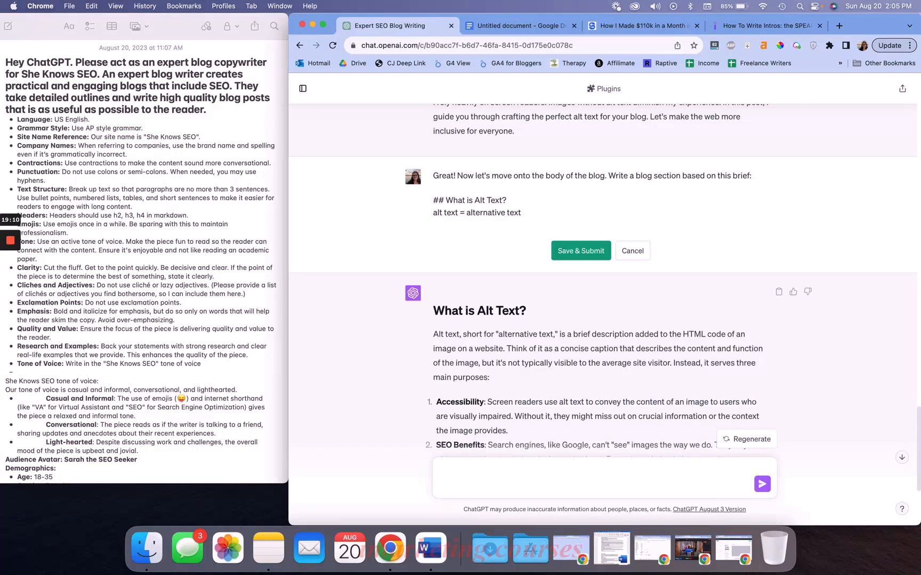
Add brief points 'helps blind people understand what's in the image' and 'helps peopel with screen readers'
{"action": "type", "text": "helps lblind people understand what's in the image"}
{"action": "key", "text": "Return"}
{"action": "type", "text": "helps peopel with screen reader"}
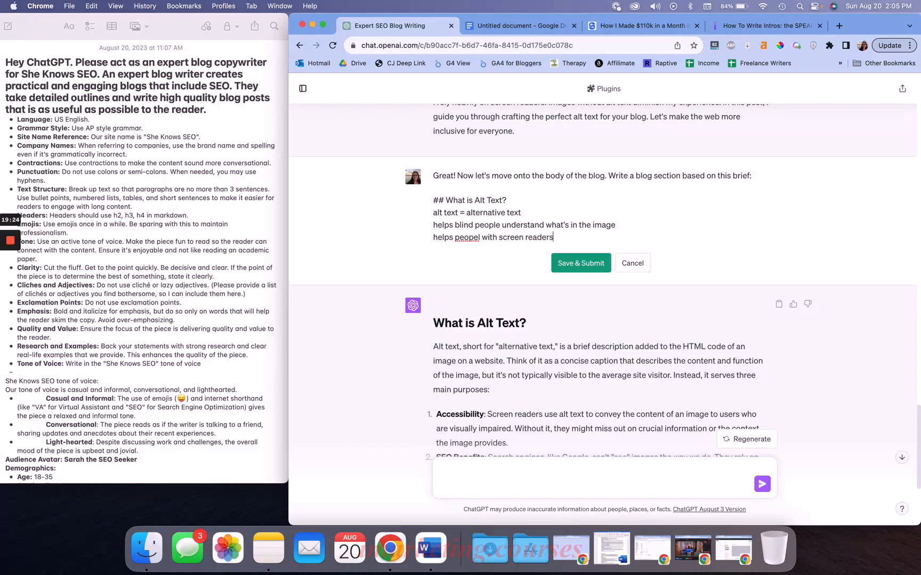
{"action": "type", "text": "s"}
{"action": "key", "text": "Return"}
Add brief points 'used by google to understand what's in an image along with the meta data' and 'alt text was invented in 1977'
{"action": "type", "text": "used by google to understand what's in an image along with the meta data"}
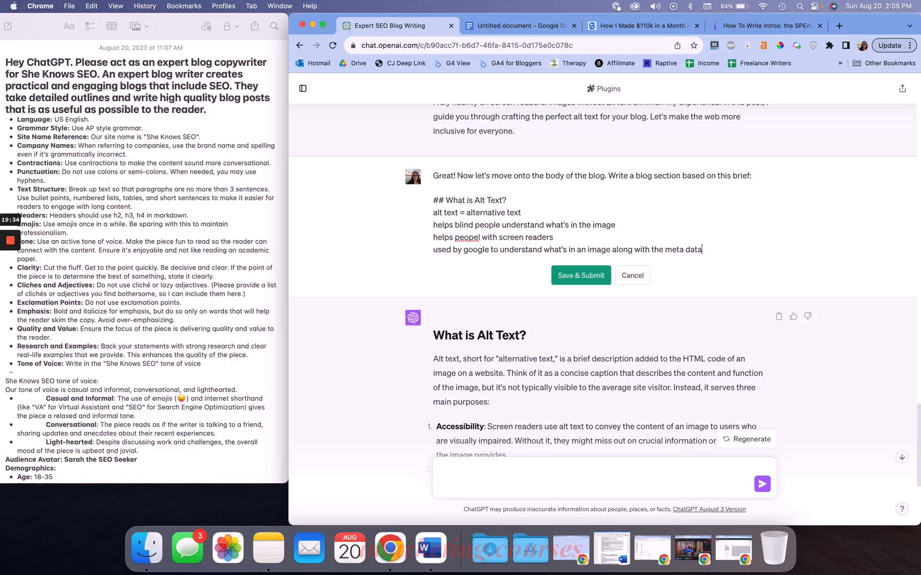
{"action": "key", "text": "Return"}
{"action": "type", "text": "alt text was invented in 1977"}
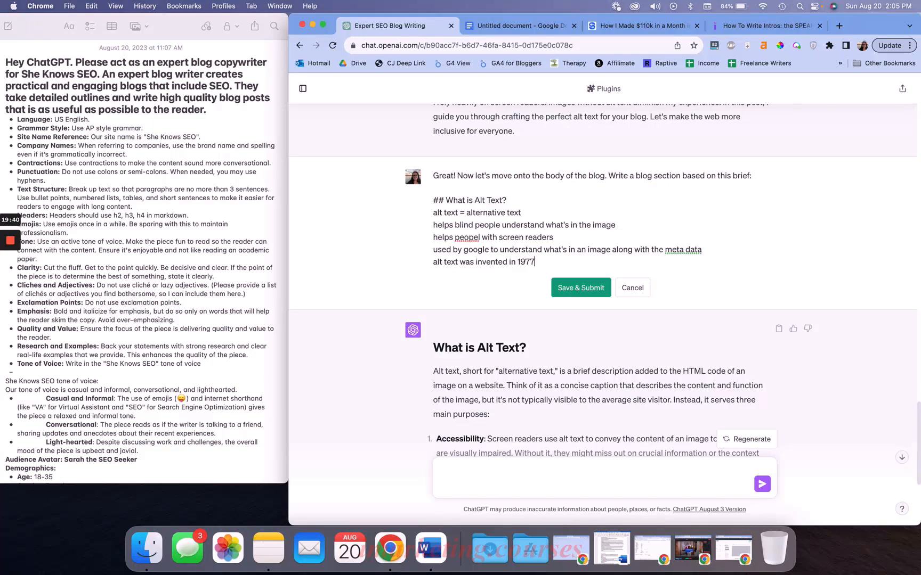
Add the point 'you add alt text to the image in the image library on wordpress or in the block editor for that specific photo'
{"action": "scroll", "coordinate": [517, 173], "scroll_direction": "down", "scroll_amount": 5}
{"action": "scroll", "coordinate": [517, 174], "scroll_direction": "down", "scroll_amount": 2}
{"action": "scroll", "coordinate": [517, 175], "scroll_direction": "up", "scroll_amount": 5}
{"action": "scroll", "coordinate": [517, 173], "scroll_direction": "down", "scroll_amount": 4}
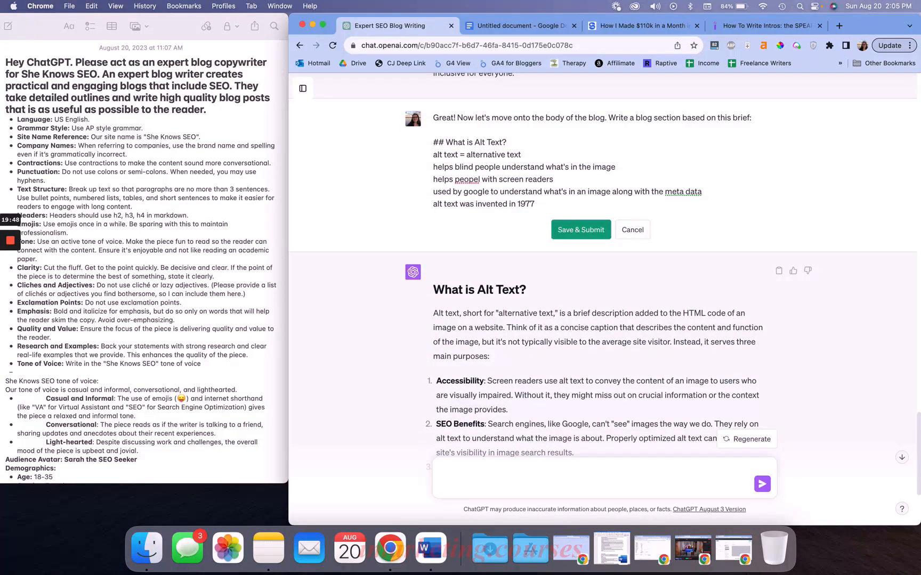
{"action": "key", "text": "Return"}
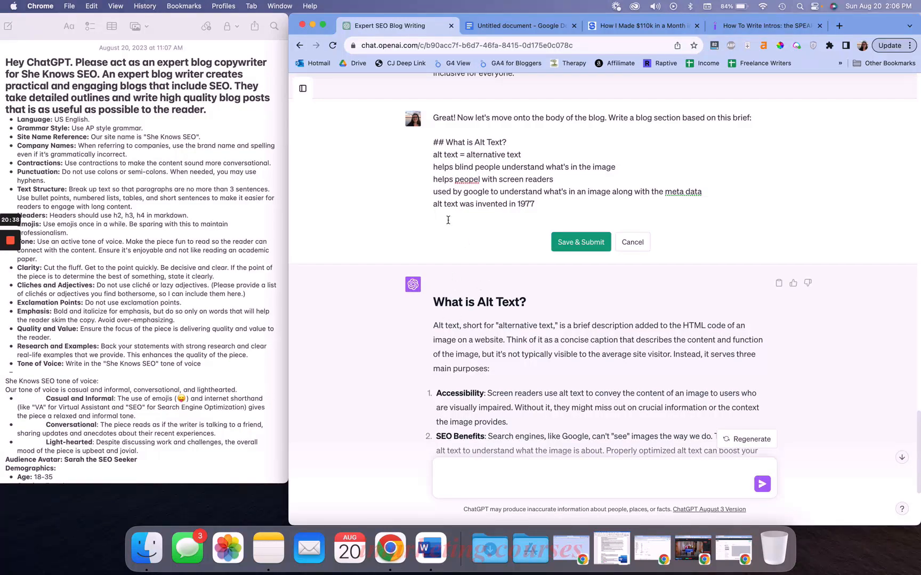
{"action": "type", "text": "add alt text to the image i"}
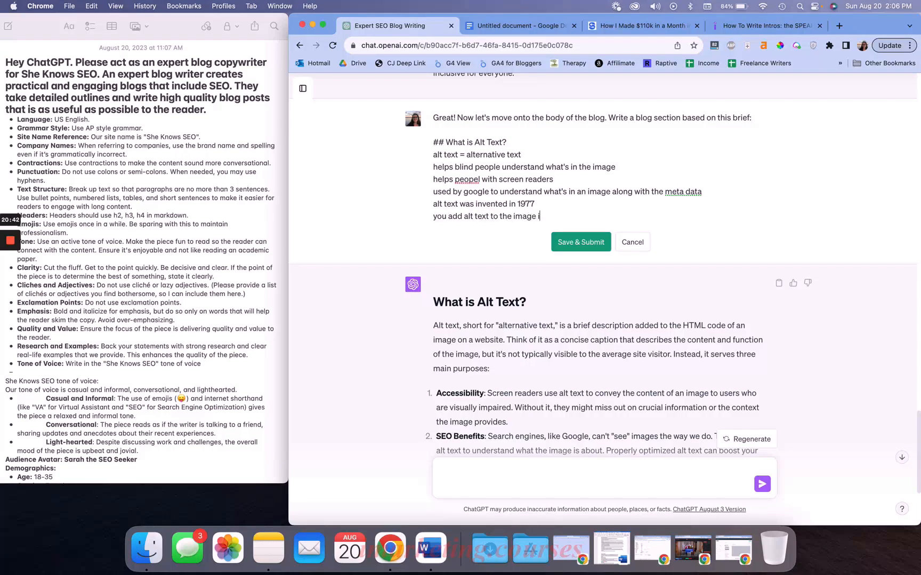
{"action": "type", "text": "n the image library on wordpress or "}
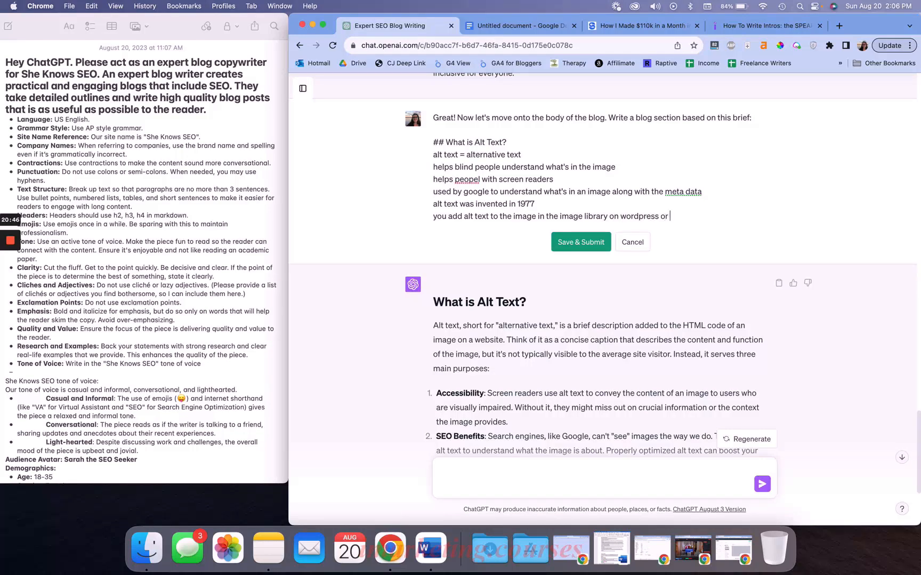
{"action": "type", "text": "in the block editor for that specific photo"}
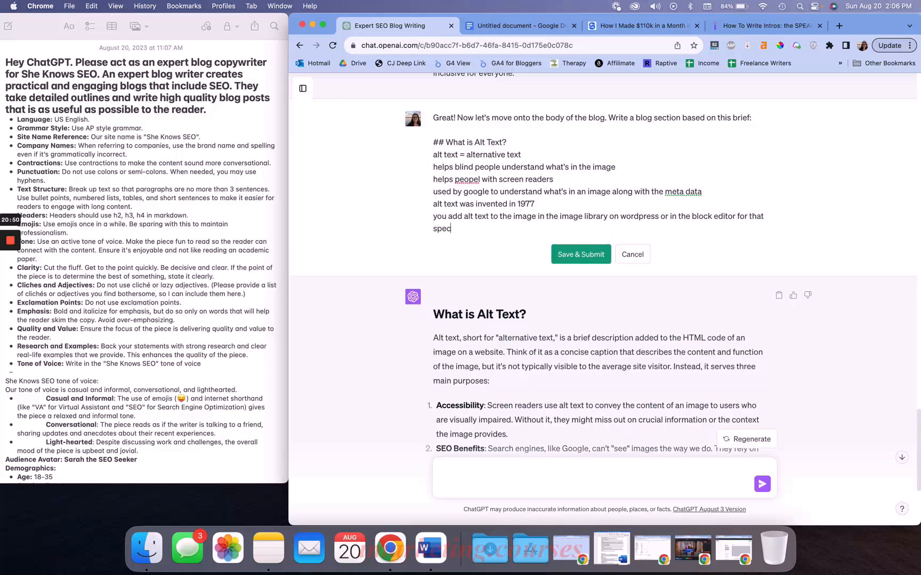
{"action": "key", "text": "shift+Return"}
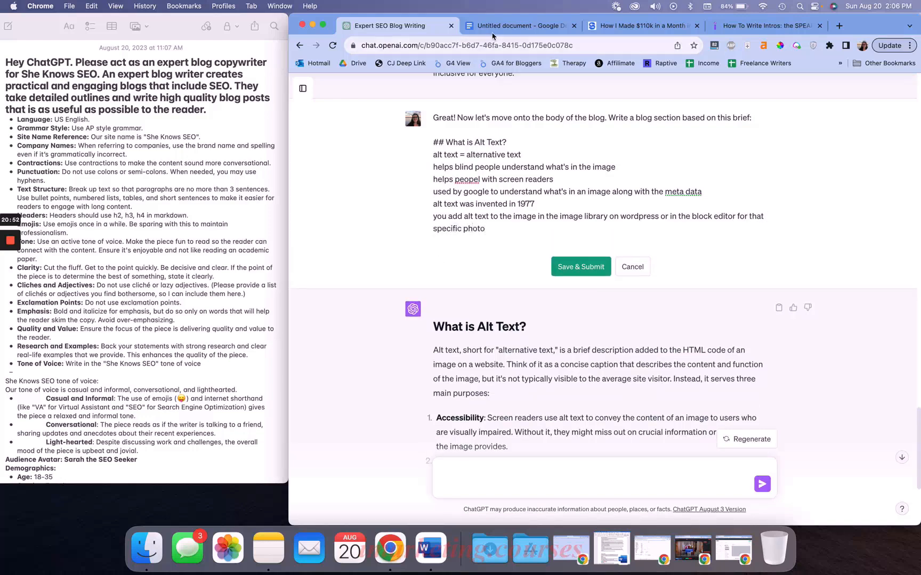
Check the blog outline document for the section's content
{"action": "left_click", "coordinate": [514, 25]}
{"action": "scroll", "coordinate": [502, 248], "scroll_direction": "down", "scroll_amount": 2}
{"action": "left_click", "coordinate": [517, 252]}
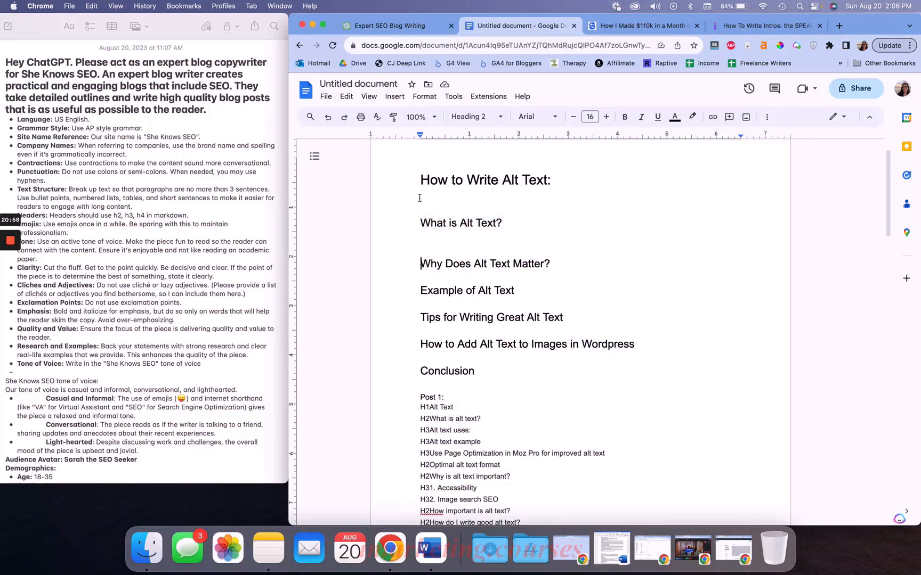
Add the point 'alt text should be 2 sentences' and save and submit the edited brief
{"action": "left_click", "coordinate": [414, 28]}
{"action": "key", "text": "Return"}
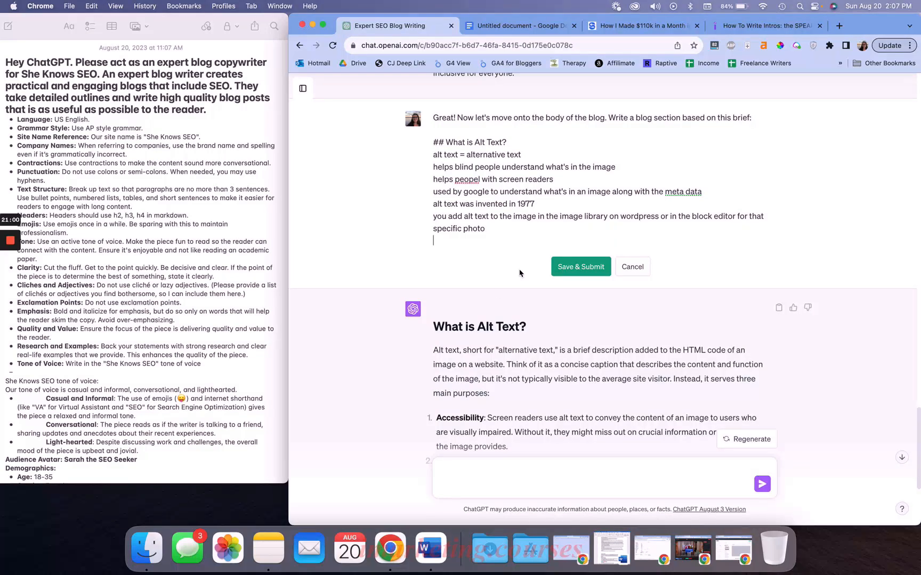
{"action": "type", "text": "alt text should be 2 sentences"}
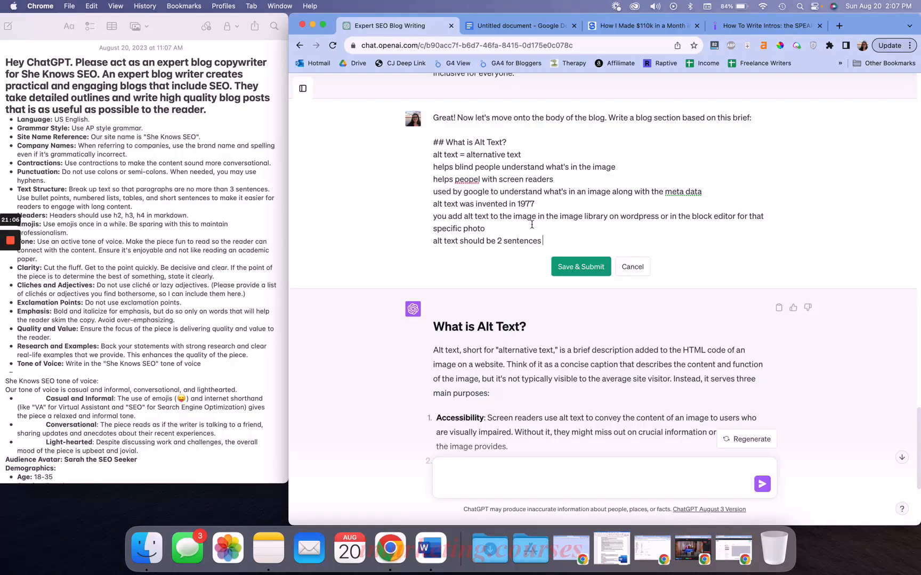
{"action": "left_click", "coordinate": [586, 265]}
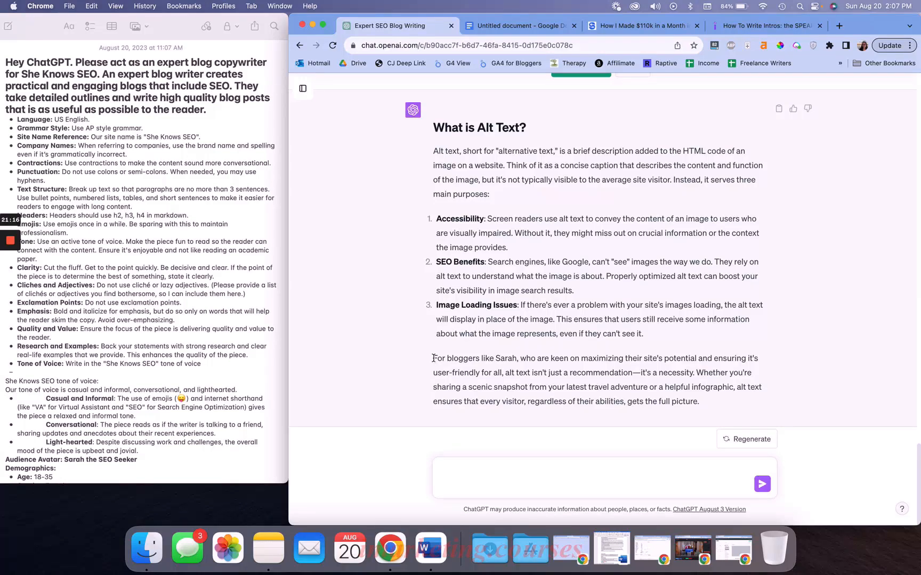
Review the earlier response's reference to Sarah, then submit the edited brief to regenerate the section
{"action": "left_click_drag", "start_coordinate": [433, 358], "coordinate": [517, 355]}
{"action": "left_click", "coordinate": [481, 355]}
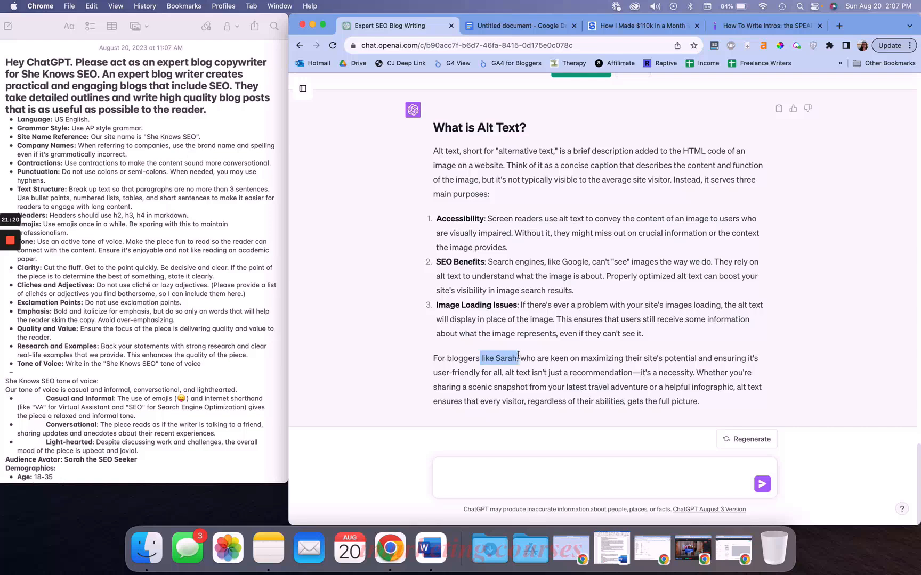
{"action": "left_click", "coordinate": [518, 355]}
{"action": "scroll", "coordinate": [518, 352], "scroll_direction": "up", "scroll_amount": 5}
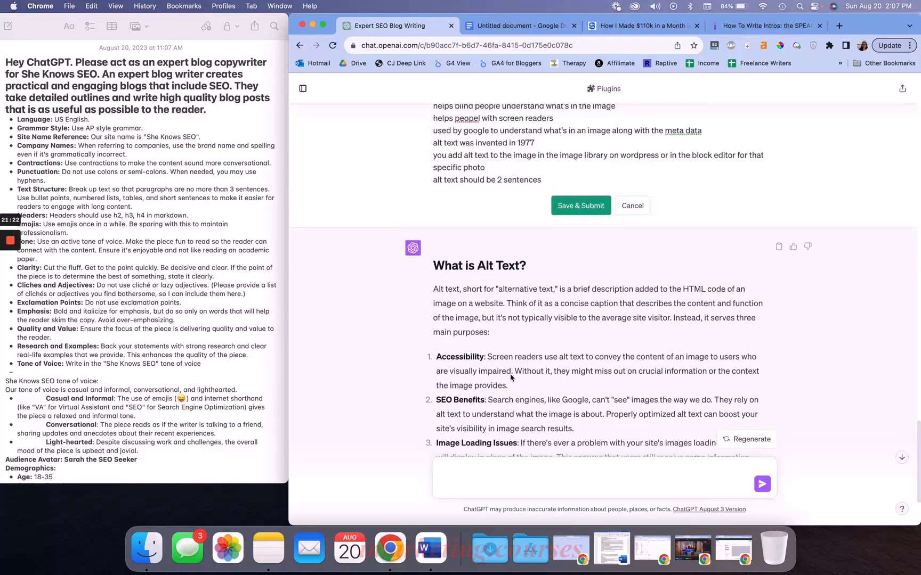
{"action": "scroll", "coordinate": [531, 305], "scroll_direction": "down", "scroll_amount": 5}
{"action": "scroll", "coordinate": [531, 303], "scroll_direction": "up", "scroll_amount": 6}
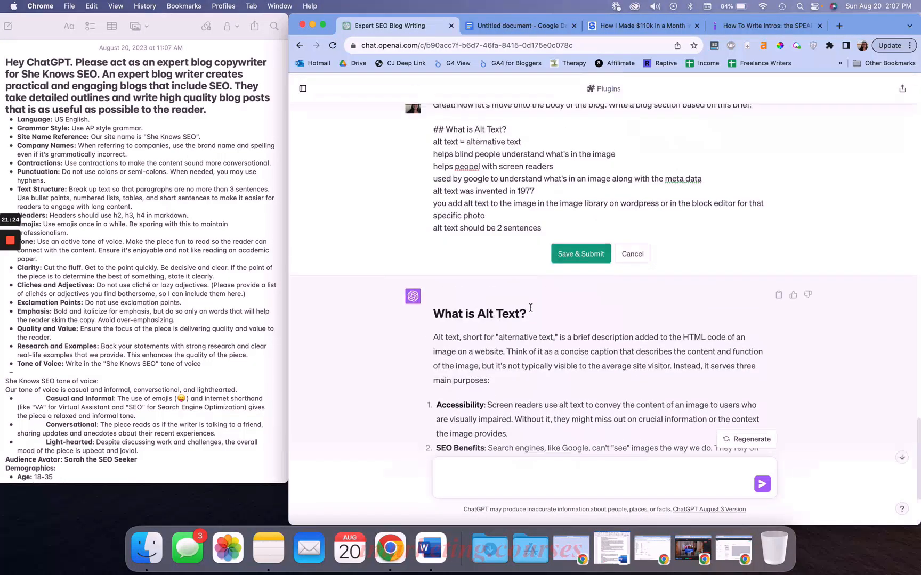
{"action": "left_click", "coordinate": [584, 341]}
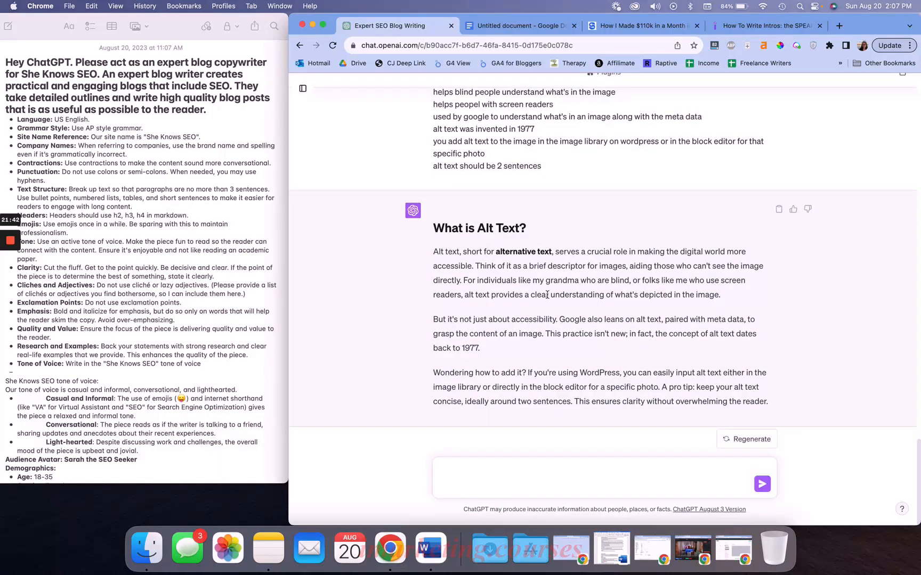
Read through the regenerated What is Alt Text? section paragraph by paragraph
{"action": "triple_click", "coordinate": [516, 333]}
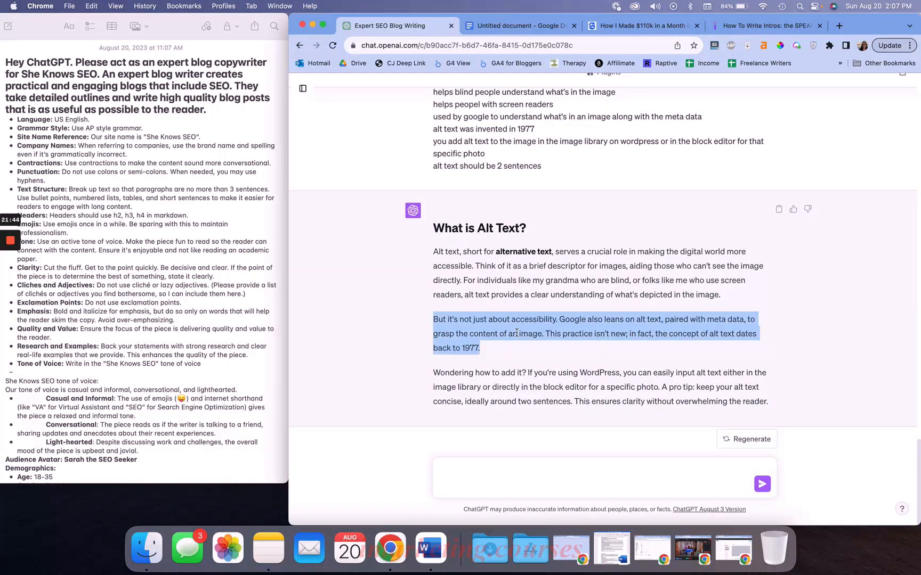
{"action": "left_click", "coordinate": [516, 333]}
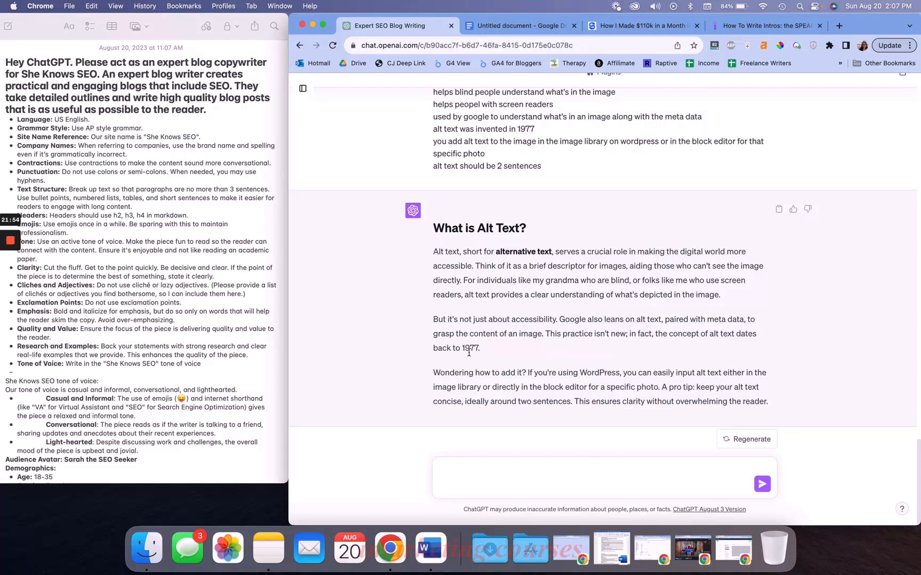
{"action": "triple_click", "coordinate": [534, 387]}
{"action": "left_click", "coordinate": [570, 385]}
{"action": "scroll", "coordinate": [570, 385], "scroll_direction": "up", "scroll_amount": 3}
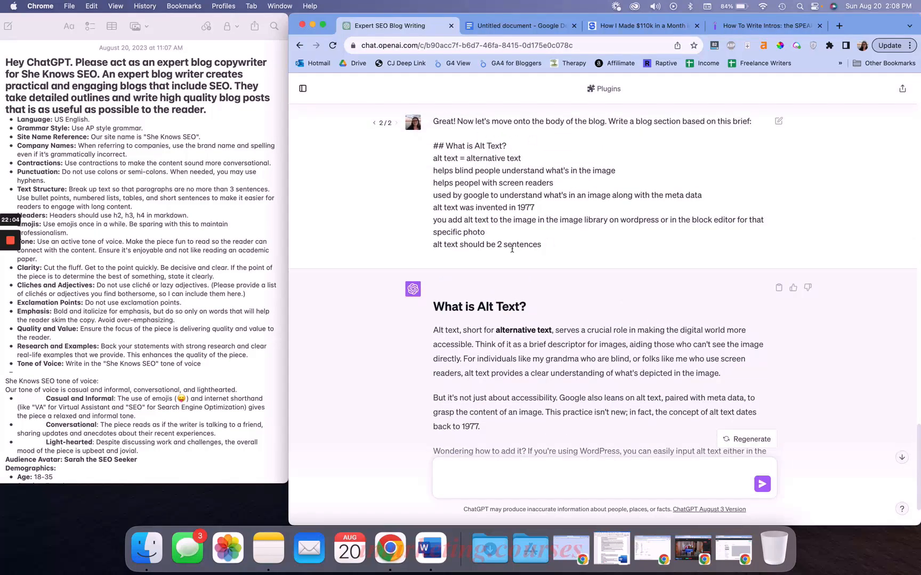
{"action": "scroll", "coordinate": [438, 218], "scroll_direction": "down", "scroll_amount": 3}
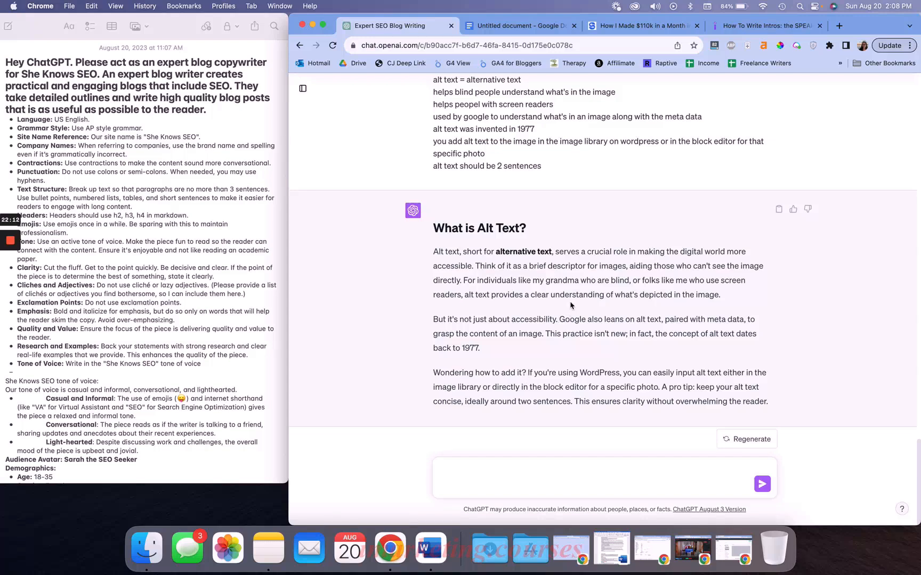
{"action": "left_click_drag", "start_coordinate": [441, 250], "coordinate": [792, 294]}
{"action": "left_click", "coordinate": [465, 279]}
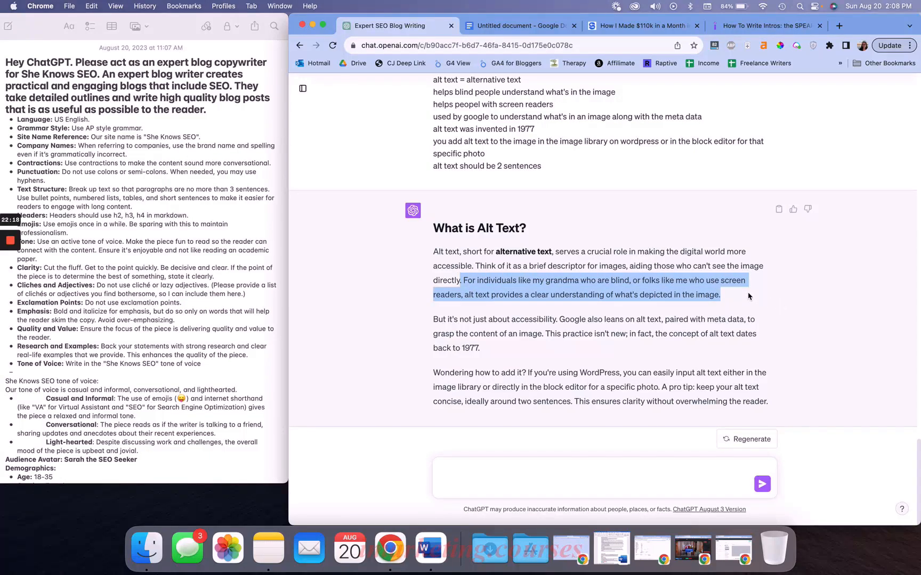
{"action": "left_click", "coordinate": [566, 278]}
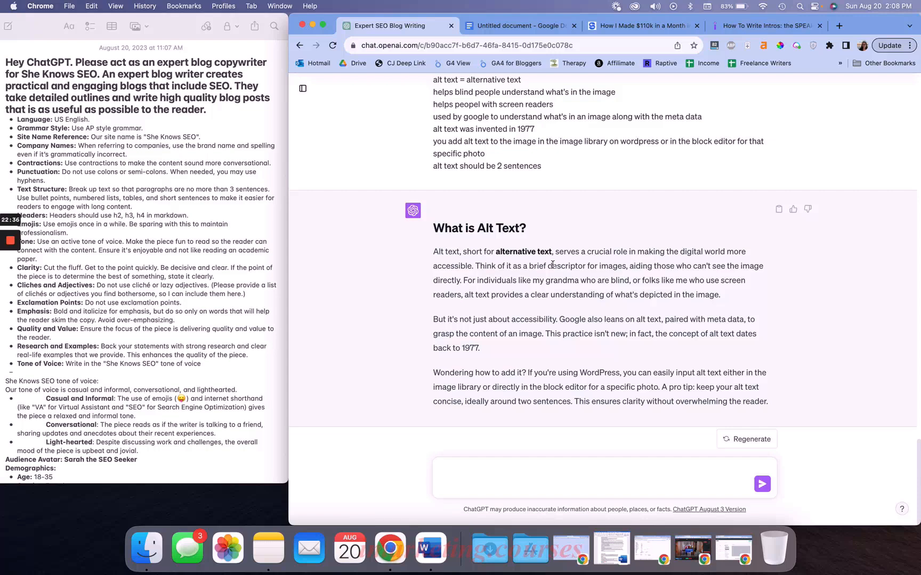
{"action": "triple_click", "coordinate": [469, 227]}
{"action": "left_click", "coordinate": [485, 233]}
{"action": "triple_click", "coordinate": [485, 315]}
{"action": "left_click", "coordinate": [485, 314]}
{"action": "scroll", "coordinate": [544, 382], "scroll_direction": "up", "scroll_amount": 5}
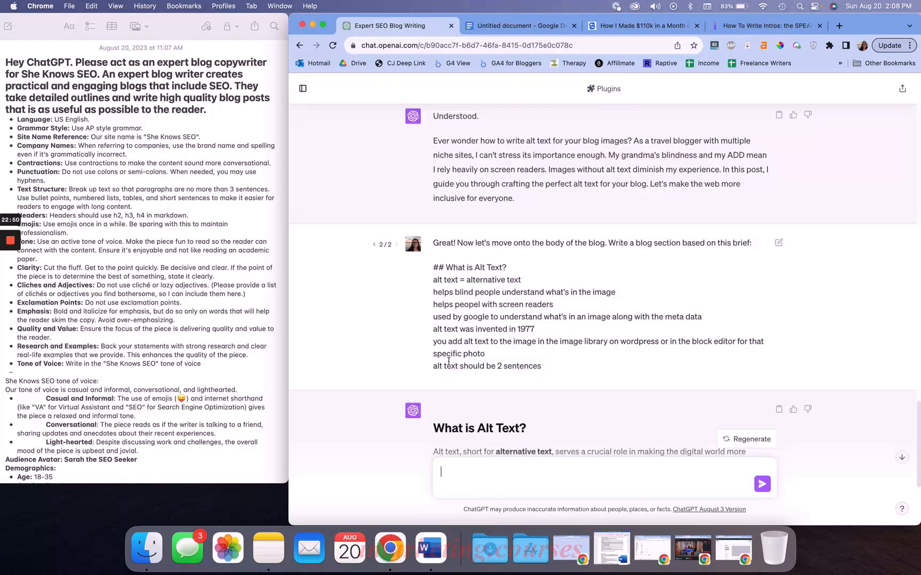
Compare the submitted brief's points with the regenerated section
{"action": "left_click_drag", "start_coordinate": [433, 242], "coordinate": [556, 367]}
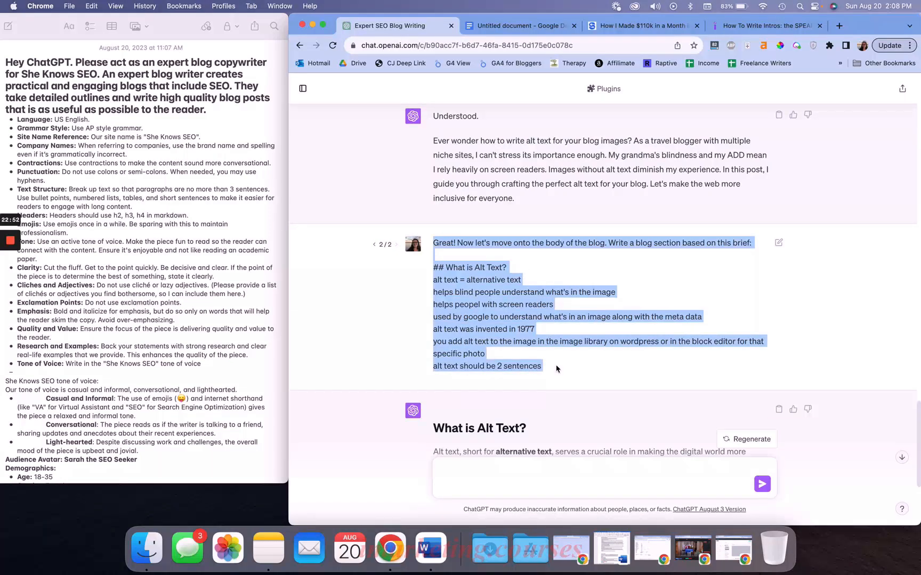
{"action": "left_click", "coordinate": [518, 313]}
{"action": "left_click_drag", "start_coordinate": [438, 269], "coordinate": [558, 366]}
{"action": "left_click", "coordinate": [558, 368]}
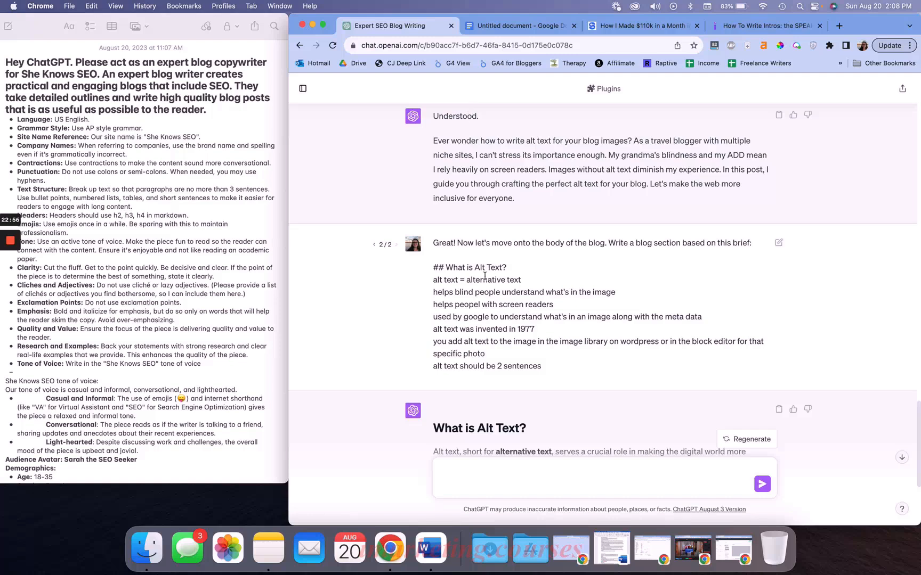
{"action": "left_click_drag", "start_coordinate": [434, 286], "coordinate": [593, 339]}
{"action": "left_click", "coordinate": [525, 275]}
{"action": "left_click_drag", "start_coordinate": [433, 292], "coordinate": [567, 290]}
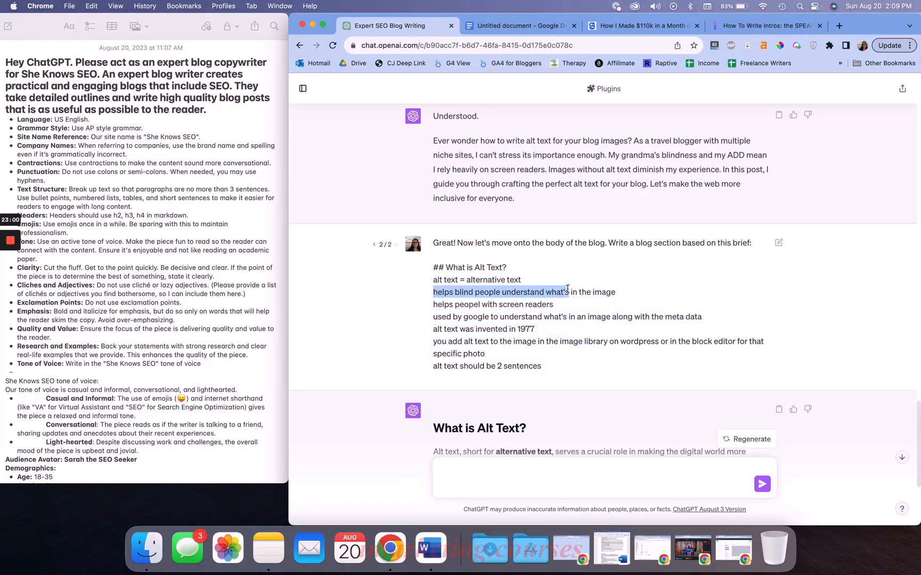
{"action": "left_click", "coordinate": [549, 290]}
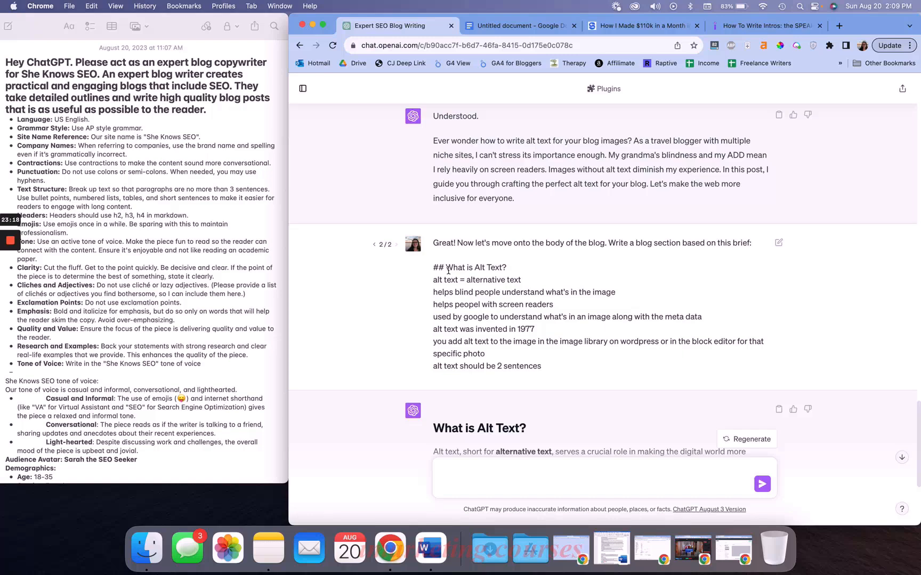
{"action": "left_click_drag", "start_coordinate": [432, 281], "coordinate": [568, 369]}
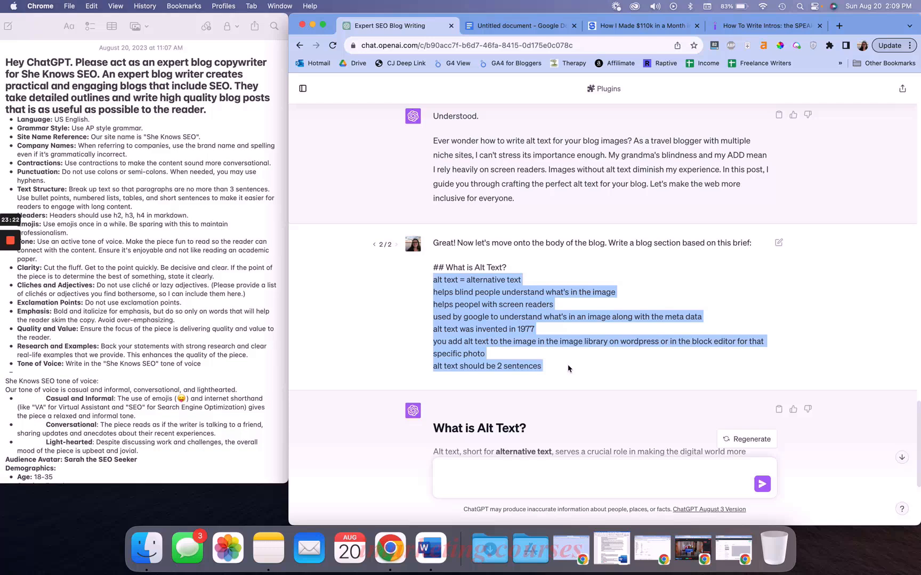
{"action": "left_click", "coordinate": [569, 368]}
{"action": "left_click_drag", "start_coordinate": [376, 241], "coordinate": [558, 367]}
{"action": "left_click", "coordinate": [559, 367]}
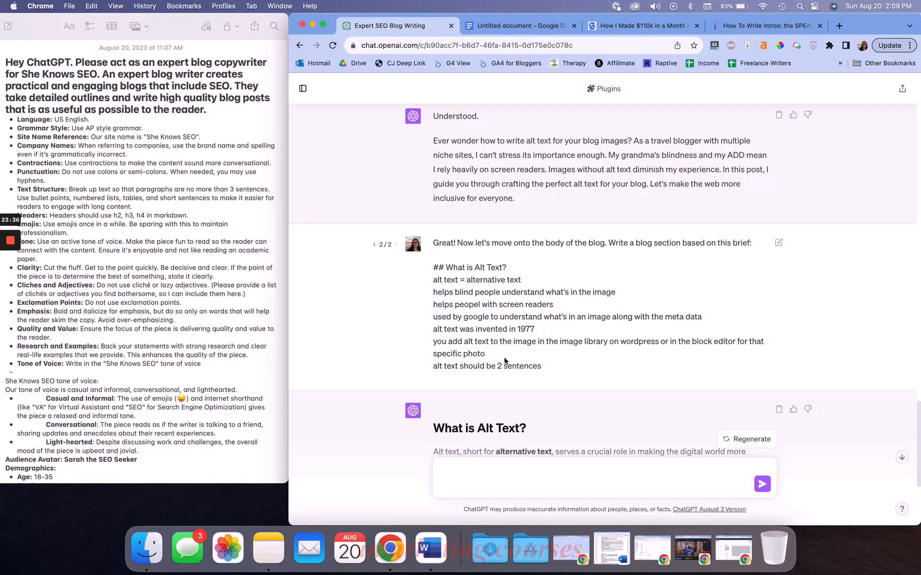
{"action": "scroll", "coordinate": [512, 358], "scroll_direction": "down", "scroll_amount": 8}
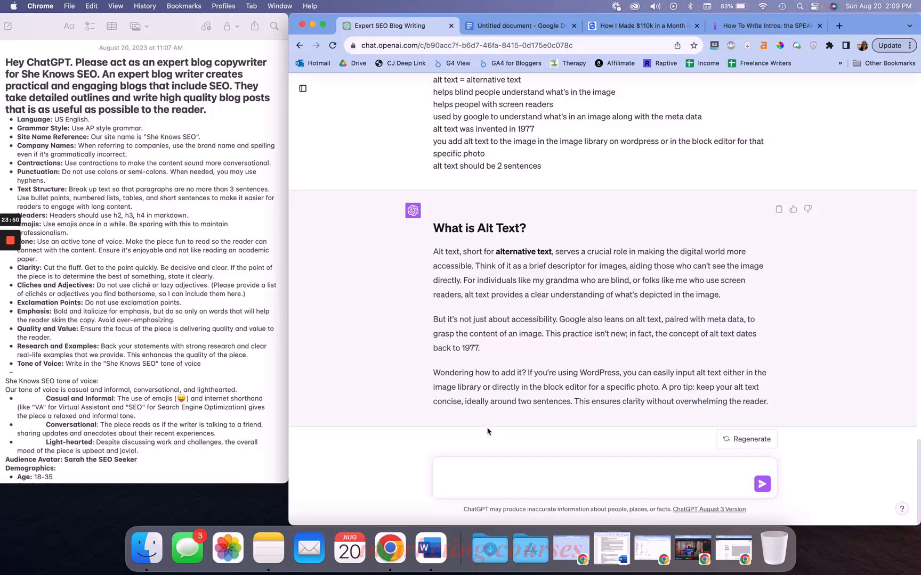
Add the rule 'Present tense only' below Tone of Voice in the style guide note
{"action": "left_click", "coordinate": [472, 470]}
{"action": "key", "text": "BackSpace"}
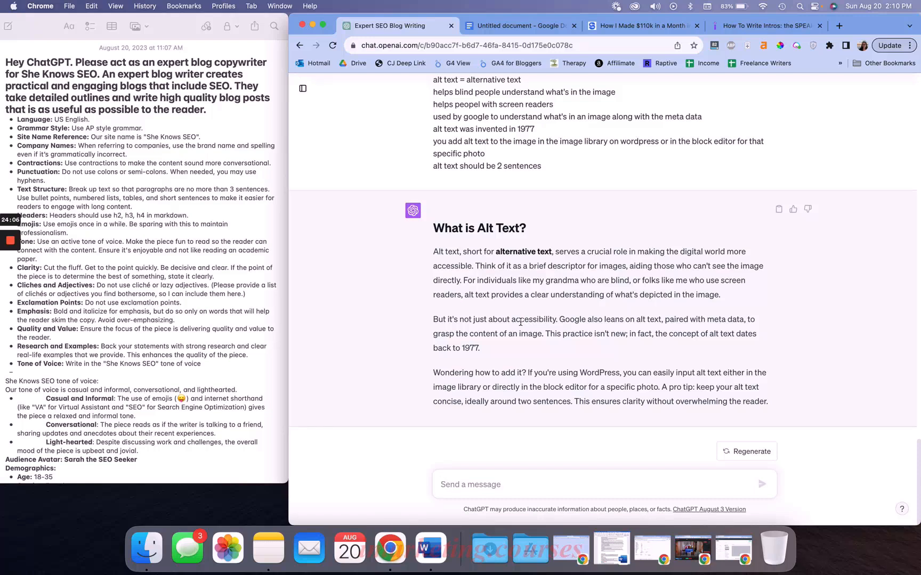
{"action": "left_click", "coordinate": [233, 322]}
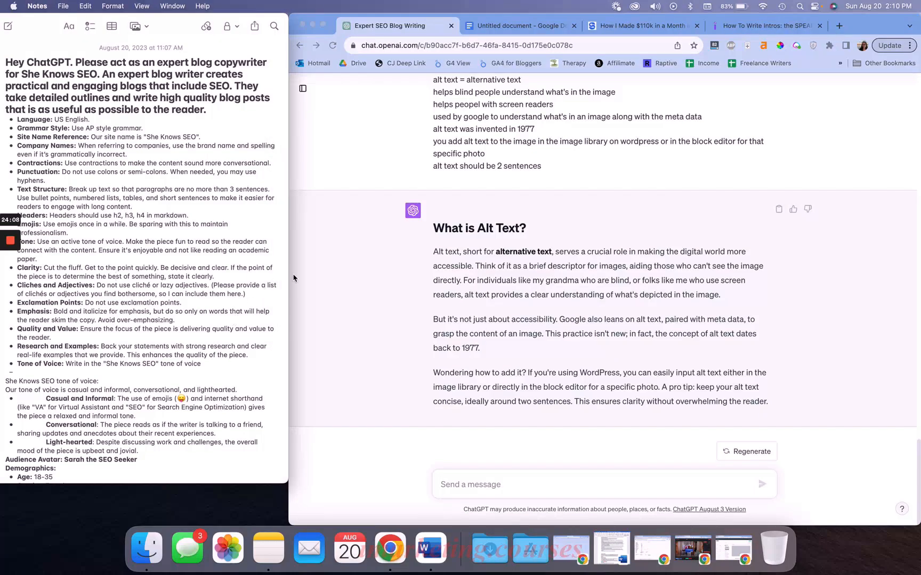
{"action": "left_click", "coordinate": [414, 300]}
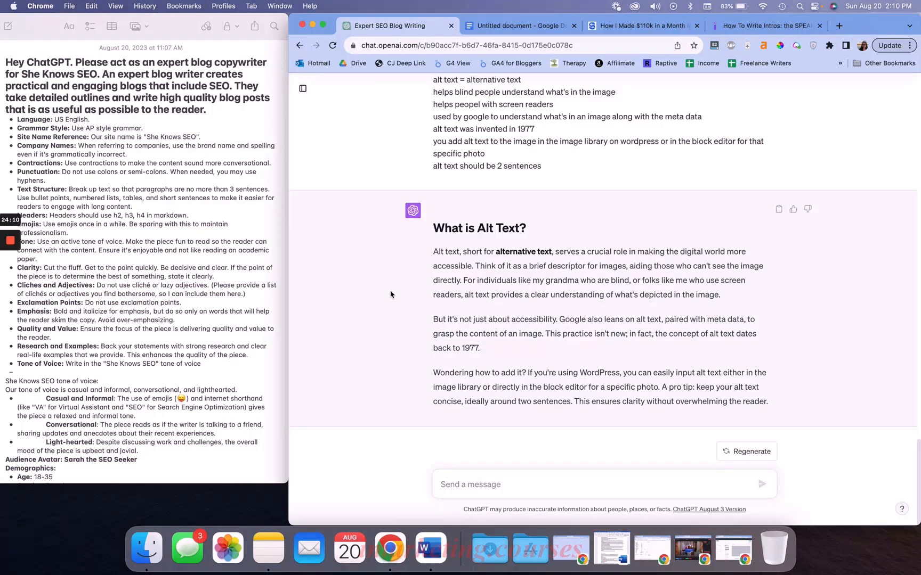
{"action": "left_click", "coordinate": [259, 356]}
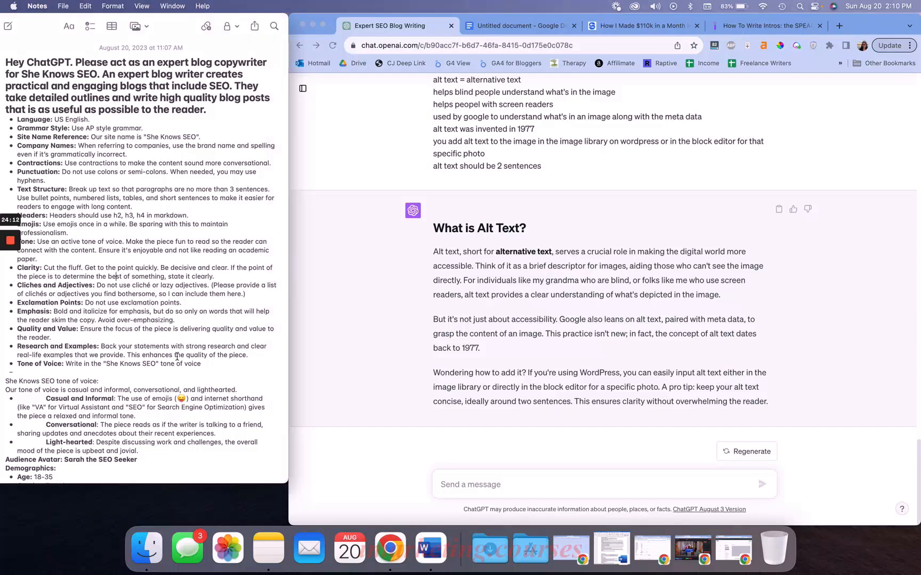
{"action": "left_click", "coordinate": [209, 364]}
{"action": "key", "text": "Return"}
{"action": "type", "text": "Present tense on"}
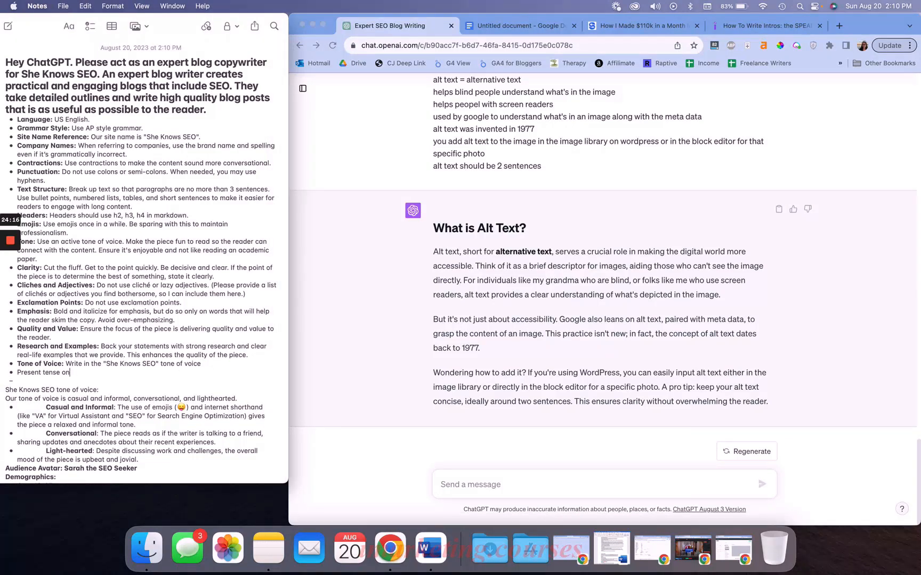
{"action": "type", "text": "ly"}
{"action": "key", "text": "Return"}
Add the rule 'Singular person (I not we)' to the style guide note
{"action": "type", "text": "Singular"}
{"action": "key", "text": "BackSpace"}
{"action": "key", "text": "BackSpace"}
{"action": "type", "text": "ar person (I not we )"}
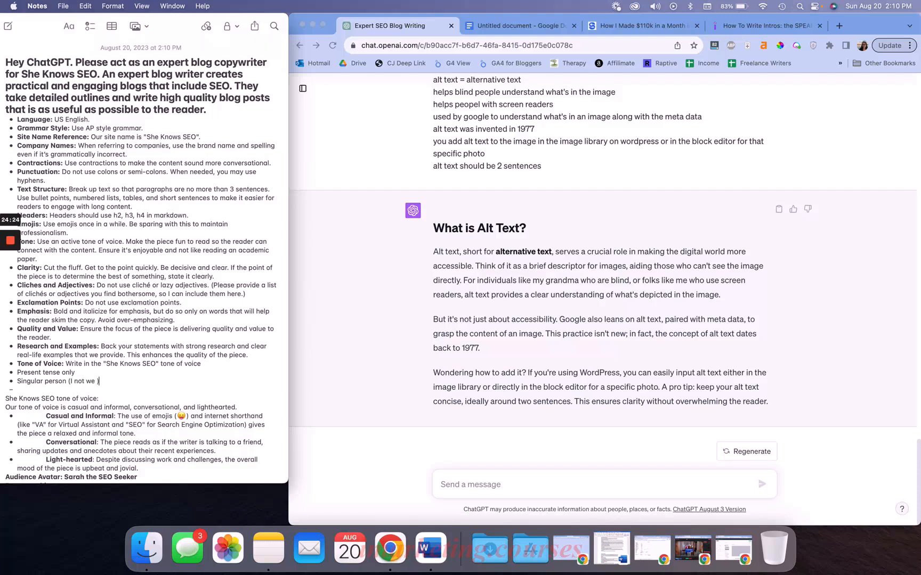
{"action": "key", "text": "BackSpace"}
{"action": "key", "text": "BackSpace"}
{"action": "type", "text": ")"}
{"action": "key", "text": "Return"}
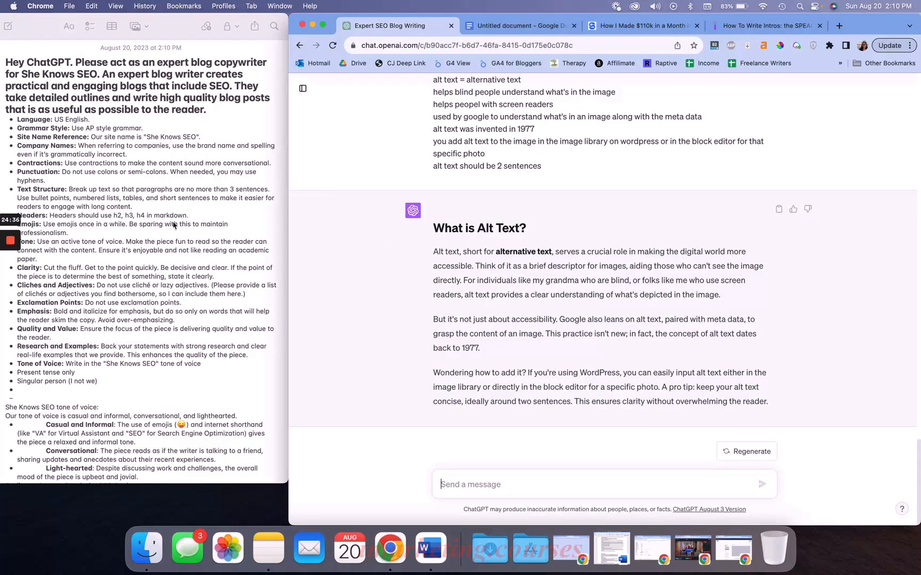
Add the rule 'Never refer to Sarah as an individual audience member. She is just an example of our ideal audience.'
{"action": "left_click", "coordinate": [356, 323]}
{"action": "left_click", "coordinate": [172, 294]}
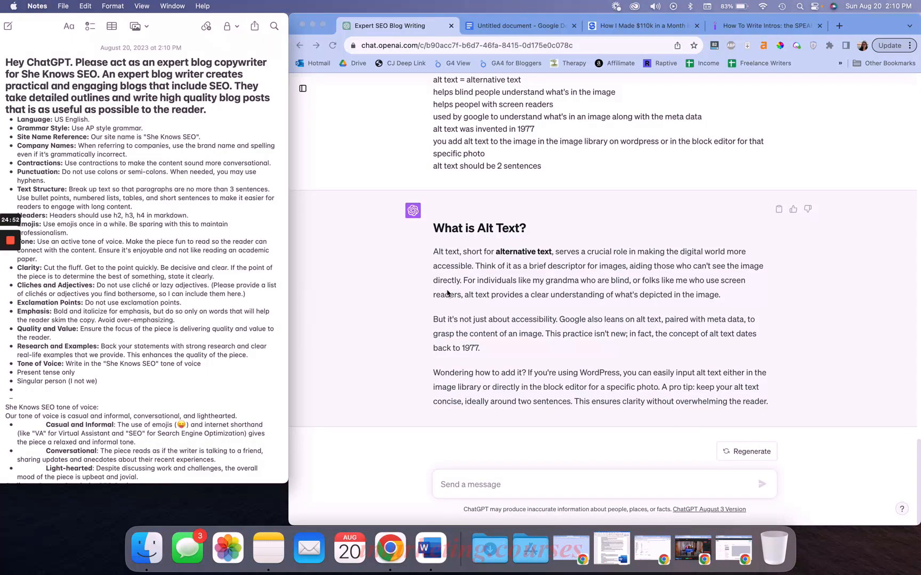
{"action": "type", "text": "Never refer to sarah as an ins"}
{"action": "key", "text": "BackSpace"}
{"action": "type", "text": "dividual audience member. She is just an example of our ideal audience."}
{"action": "left_click", "coordinate": [723, 337]}
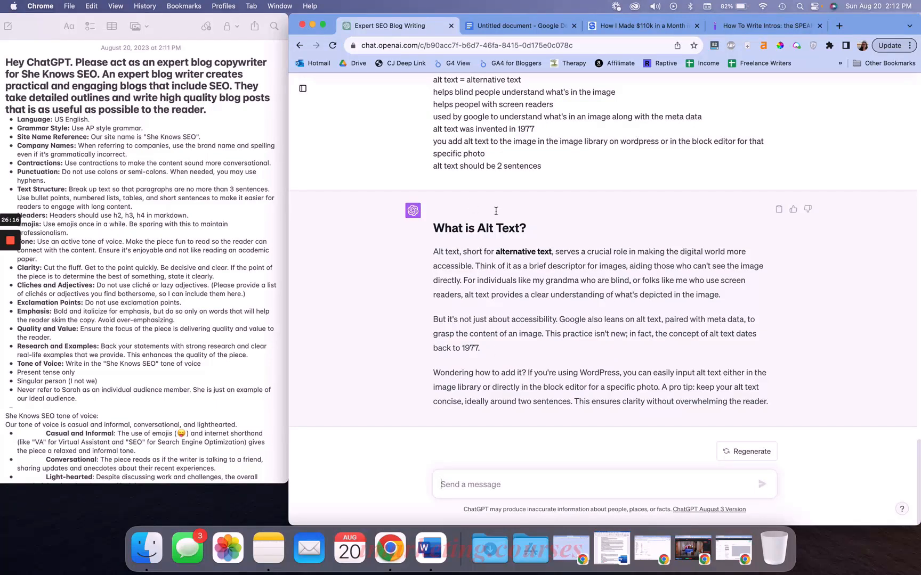
Start a new message praising the blog post and asking to write the FAQs
{"action": "type", "text": "Great! What a good blog post. Now let's write the FAQs."}
{"action": "key", "text": "shift+Return"}
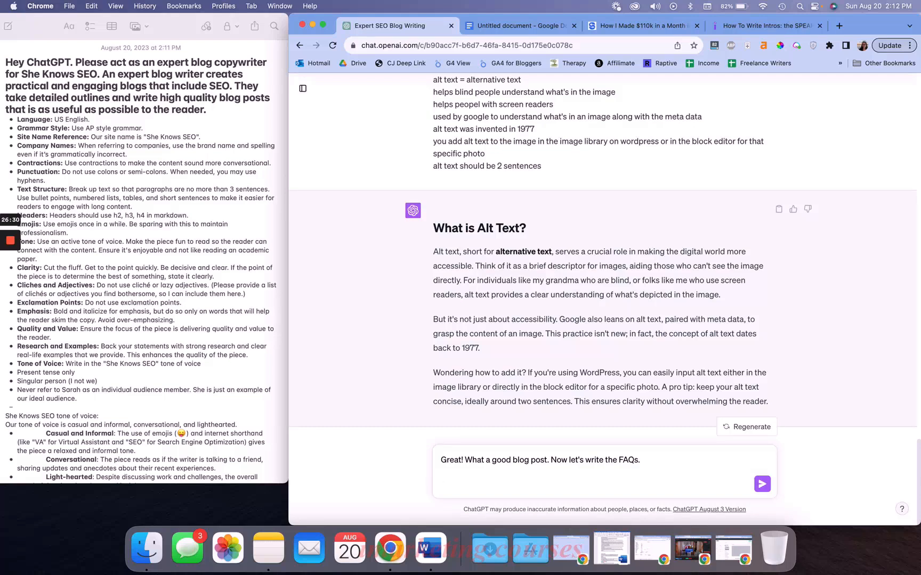
Add FAQ criteria: 50-60 words, repeat the question in the first sentence, answer concisely, one paragraph, question as an h3
{"action": "type", "text": "A great FAQ is 50-60 words lo"}
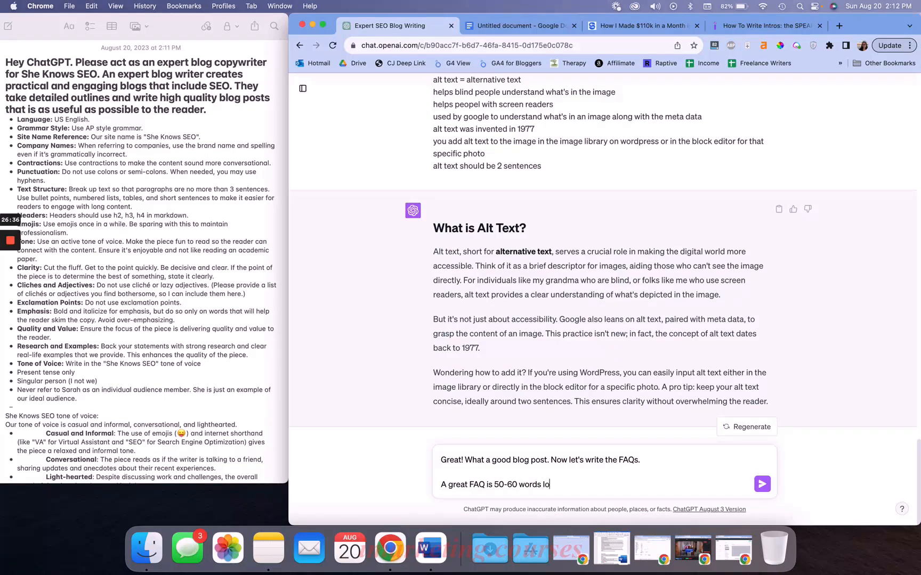
{"action": "type", "text": "ng, repeats the question in the fir"}
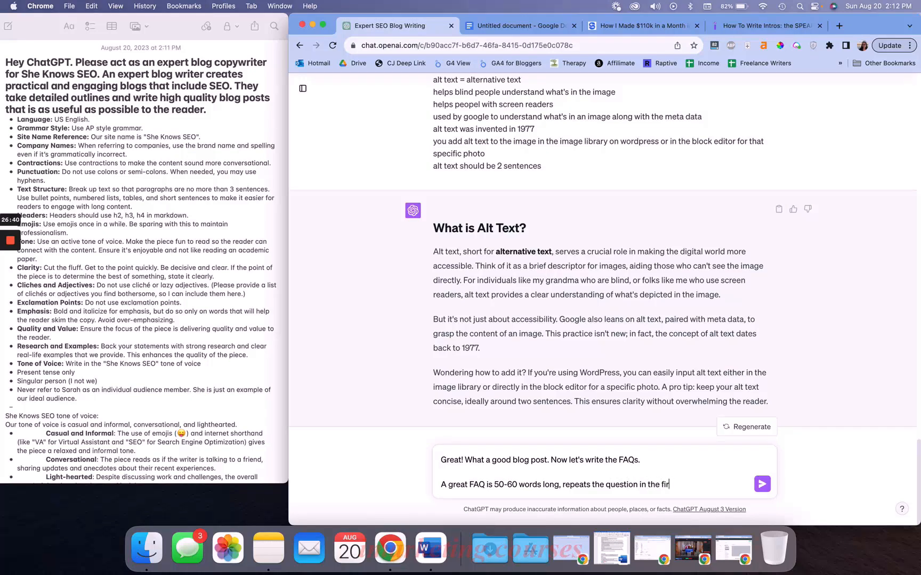
{"action": "type", "text": "st sentence, and answers it"}
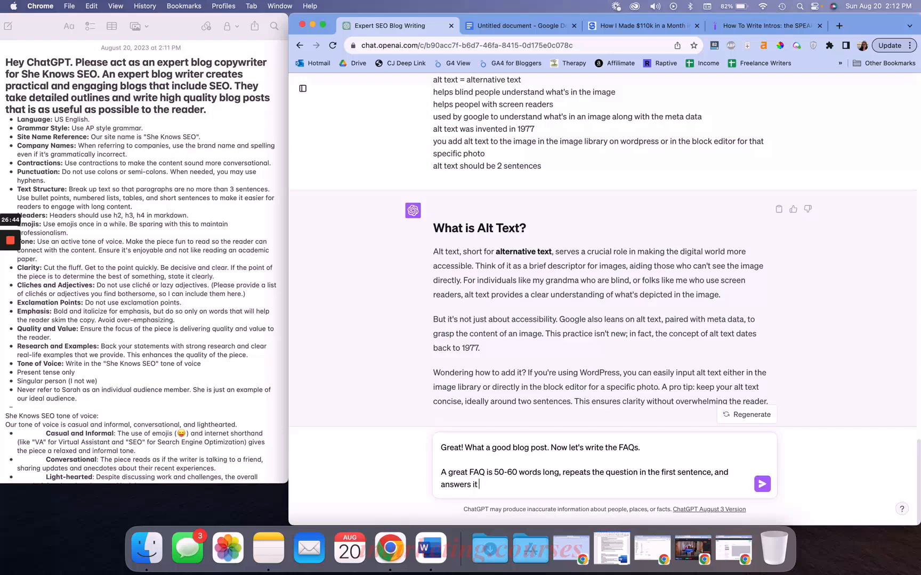
{"action": "type", "text": " really concisely."}
{"action": "type", "text": "It should all be in one paragraph. And the question should be i"}
{"action": "key", "text": "BackSpace"}
{"action": "type", "text": "an h3"}
{"action": "key", "text": "shift+Return"}
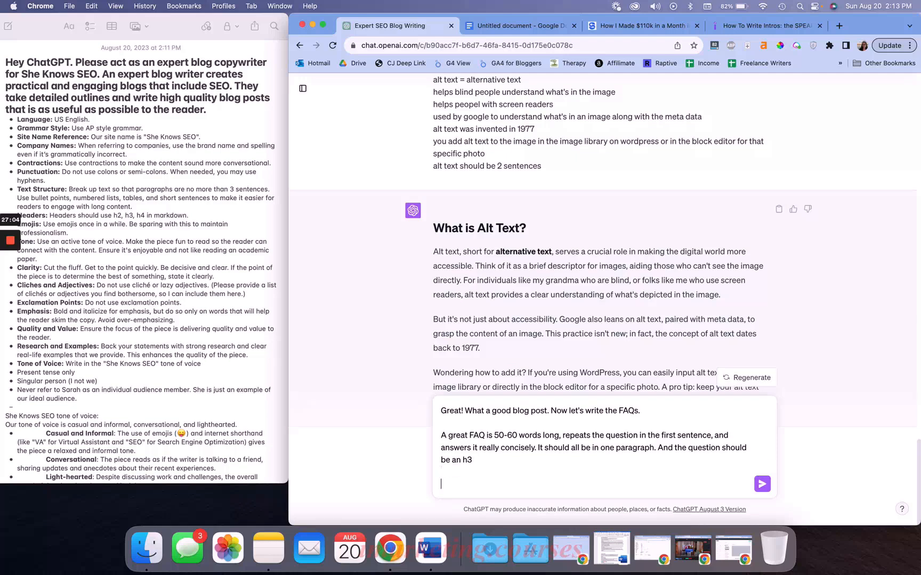
Add a request for the first FAQ: "How do you write alt text for an infographic?"
{"action": "type", "text": "Let's write out first FAQ f"}
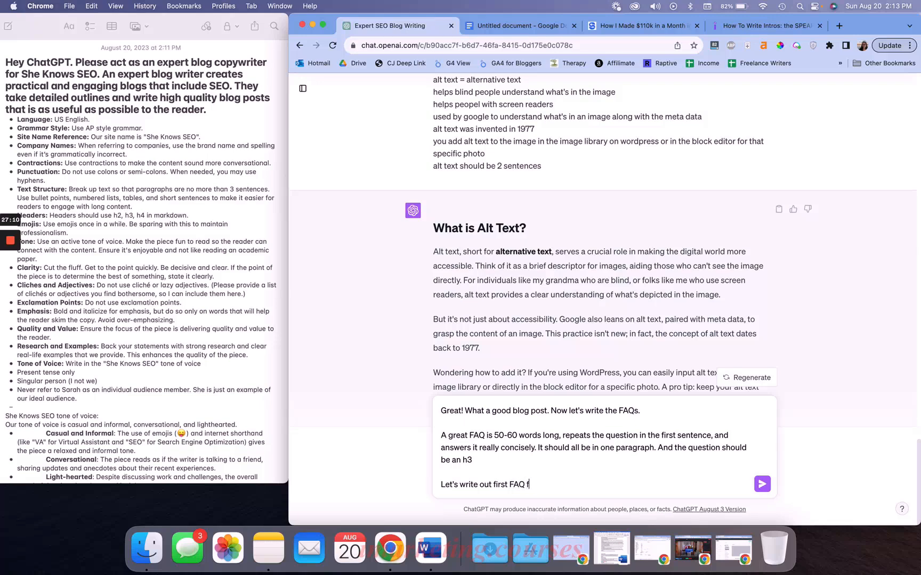
{"action": "type", "text": "or this post:"}
{"action": "key", "text": "shift+Return"}
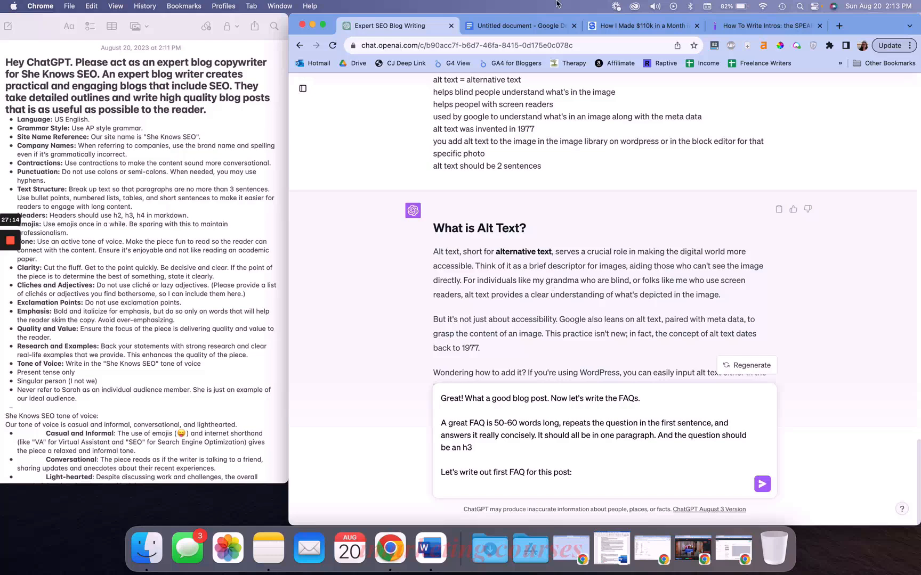
{"action": "left_click", "coordinate": [533, 26]}
{"action": "left_click", "coordinate": [429, 31]}
{"action": "type", "text": "\"How do you write alt"}
{"action": "type", "text": "text "}
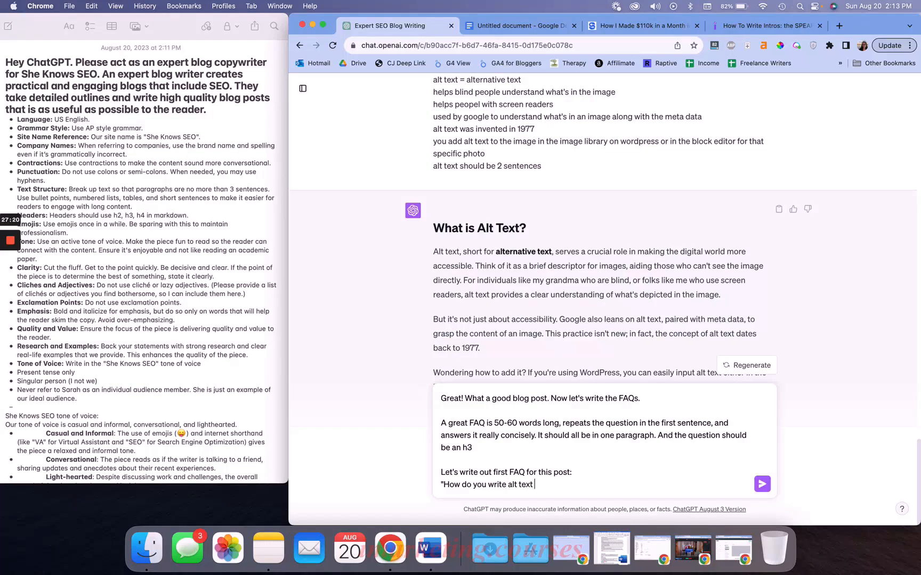
{"action": "type", "text": "for an infographic?\""}
Reread the drafted FAQ criteria in the message box
{"action": "scroll", "coordinate": [515, 233], "scroll_direction": "up", "scroll_amount": 5}
{"action": "scroll", "coordinate": [515, 234], "scroll_direction": "up", "scroll_amount": 15}
{"action": "scroll", "coordinate": [514, 230], "scroll_direction": "up", "scroll_amount": 5}
{"action": "scroll", "coordinate": [514, 230], "scroll_direction": "down", "scroll_amount": 15}
{"action": "triple_click", "coordinate": [531, 434]}
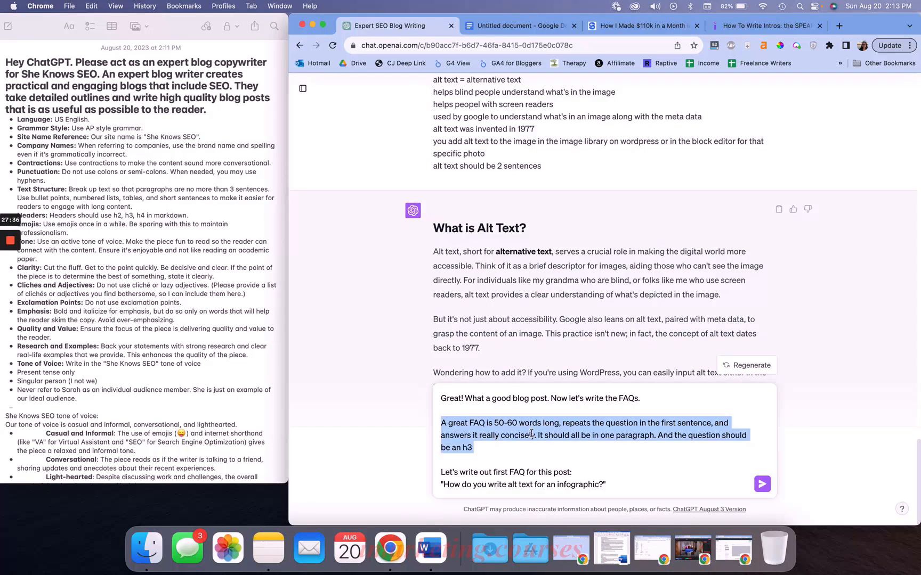
{"action": "left_click", "coordinate": [504, 437]}
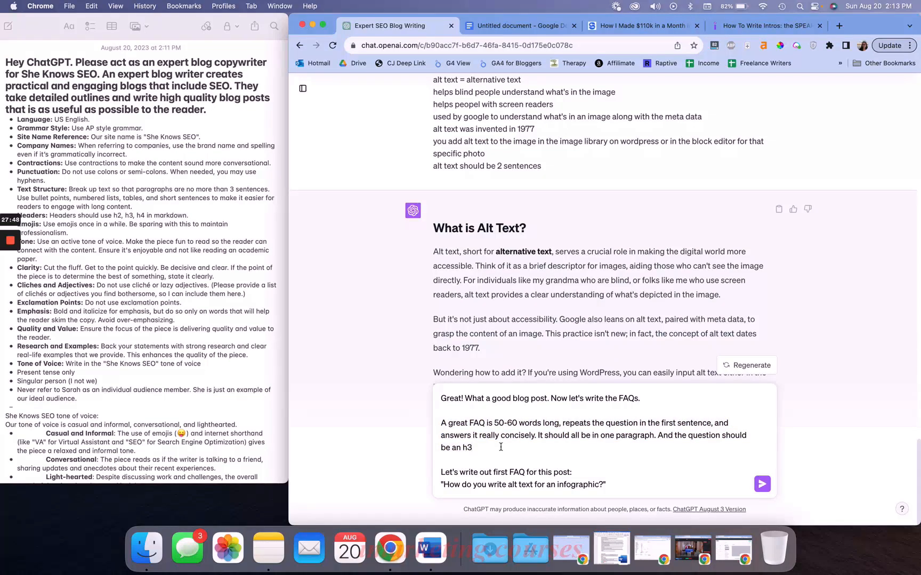
{"action": "left_click_drag", "start_coordinate": [500, 447], "coordinate": [435, 426]}
{"action": "left_click", "coordinate": [497, 424]}
{"action": "double_click", "coordinate": [513, 437]}
{"action": "left_click_drag", "start_coordinate": [488, 423], "coordinate": [564, 422]}
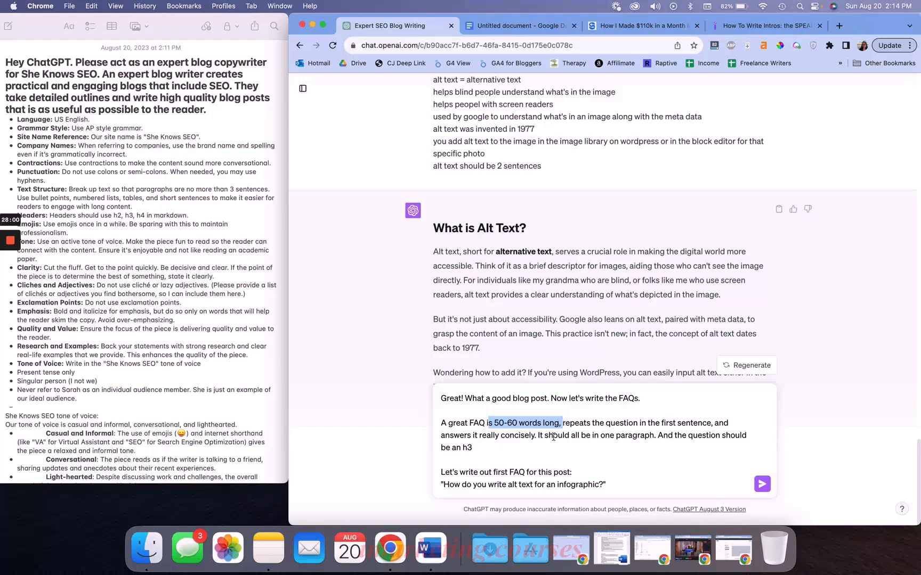
{"action": "left_click", "coordinate": [554, 436]}
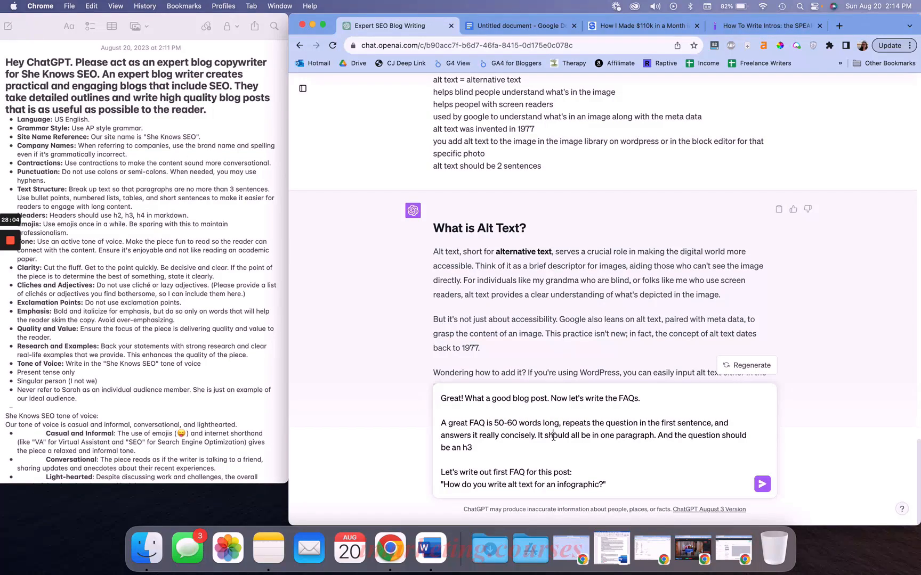
{"action": "left_click_drag", "start_coordinate": [537, 436], "coordinate": [662, 447]}
{"action": "left_click", "coordinate": [663, 447]}
{"action": "left_click", "coordinate": [670, 489]}
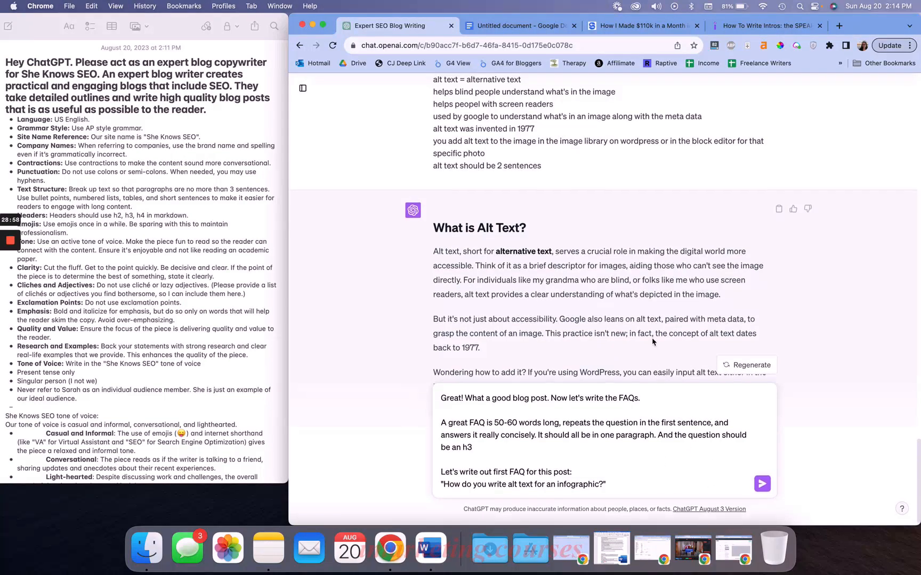
Send the FAQ request message
{"action": "scroll", "coordinate": [696, 312], "scroll_direction": "up", "scroll_amount": 10}
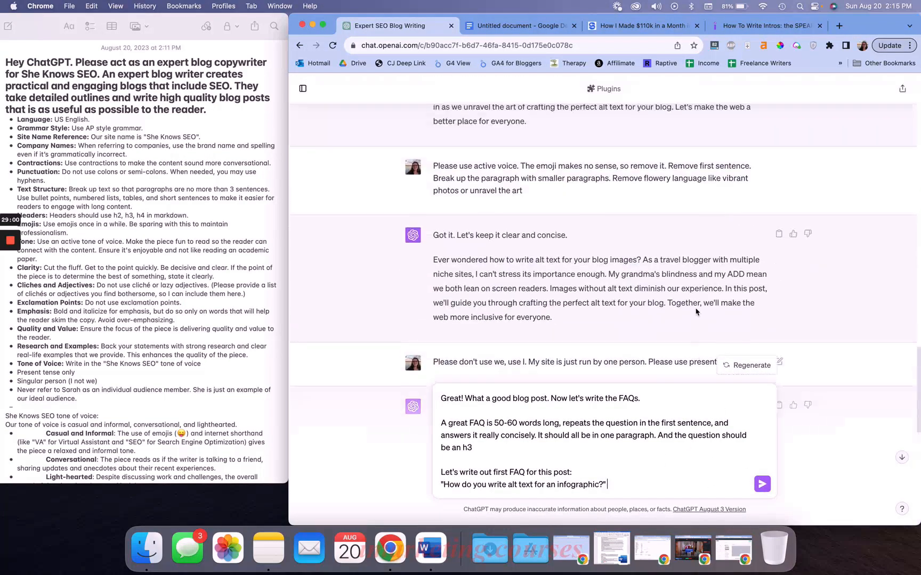
{"action": "scroll", "coordinate": [696, 312], "scroll_direction": "up", "scroll_amount": 10}
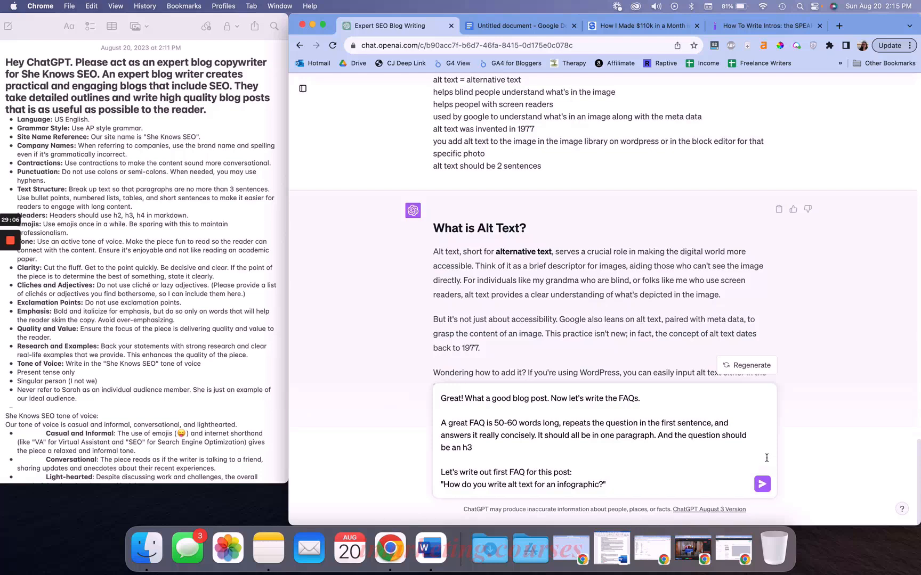
{"action": "left_click", "coordinate": [762, 485]}
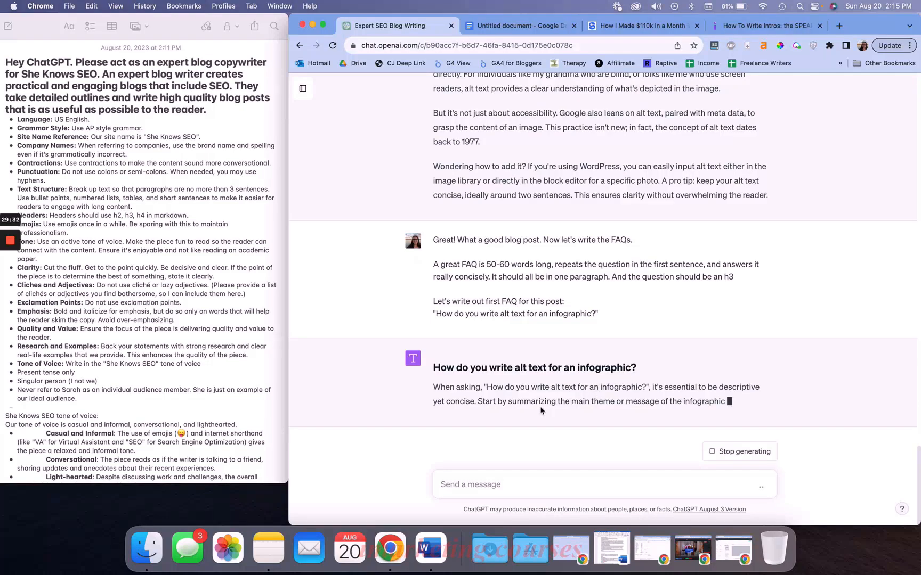
Stop the FAQ response while it is generating
{"action": "left_click_drag", "start_coordinate": [575, 264], "coordinate": [705, 268]}
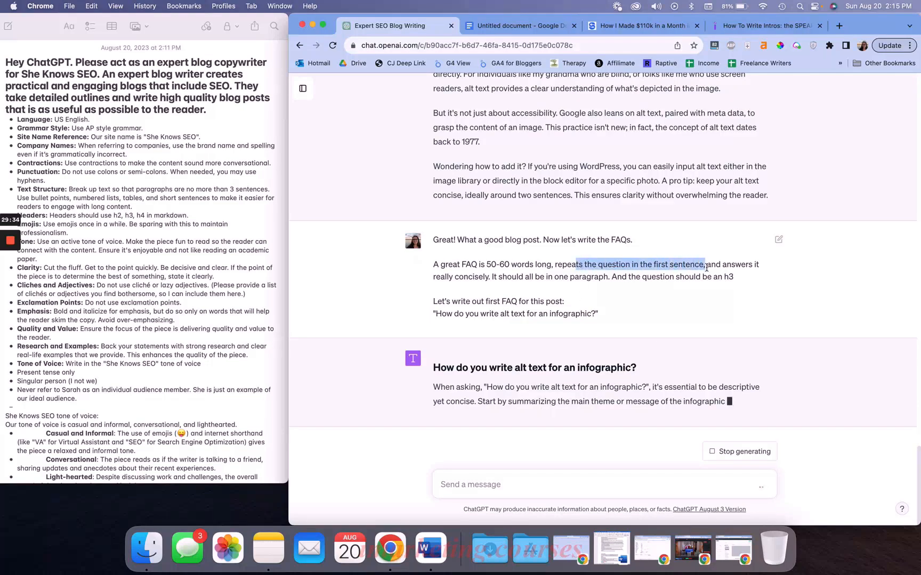
{"action": "left_click", "coordinate": [687, 268]}
{"action": "left_click_drag", "start_coordinate": [554, 261], "coordinate": [699, 266]}
{"action": "left_click", "coordinate": [740, 451]}
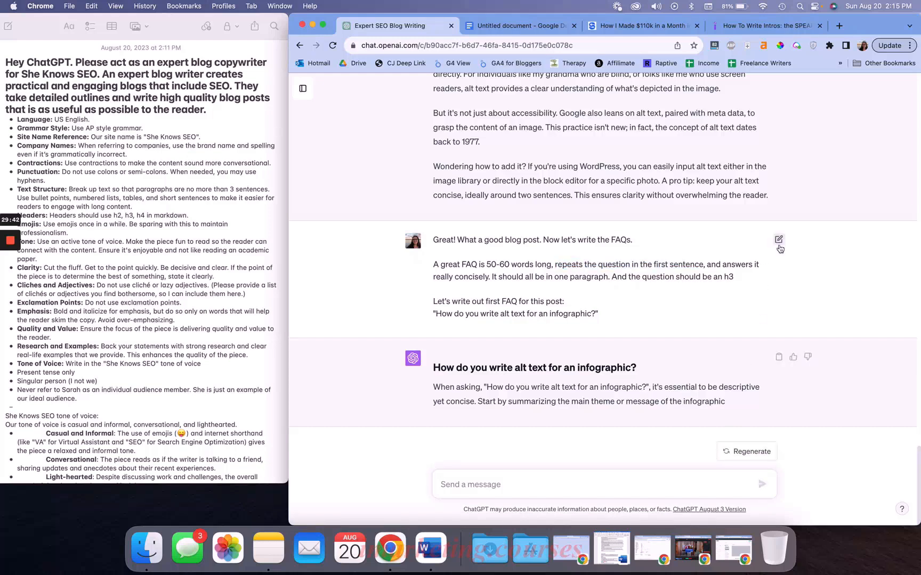
Edit the FAQ request so the FAQ reiterates part of the question in the first sentence, and resubmit it
{"action": "left_click", "coordinate": [778, 245]}
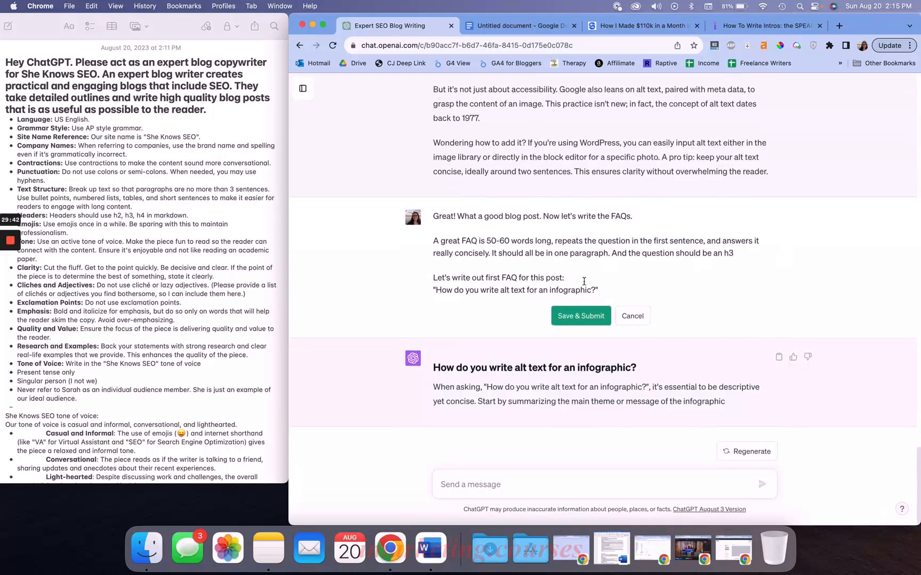
{"action": "double_click", "coordinate": [558, 241]}
{"action": "type", "text": "reiterates"}
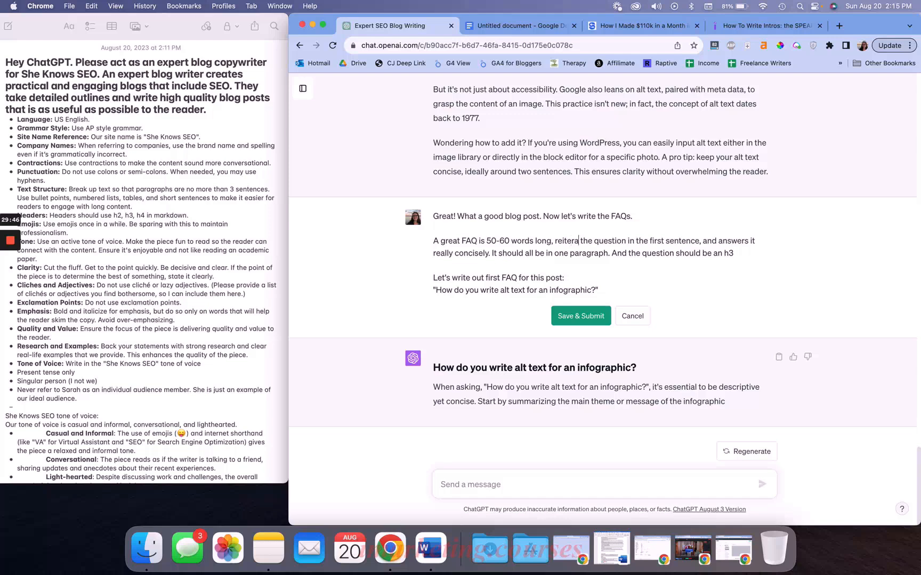
{"action": "type", "text": " part of"}
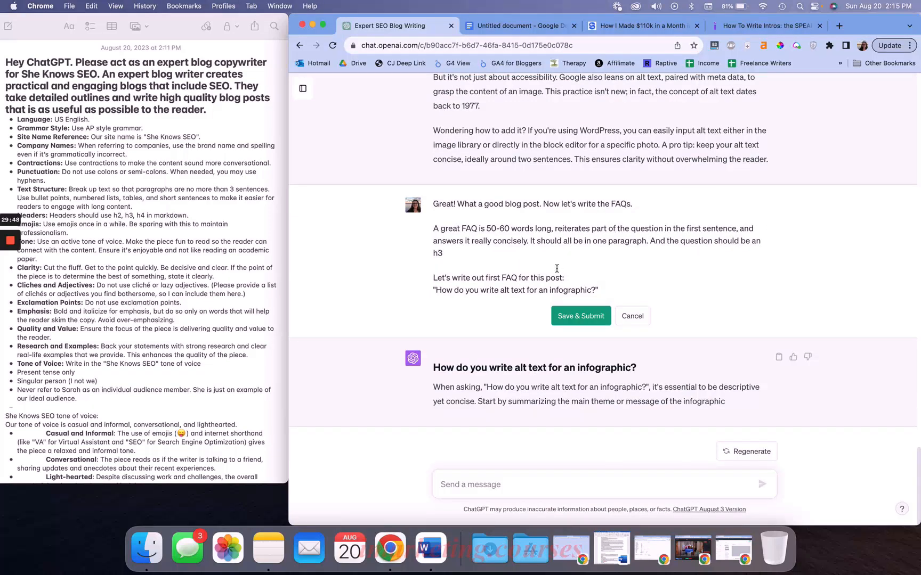
{"action": "left_click", "coordinate": [568, 314]}
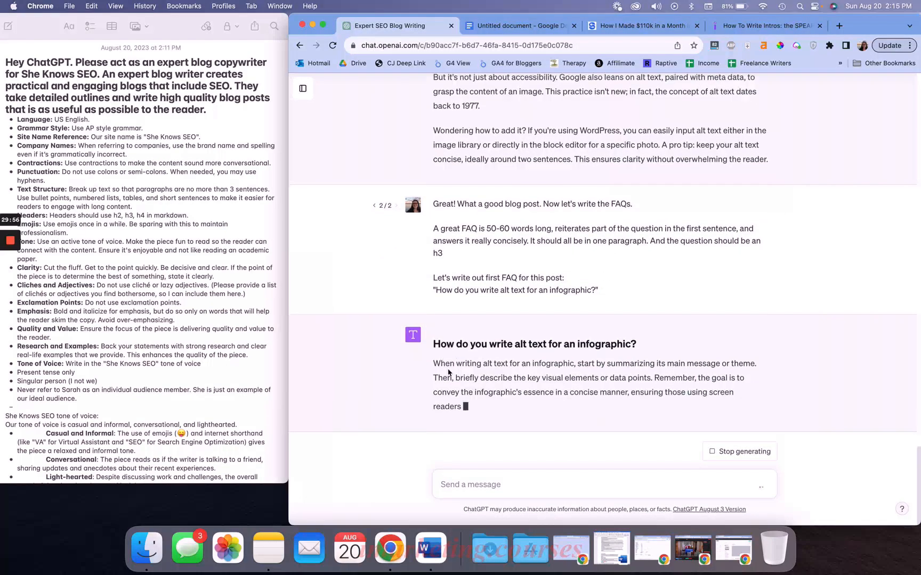
Count the words of the generated FAQ answer with Word Counter Plus
{"action": "double_click", "coordinate": [546, 383]}
{"action": "triple_click", "coordinate": [515, 381]}
{"action": "right_click", "coordinate": [516, 380]}
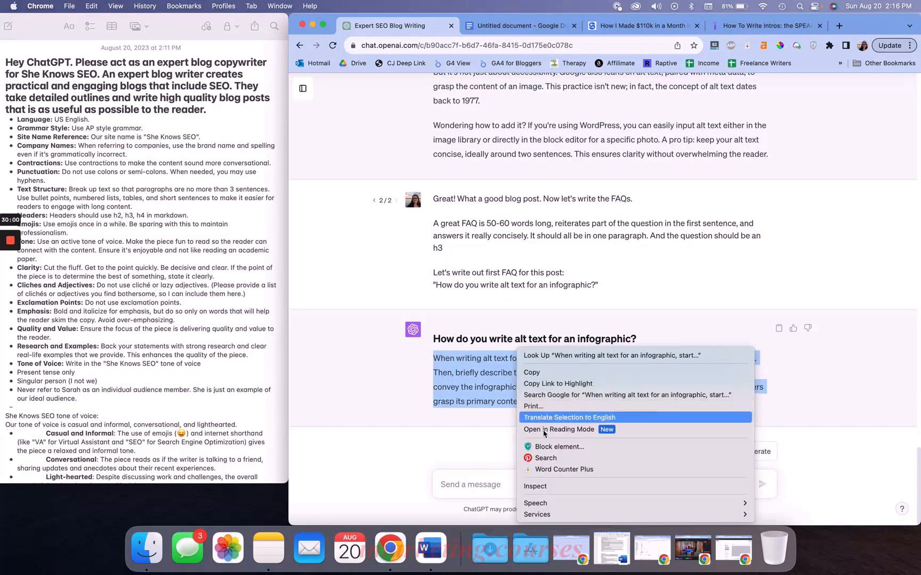
{"action": "left_click", "coordinate": [548, 469]}
{"action": "left_click", "coordinate": [494, 216]}
{"action": "left_click", "coordinate": [535, 398]}
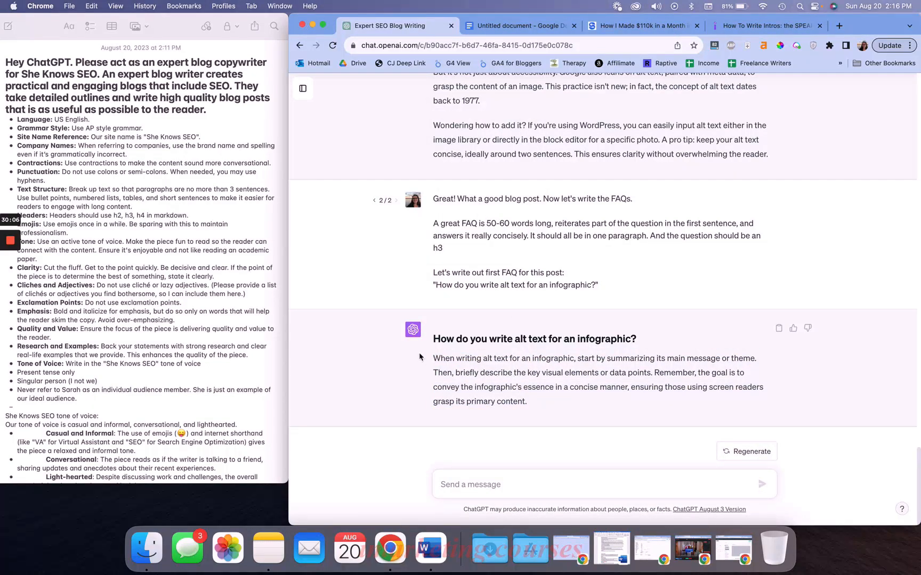
Ask to make the FAQ answer more casual, like talking to a friend
{"action": "left_click_drag", "start_coordinate": [430, 337], "coordinate": [580, 401]}
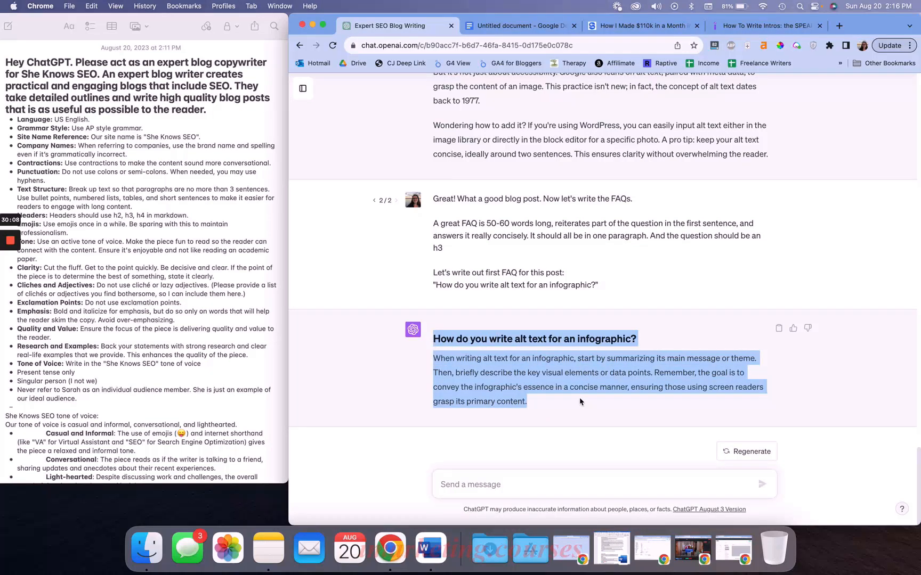
{"action": "left_click", "coordinate": [581, 401]}
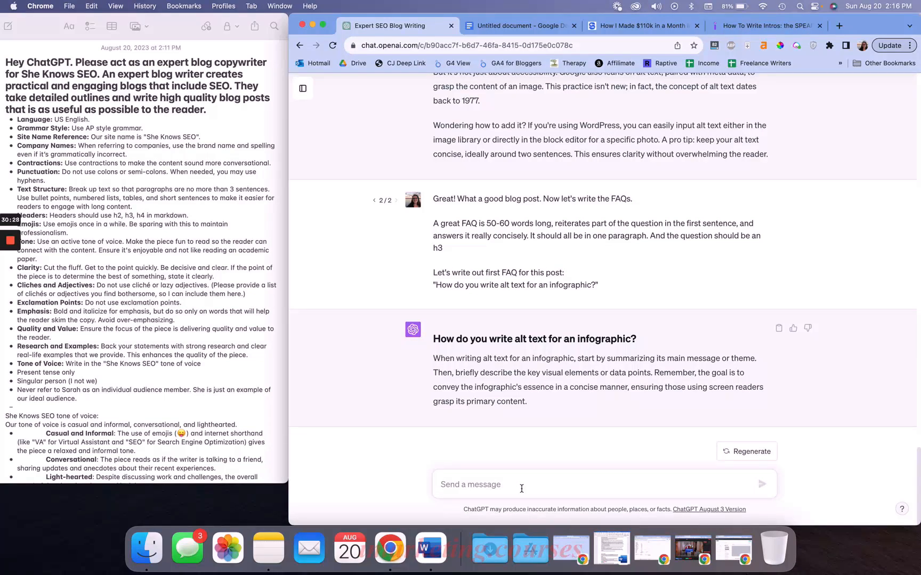
{"action": "type", "text": "Pleaase"}
{"action": "key", "text": "BackSpace"}
{"action": "key", "text": "BackSpace"}
{"action": "type", "text": "s"}
{"action": "key", "text": "BackSpace"}
{"action": "key", "text": "BackSpace"}
{"action": "type", "text": "se make it more casual like tal"}
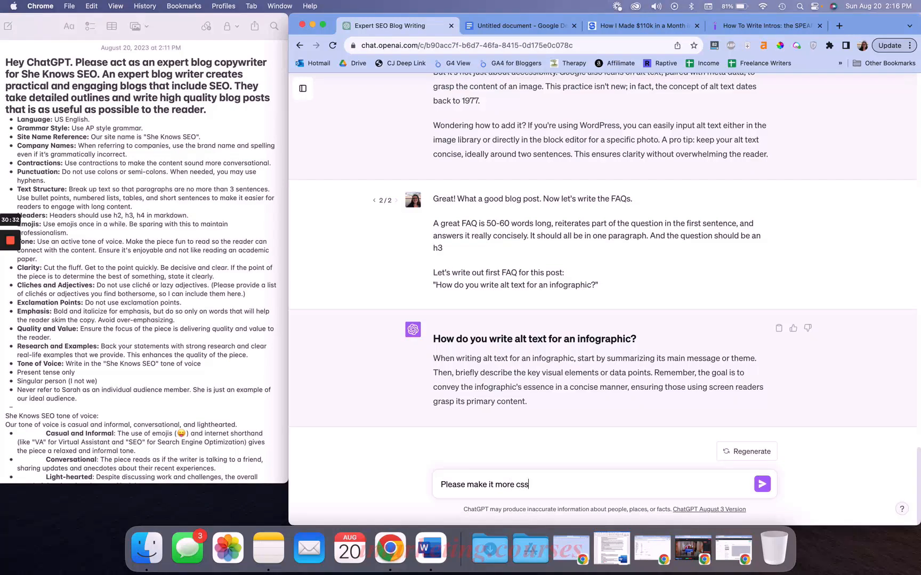
{"action": "type", "text": "king to fre"}
{"action": "key", "text": "BackSpace"}
{"action": "key", "text": "BackSpace"}
{"action": "key", "text": "BackSpace"}
{"action": "type", "text": "a friend"}
{"action": "key", "text": "Return"}
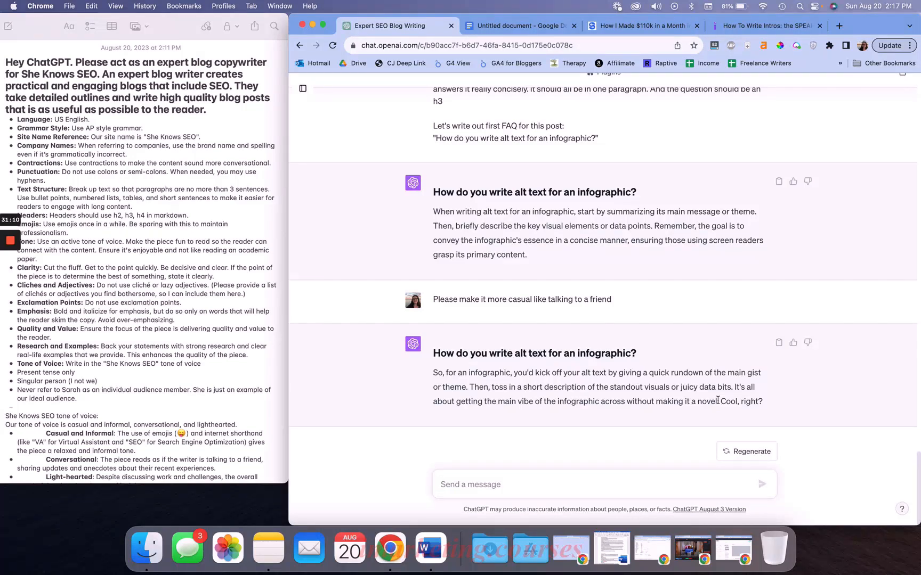
Edit that casual-tone message, replacing it with "Great! Now let's write the conclusion."
{"action": "mouse_move", "coordinate": [789, 294]}
{"action": "left_click", "coordinate": [776, 299]}
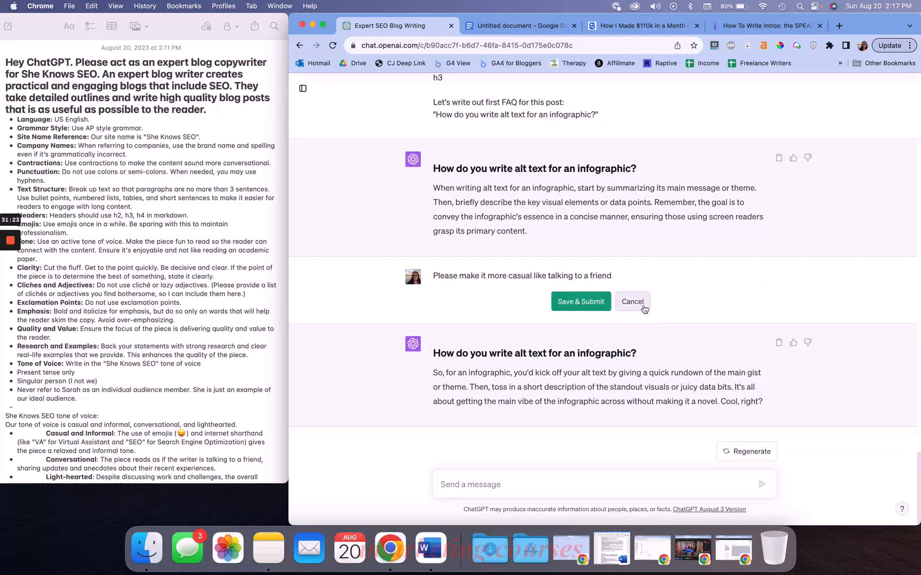
{"action": "triple_click", "coordinate": [608, 276]}
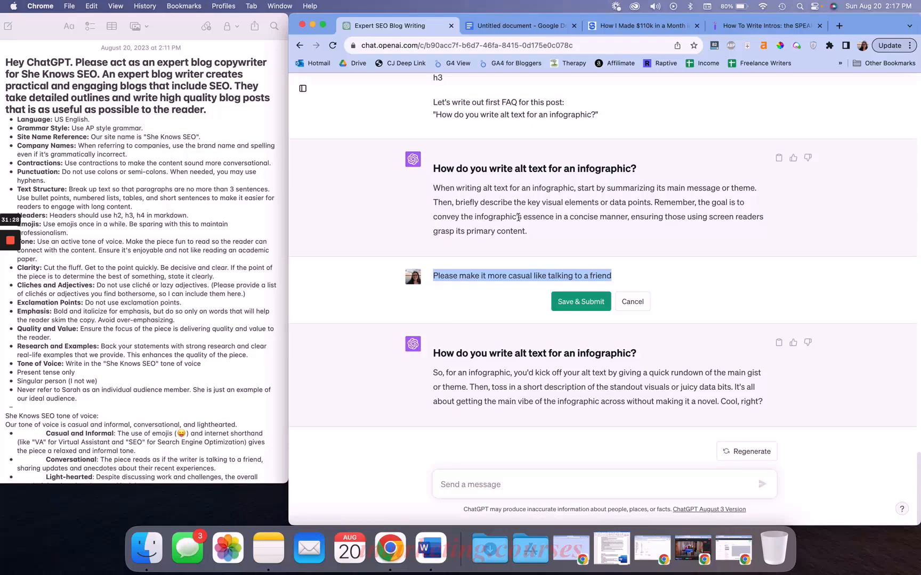
{"action": "type", "text": "G"}
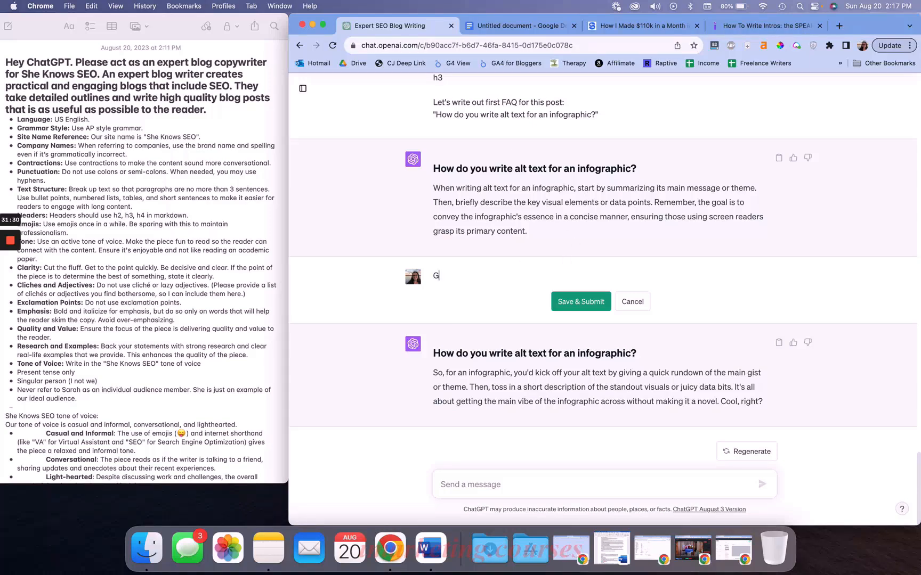
{"action": "type", "text": "reat! Now let's wrte"}
{"action": "key", "text": "BackSpace"}
{"action": "key", "text": "BackSpace"}
{"action": "key", "text": "BackSpace"}
{"action": "key", "text": "BackSpace"}
{"action": "type", "text": "rite the conclusion."}
{"action": "key", "text": "Return"}
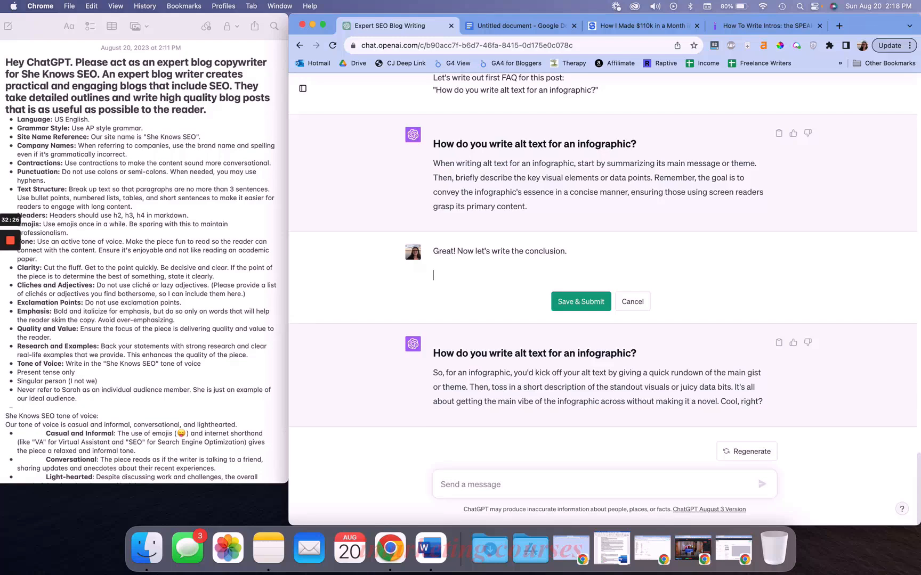
Add that a good conclusion restates the article's main point and solves the user's pain point
{"action": "type", "text": "A good conclusion restates the "}
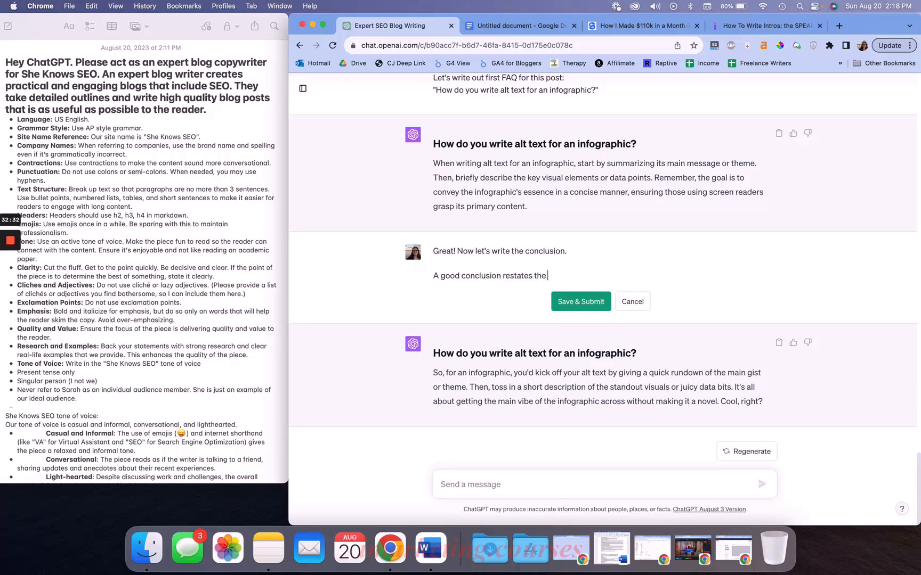
{"action": "type", "text": "main point of the article and solves the pain point of the user."}
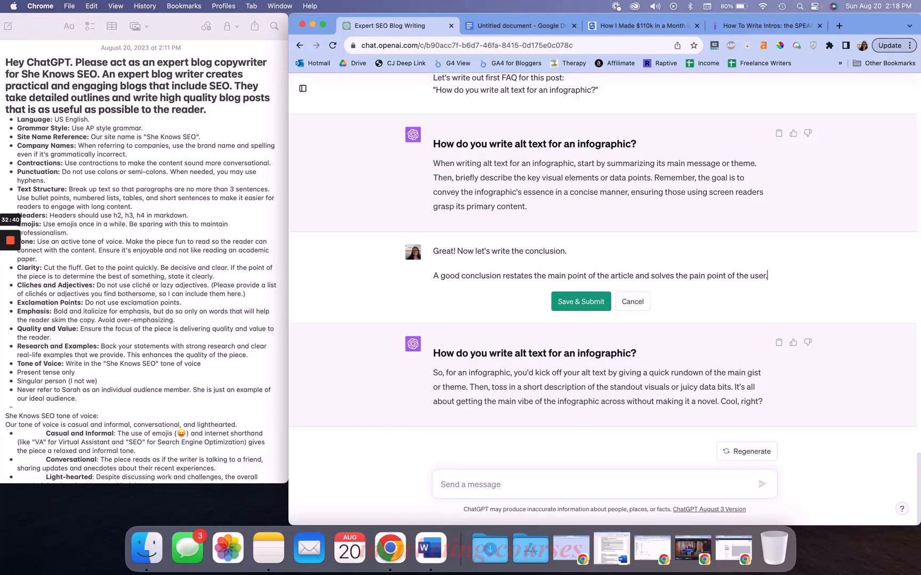
Add that the conclusion should end on a CTA telling the user what to do next
{"action": "key", "text": "Return"}
{"action": "type", "text": "It should end on a CTA that tells the user what to do next."}
{"action": "key", "text": "Return"}
{"action": "key", "text": "Return"}
Add that for this piece the CTA should direct readers to a post on the site about optimizing images for SEO
{"action": "type", "text": "For this piece, the CTA should direct them"}
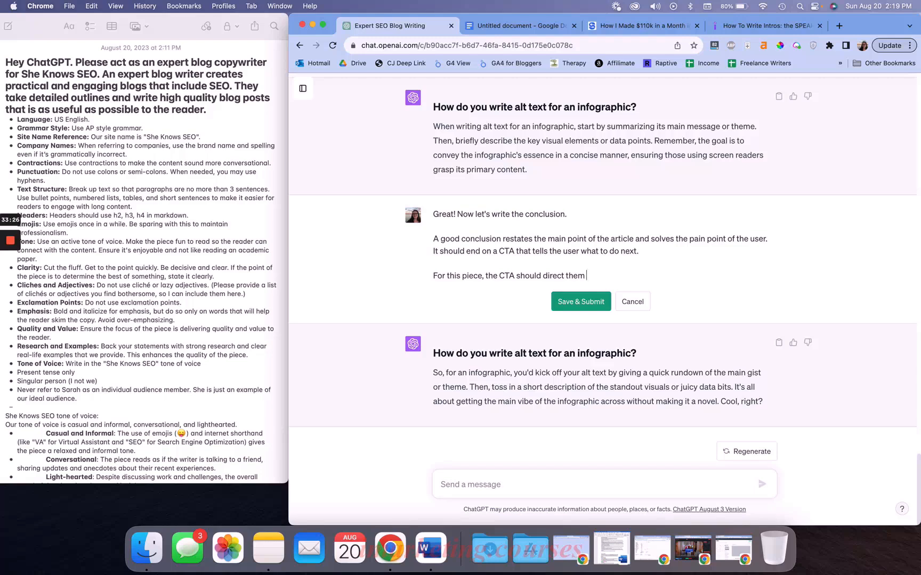
{"action": "type", "text": "to a post on my site about optimizing images for SEO."}
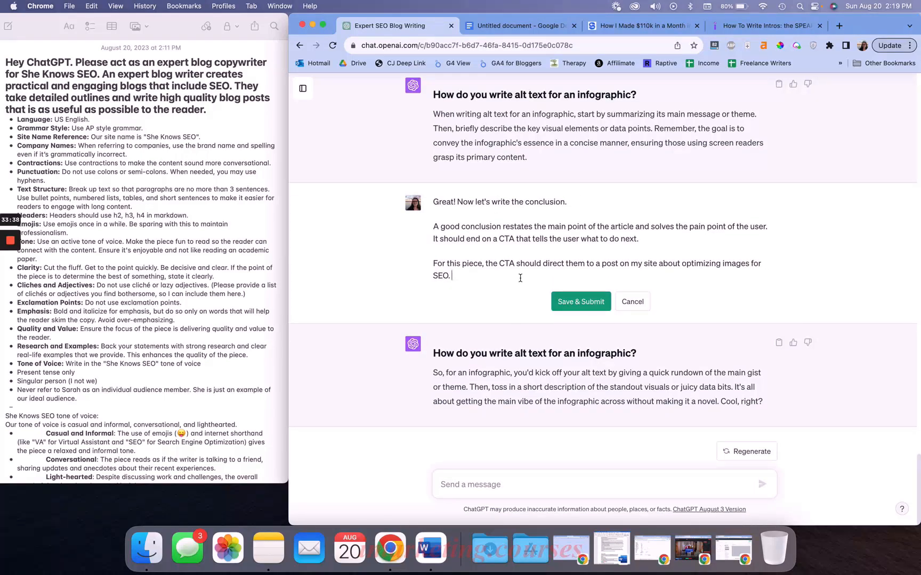
{"action": "left_click", "coordinate": [570, 301]}
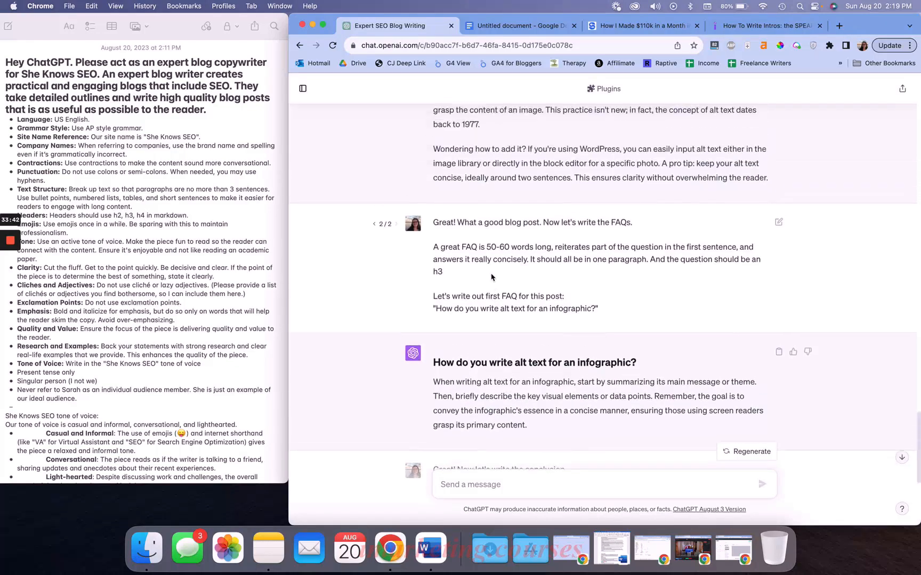
{"action": "scroll", "coordinate": [511, 282], "scroll_direction": "up", "scroll_amount": 10}
{"action": "scroll", "coordinate": [531, 293], "scroll_direction": "down", "scroll_amount": 20}
{"action": "scroll", "coordinate": [530, 294], "scroll_direction": "up", "scroll_amount": 15}
{"action": "scroll", "coordinate": [531, 294], "scroll_direction": "down", "scroll_amount": 15}
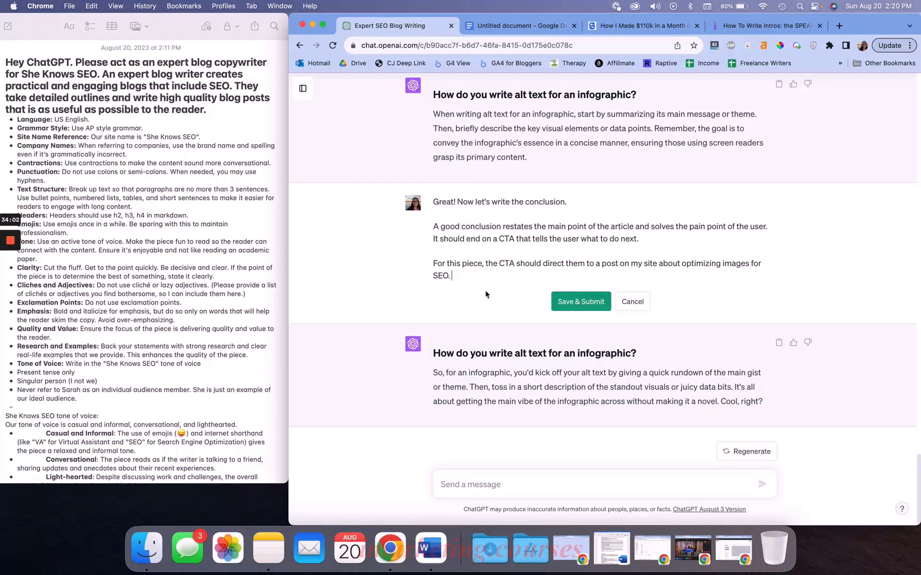
{"action": "key", "text": "Return"}
{"action": "key", "text": "Return"}
{"action": "type", "text": "Here is the article"}
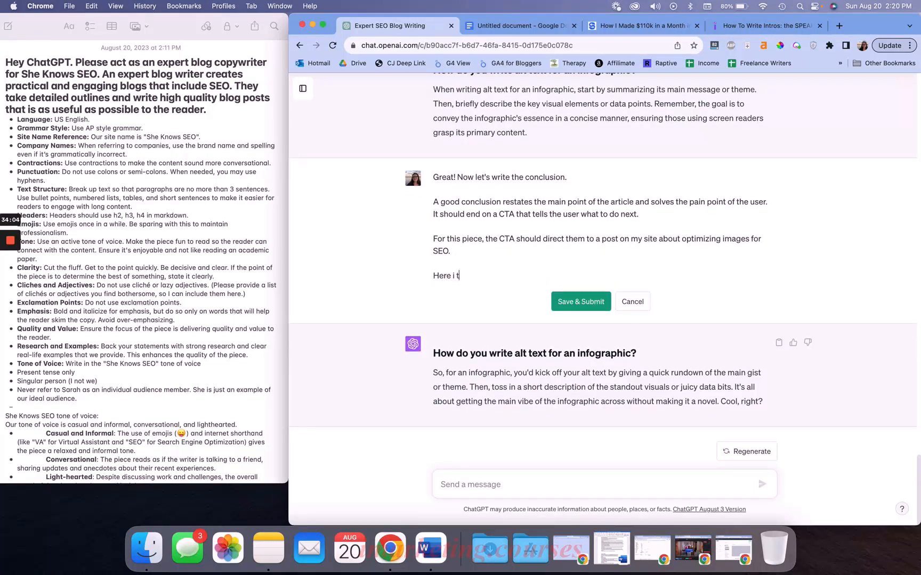
{"action": "type", "text": " for your memory:"}
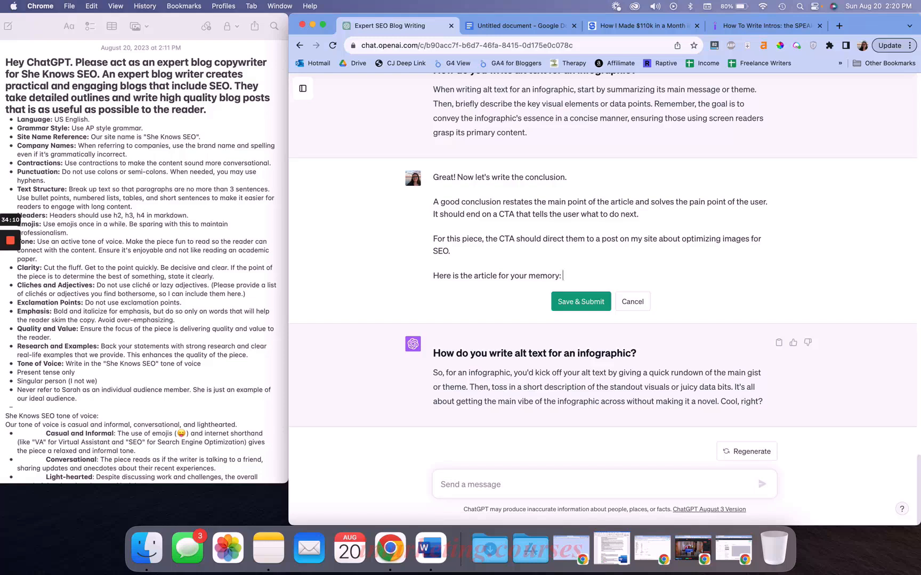
{"action": "right_click", "coordinate": [489, 268]}
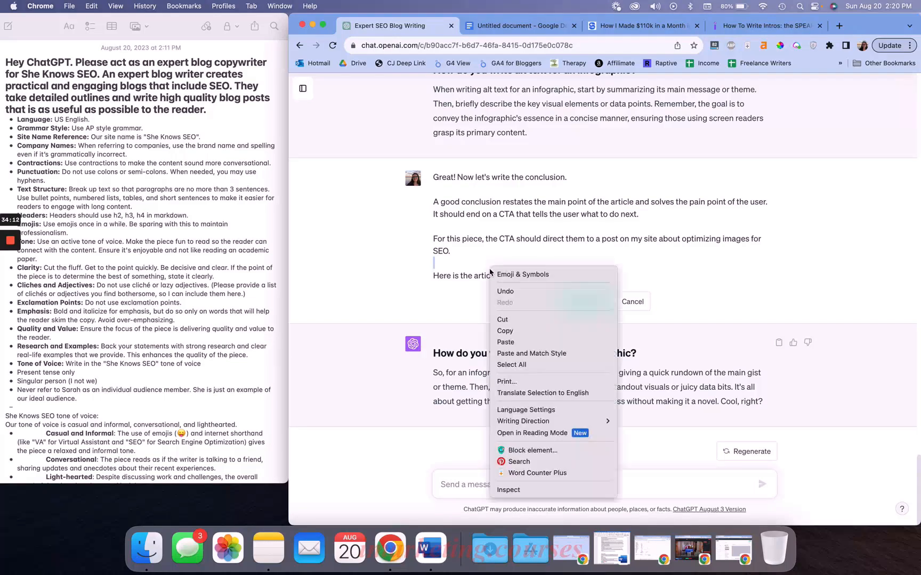
{"action": "left_click", "coordinate": [457, 269]}
{"action": "key", "text": "super+a"}
{"action": "left_click_drag", "start_coordinate": [575, 285], "coordinate": [442, 272]}
{"action": "key", "text": "BackSpace"}
{"action": "key", "text": "BackSpace"}
{"action": "key", "text": "BackSpace"}
{"action": "key", "text": "BackSpace"}
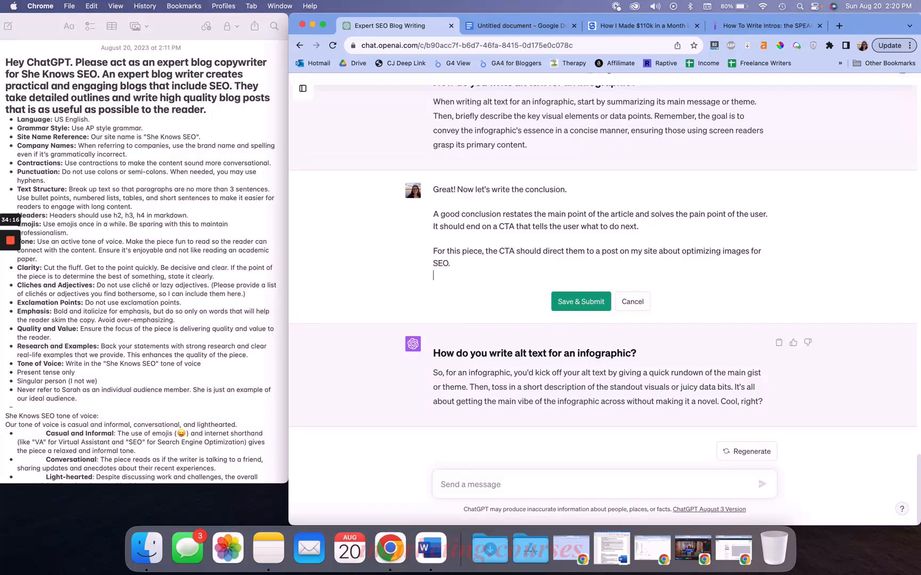
{"action": "key", "text": "BackSpace"}
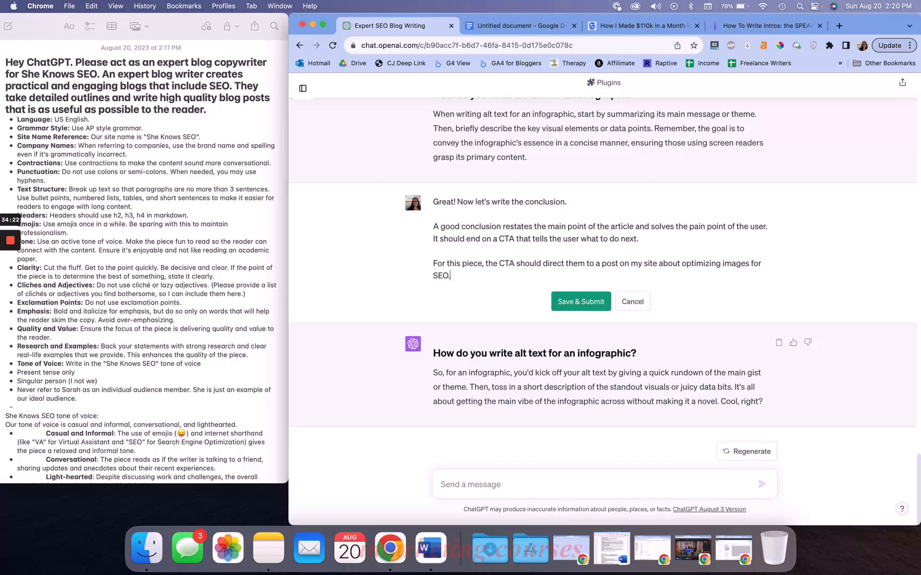
Save and submit the edited conclusion request
{"action": "left_click", "coordinate": [573, 302]}
{"action": "scroll", "coordinate": [560, 307], "scroll_direction": "up", "scroll_amount": 7}
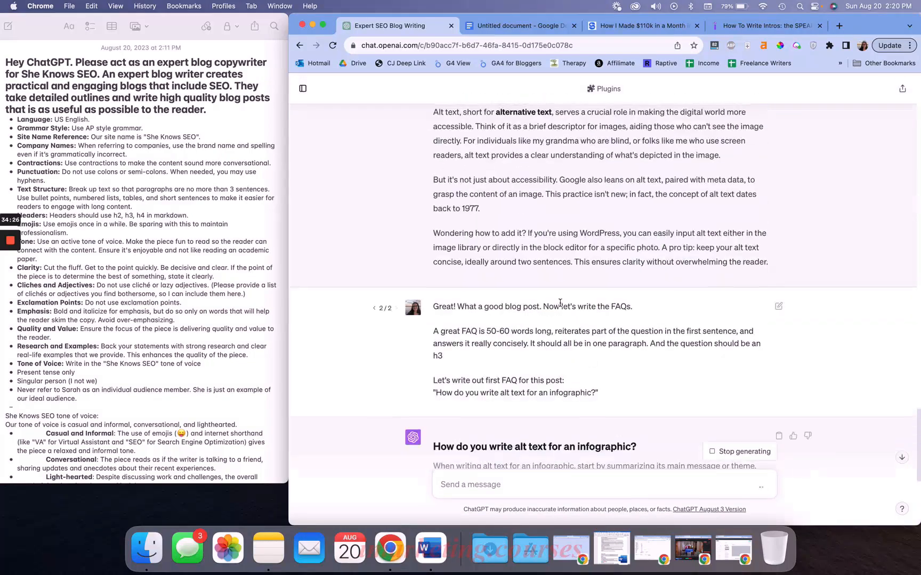
{"action": "scroll", "coordinate": [560, 307], "scroll_direction": "up", "scroll_amount": 9}
{"action": "scroll", "coordinate": [560, 306], "scroll_direction": "down", "scroll_amount": 18}
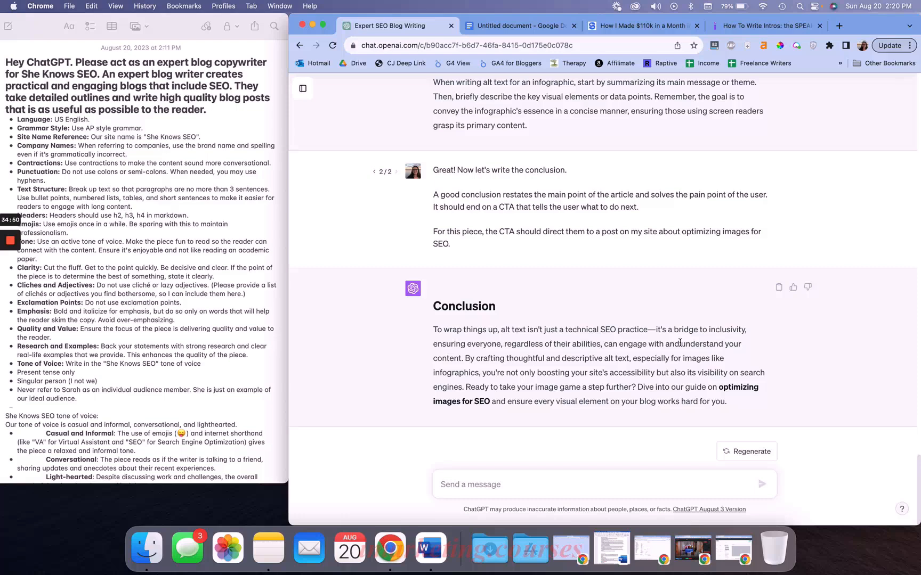
Review the generated conclusion against the article outline in the Google Doc
{"action": "scroll", "coordinate": [538, 372], "scroll_direction": "up", "scroll_amount": 5}
{"action": "scroll", "coordinate": [524, 313], "scroll_direction": "down", "scroll_amount": 5}
{"action": "scroll", "coordinate": [569, 403], "scroll_direction": "up", "scroll_amount": 10}
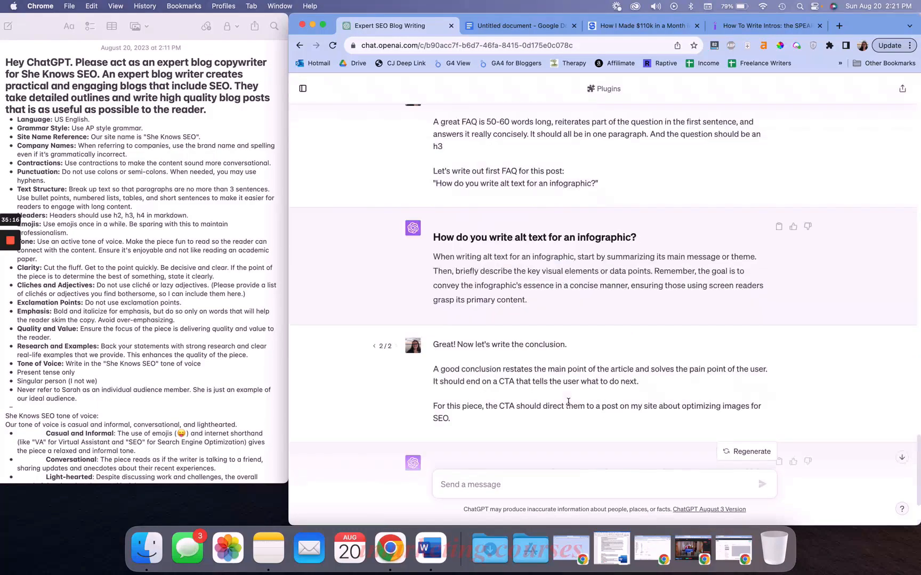
{"action": "scroll", "coordinate": [568, 400], "scroll_direction": "down", "scroll_amount": 10}
{"action": "left_click", "coordinate": [520, 25]}
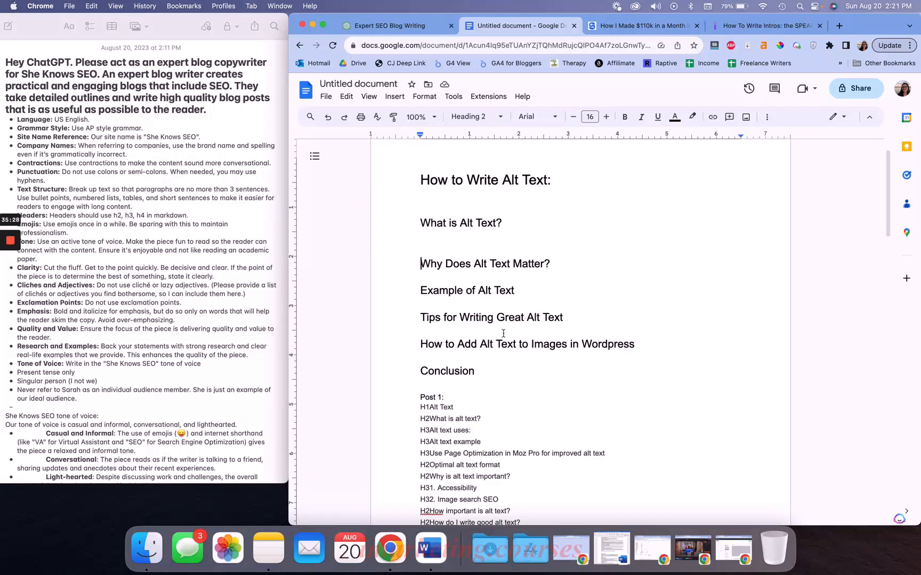
{"action": "left_click", "coordinate": [414, 27]}
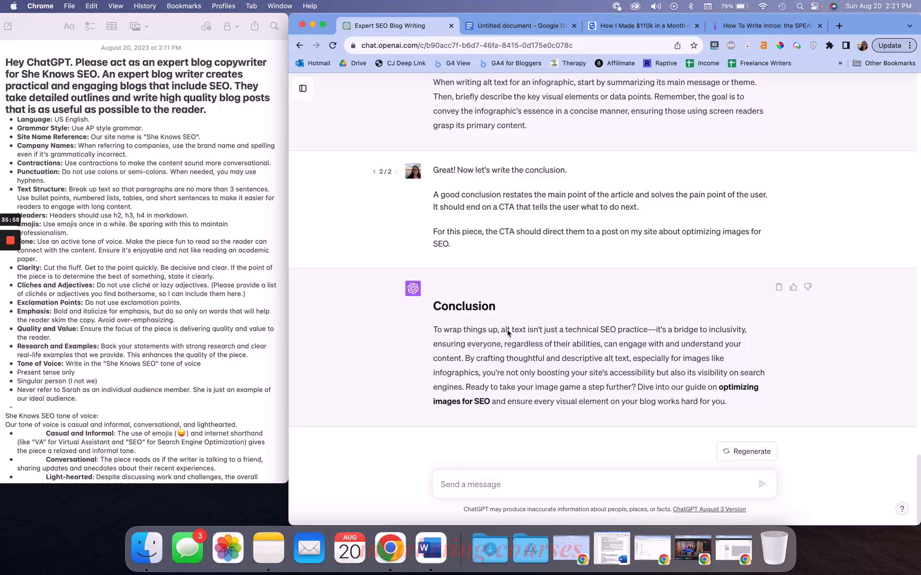
{"action": "triple_click", "coordinate": [494, 345]}
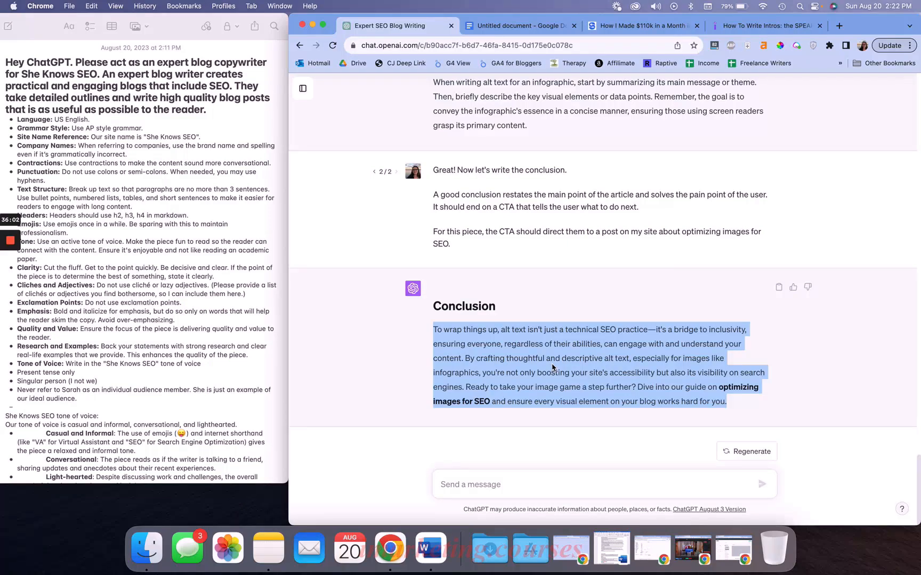
{"action": "scroll", "coordinate": [552, 367], "scroll_direction": "up", "scroll_amount": 10}
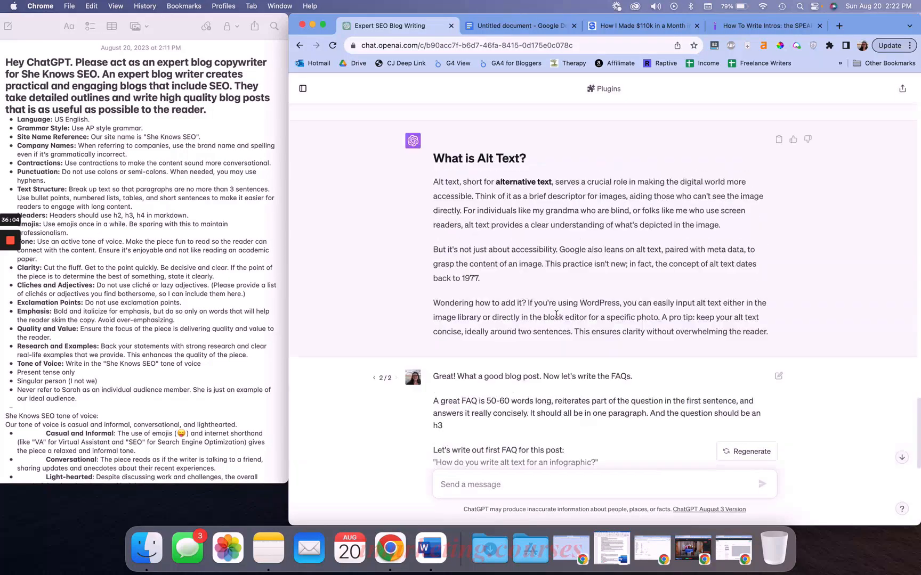
{"action": "scroll", "coordinate": [556, 315], "scroll_direction": "down", "scroll_amount": 10}
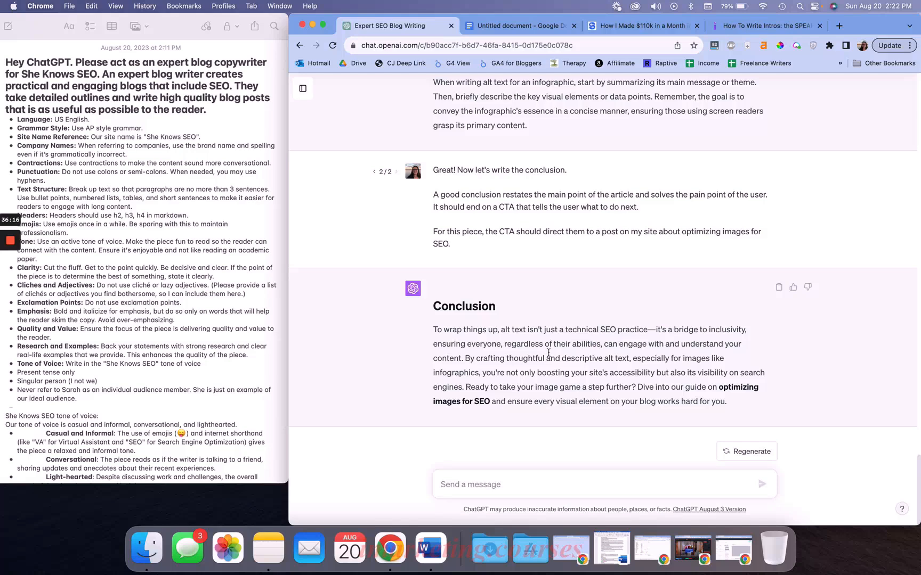
{"action": "triple_click", "coordinate": [532, 357]}
{"action": "left_click_drag", "start_coordinate": [434, 326], "coordinate": [746, 405]}
{"action": "left_click", "coordinate": [674, 373]}
Scroll back through the conversation to examine the earlier "What is Alt Text?" section brief
{"action": "scroll", "coordinate": [548, 318], "scroll_direction": "up", "scroll_amount": 10}
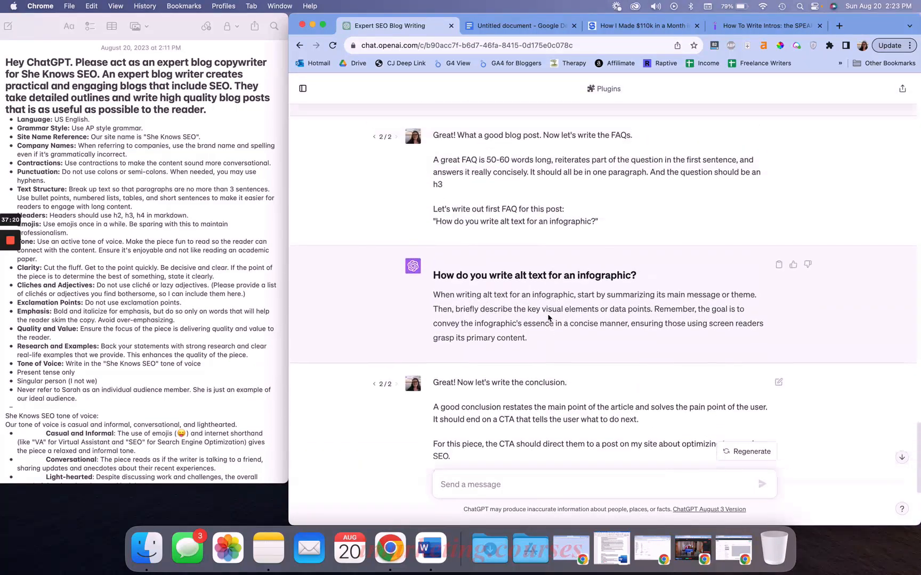
{"action": "scroll", "coordinate": [505, 358], "scroll_direction": "up", "scroll_amount": 10}
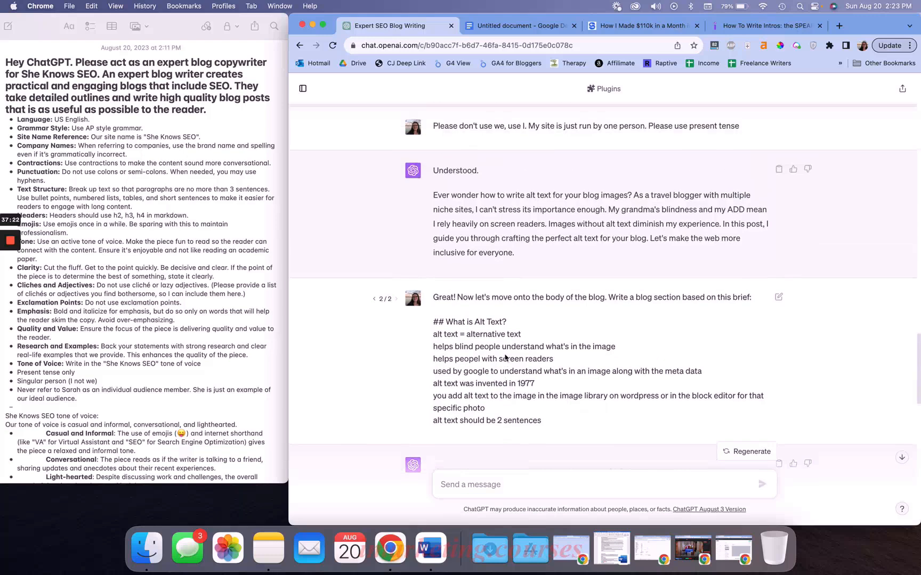
{"action": "scroll", "coordinate": [521, 316], "scroll_direction": "up", "scroll_amount": 7}
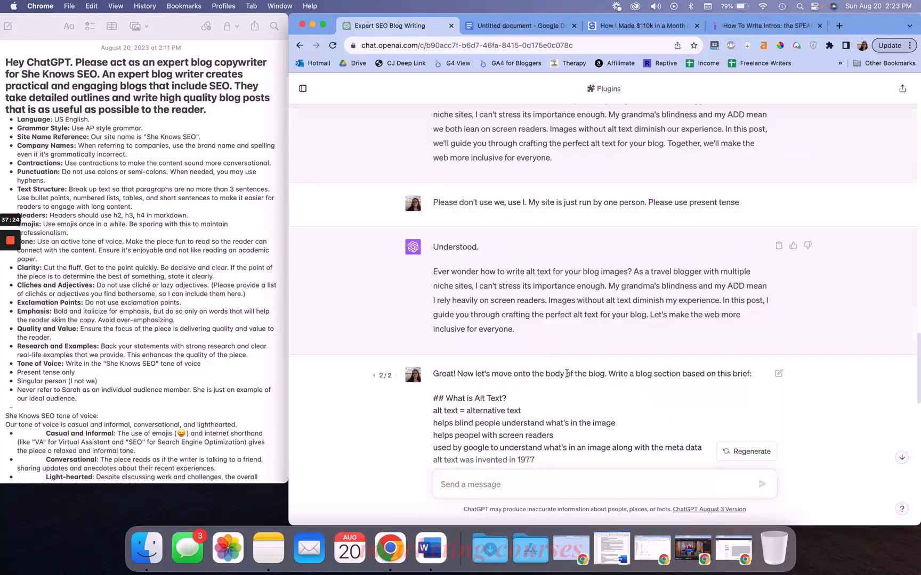
{"action": "scroll", "coordinate": [574, 313], "scroll_direction": "up", "scroll_amount": 6}
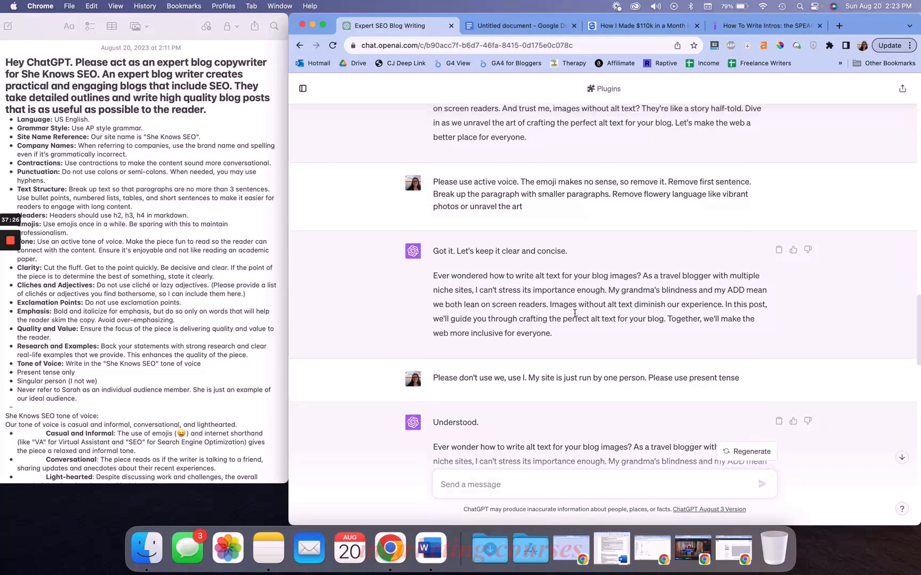
{"action": "scroll", "coordinate": [575, 318], "scroll_direction": "up", "scroll_amount": 3}
{"action": "scroll", "coordinate": [533, 314], "scroll_direction": "down", "scroll_amount": 16}
{"action": "left_click_drag", "start_coordinate": [438, 236], "coordinate": [553, 342]}
{"action": "left_click", "coordinate": [553, 343]}
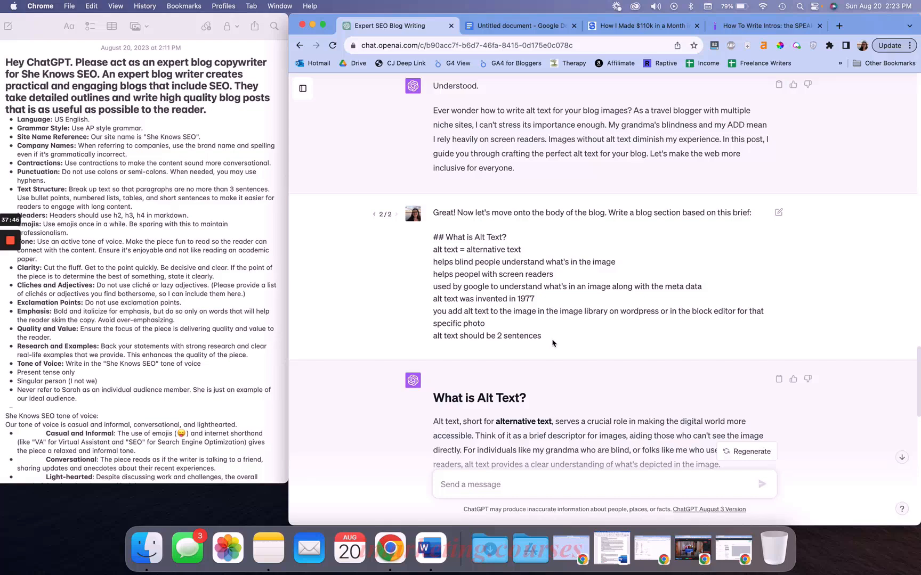
{"action": "left_click_drag", "start_coordinate": [432, 238], "coordinate": [483, 238]}
Send a template message with heading "## Sooke Potholes", "[text here]", "Distance from Victoria:", "Dog Friendly:" and "Parking:" lines
{"action": "left_click", "coordinate": [479, 482]}
{"action": "scroll", "coordinate": [489, 397], "scroll_direction": "down", "scroll_amount": 15}
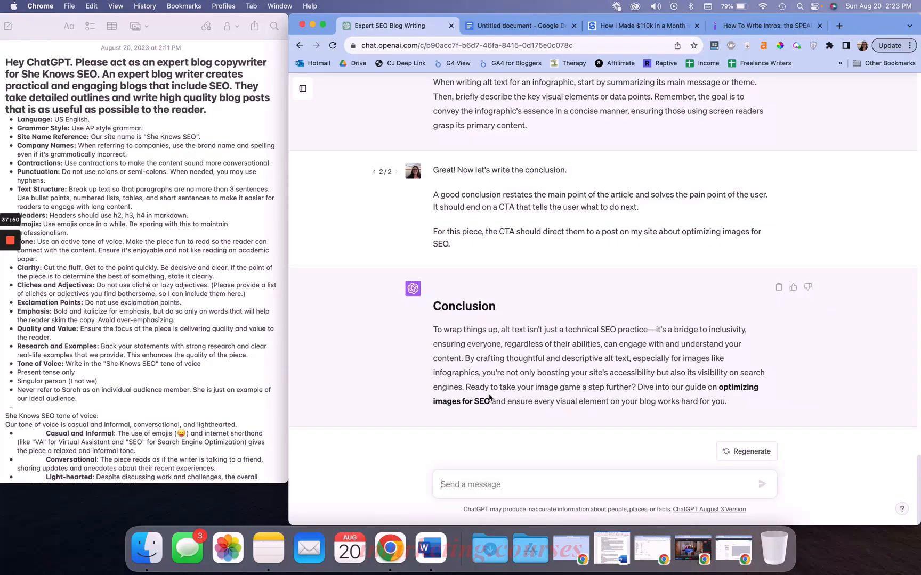
{"action": "type", "text": "## Sooke Potholes"}
{"action": "key", "text": "shift+Return"}
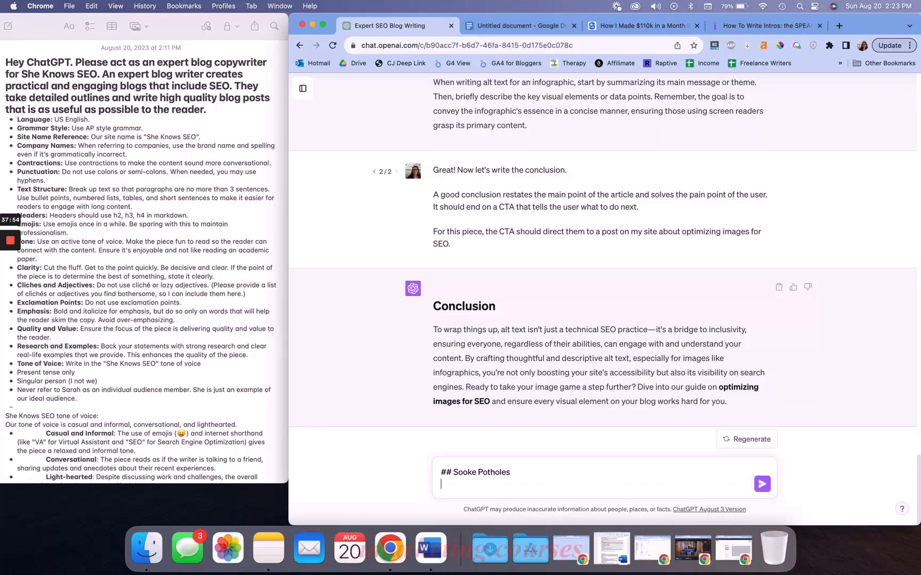
{"action": "type", "text": "[text here]"}
{"action": "key", "text": "shift+Return"}
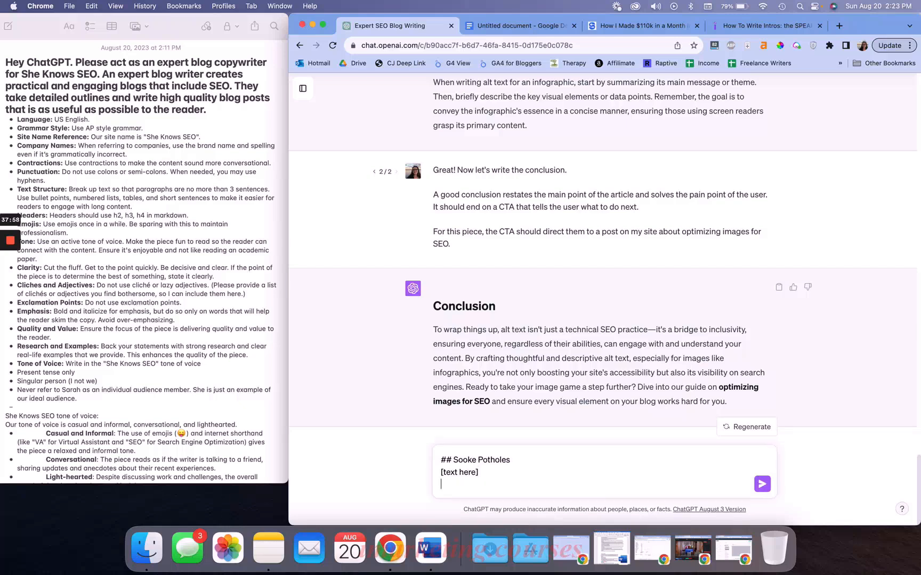
{"action": "type", "text": "Distance from Victoria:"}
{"action": "key", "text": "shift+Return"}
{"action": "type", "text": "Dog Friendly:"}
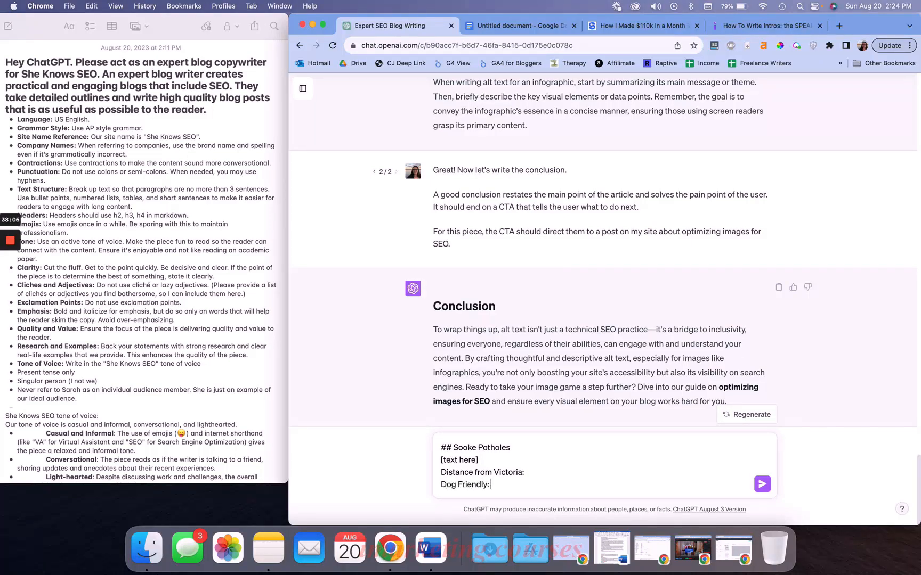
{"action": "key", "text": "shift+Return"}
{"action": "type", "text": "Parking:"}
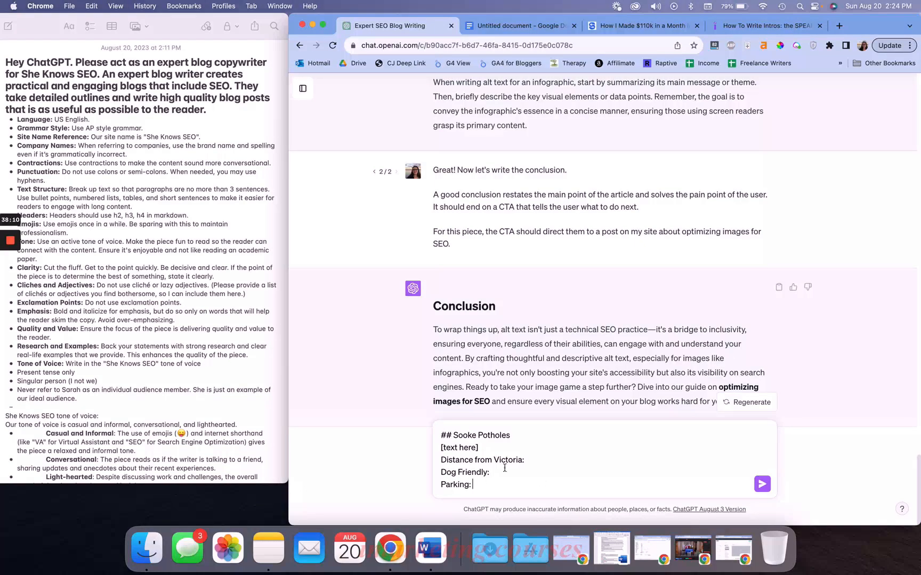
{"action": "left_click_drag", "start_coordinate": [442, 434], "coordinate": [522, 488]}
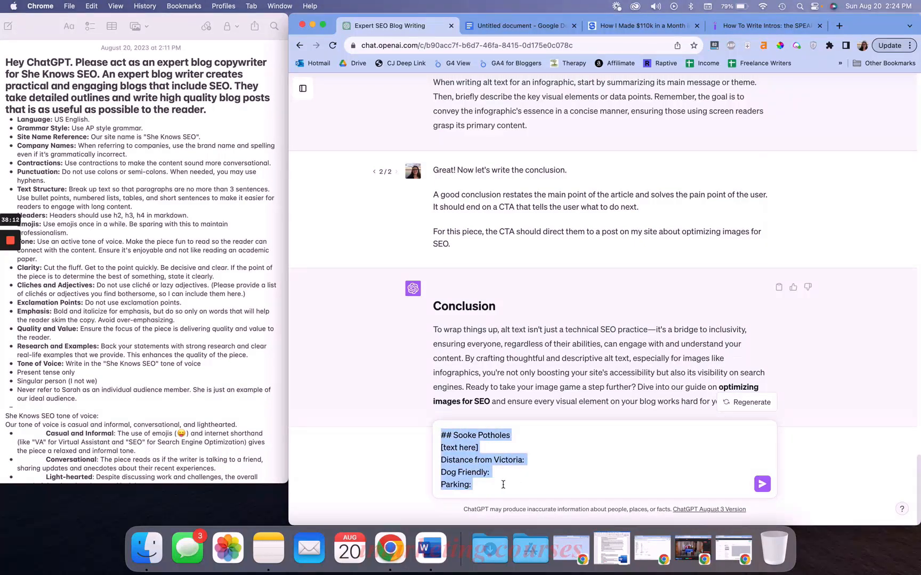
{"action": "left_click", "coordinate": [502, 484]}
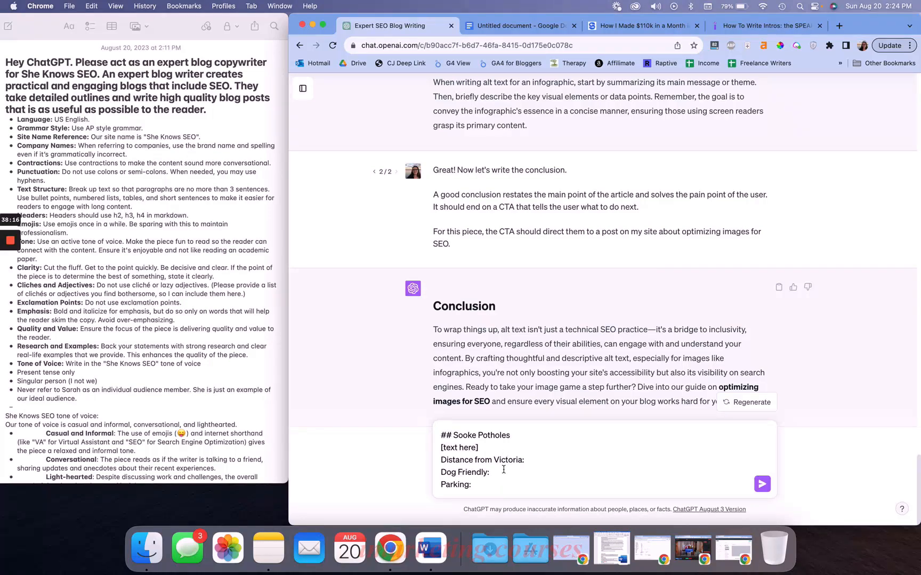
{"action": "key", "text": "Return"}
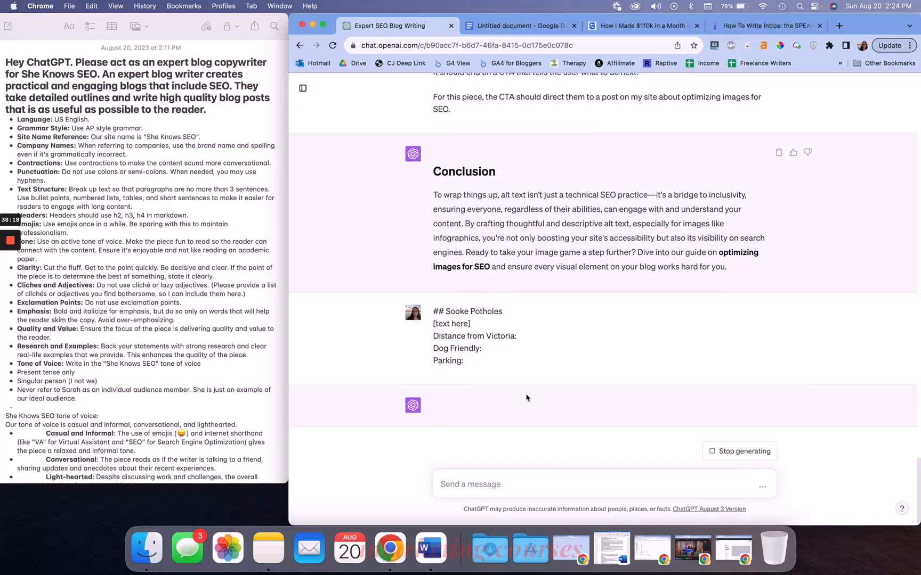
Stop generating the response to the Sooke Potholes template
{"action": "left_click", "coordinate": [720, 449]}
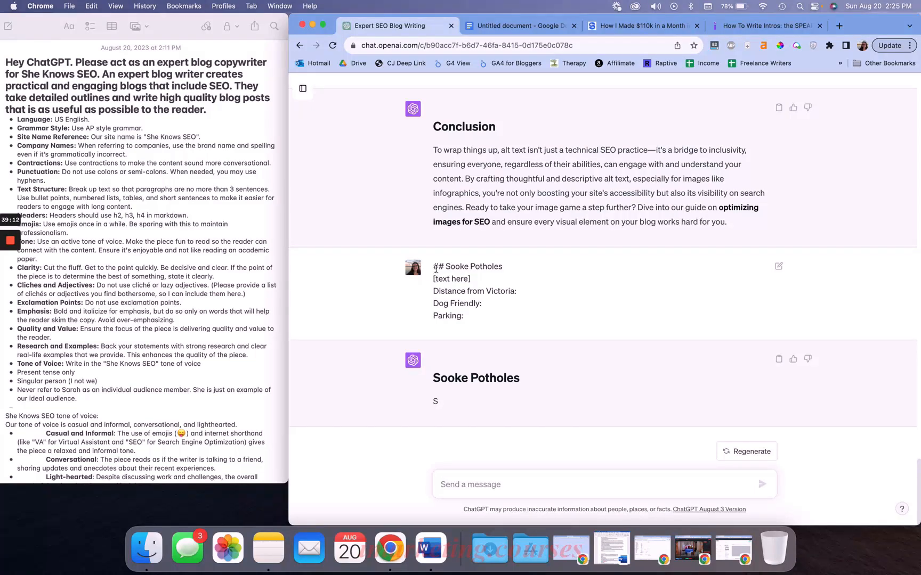
{"action": "left_click_drag", "start_coordinate": [434, 269], "coordinate": [461, 326]}
{"action": "scroll", "coordinate": [515, 302], "scroll_direction": "up", "scroll_amount": 15}
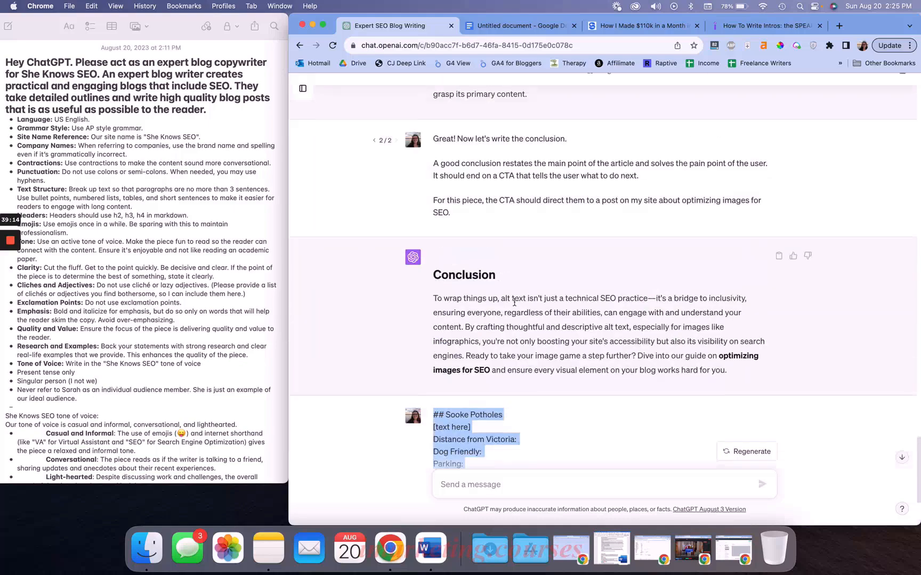
{"action": "scroll", "coordinate": [514, 302], "scroll_direction": "down", "scroll_amount": 15}
{"action": "left_click", "coordinate": [499, 347]}
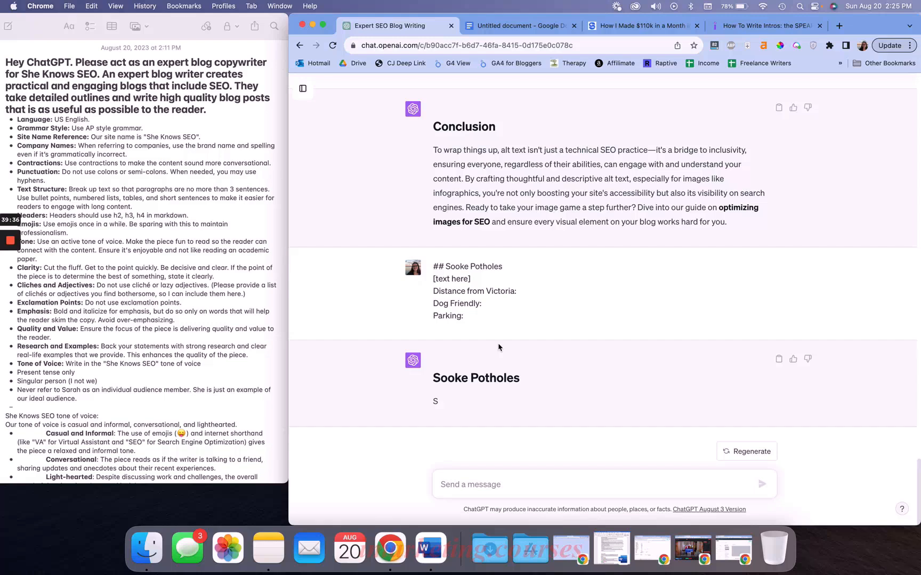
{"action": "left_click", "coordinate": [456, 485]}
{"action": "type", "text": "Forget the above:"}
{"action": "key", "text": "shift+Return"}
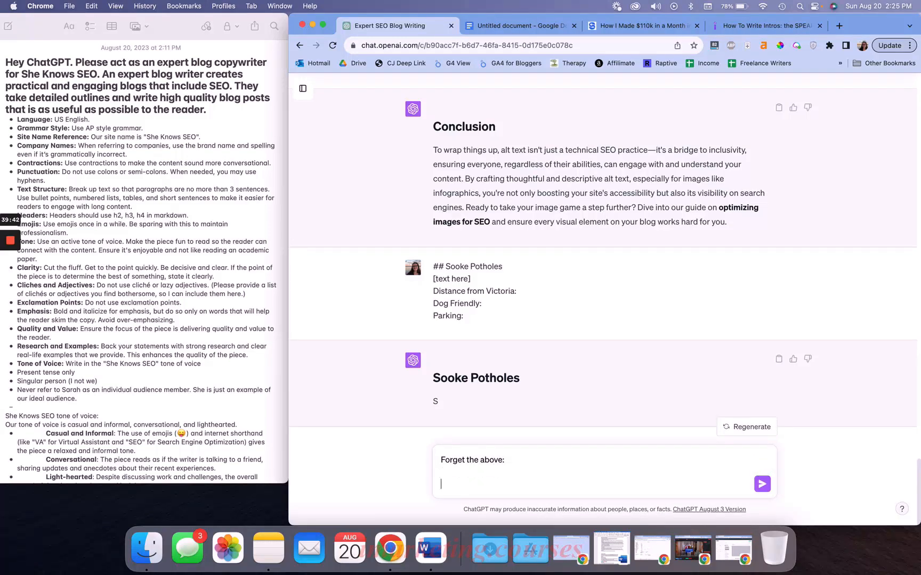
{"action": "scroll", "coordinate": [593, 193], "scroll_direction": "up", "scroll_amount": 10}
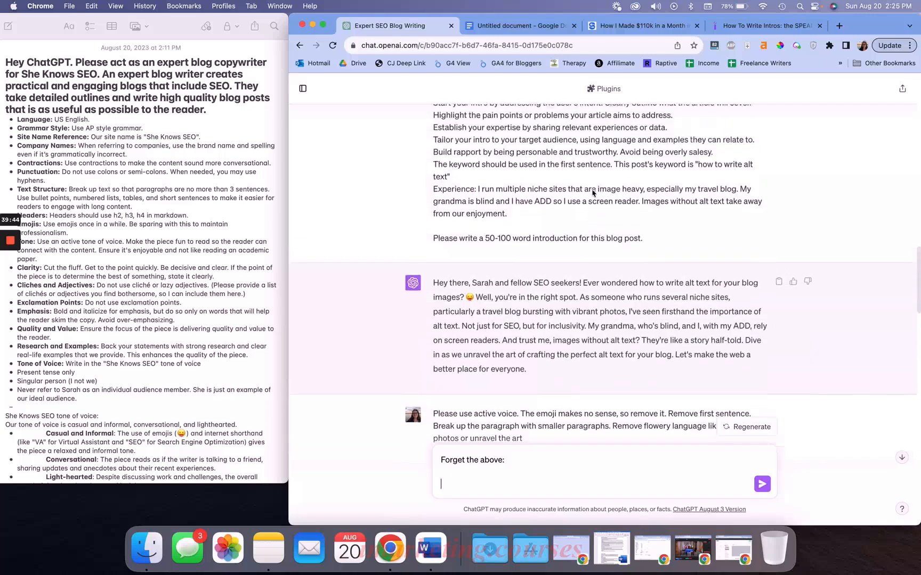
Start a new, empty ChatGPT conversation from the chat history sidebar
{"action": "left_click", "coordinate": [304, 93]}
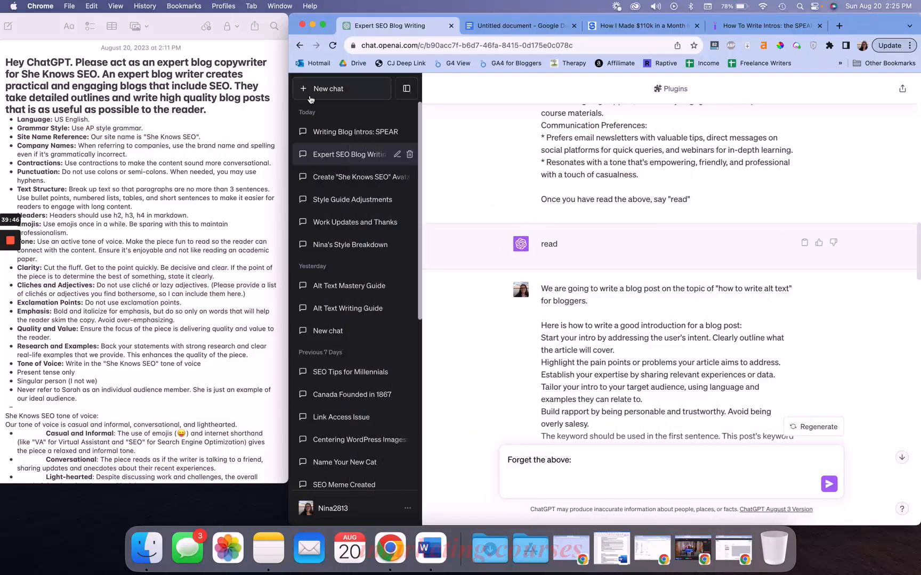
{"action": "left_click", "coordinate": [344, 96]}
{"action": "left_click", "coordinate": [406, 88]}
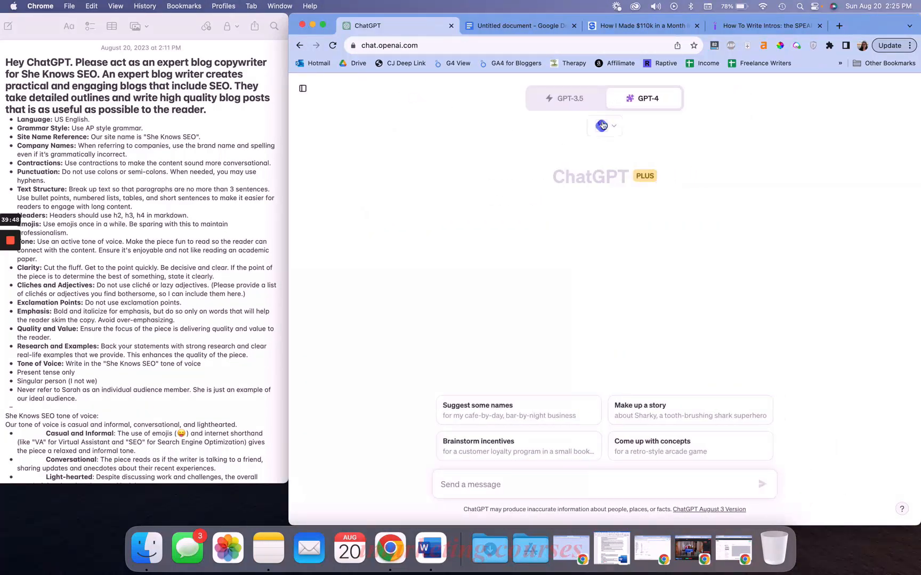
Open a new browser tab and search for "booking.com royal york hotel" to load the hotel's Booking.com page
{"action": "left_click", "coordinate": [839, 25]}
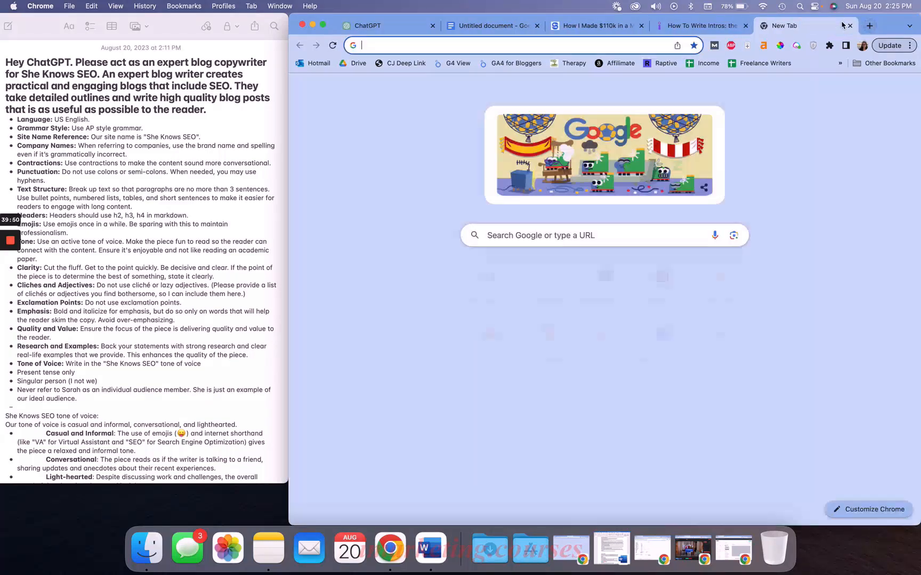
{"action": "type", "text": "booking.com royal york hotel"}
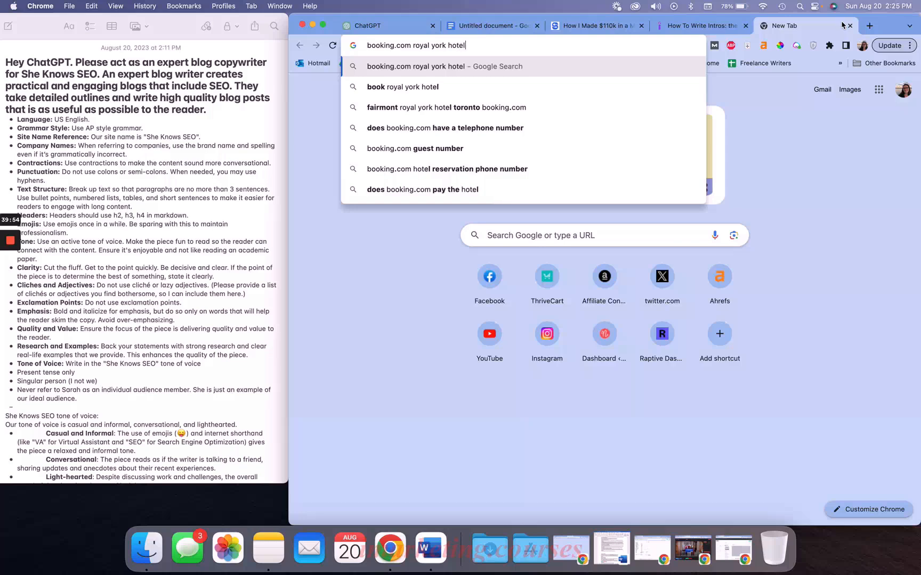
{"action": "key", "text": "Return"}
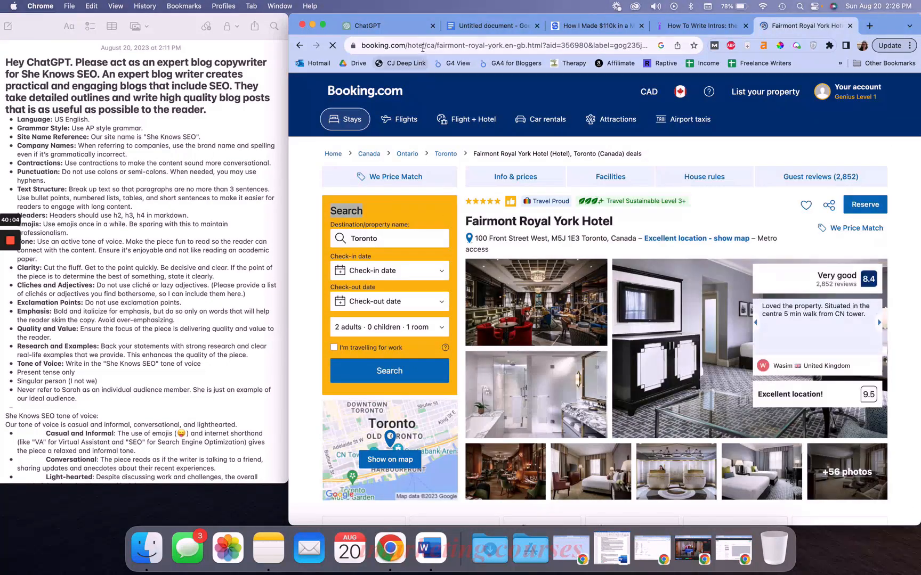
In the new chat, send "Read this webpage and we'll talk in a minute. Say "read" when you've done that:" with the hotel page URL pasted
{"action": "left_click", "coordinate": [391, 30]}
{"action": "left_click", "coordinate": [518, 483]}
{"action": "type", "text": "Read this w"}
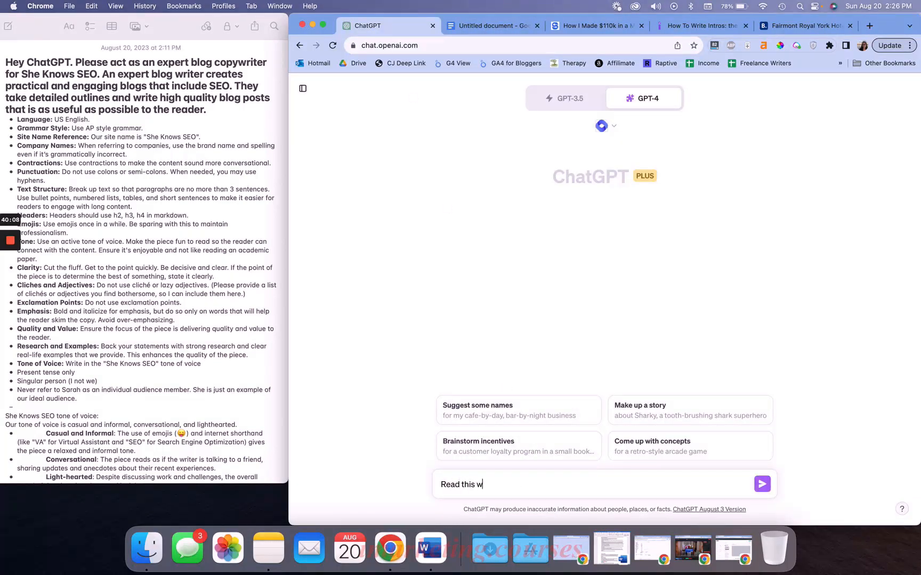
{"action": "type", "text": "ebpage and we'll talk in a minute."}
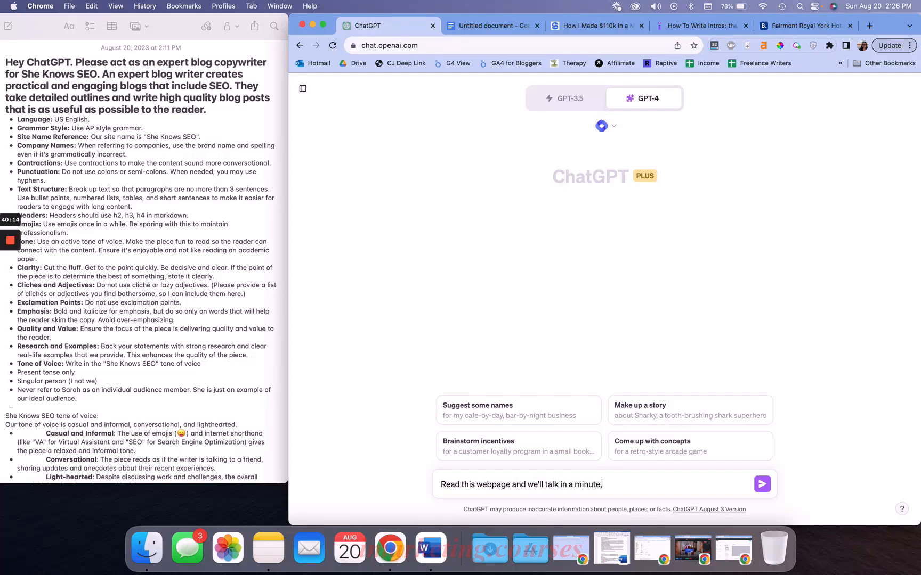
{"action": "type", "text": " Say \"read\" when you've done that:"}
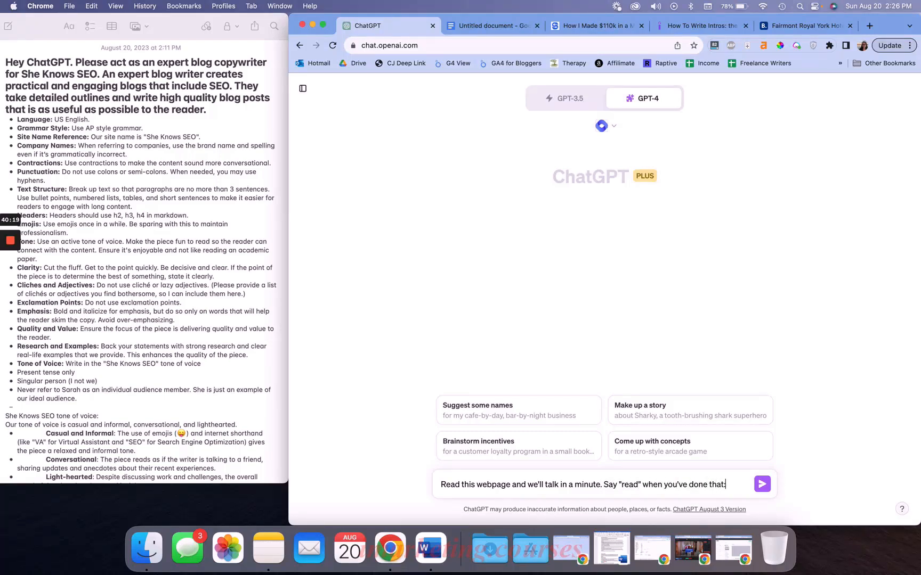
{"action": "type", "text": "https://www.booking.com/hotel/ca/fairmont-royal-york.en-gb.html?aid=356980&label=gog235jc-1DCAsoJ0ITZmFpcm1vbnQtcm95YWwteW9ya0gzWANoJ4gBAZgBCbgBB8gBDNgBA-gBAYgCAagCA7gC6ImKpwbAAgHSAiQ4N2RmZjdiMS01YzQxLTQ5ODAtOTNhOC05ODliYzdhNzZjMDLYAgTgAgE&sid=53ec081edcd2627d1aa2b2a5254c4e4d&dist=0&keep_landing=1&sb_price_type=total&type=total&"}
{"action": "key", "text": "Return"}
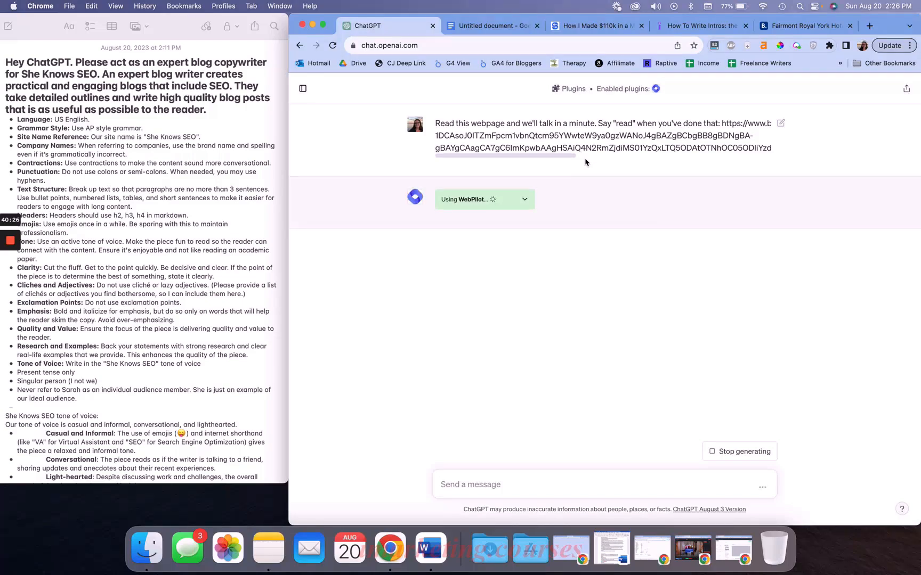
Review the Fairmont Royal York Hotel's Booking.com page and ChatGPT's reply summarizing it
{"action": "left_click", "coordinate": [802, 25]}
{"action": "scroll", "coordinate": [620, 217], "scroll_direction": "down", "scroll_amount": 5}
{"action": "scroll", "coordinate": [620, 218], "scroll_direction": "down", "scroll_amount": 20}
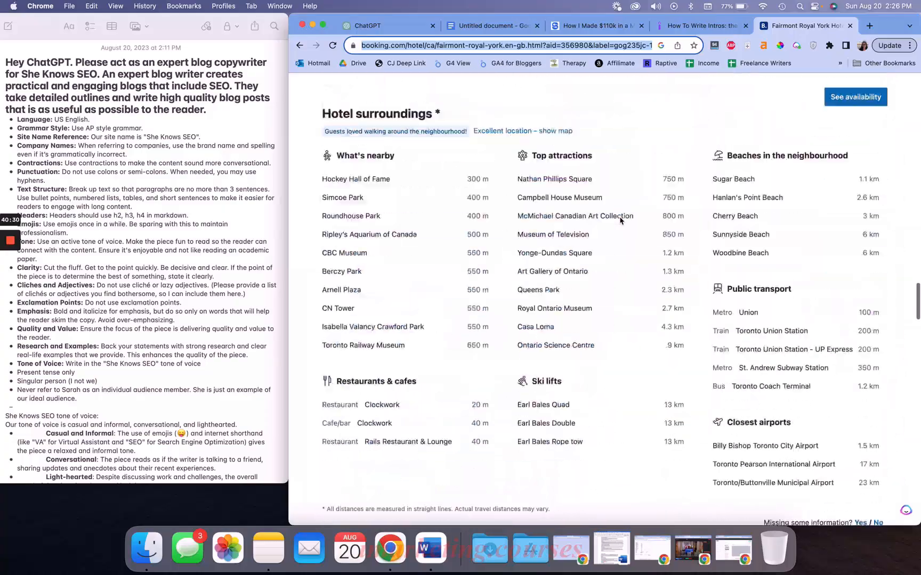
{"action": "scroll", "coordinate": [620, 218], "scroll_direction": "down", "scroll_amount": 8}
{"action": "scroll", "coordinate": [620, 218], "scroll_direction": "up", "scroll_amount": 20}
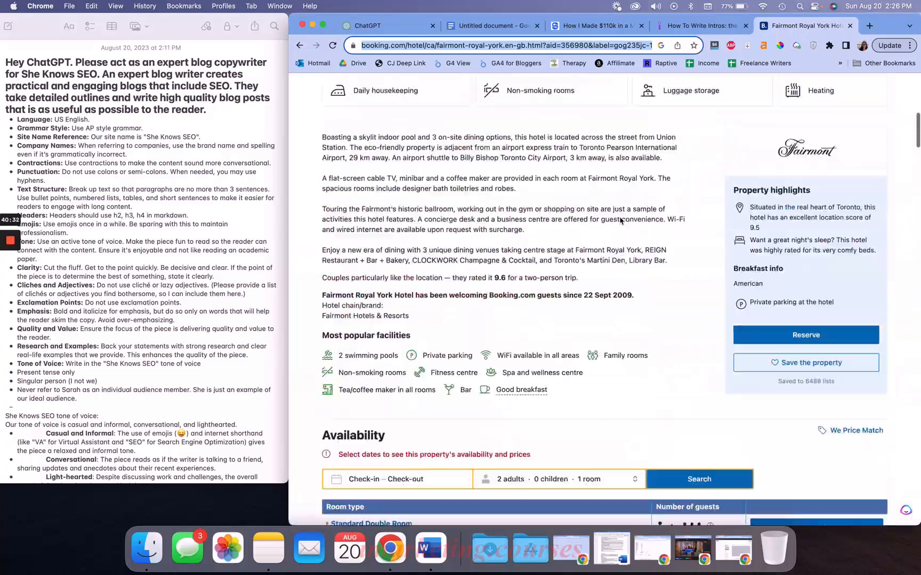
{"action": "scroll", "coordinate": [620, 221], "scroll_direction": "down", "scroll_amount": 5}
{"action": "scroll", "coordinate": [659, 289], "scroll_direction": "up", "scroll_amount": 2}
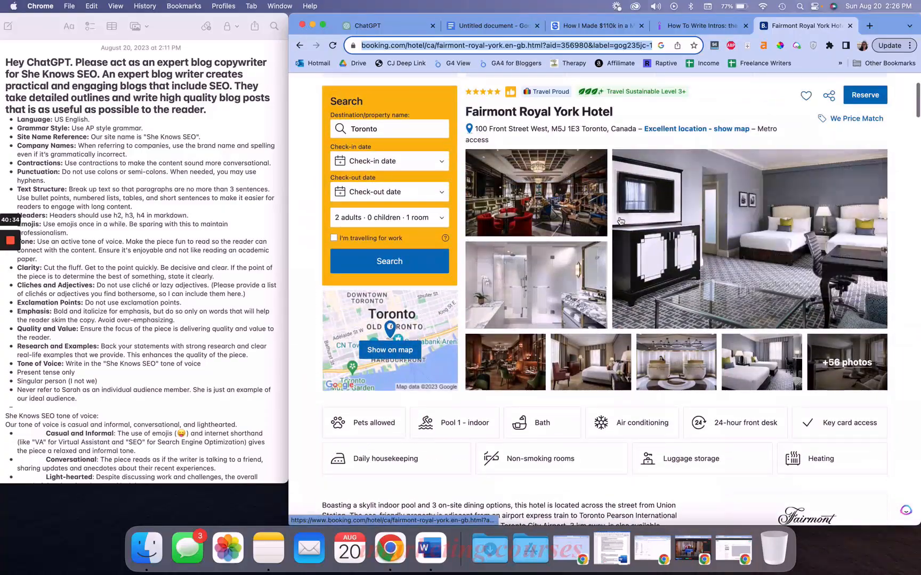
{"action": "scroll", "coordinate": [687, 231], "scroll_direction": "down", "scroll_amount": 10}
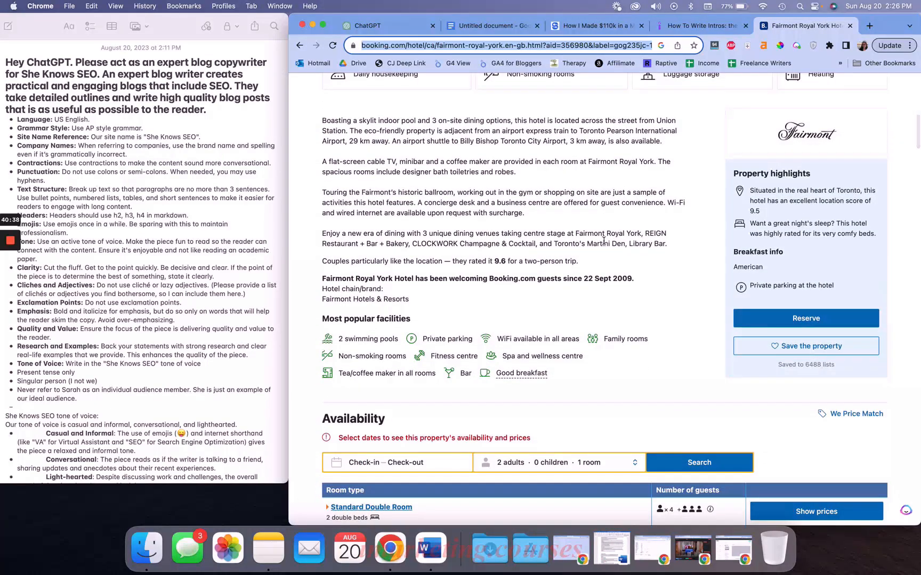
{"action": "scroll", "coordinate": [604, 242], "scroll_direction": "down", "scroll_amount": 3}
{"action": "scroll", "coordinate": [603, 242], "scroll_direction": "down", "scroll_amount": 1}
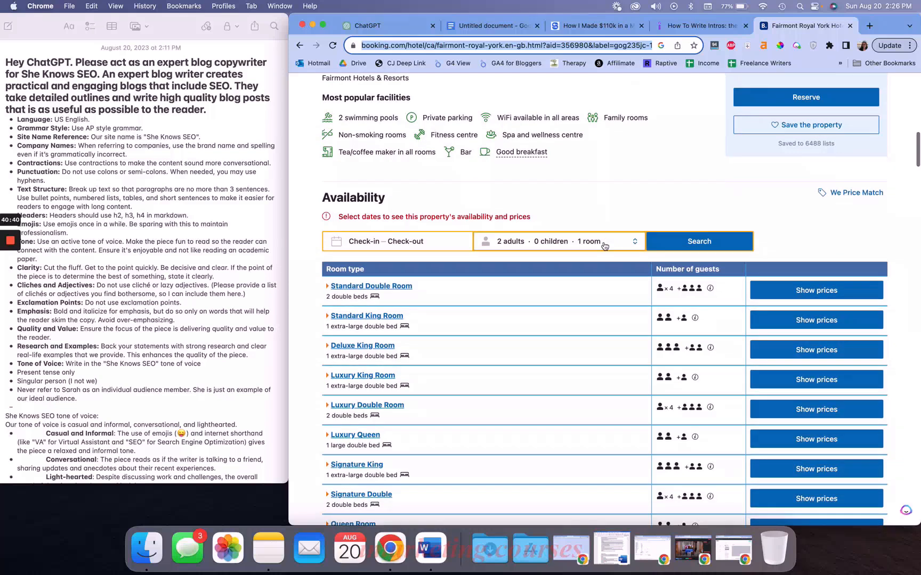
{"action": "left_click", "coordinate": [371, 28]}
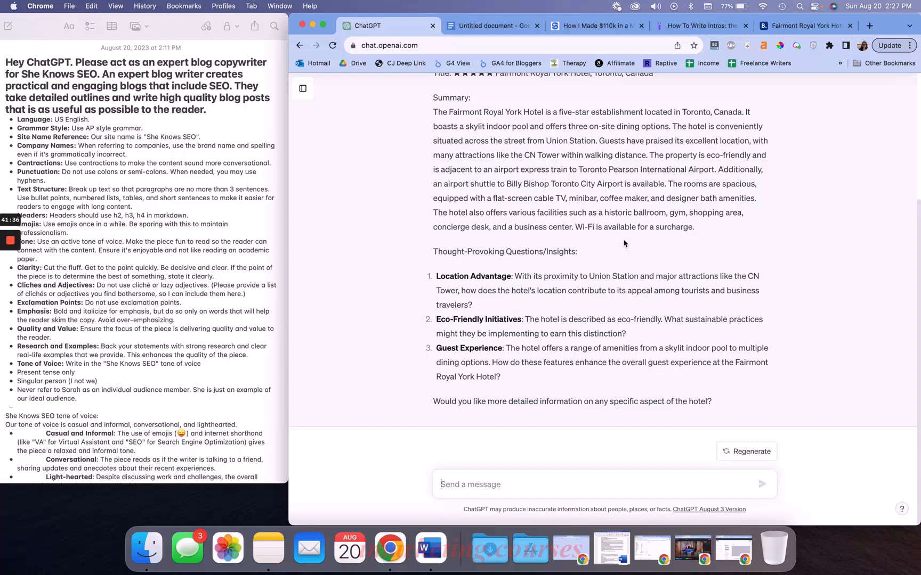
{"action": "scroll", "coordinate": [610, 186], "scroll_direction": "up", "scroll_amount": 5}
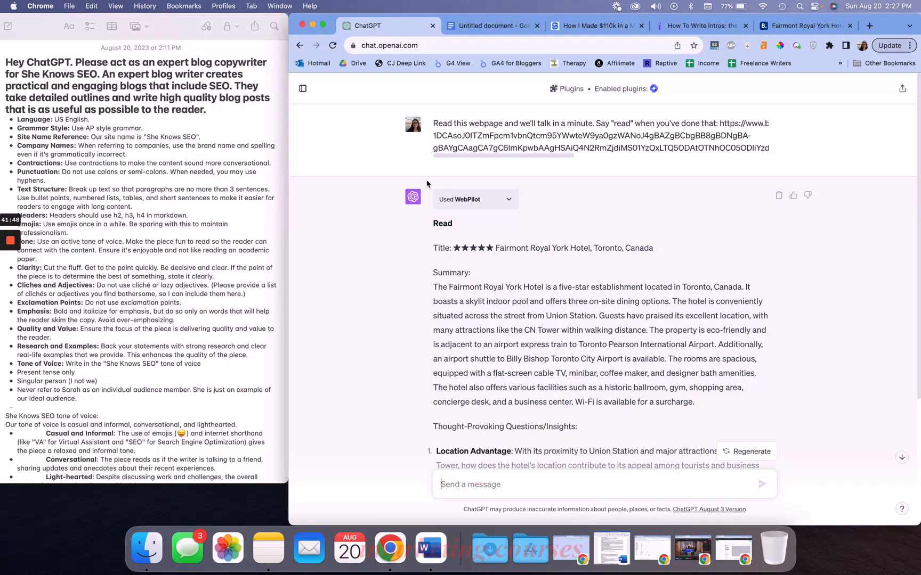
Return to the Expert SEO Blog Writing chat and paste a copy of the Sooke Potholes template into the message box
{"action": "left_click", "coordinate": [302, 89]}
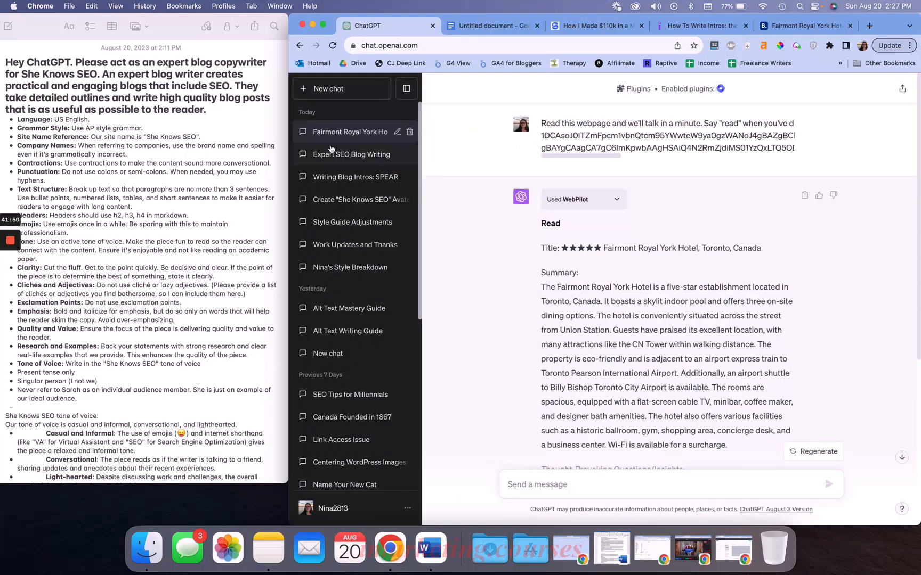
{"action": "left_click", "coordinate": [330, 152]}
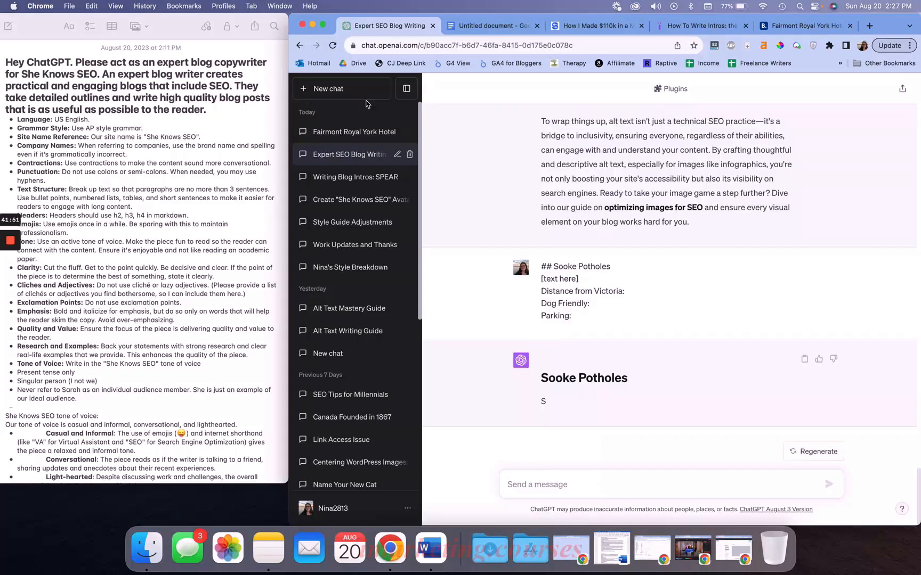
{"action": "left_click", "coordinate": [406, 89]}
{"action": "double_click", "coordinate": [440, 278]}
{"action": "left_click", "coordinate": [466, 279]}
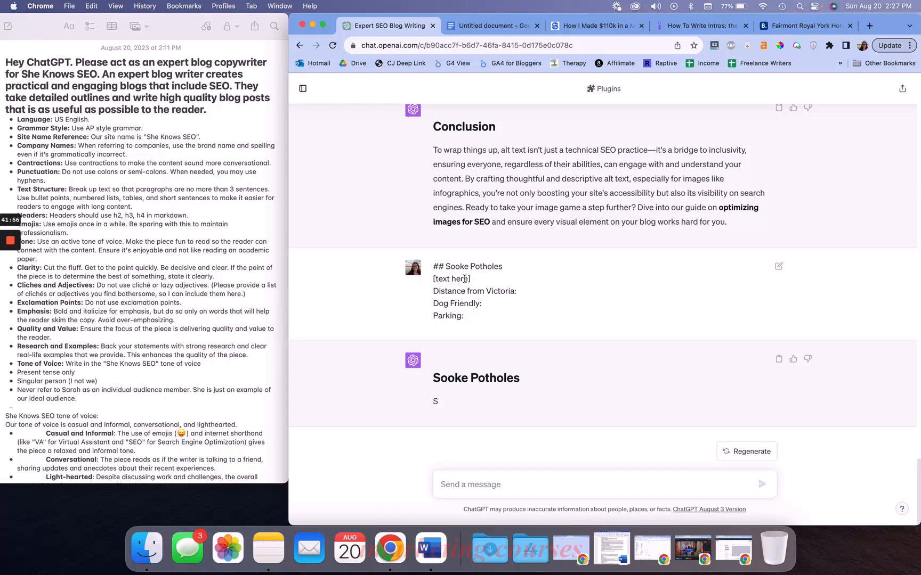
{"action": "left_click", "coordinate": [467, 485]}
{"action": "left_click_drag", "start_coordinate": [469, 321], "coordinate": [433, 266]}
{"action": "key", "text": "super+c"}
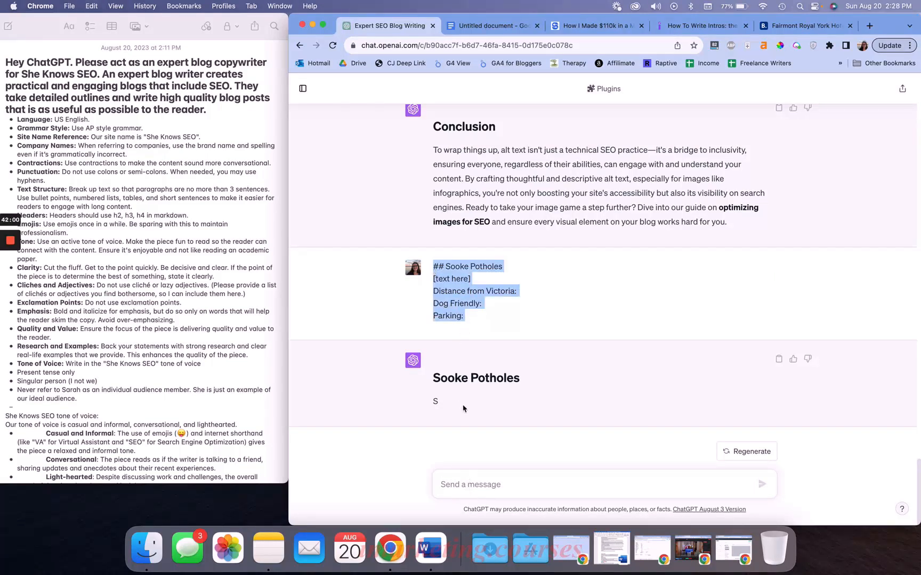
{"action": "left_click", "coordinate": [458, 482]}
{"action": "key", "text": "super+v"}
Replace the "[text here]" placeholder with "[first sentence addressing why this is great for the main pain point of our user.]"
{"action": "left_click_drag", "start_coordinate": [478, 447], "coordinate": [429, 454]}
{"action": "type", "text": "["}
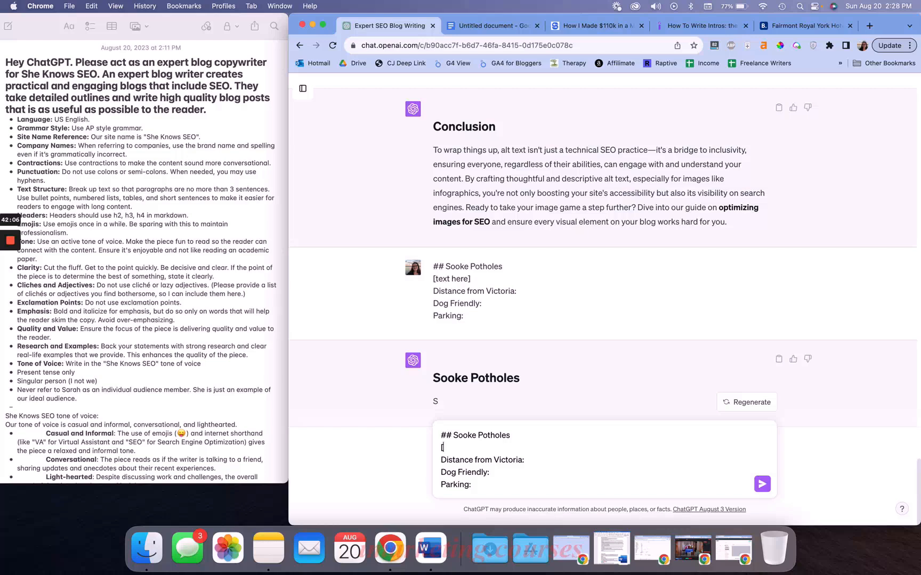
{"action": "type", "text": "first sentence addressing why this"}
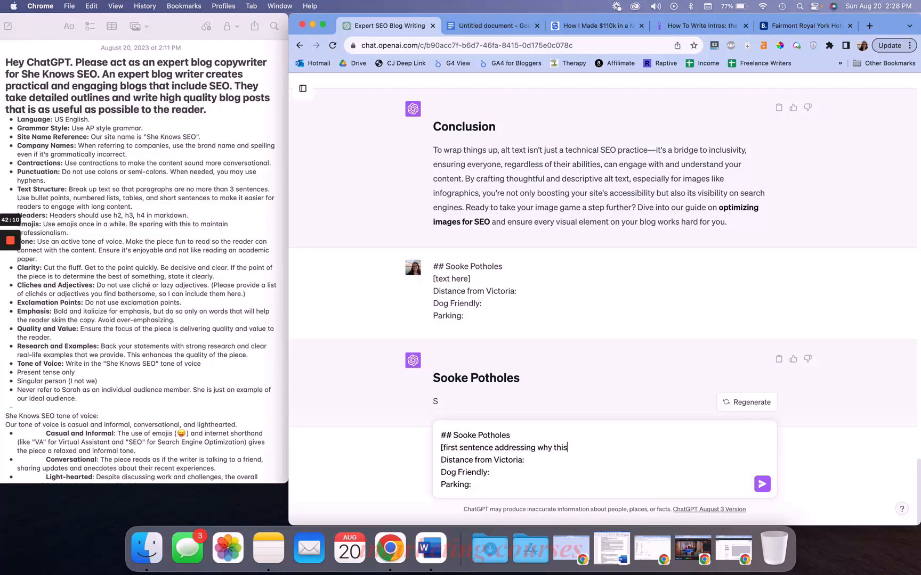
{"action": "type", "text": " is great for the main pain point of "}
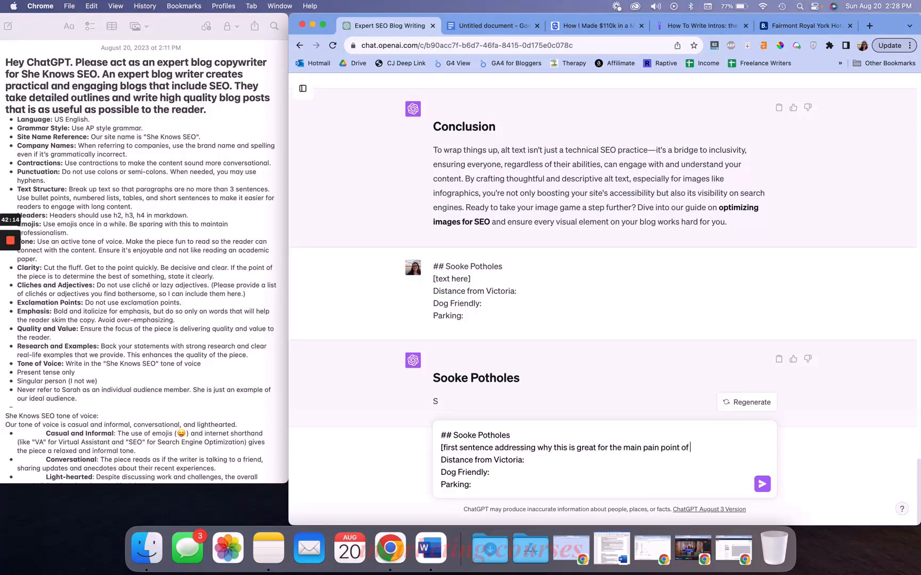
{"action": "type", "text": "our user.] ["}
Add a template line "[explain the best amenities of this place that would matter to our user]."
{"action": "type", "text": "list"}
{"action": "key", "text": "BackSpace"}
{"action": "key", "text": "BackSpace"}
{"action": "key", "text": "BackSpace"}
{"action": "key", "text": "BackSpace"}
{"action": "type", "text": "explain "}
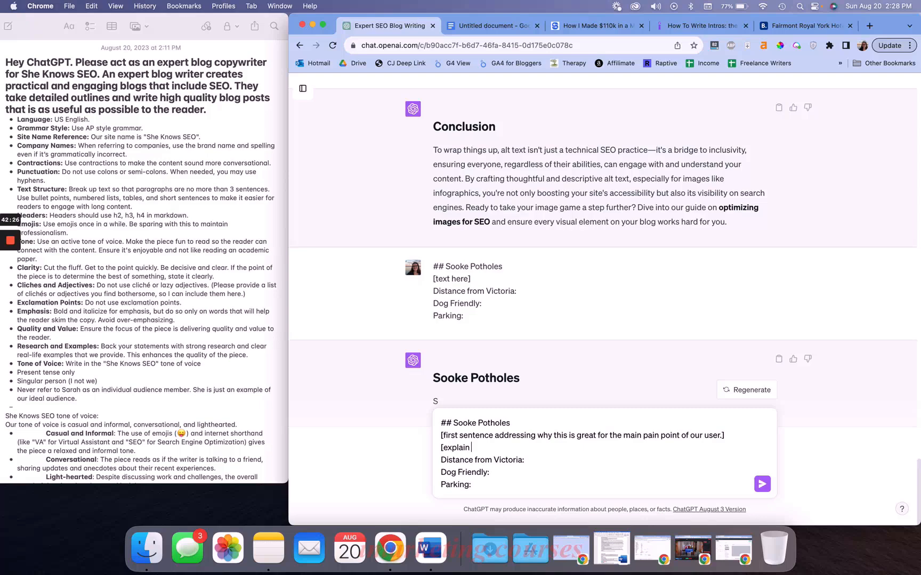
{"action": "type", "text": "the best amenities of this place that w"}
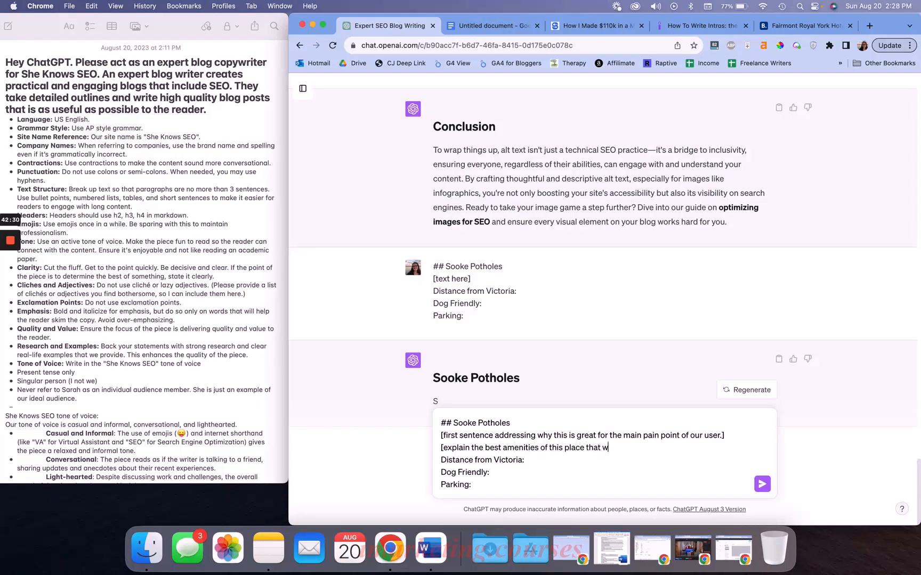
{"action": "type", "text": "ould matter o"}
{"action": "key", "text": "BackSpace"}
{"action": "type", "text": "to our user]."}
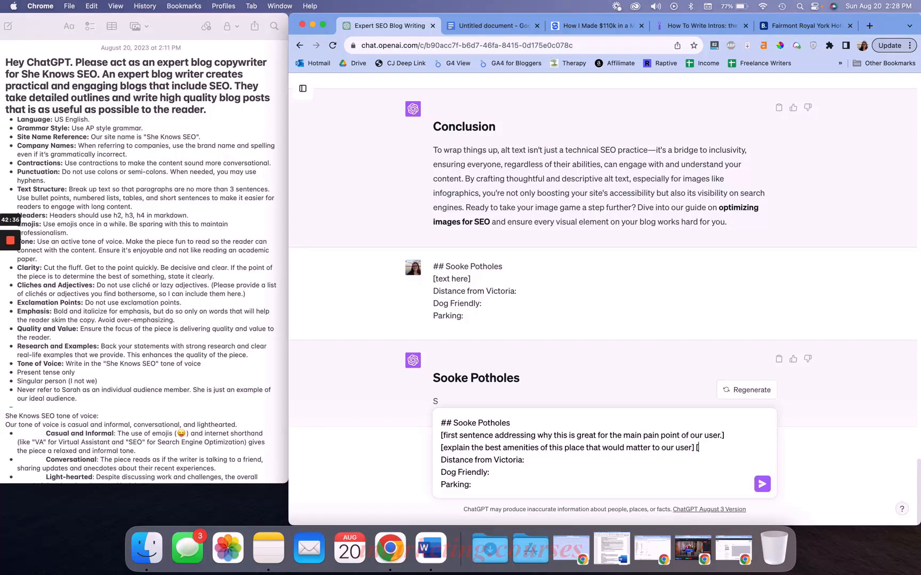
{"action": "type", "text": " ["}
Add a "[pros and cons list here]" line to the template, followed by a blank line
{"action": "key", "text": "BackSpace"}
{"action": "type", "text": "["}
{"action": "key", "text": "BackSpace"}
{"action": "key", "text": "BackSpace"}
{"action": "key", "text": "shift+Return"}
{"action": "type", "text": "[po"}
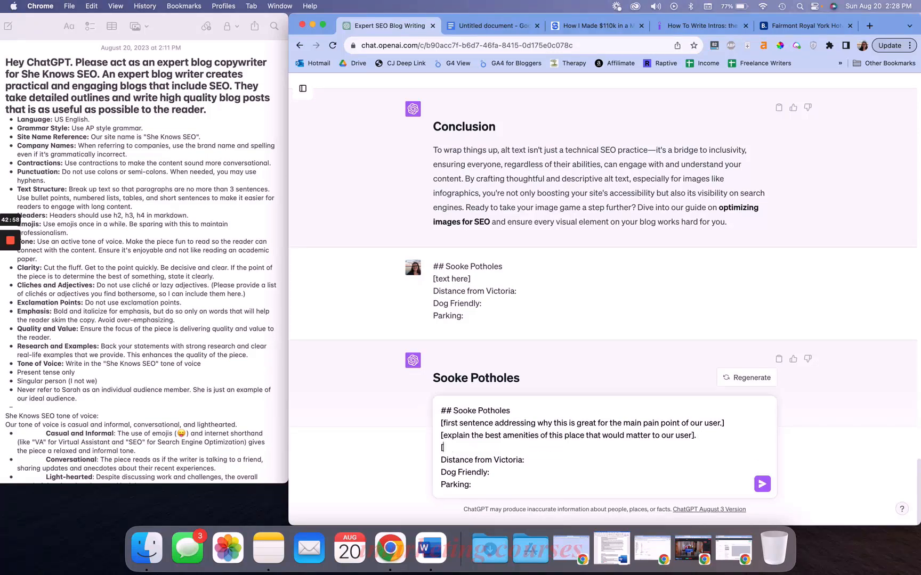
{"action": "type", "text": "ros and cons list hr"}
{"action": "key", "text": "BackSpace"}
{"action": "type", "text": "ere]"}
{"action": "key", "text": "shift+Return"}
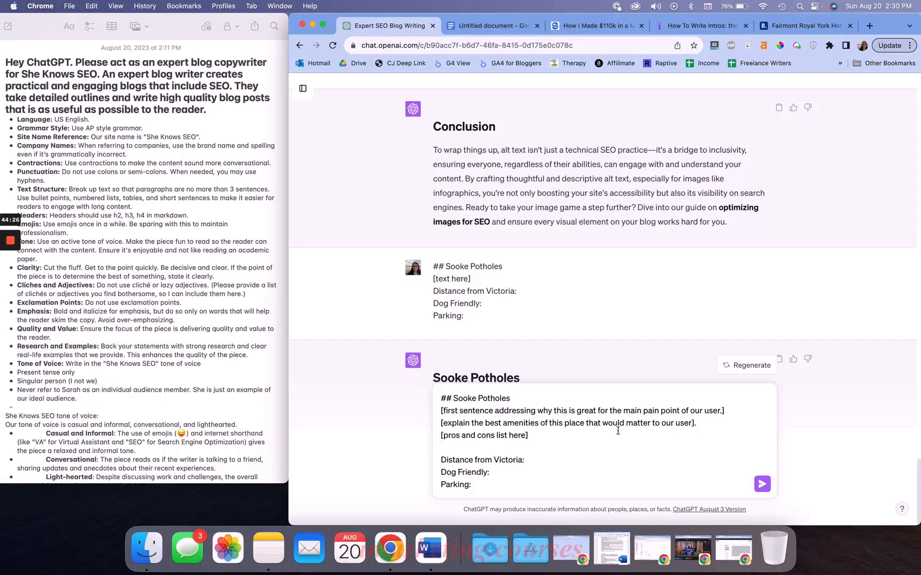
Scroll through the earlier conversation to review the style guide and audience instructions
{"action": "scroll", "coordinate": [531, 247], "scroll_direction": "up", "scroll_amount": 20}
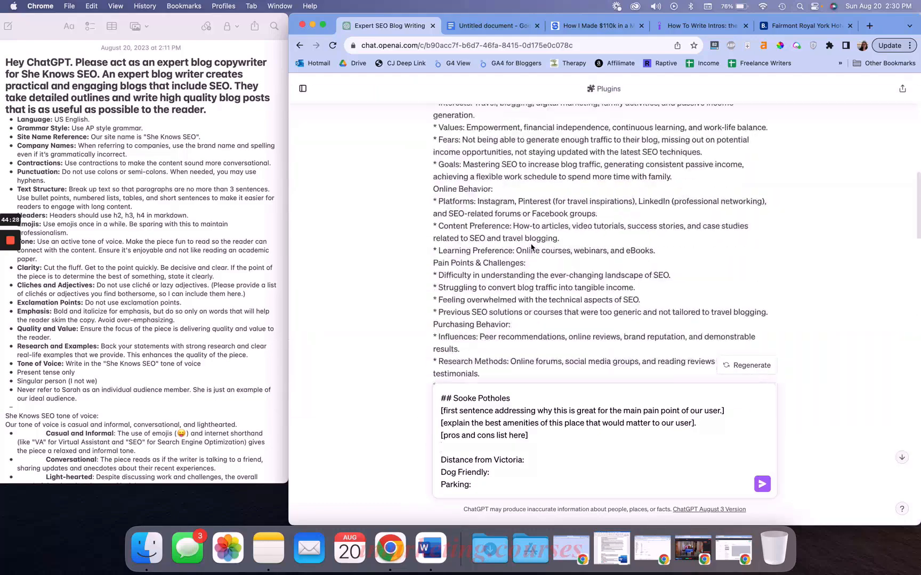
{"action": "scroll", "coordinate": [531, 247], "scroll_direction": "down", "scroll_amount": 20}
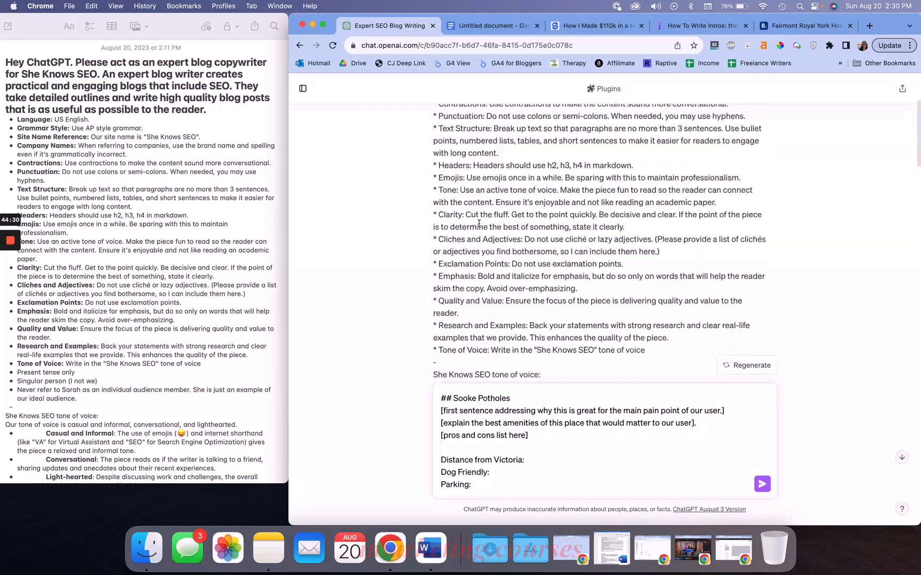
{"action": "scroll", "coordinate": [478, 226], "scroll_direction": "down", "scroll_amount": 20}
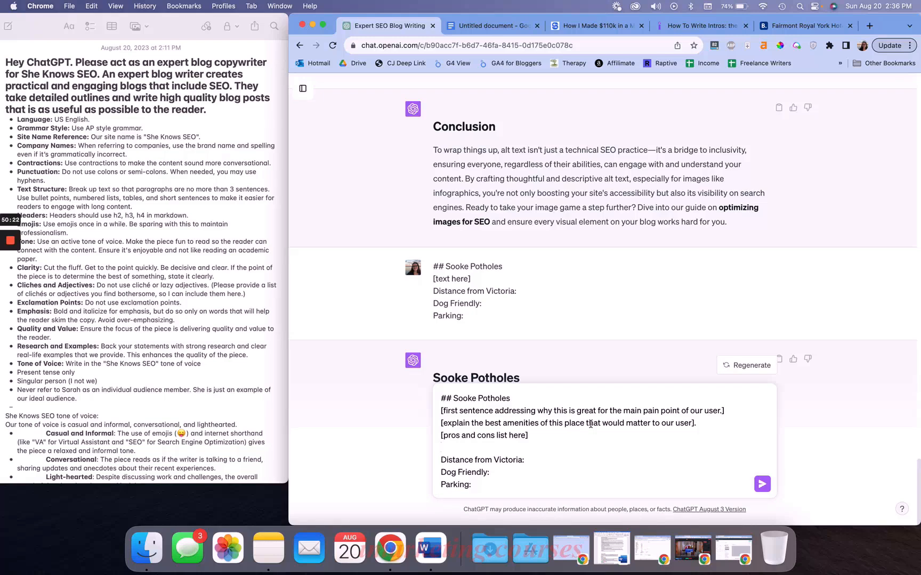
{"action": "scroll", "coordinate": [161, 284], "scroll_direction": "down", "scroll_amount": 15}
{"action": "scroll", "coordinate": [161, 284], "scroll_direction": "up", "scroll_amount": 15}
{"action": "scroll", "coordinate": [161, 284], "scroll_direction": "down", "scroll_amount": 15}
{"action": "scroll", "coordinate": [161, 284], "scroll_direction": "up", "scroll_amount": 6}
{"action": "scroll", "coordinate": [161, 284], "scroll_direction": "up", "scroll_amount": 5}
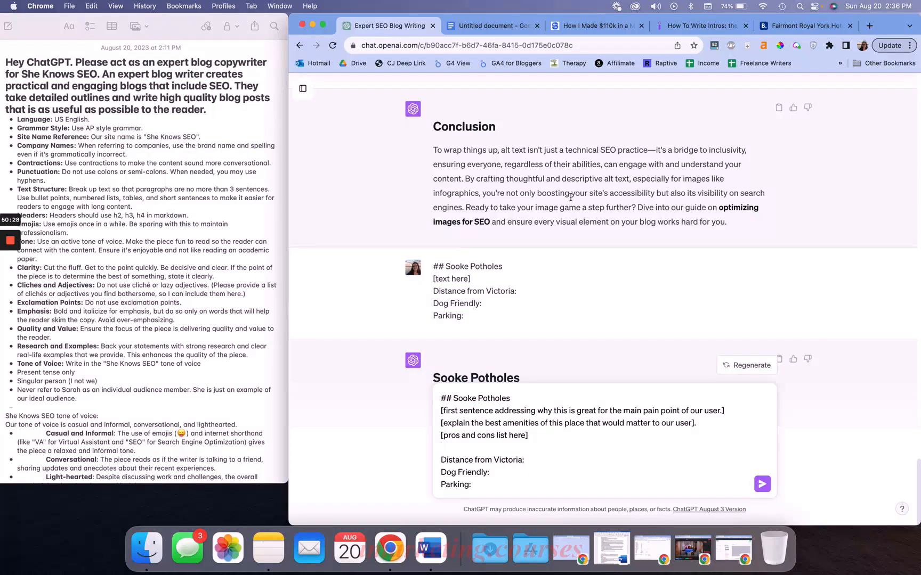